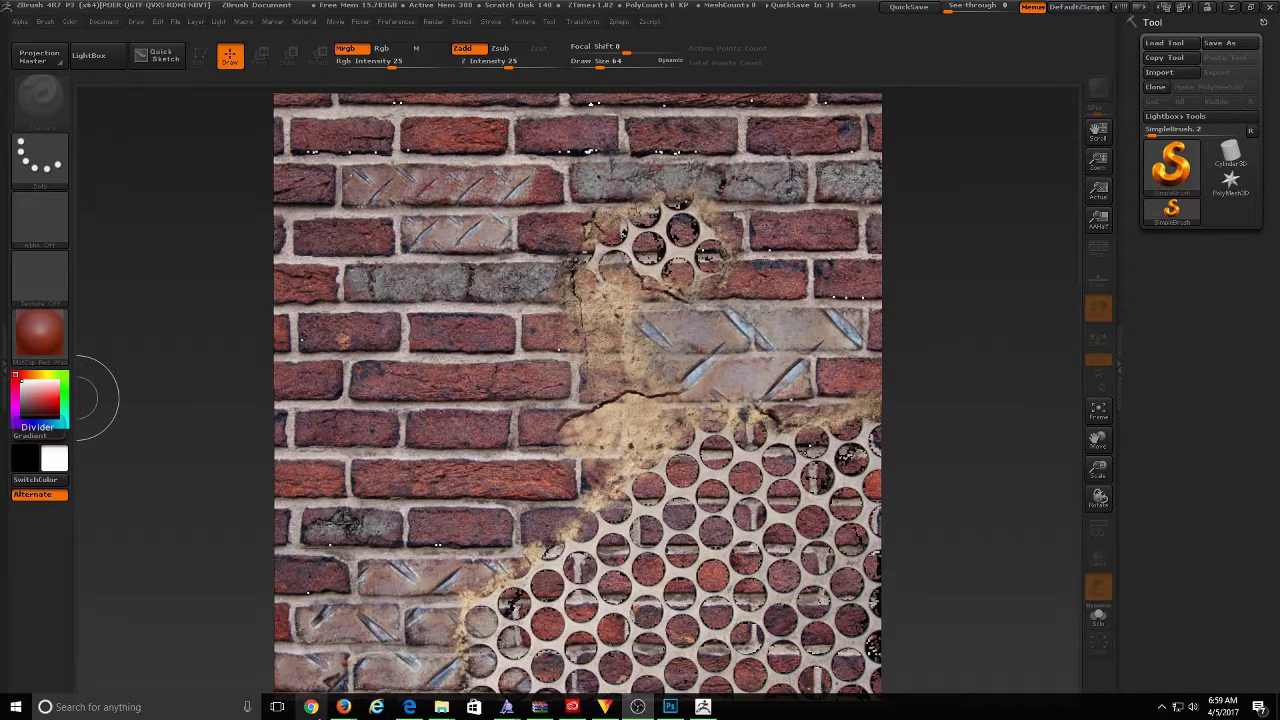
# Switch to Firefox and search Pixabay for "paper texture"
pyautogui.moveTo(345, 708)
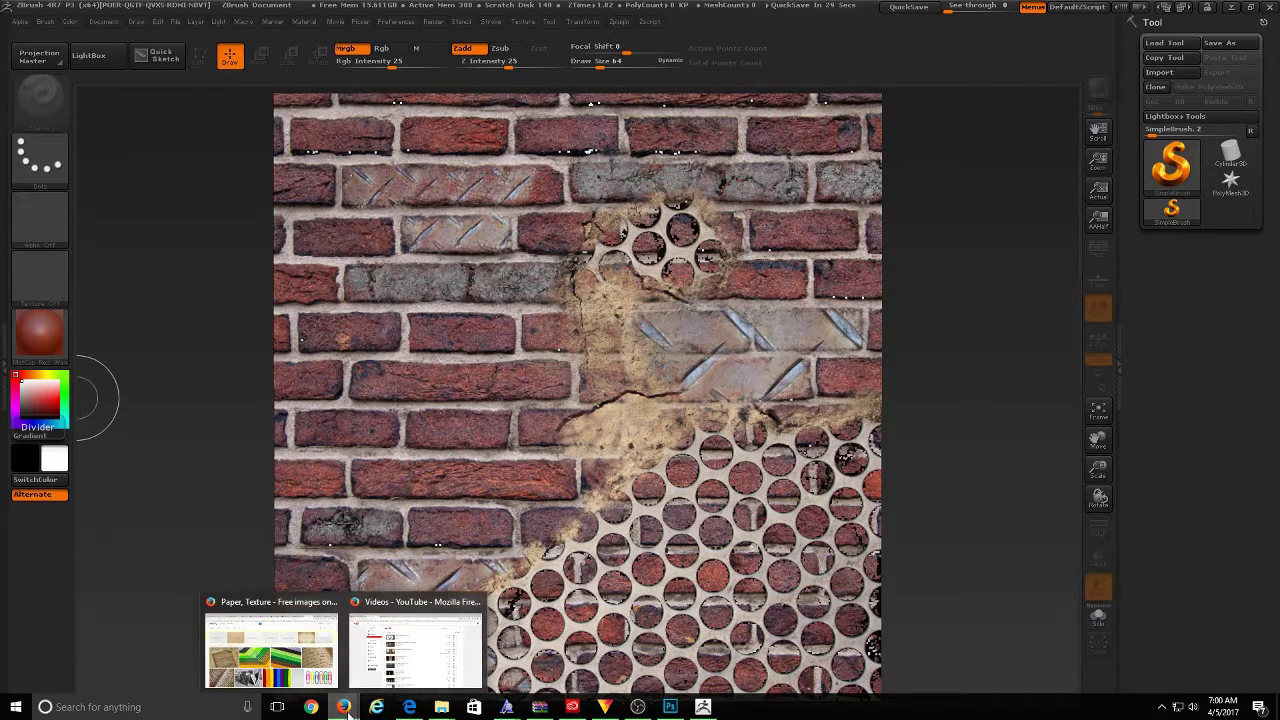
pyautogui.click(322, 668)
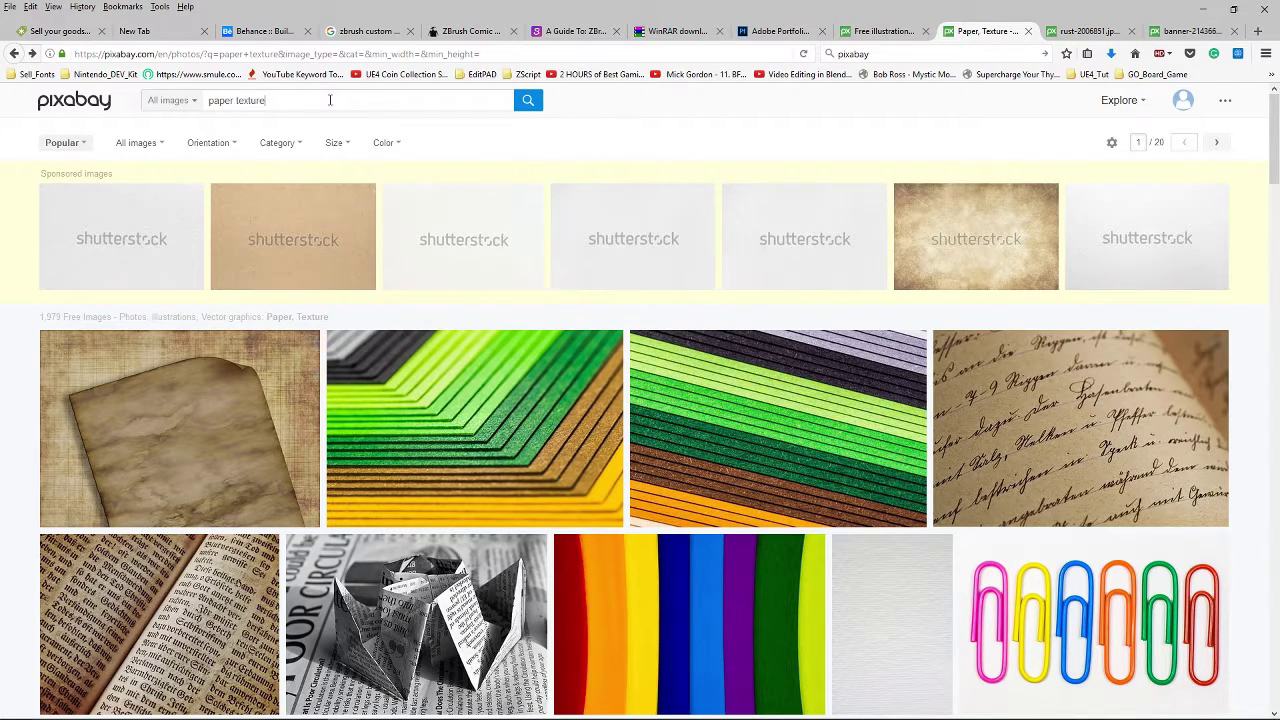
pyautogui.moveTo(320, 99); pyautogui.dragTo(145, 115)
pyautogui.write('paper texture')
pyautogui.press('Return')
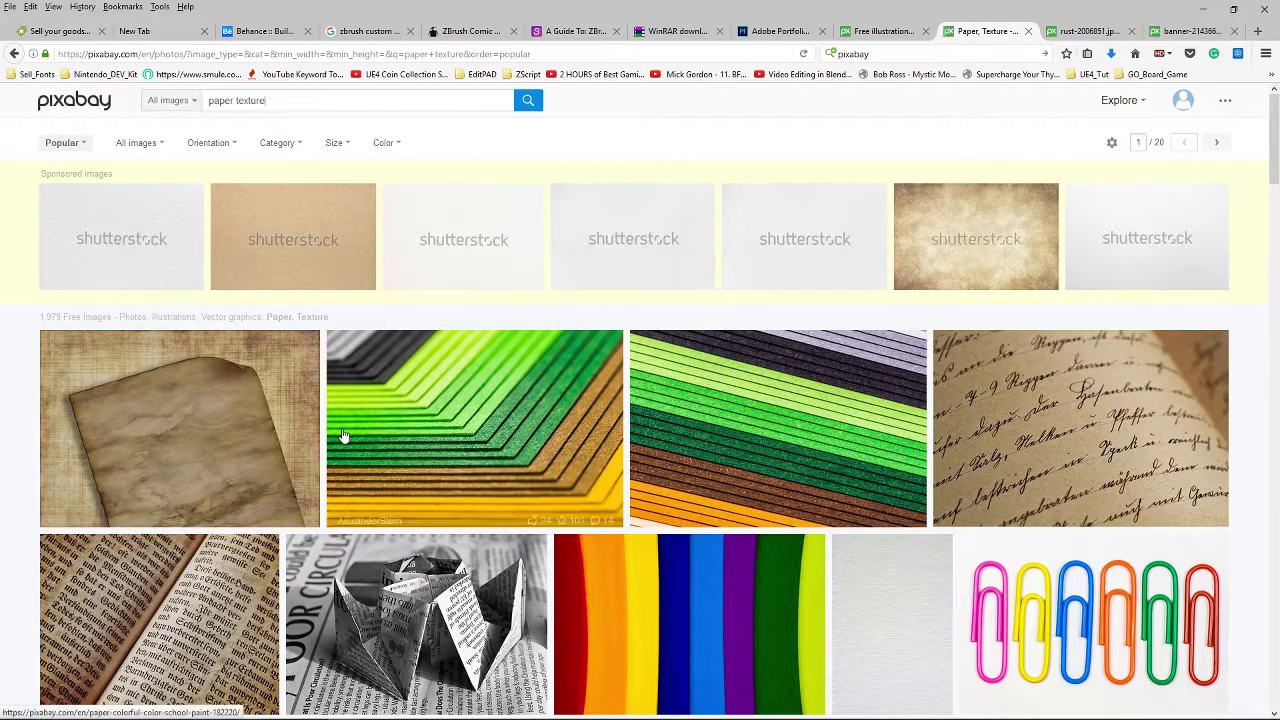
pyautogui.click(528, 102)
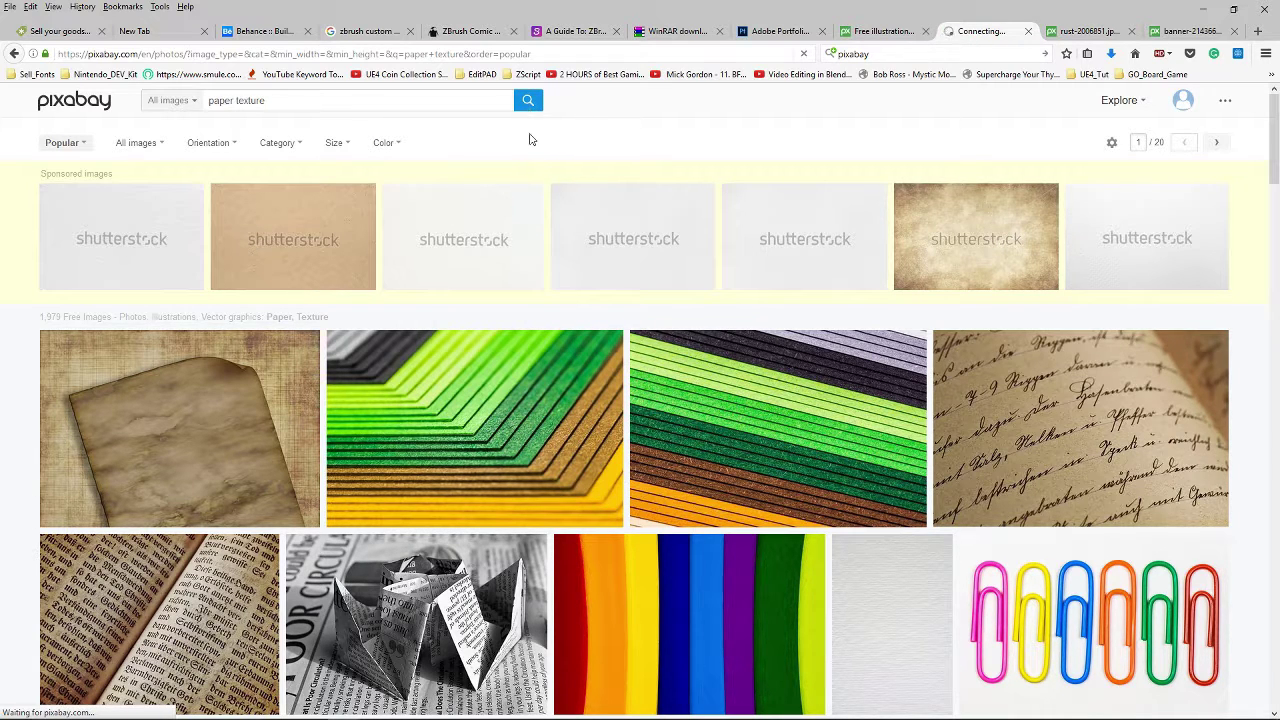
# Open the crumpled yellow paper photo from the results and choose its 2000×1414 version
pyautogui.scroll(-3, 591, 257)
pyautogui.scroll(-1, 545, 400)
pyautogui.scroll(-2, 560, 390)
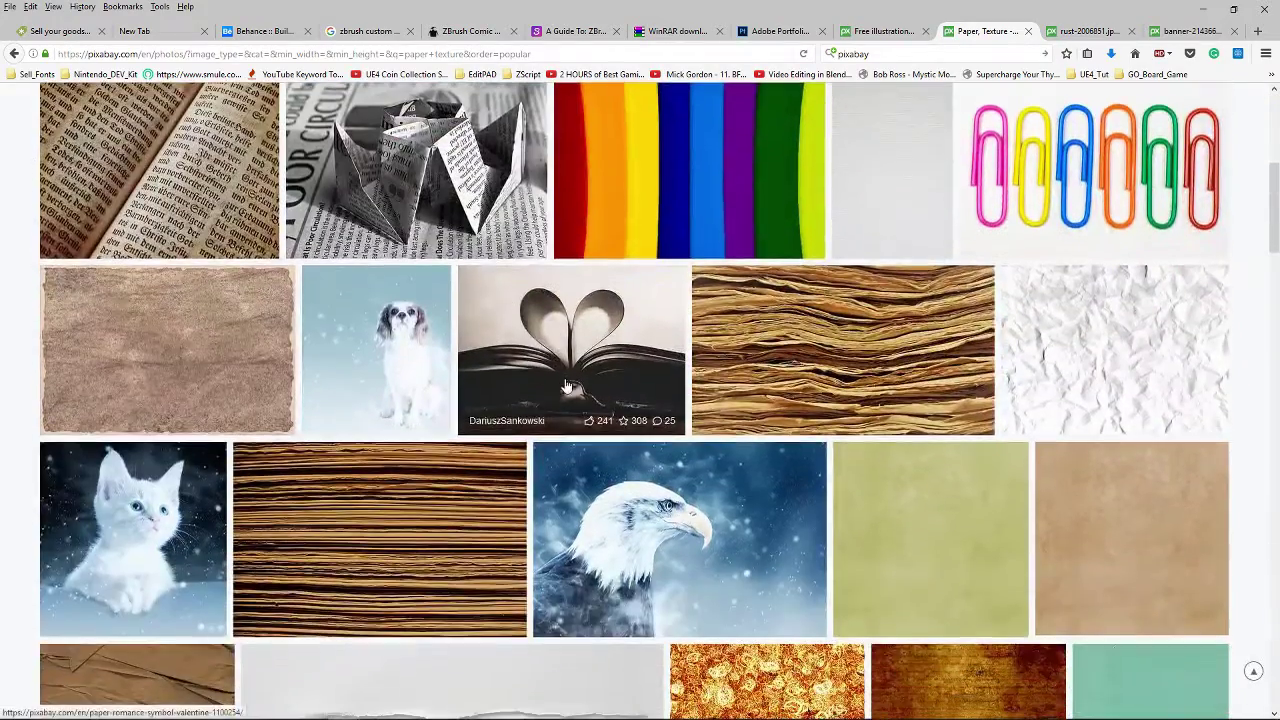
pyautogui.scroll(-1, 565, 385)
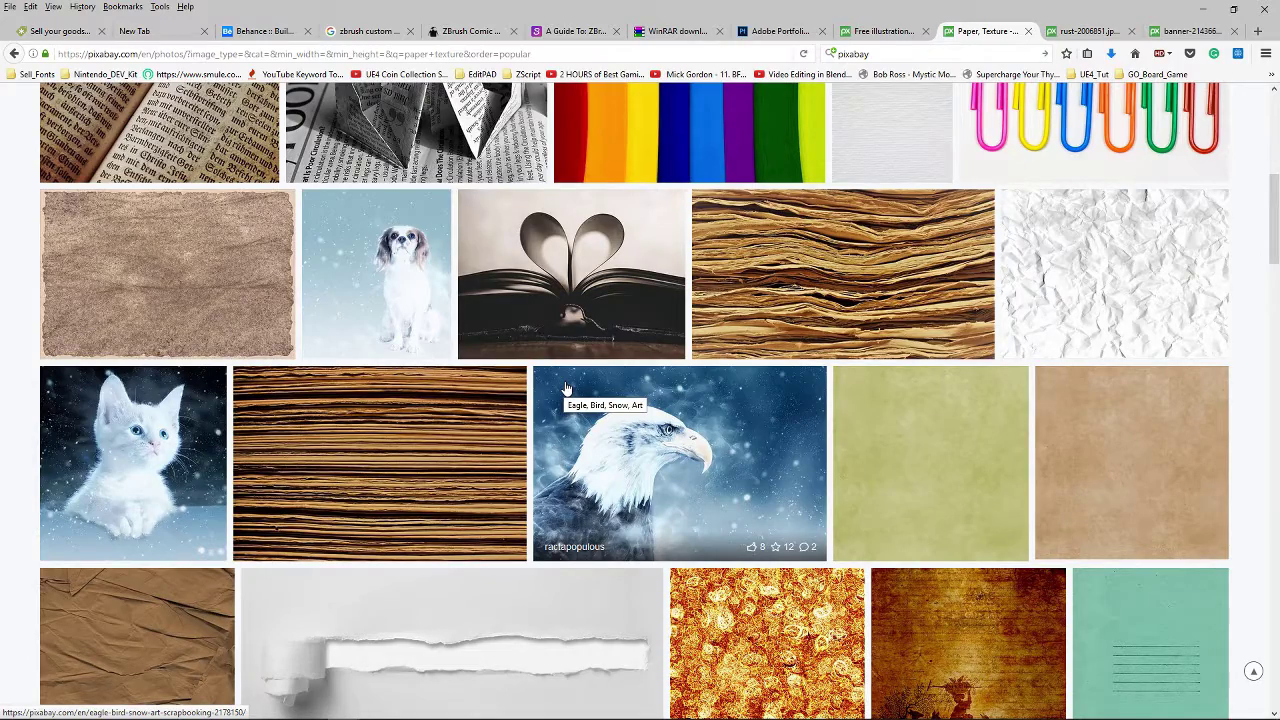
pyautogui.scroll(-2, 565, 388)
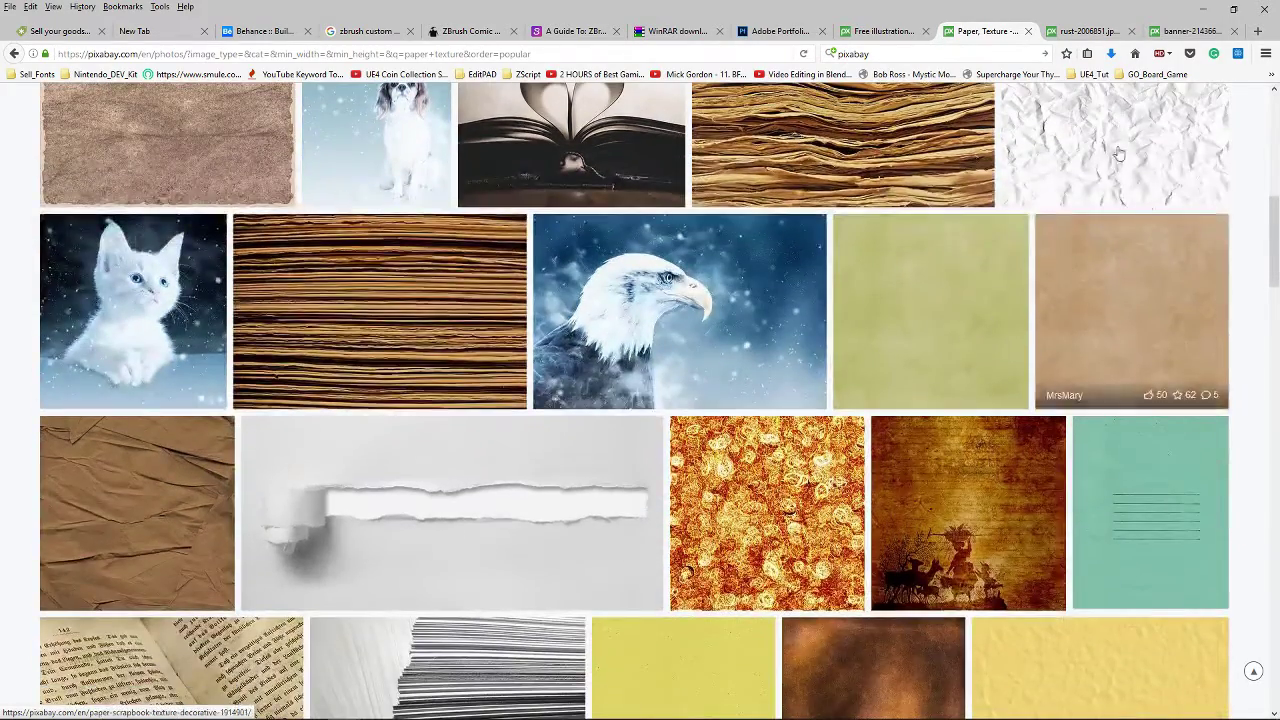
pyautogui.scroll(3, 1060, 300)
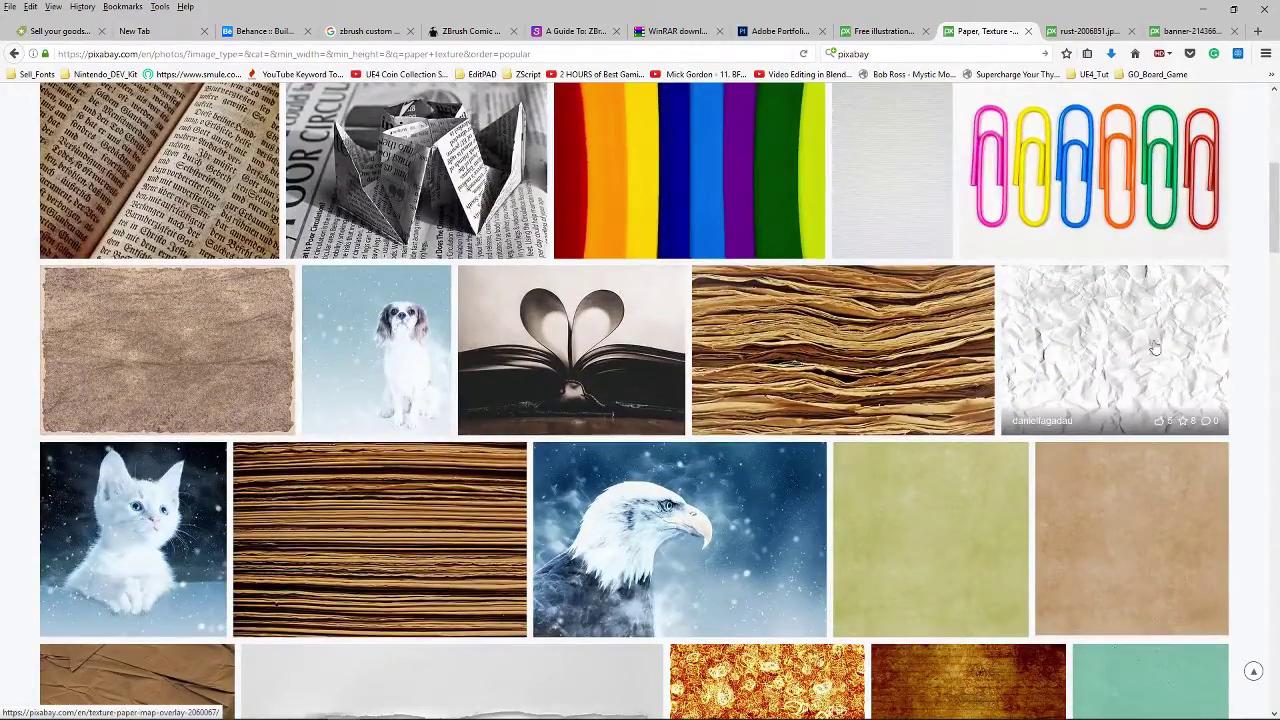
pyautogui.scroll(-5, 1107, 348)
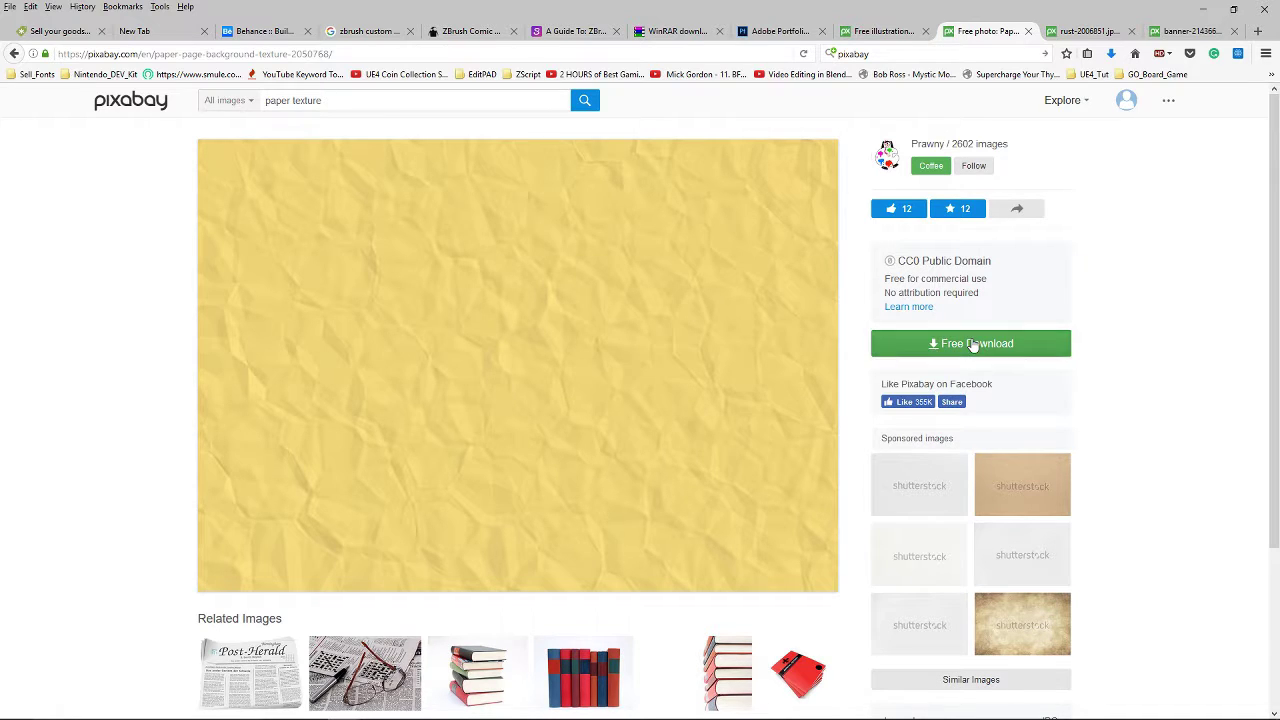
pyautogui.click(974, 345)
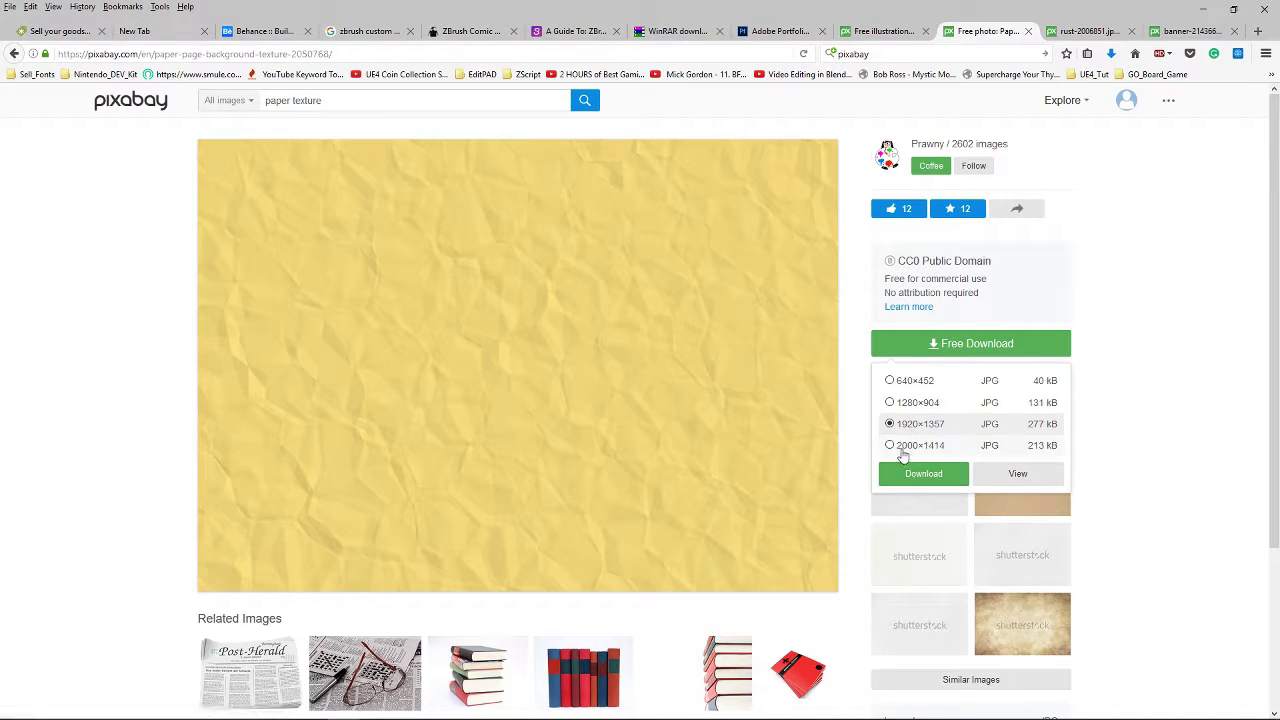
pyautogui.click(896, 446)
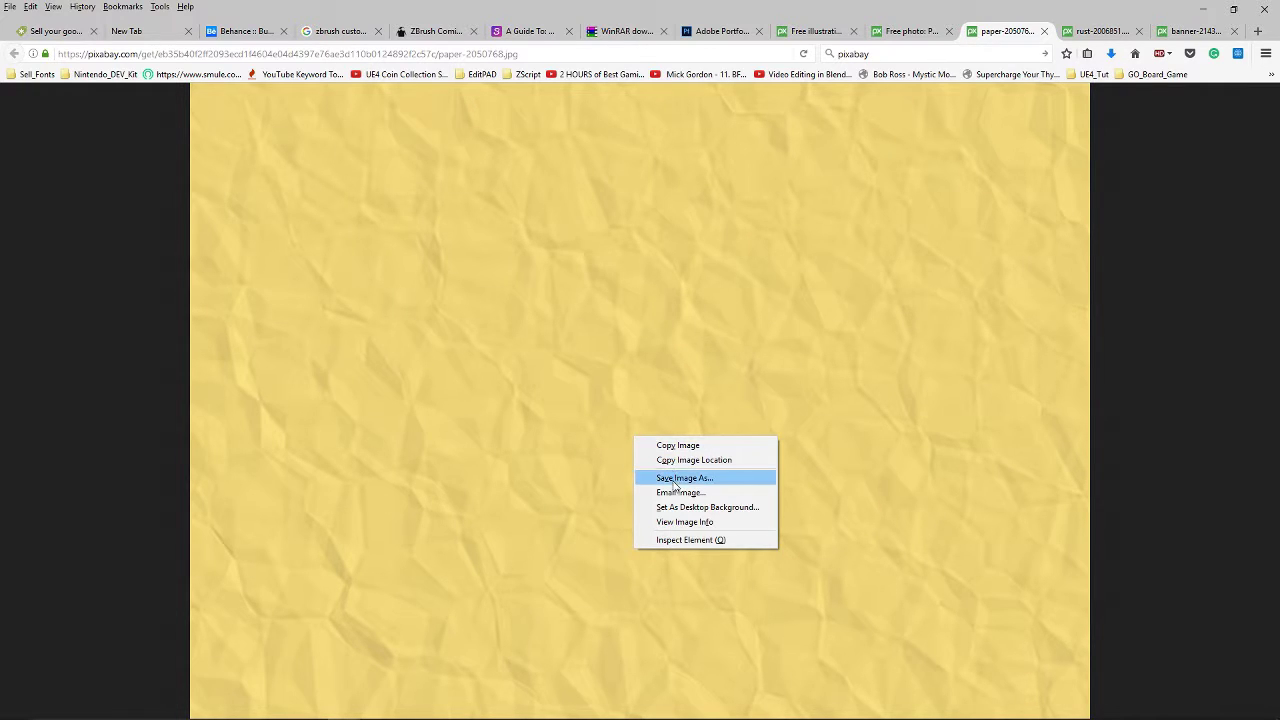
# Save the full-size yellow paper image as paper-2050768 in the MEGASCANS Pixabay folder
pyautogui.click(688, 478)
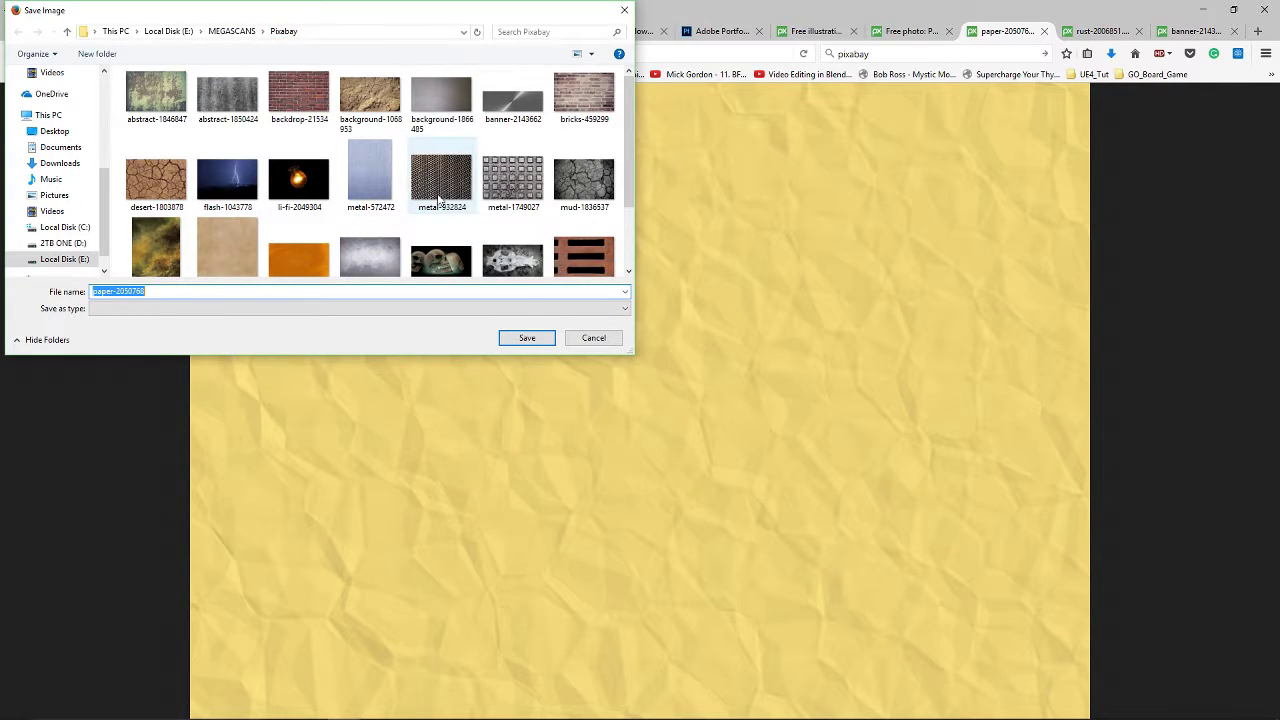
pyautogui.scroll(-1, 426, 213)
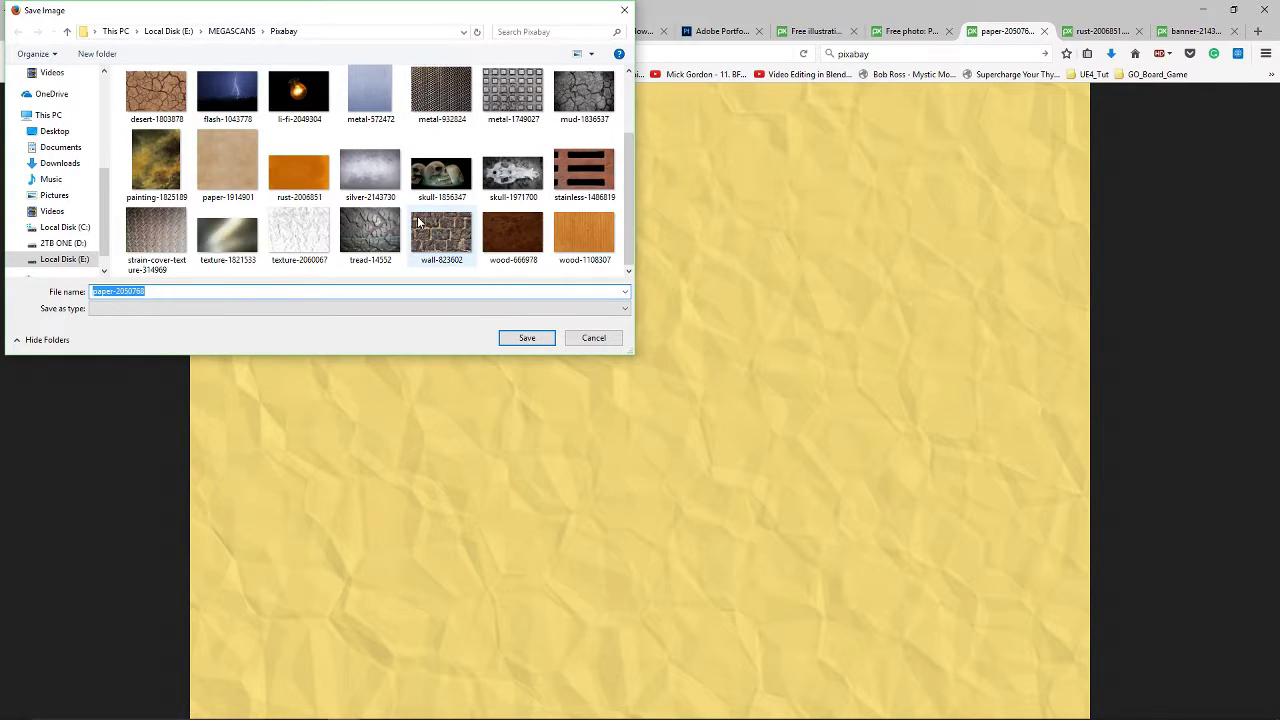
pyautogui.click(426, 292)
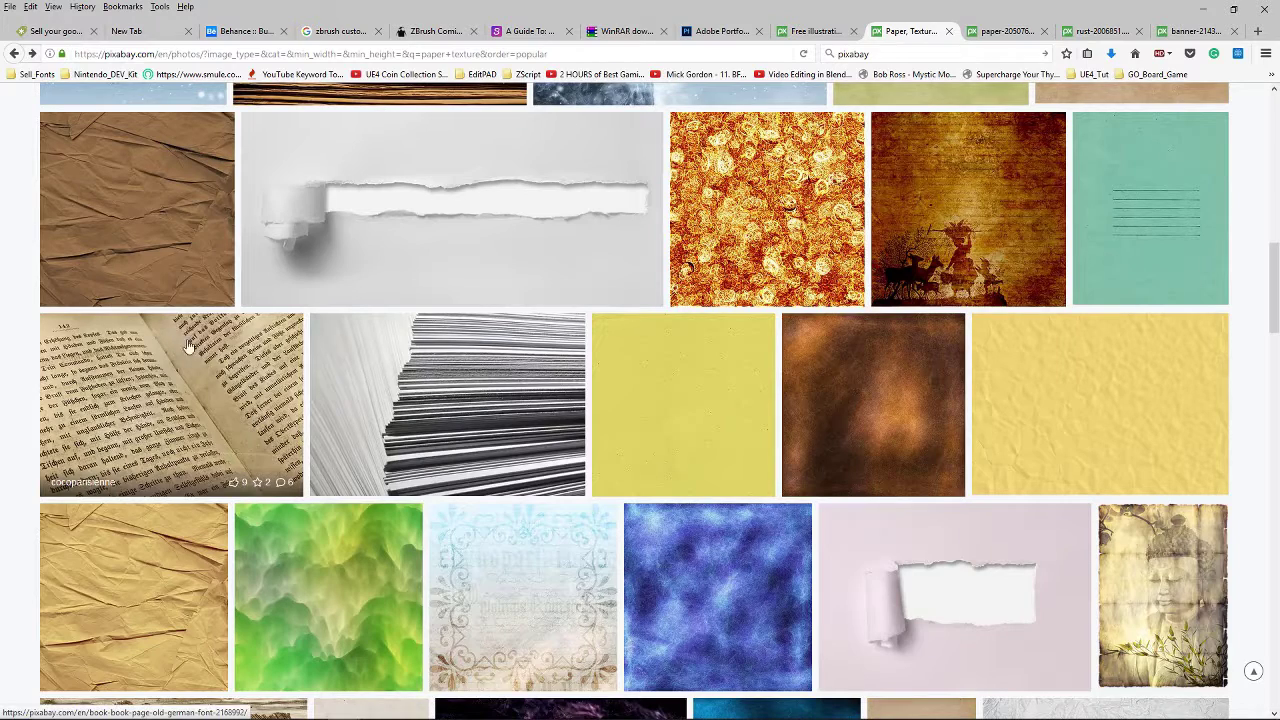
# Open the creased tan paper photo from the results, view the large image and save it to disk
pyautogui.click(188, 570)
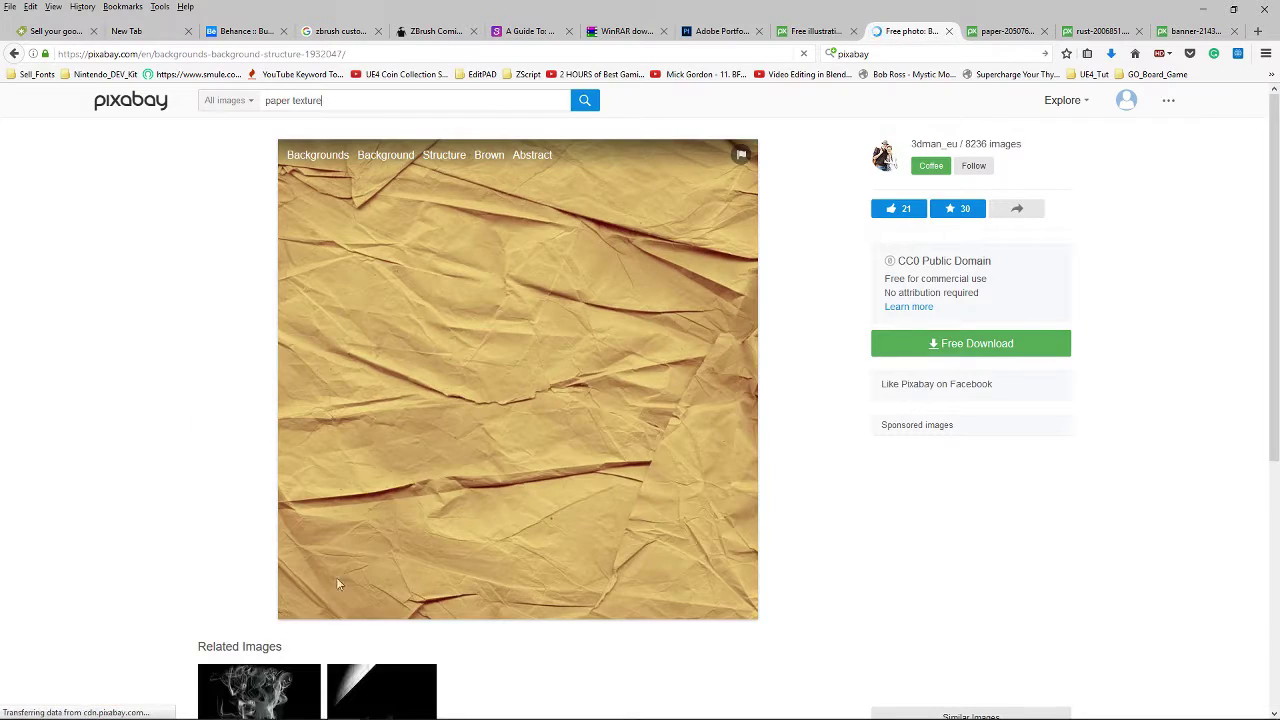
pyautogui.click(901, 345)
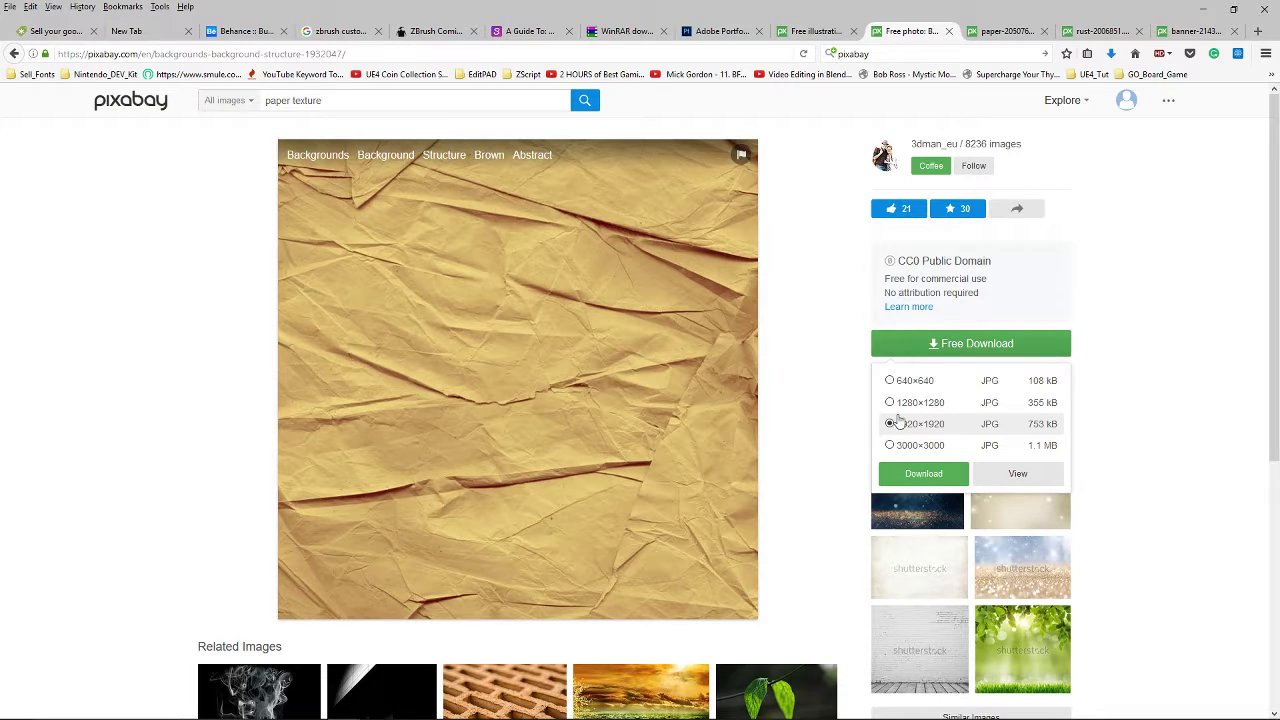
pyautogui.click(1010, 484)
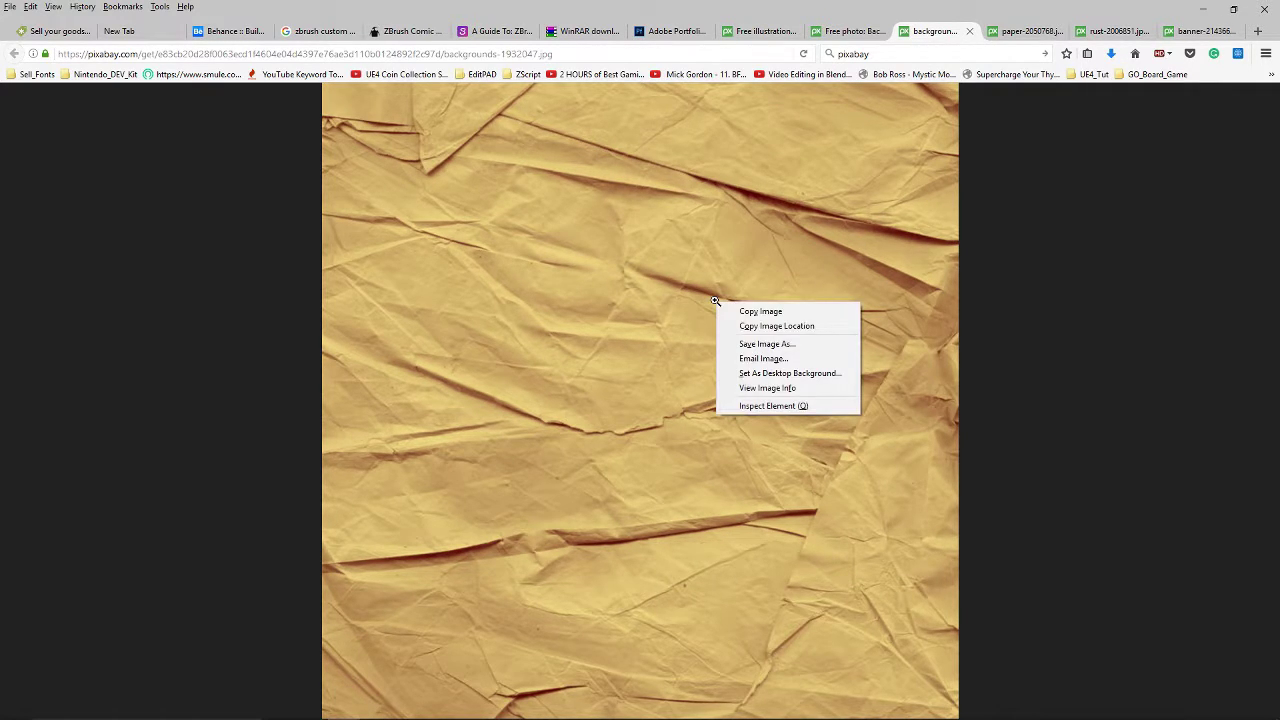
pyautogui.click(737, 343)
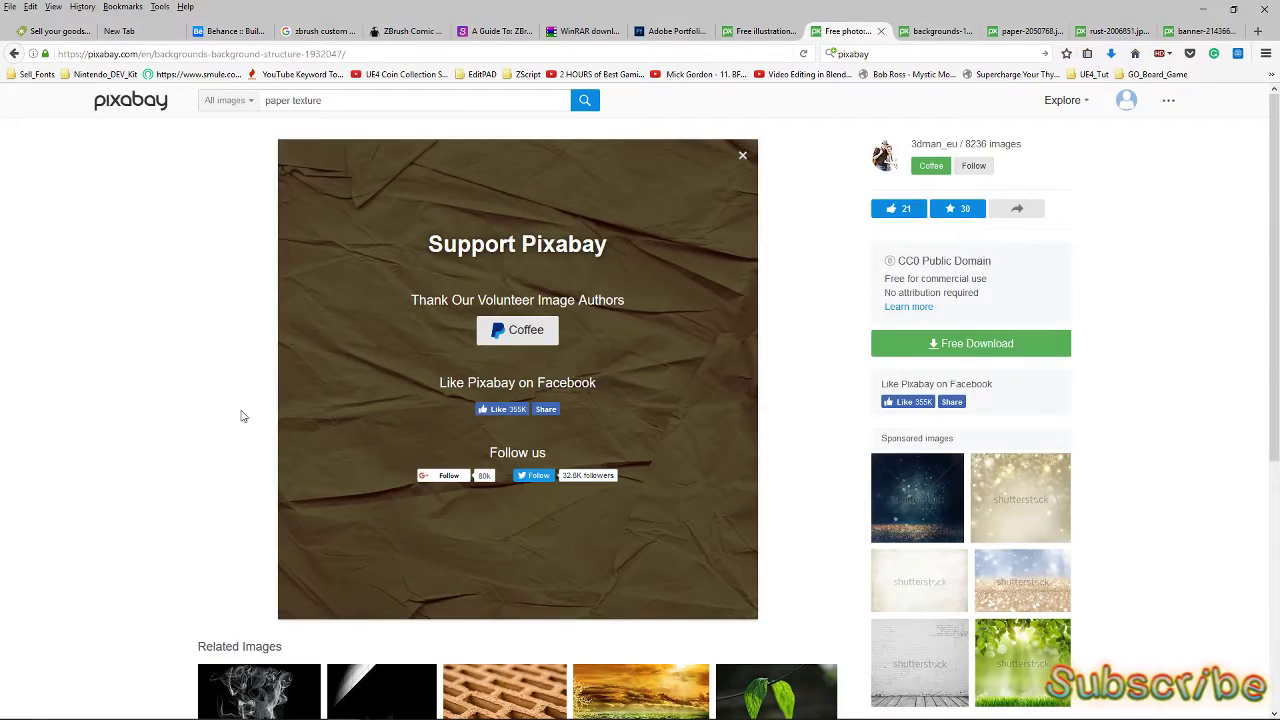
# Return to the paper texture results and look through them for another suitable paper image
pyautogui.hotkey('alt', 'Left')
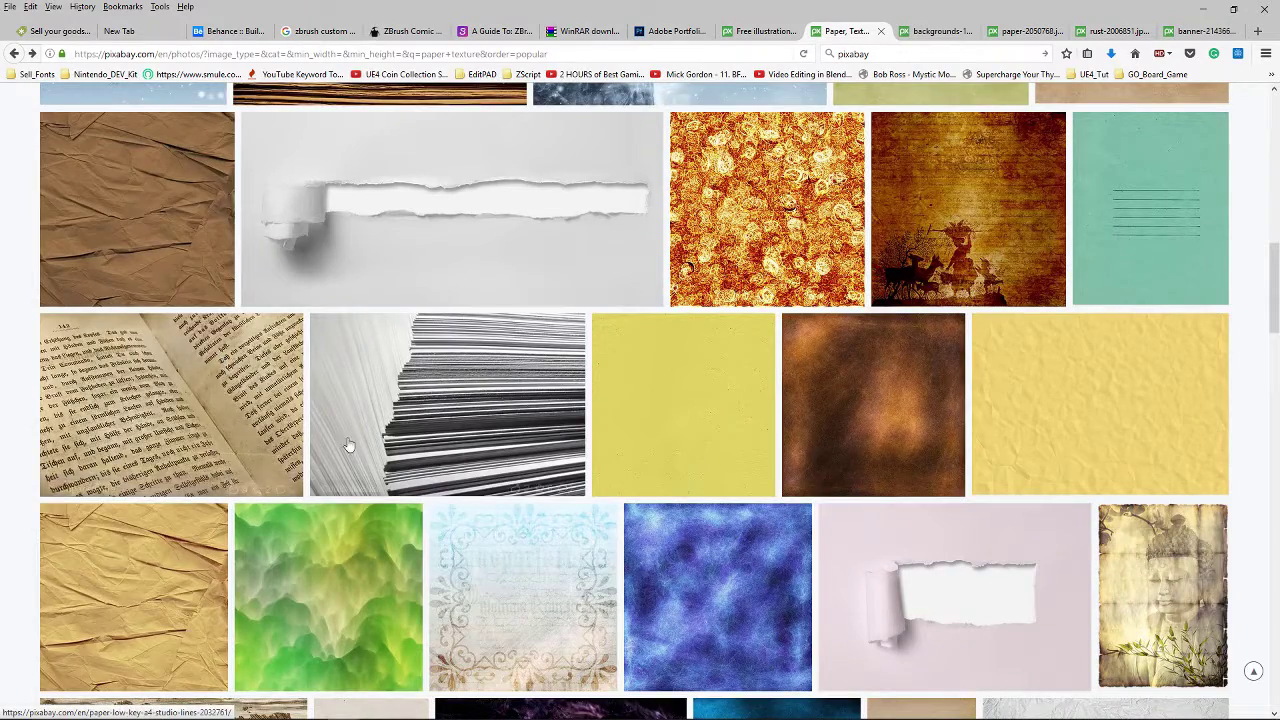
pyautogui.scroll(-3, 356, 442)
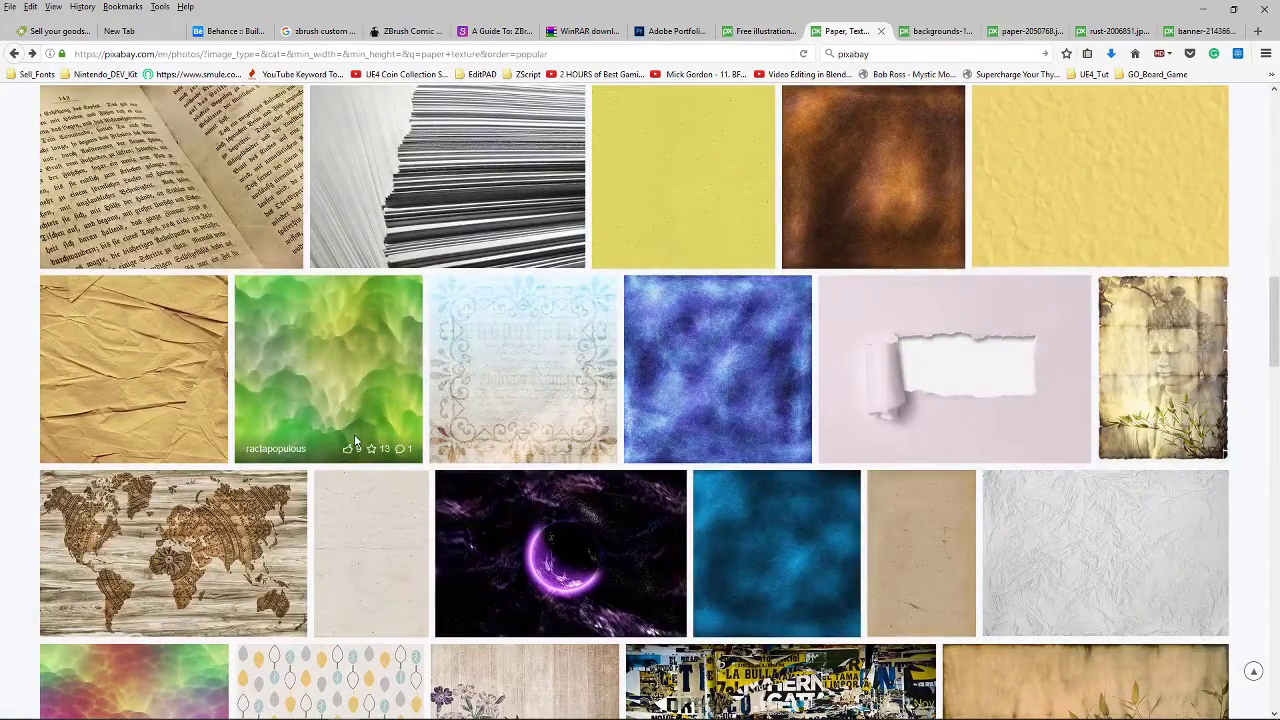
pyautogui.scroll(-3, 354, 434)
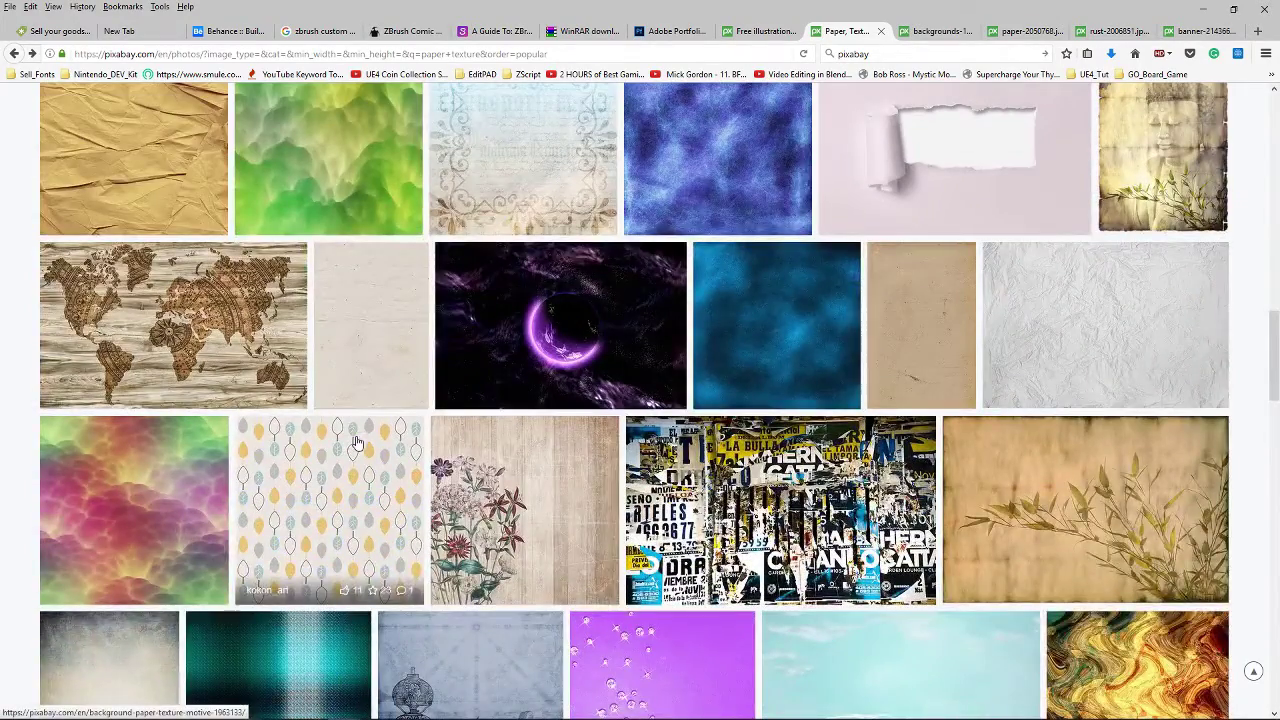
pyautogui.scroll(-2, 356, 442)
pyautogui.scroll(-3, 476, 455)
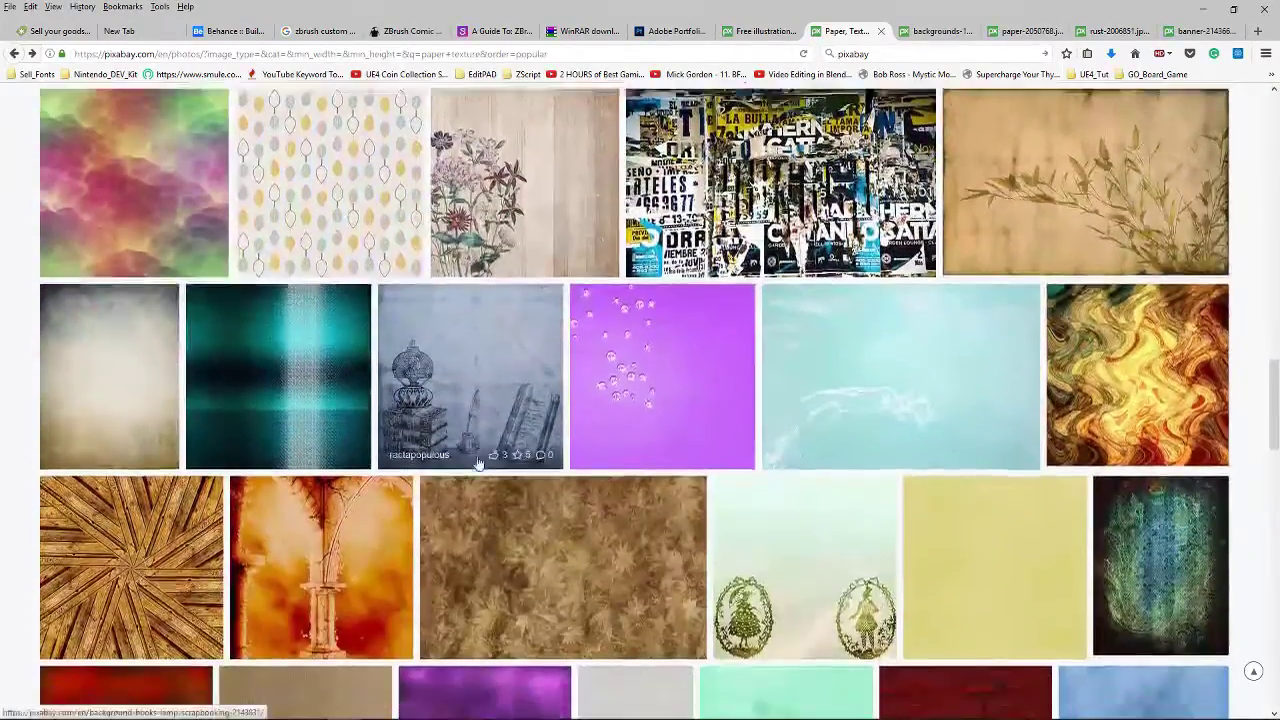
pyautogui.scroll(-3, 650, 545)
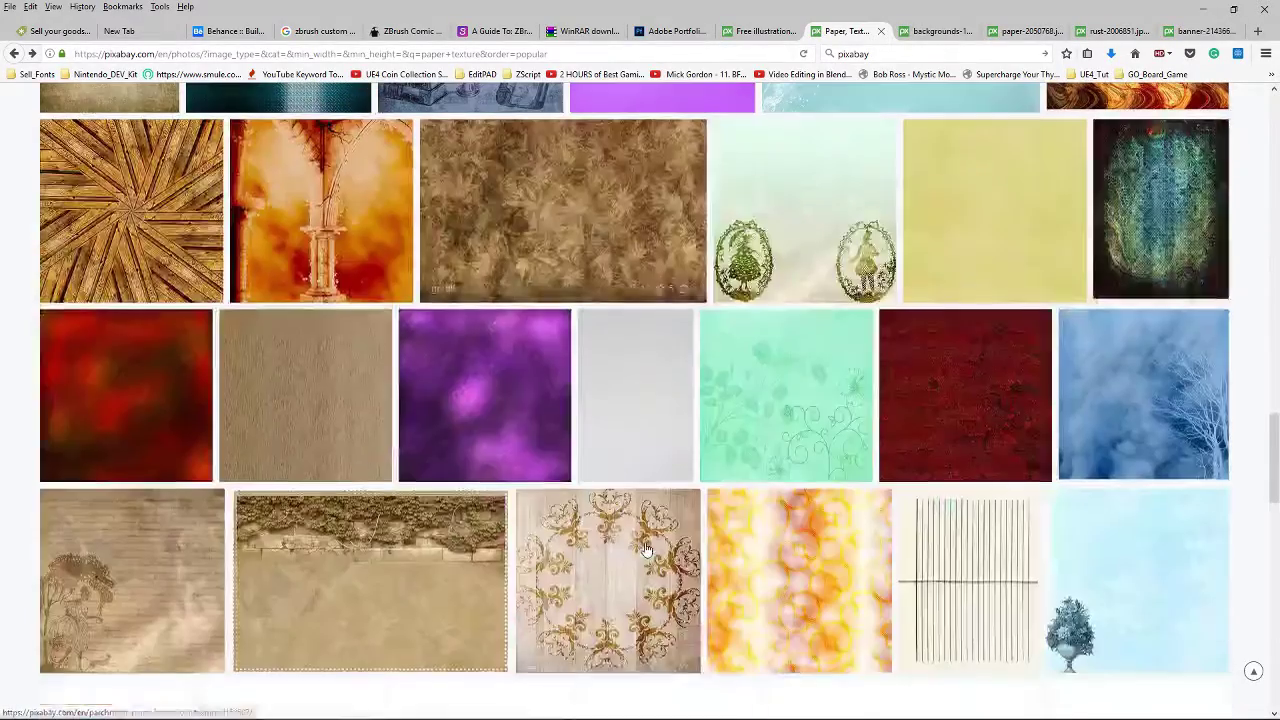
pyautogui.scroll(-1, 590, 540)
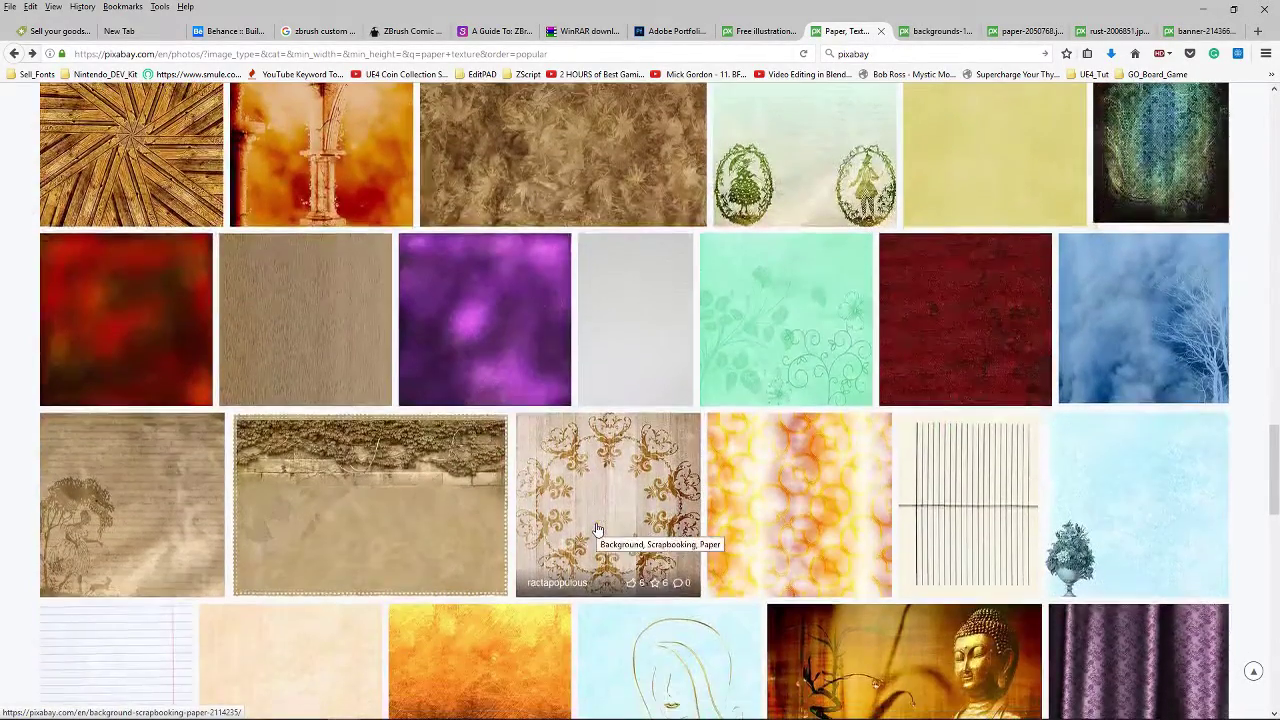
pyautogui.scroll(-2, 597, 529)
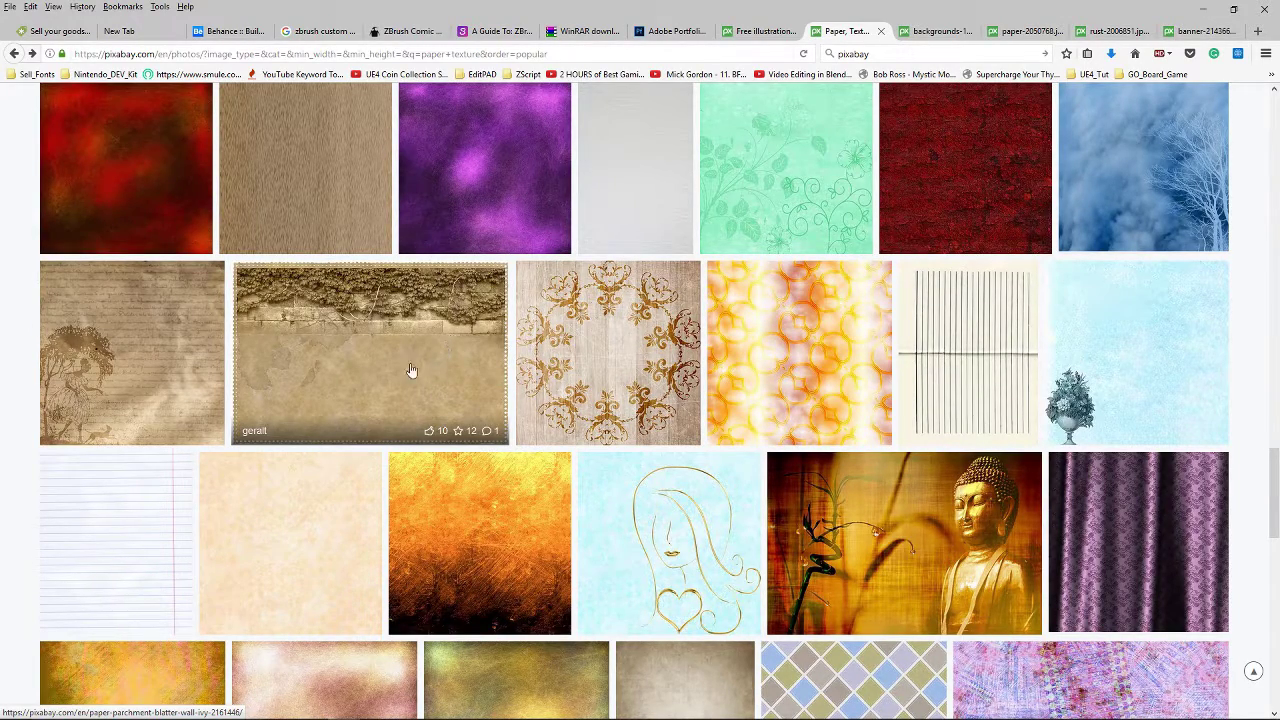
pyautogui.scroll(-2, 300, 500)
pyautogui.scroll(-3, 300, 497)
pyautogui.scroll(-2, 305, 492)
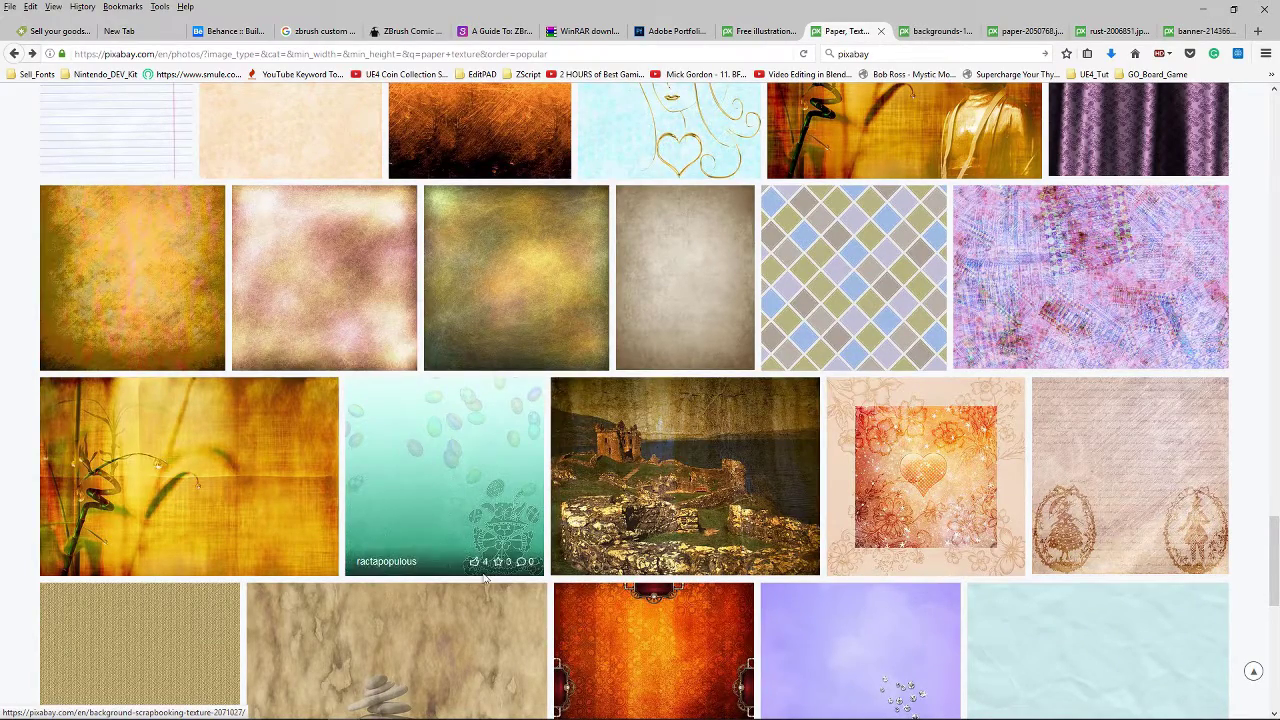
# Open the old grey-brown paper illustration and choose its 2500×3333 JPG for download
pyautogui.click(680, 281)
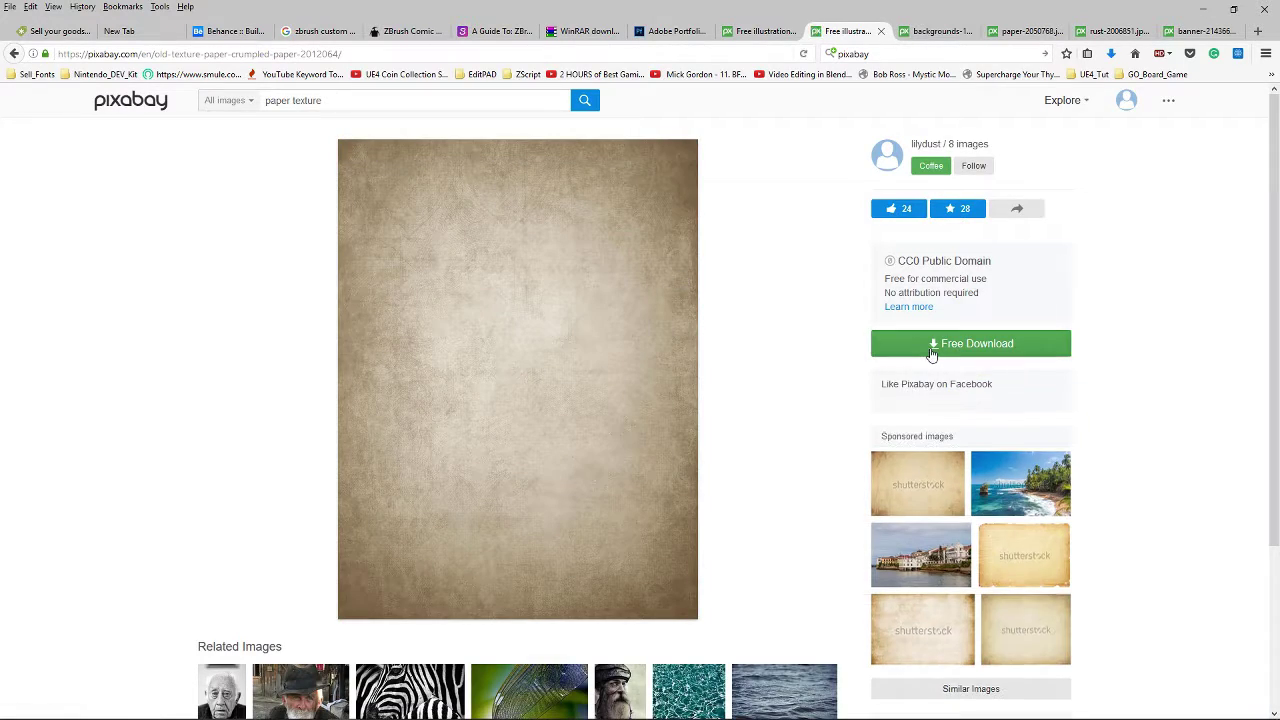
pyautogui.click(931, 350)
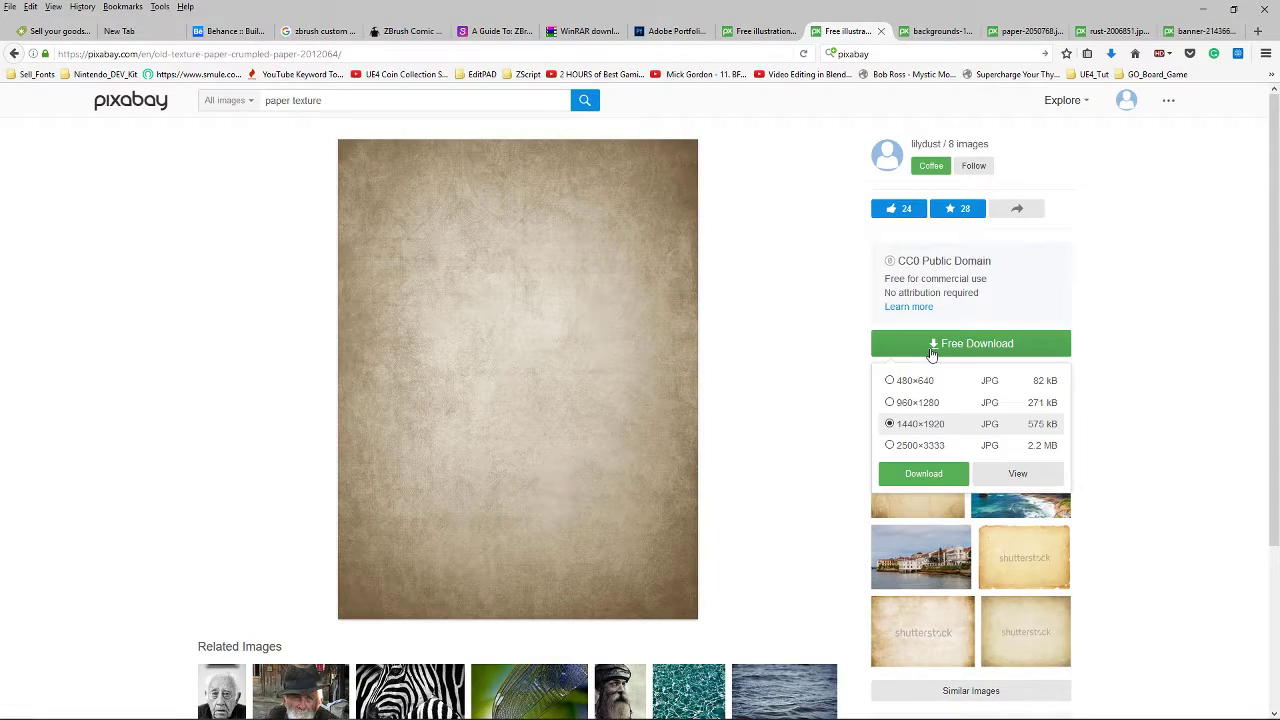
pyautogui.click(903, 447)
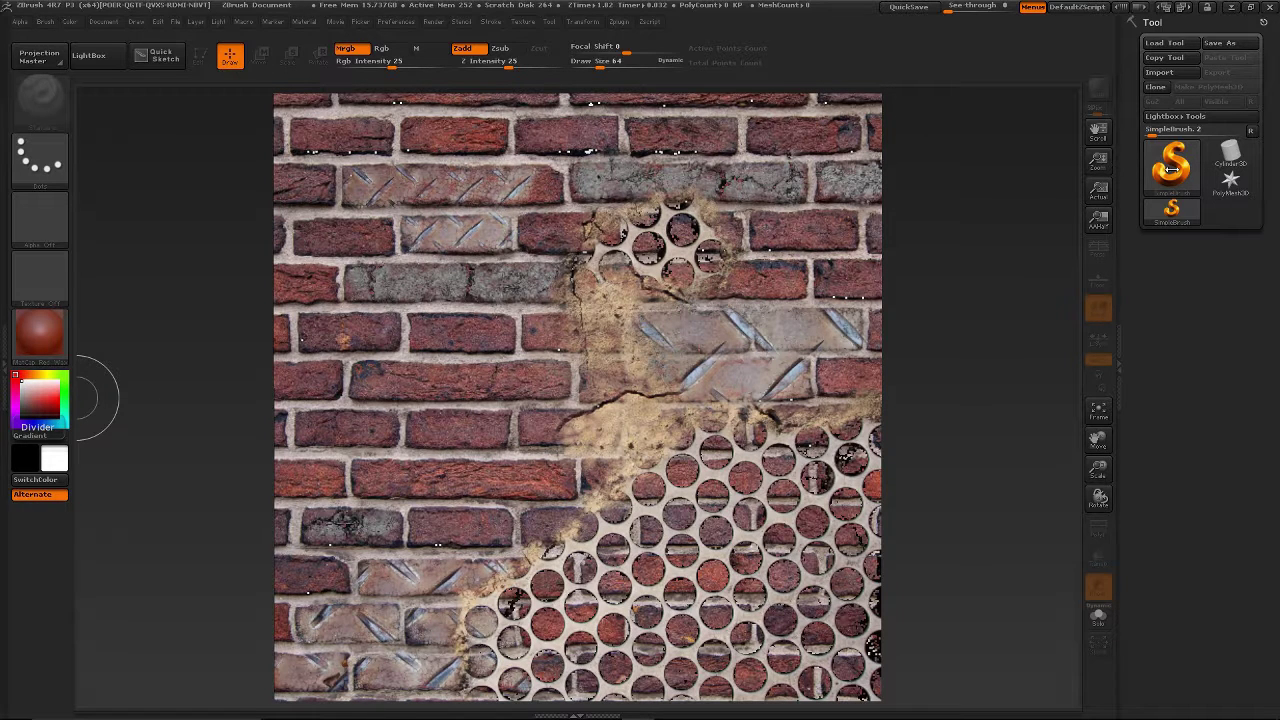
# Switch to ZBrush and load the Plane.ZPR project from LightBox
pyautogui.click(92, 55)
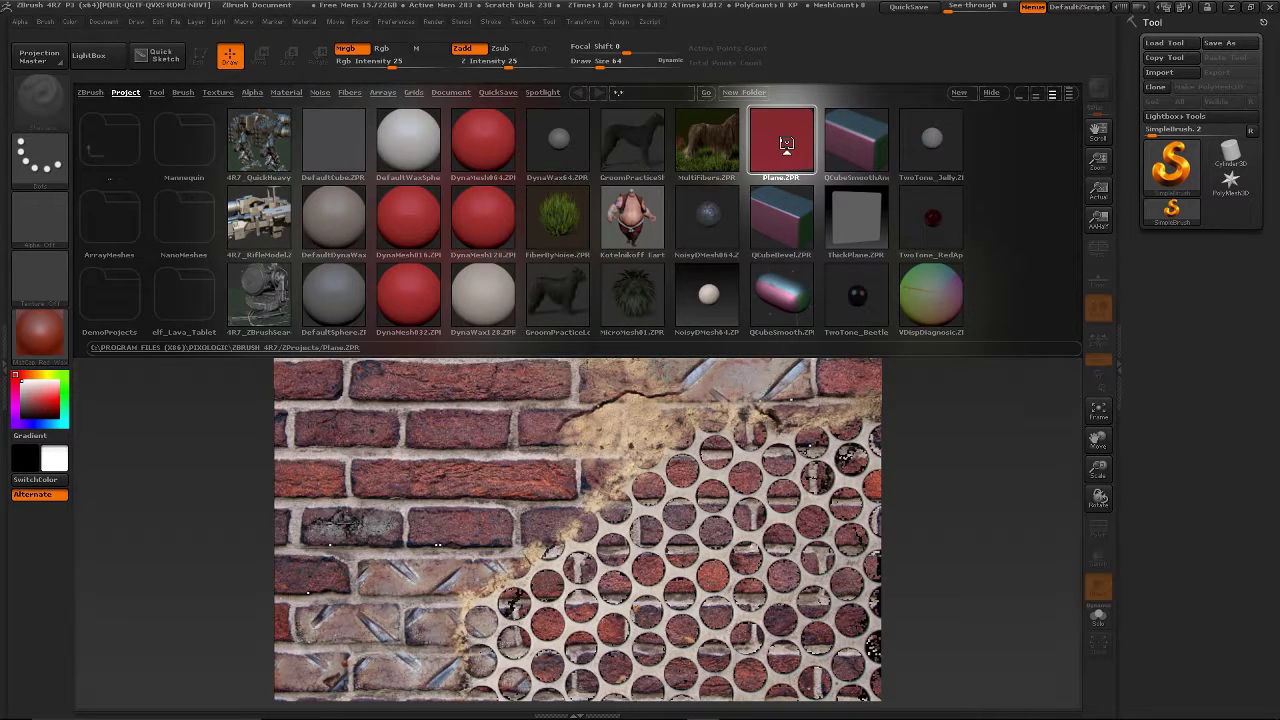
pyautogui.doubleClick(786, 143)
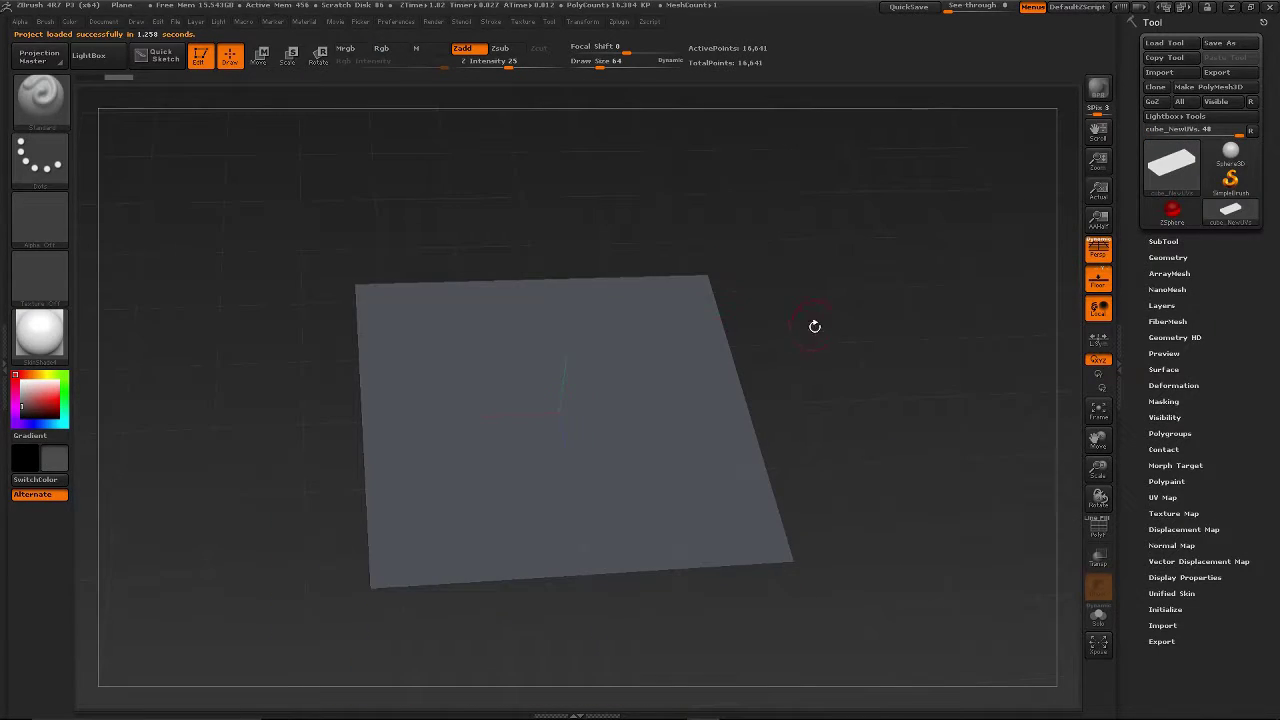
pyautogui.moveTo(817, 332); pyautogui.dragTo(814, 451)
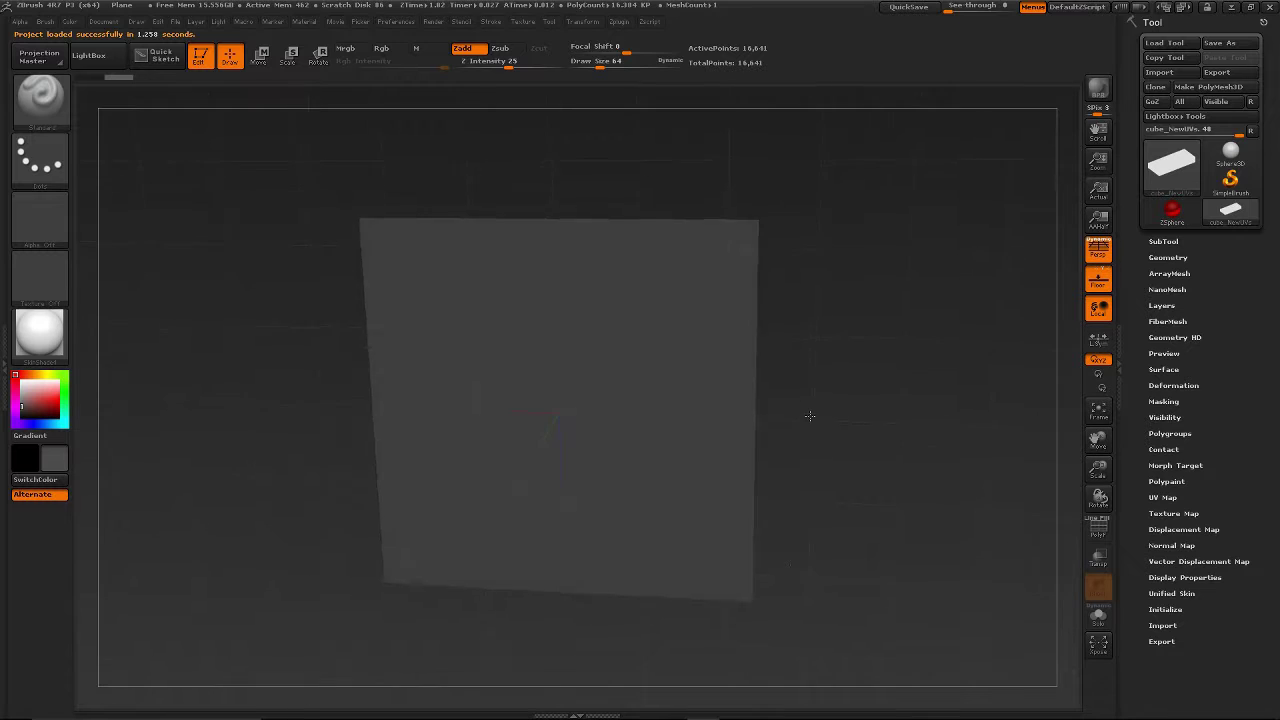
pyautogui.press('f')
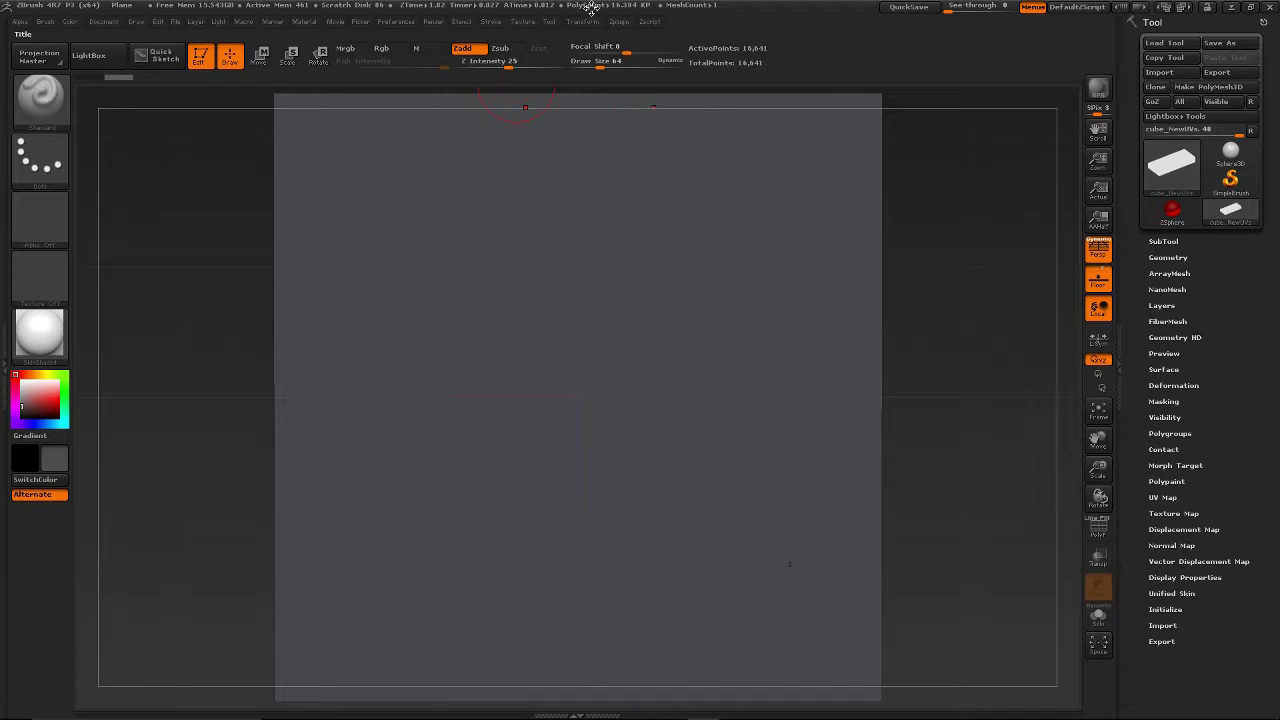
# Unwrap the plane's UVs with UV Master, keeping Symmetry enabled
pyautogui.click(527, 22)
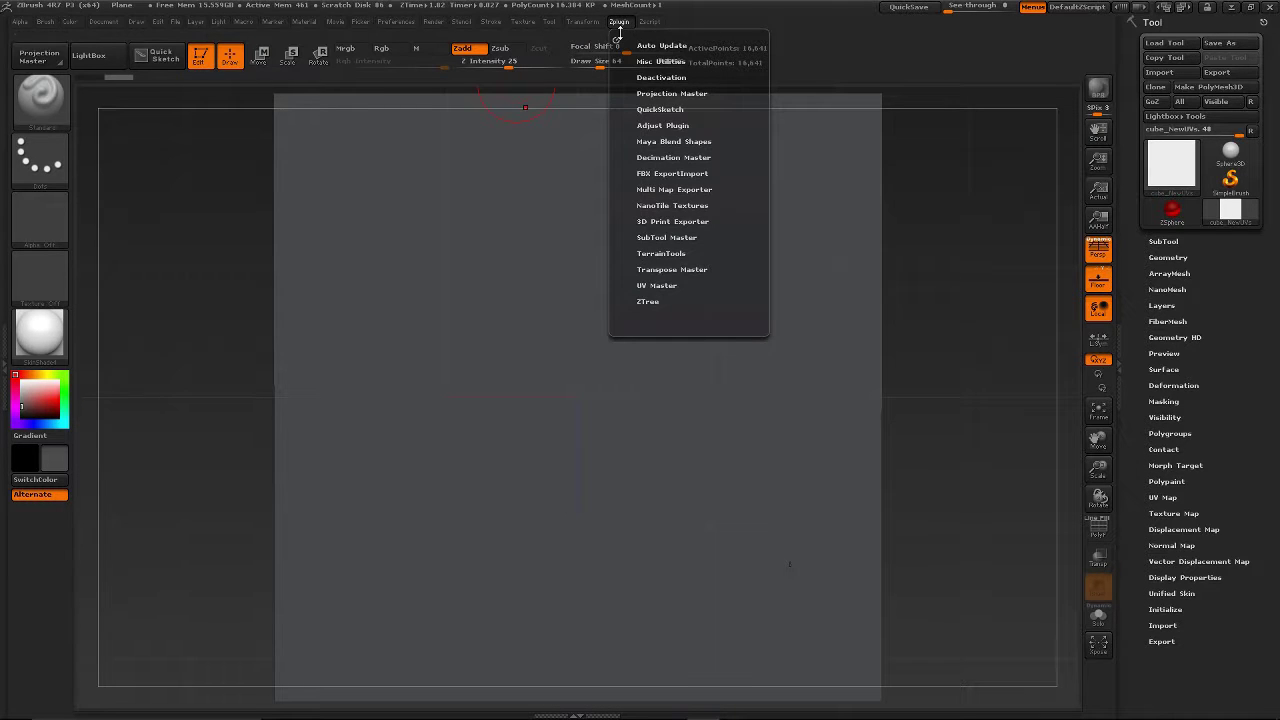
pyautogui.click(620, 24)
pyautogui.click(618, 22)
pyautogui.click(652, 285)
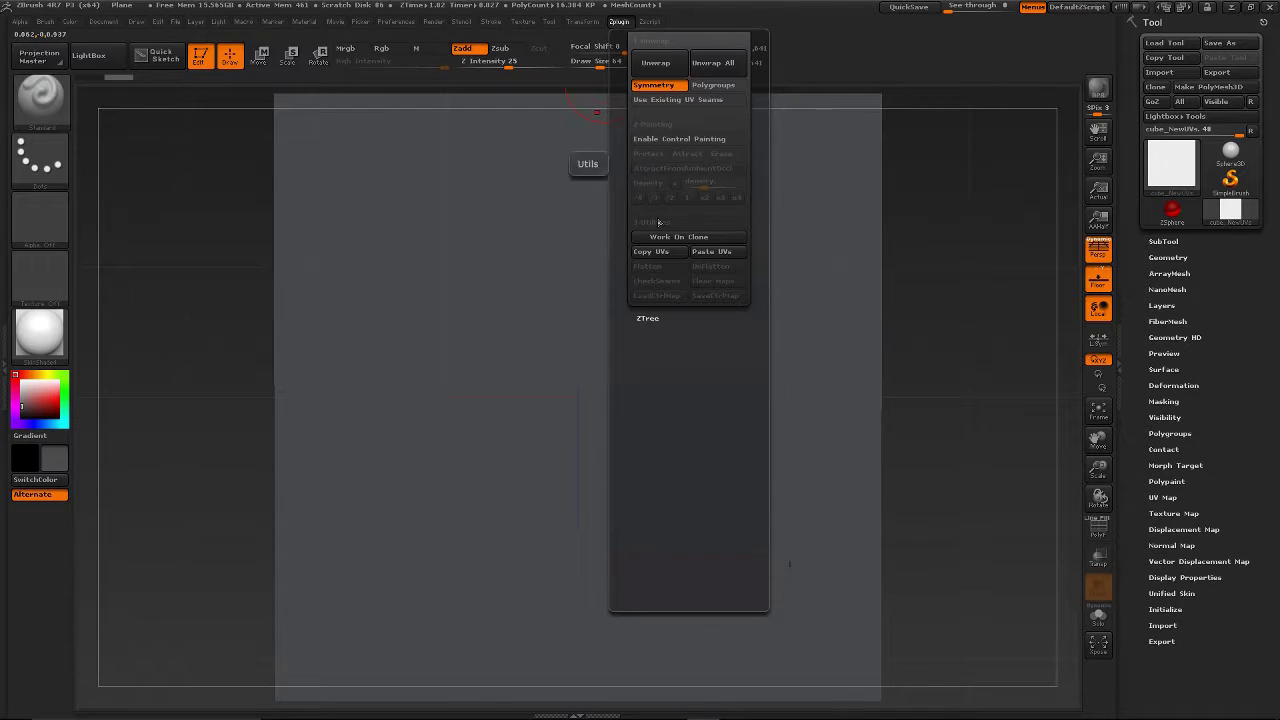
pyautogui.click(656, 63)
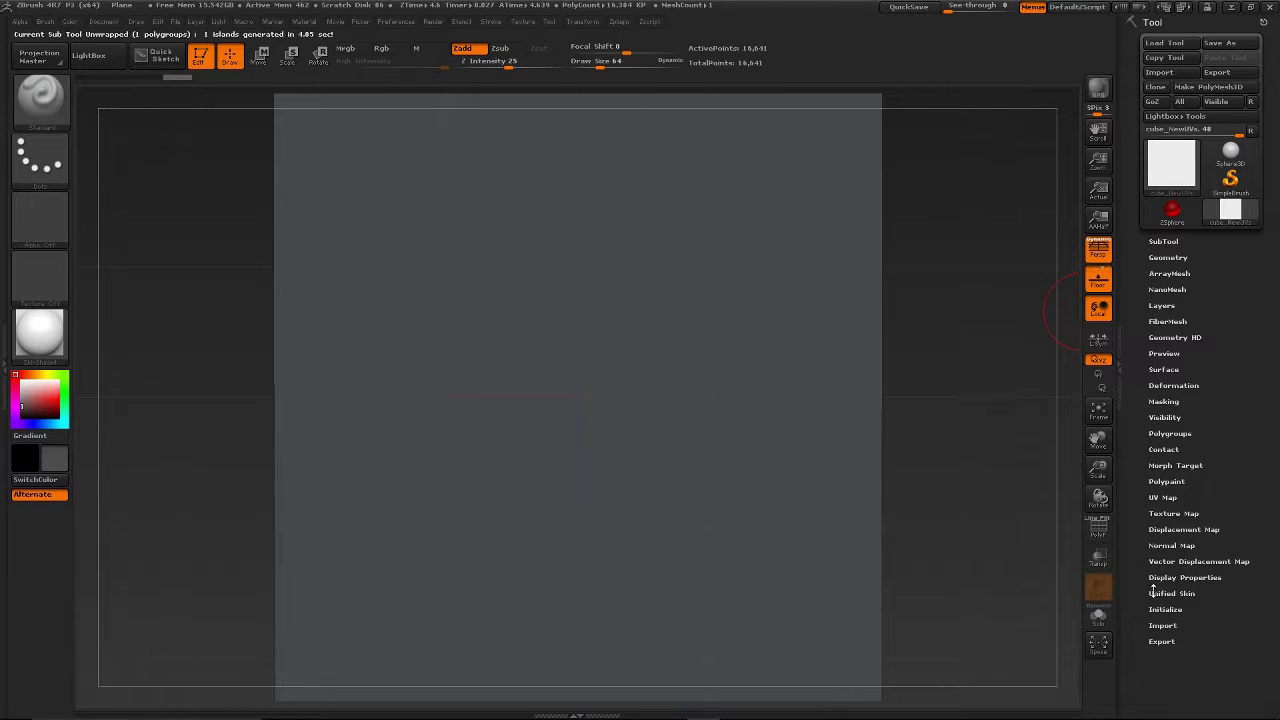
# Create a new texture map from polypaint for the plane and subdivide the mesh to about 4.19 million polygons
pyautogui.click(1170, 513)
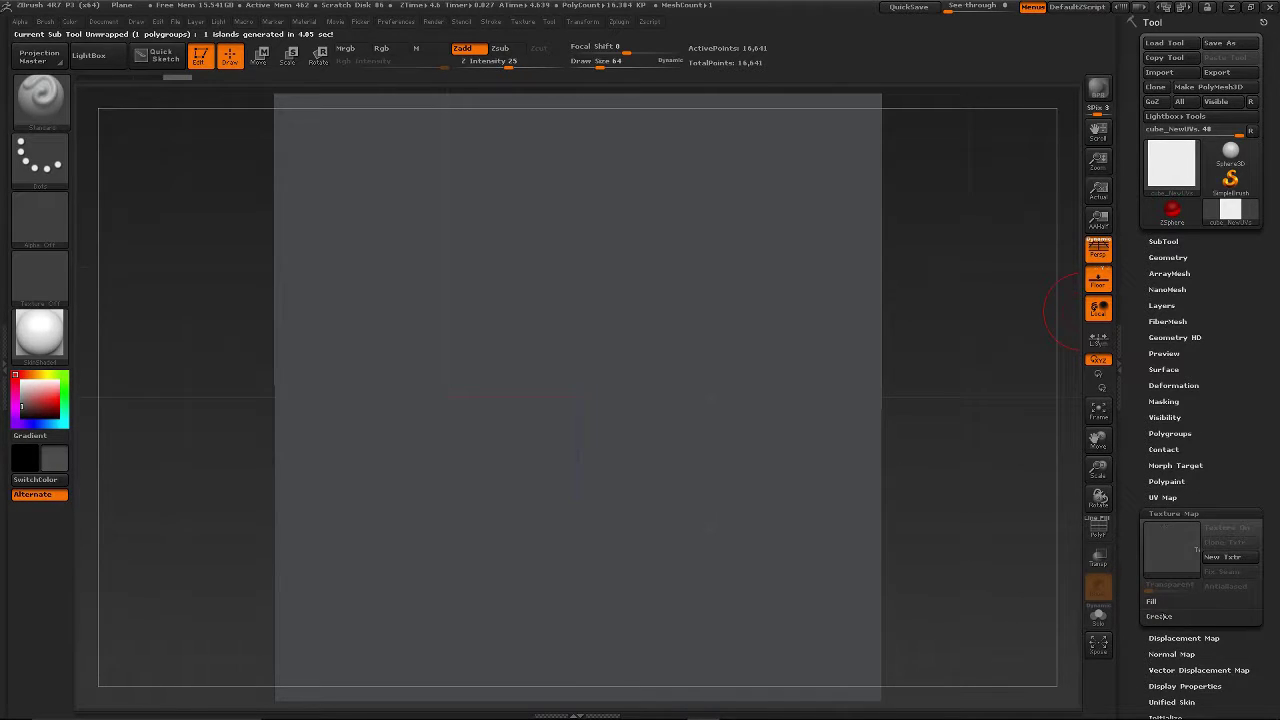
pyautogui.click(1158, 616)
pyautogui.click(1160, 630)
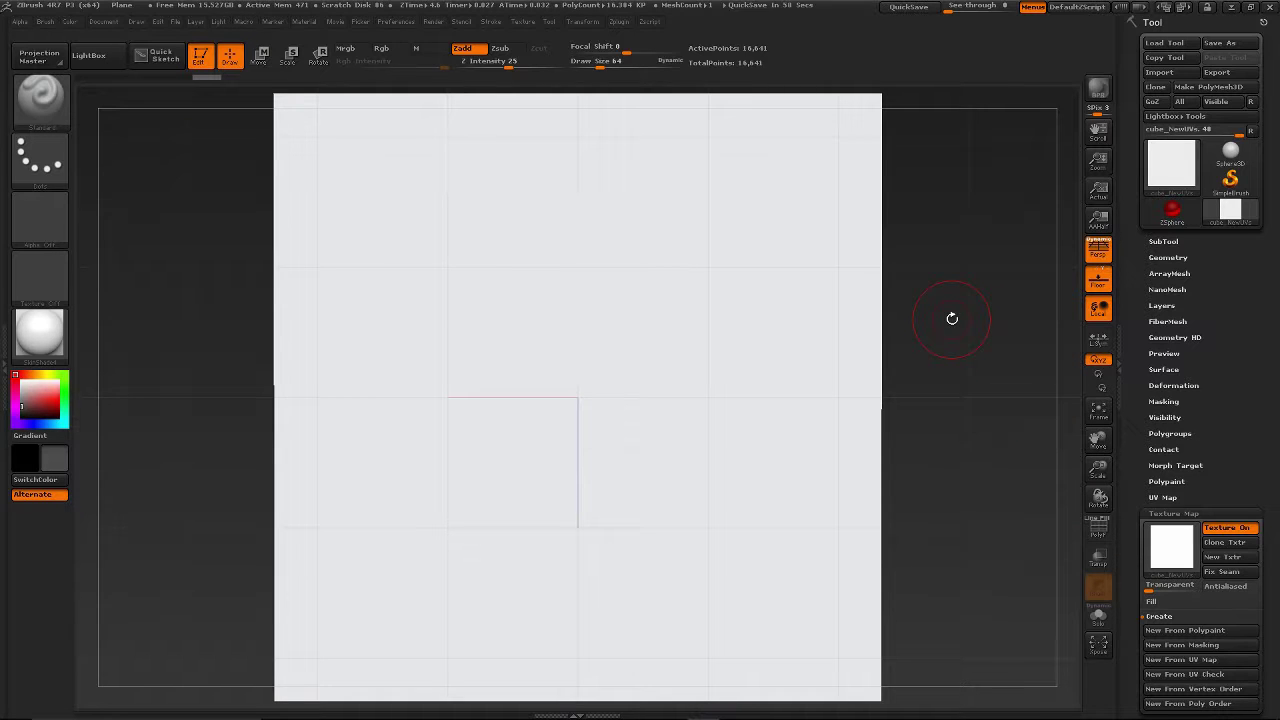
pyautogui.hotkey('ctrl', 'd')
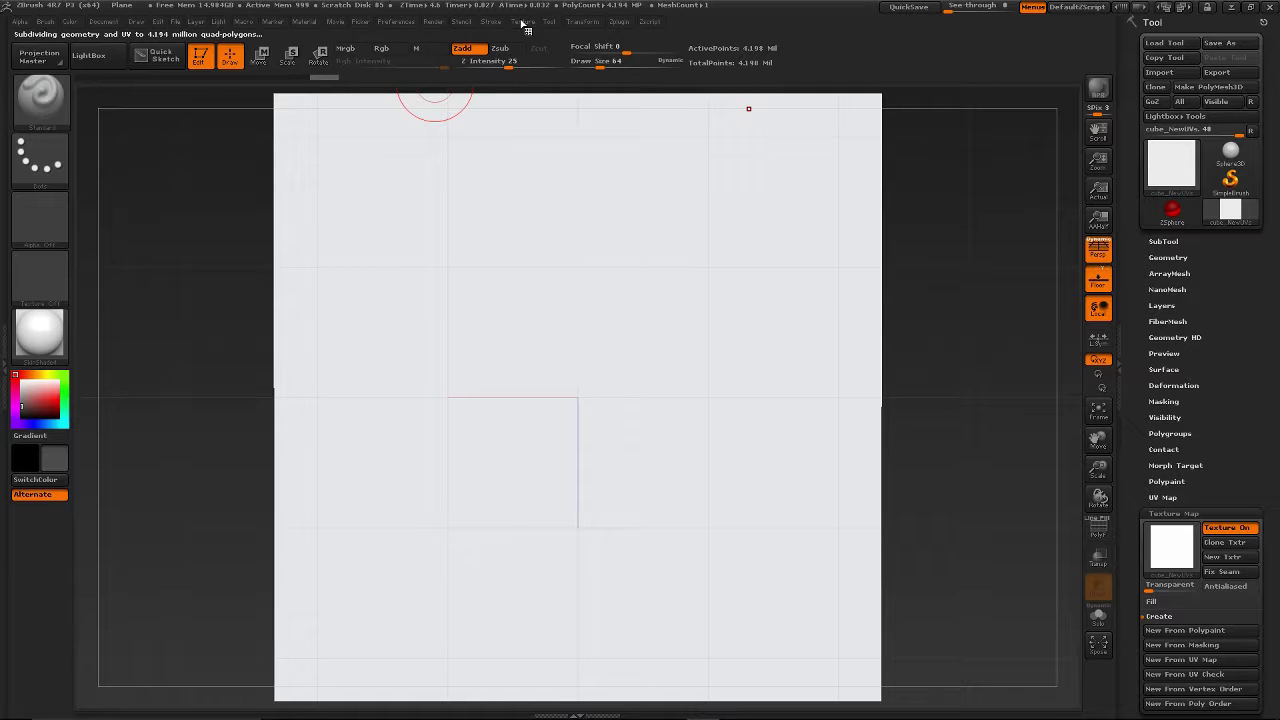
# Import the backgrounds-1932047, paper-1914901 and paper-2050768 images from the MEGASCANS Pixabay folder as textures
pyautogui.click(522, 22)
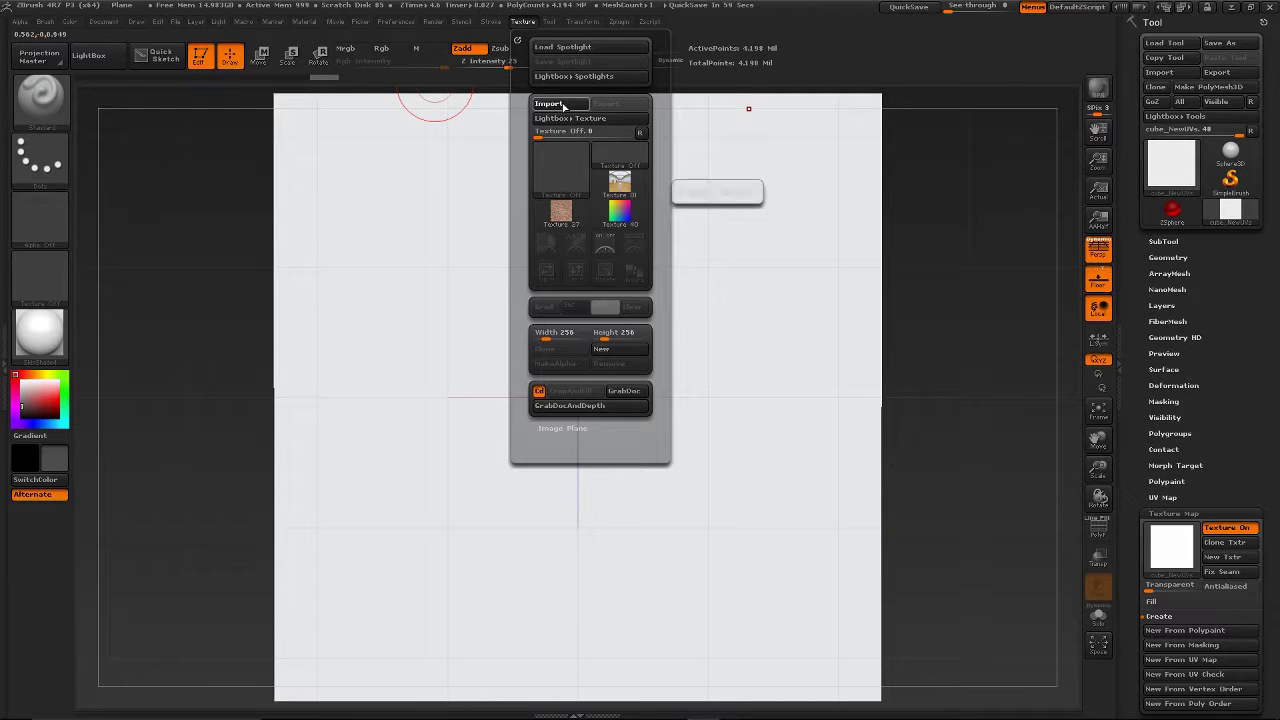
pyautogui.click(562, 106)
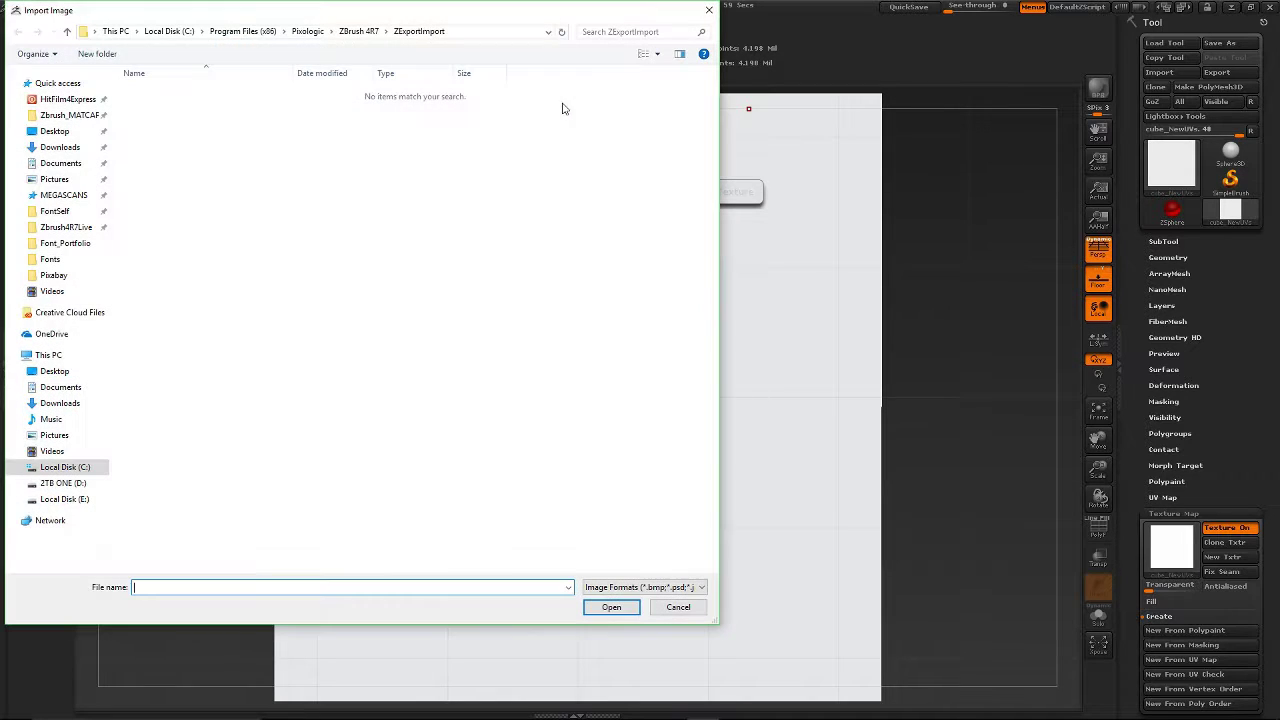
pyautogui.click(61, 197)
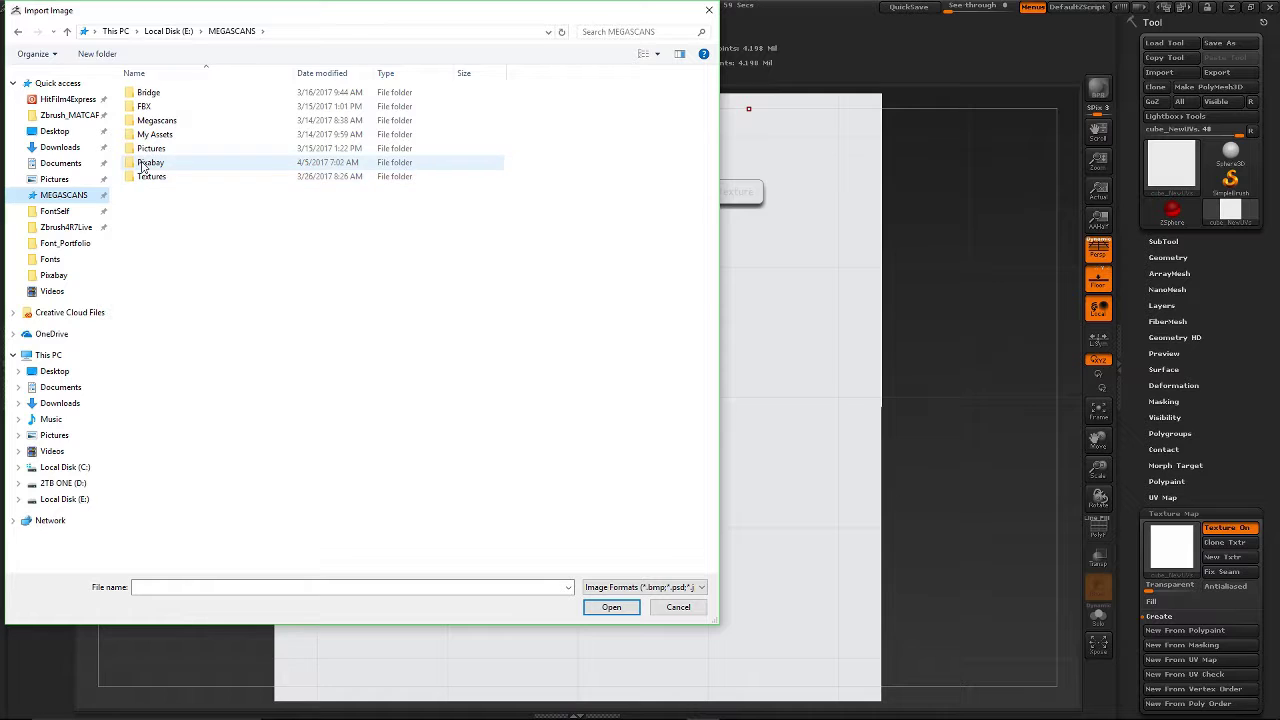
pyautogui.doubleClick(142, 167)
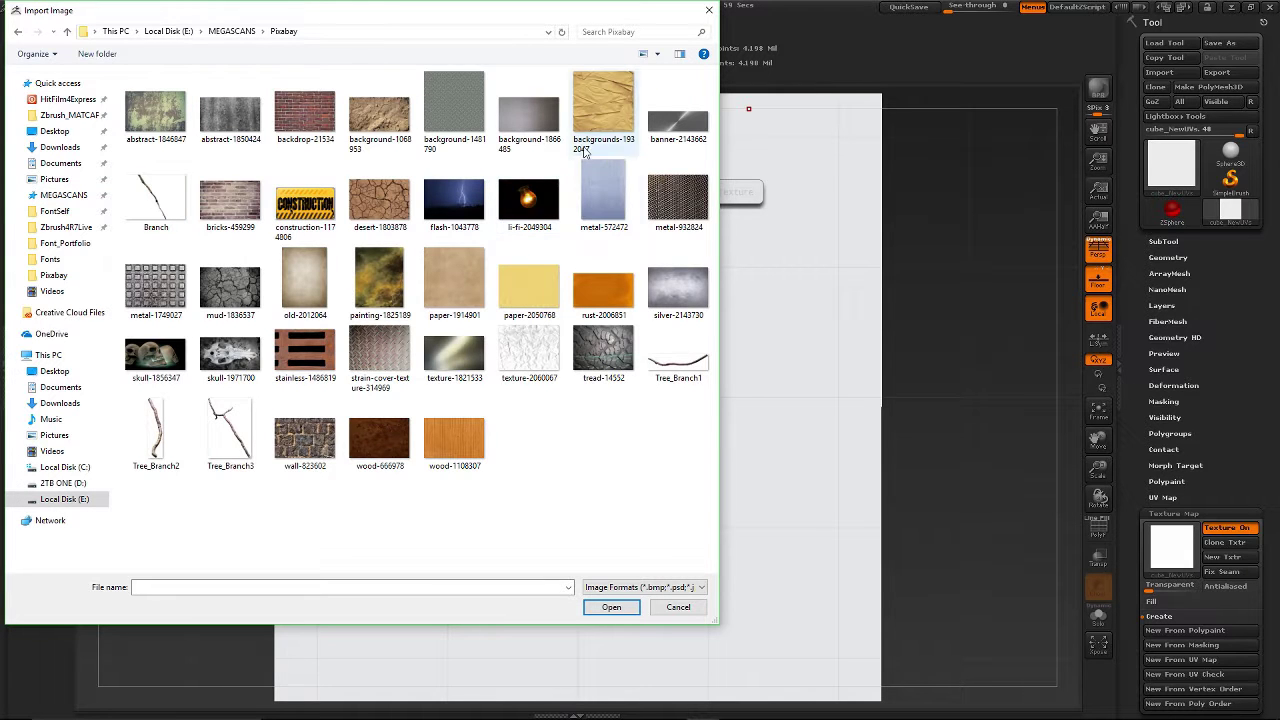
pyautogui.click(595, 105)
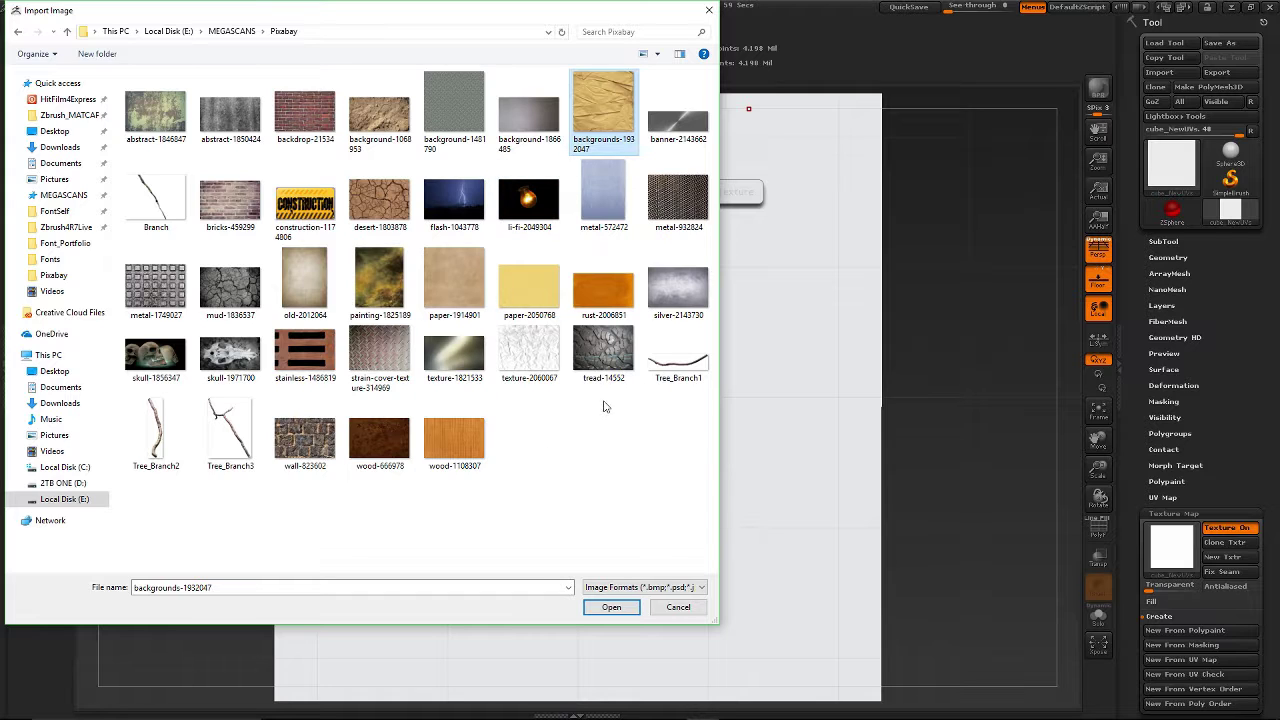
pyautogui.keyDown('ctrl'); pyautogui.click(527, 299); pyautogui.keyUp('ctrl')
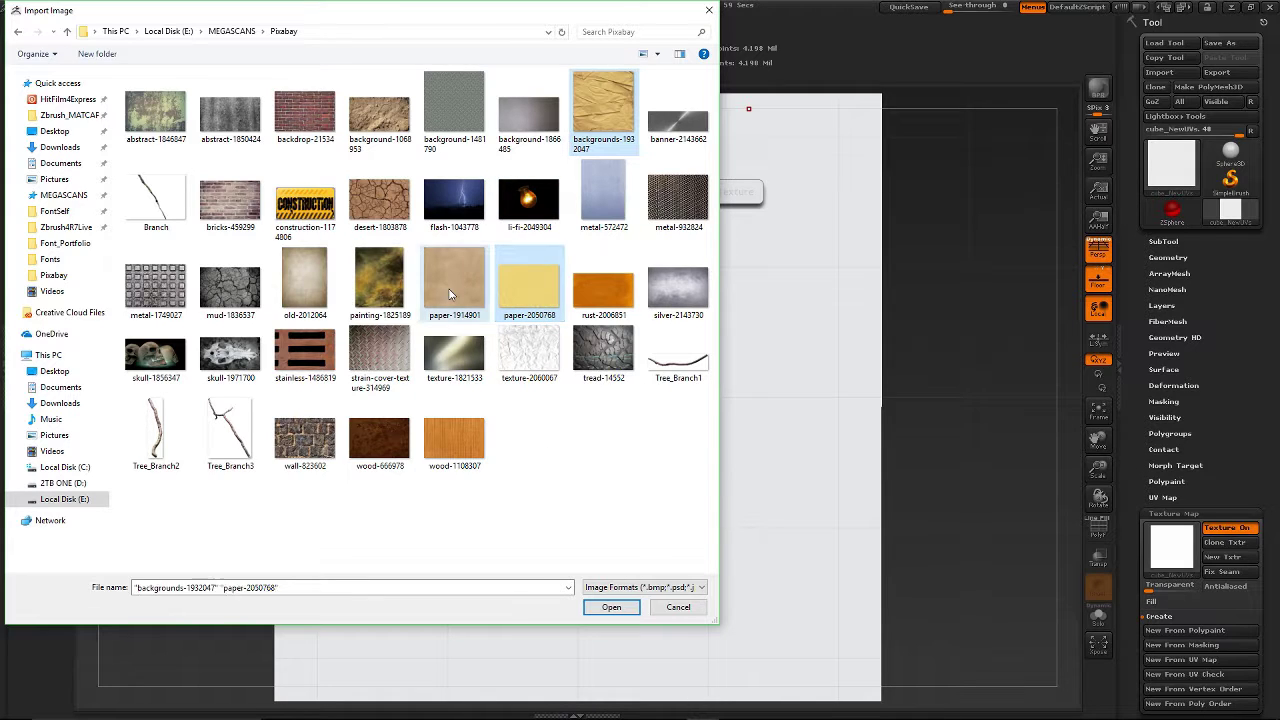
pyautogui.keyDown('ctrl'); pyautogui.click(461, 308); pyautogui.keyUp('ctrl')
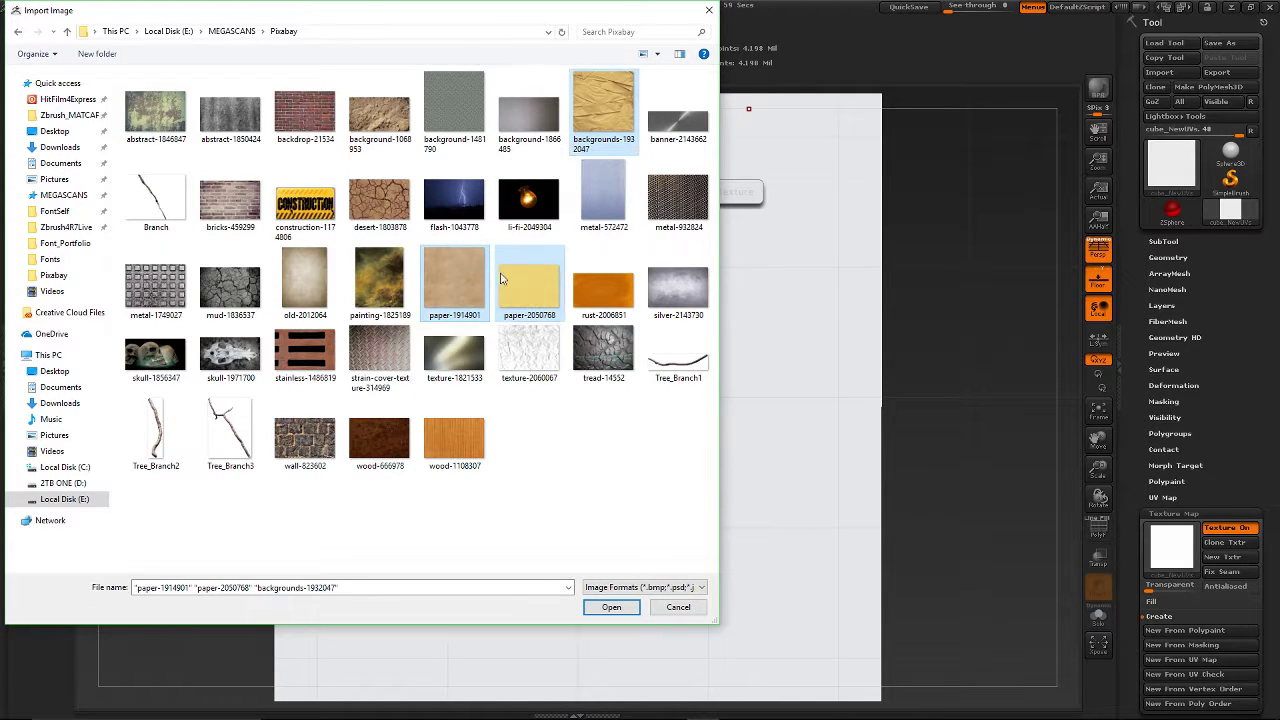
pyautogui.click(610, 607)
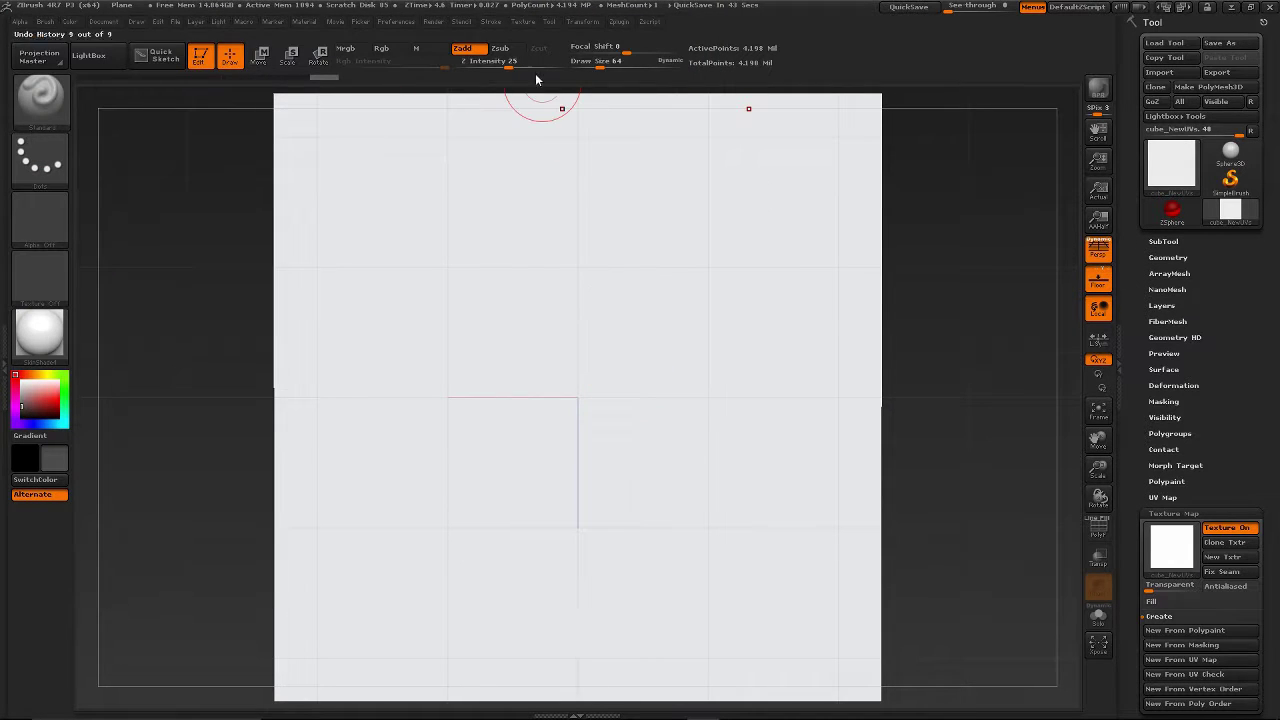
# Add the paper-1914901 texture to Spotlight and move the image so it covers the whole plane
pyautogui.click(523, 22)
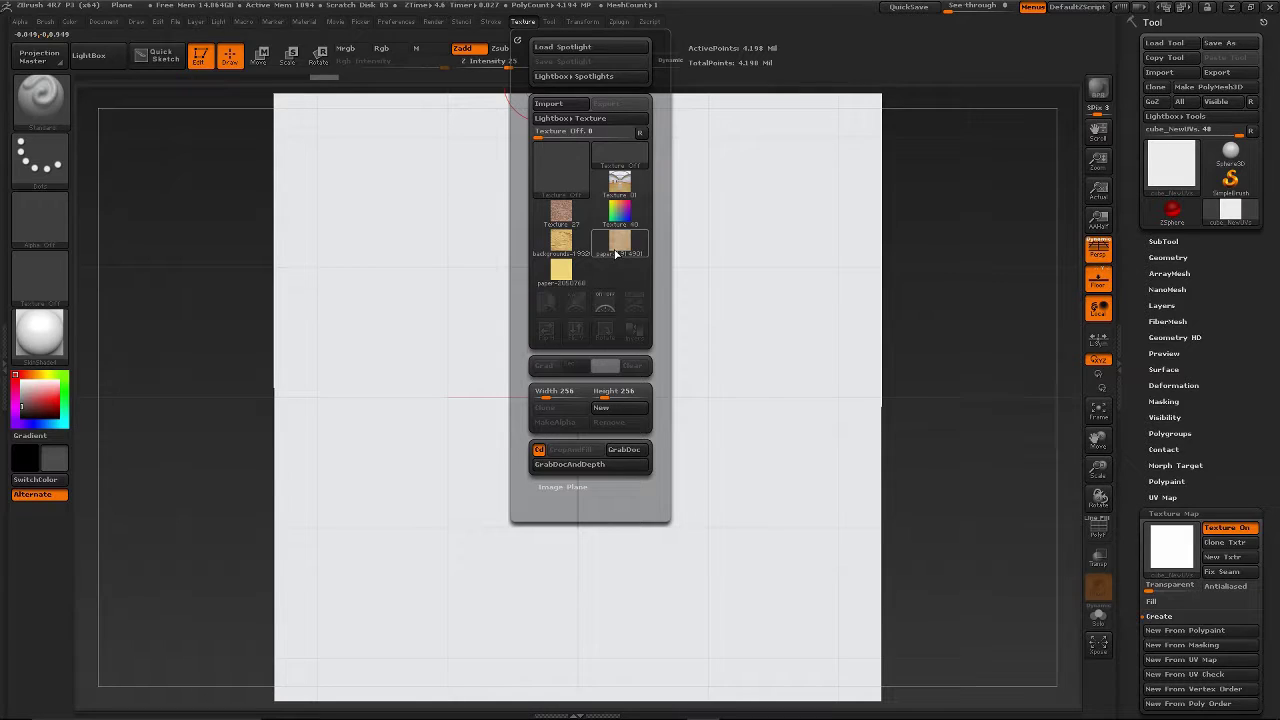
pyautogui.moveTo(564, 270)
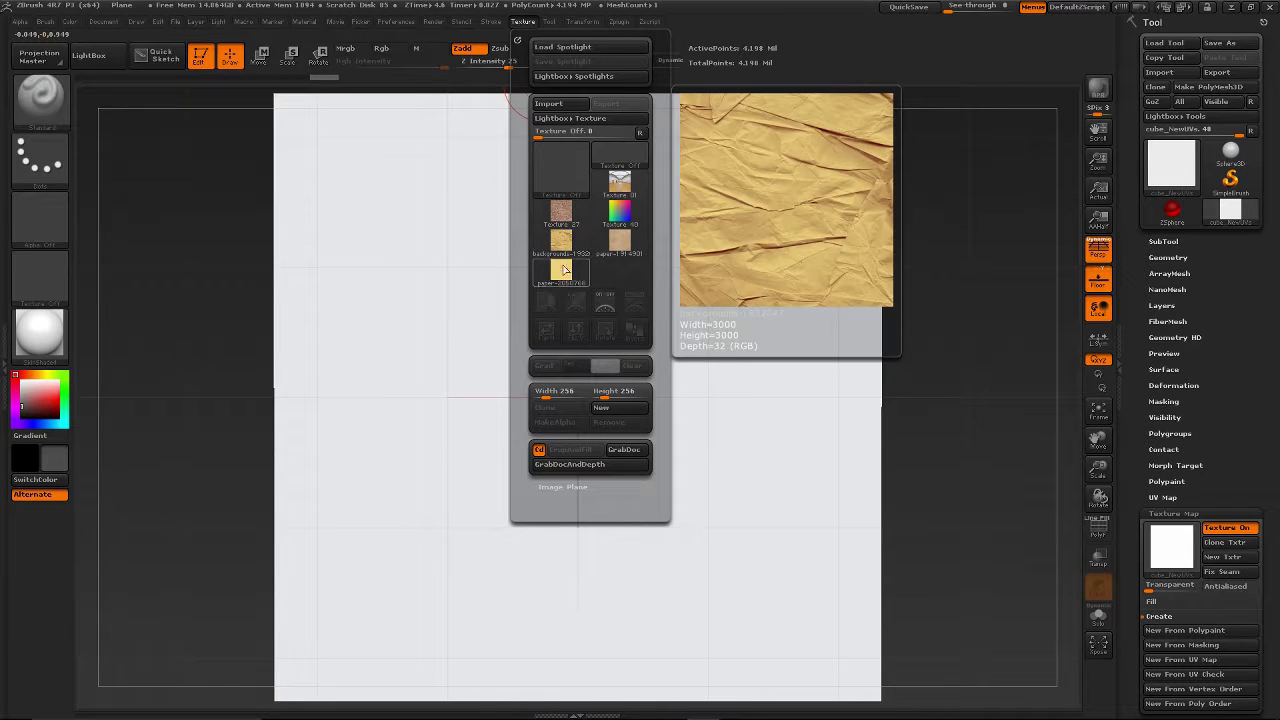
pyautogui.click(622, 246)
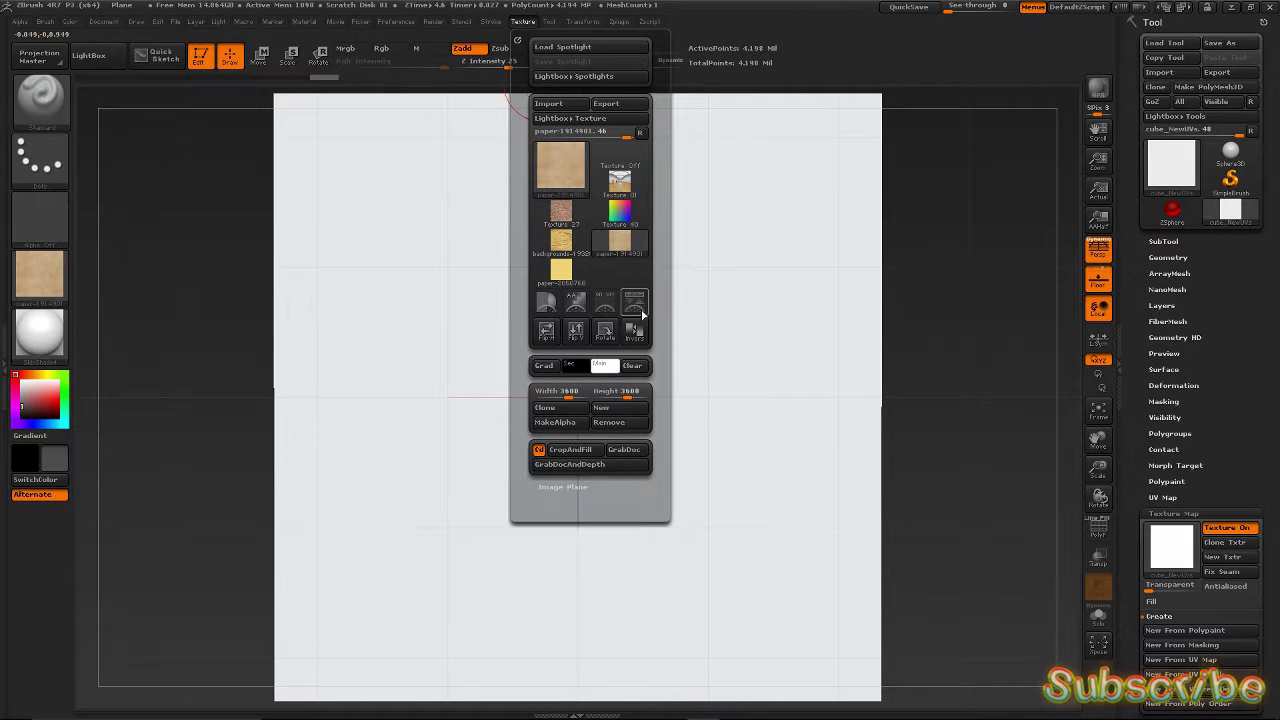
pyautogui.click(636, 304)
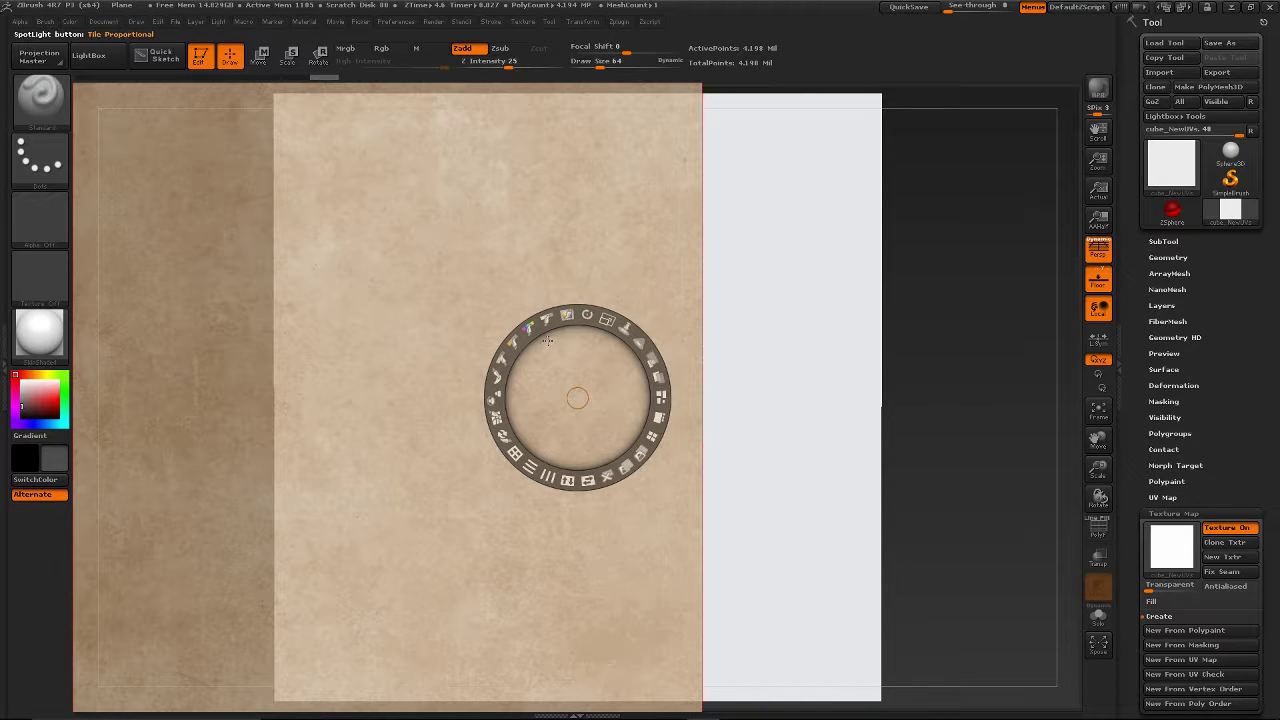
pyautogui.moveTo(549, 360); pyautogui.dragTo(813, 369)
pyautogui.moveTo(463, 274); pyautogui.dragTo(386, 260)
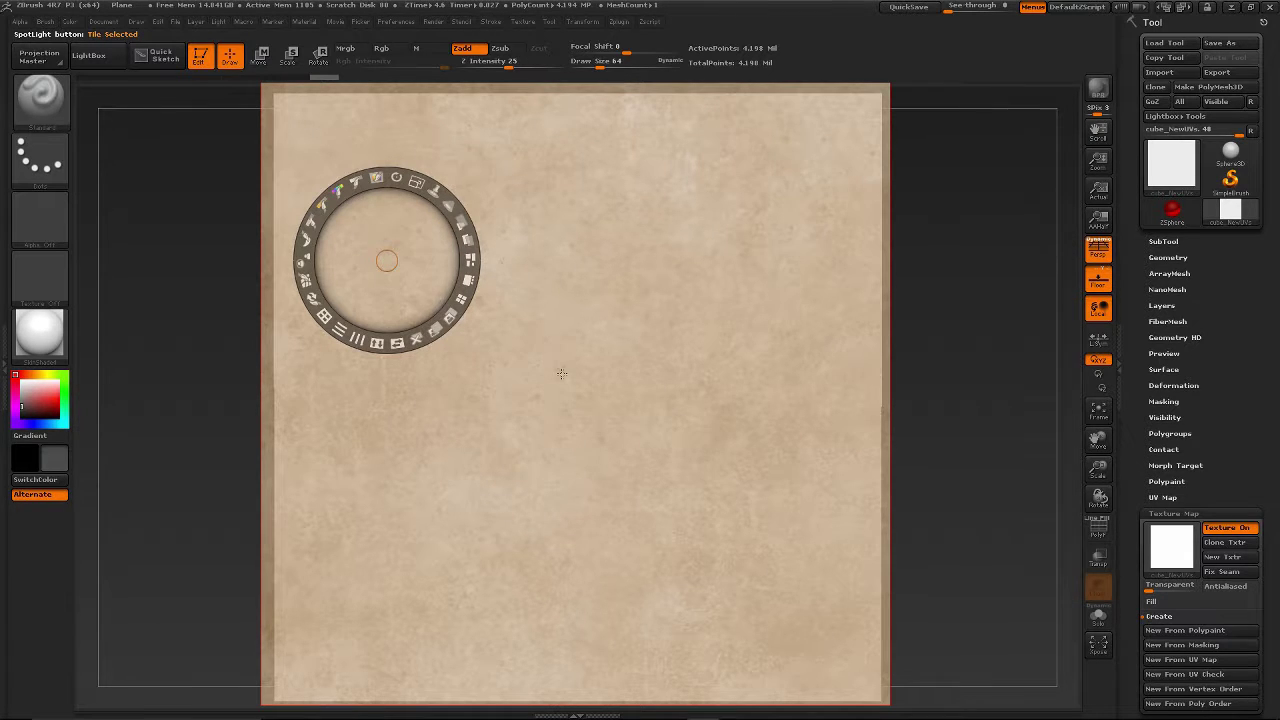
# Toggle between Spotlight editing and painting modes and reposition the Spotlight dial at several points on the paper image
pyautogui.press('z')
pyautogui.press('z')
pyautogui.press('z')
pyautogui.press('z')
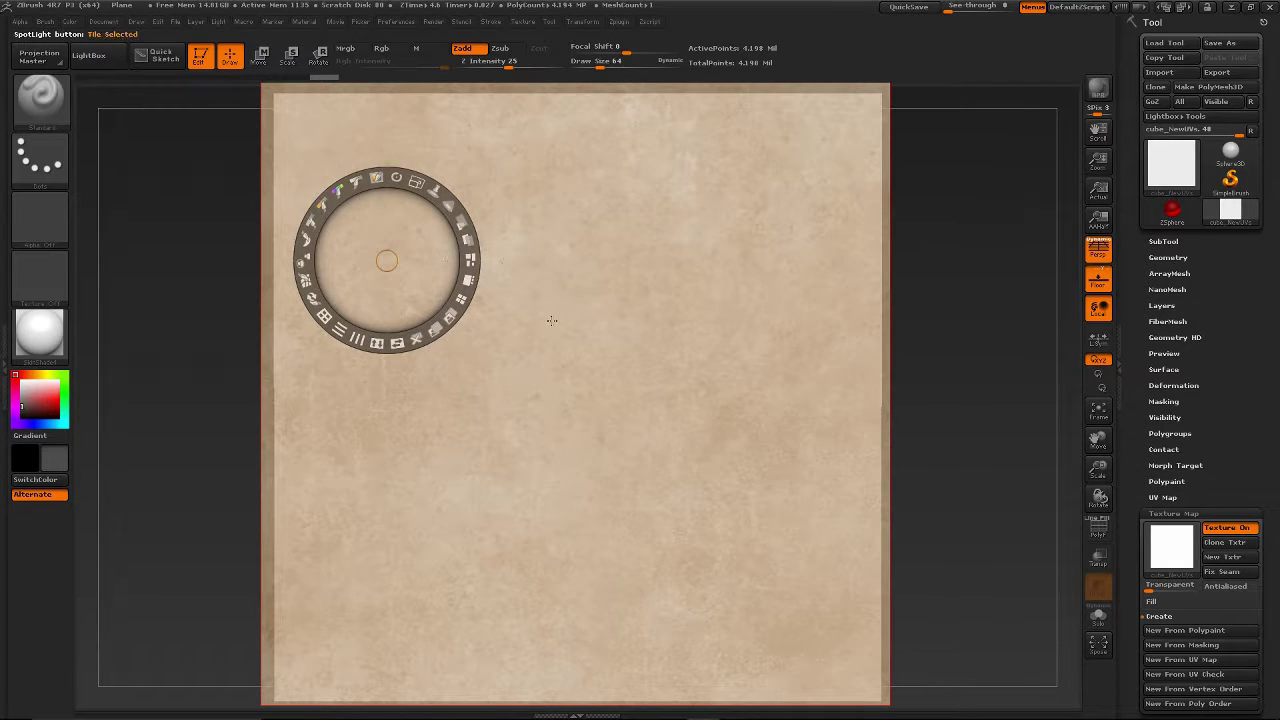
pyautogui.click(569, 293)
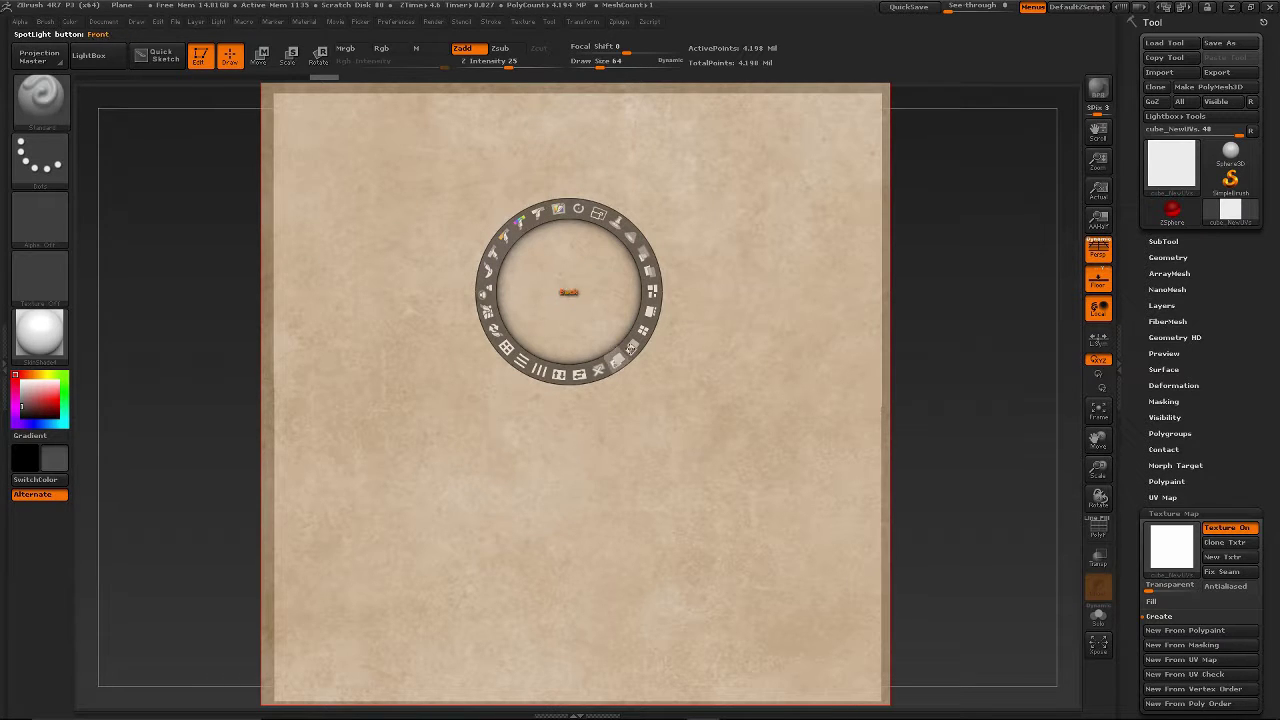
pyautogui.press('z')
pyautogui.press('z')
pyautogui.click(624, 442)
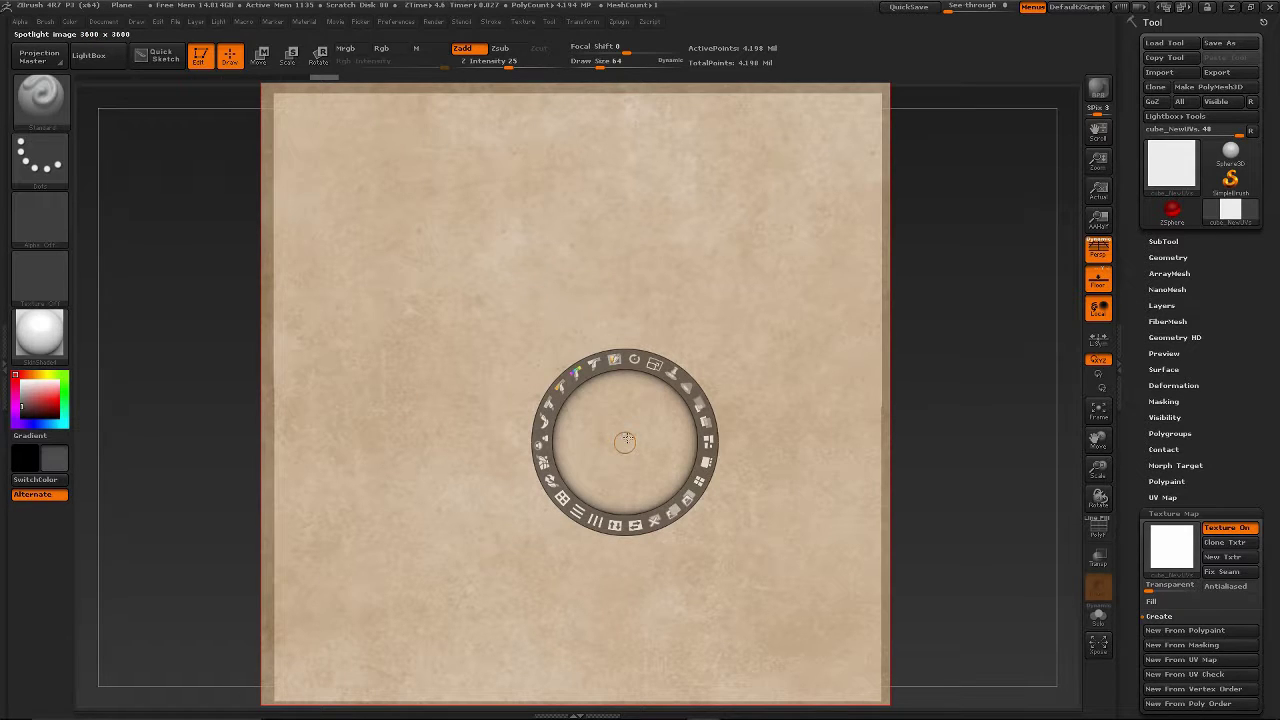
pyautogui.moveTo(624, 442); pyautogui.dragTo(506, 357)
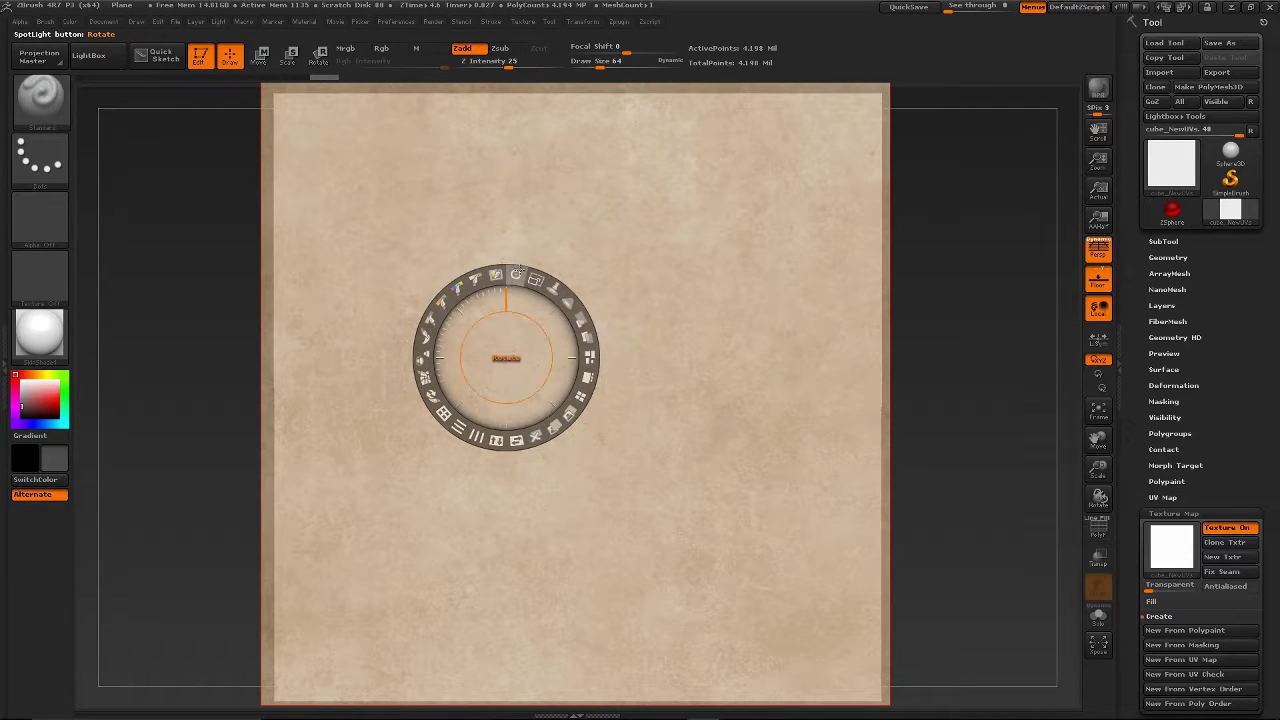
# Try rotating the paper image around different Spotlight dial positions, and turn Spotlight off
pyautogui.moveTo(505, 345); pyautogui.dragTo(353, 183)
pyautogui.moveTo(357, 110)
pyautogui.mouseDown()
pyautogui.moveTo(320, 112)
pyautogui.moveTo(358, 111)
pyautogui.mouseUp()
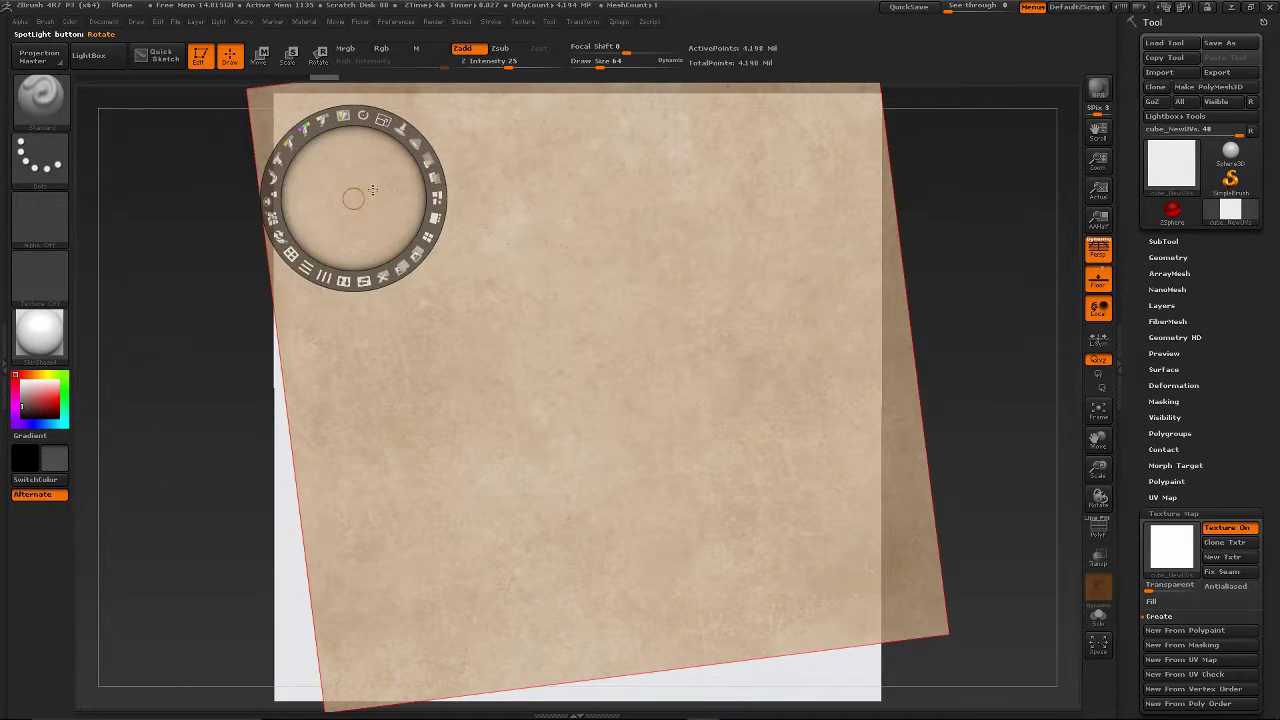
pyautogui.moveTo(363, 208); pyautogui.dragTo(660, 460)
pyautogui.moveTo(748, 465); pyautogui.dragTo(679, 365)
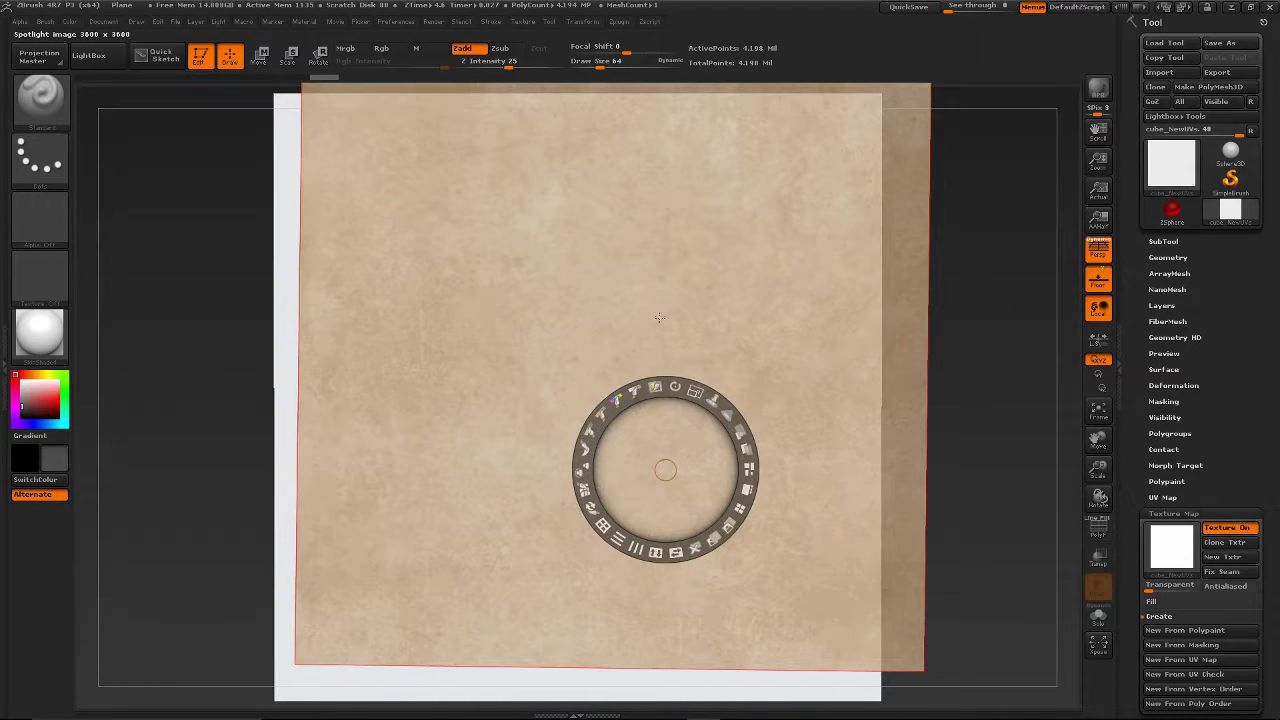
pyautogui.hotkey('shift', 'z')
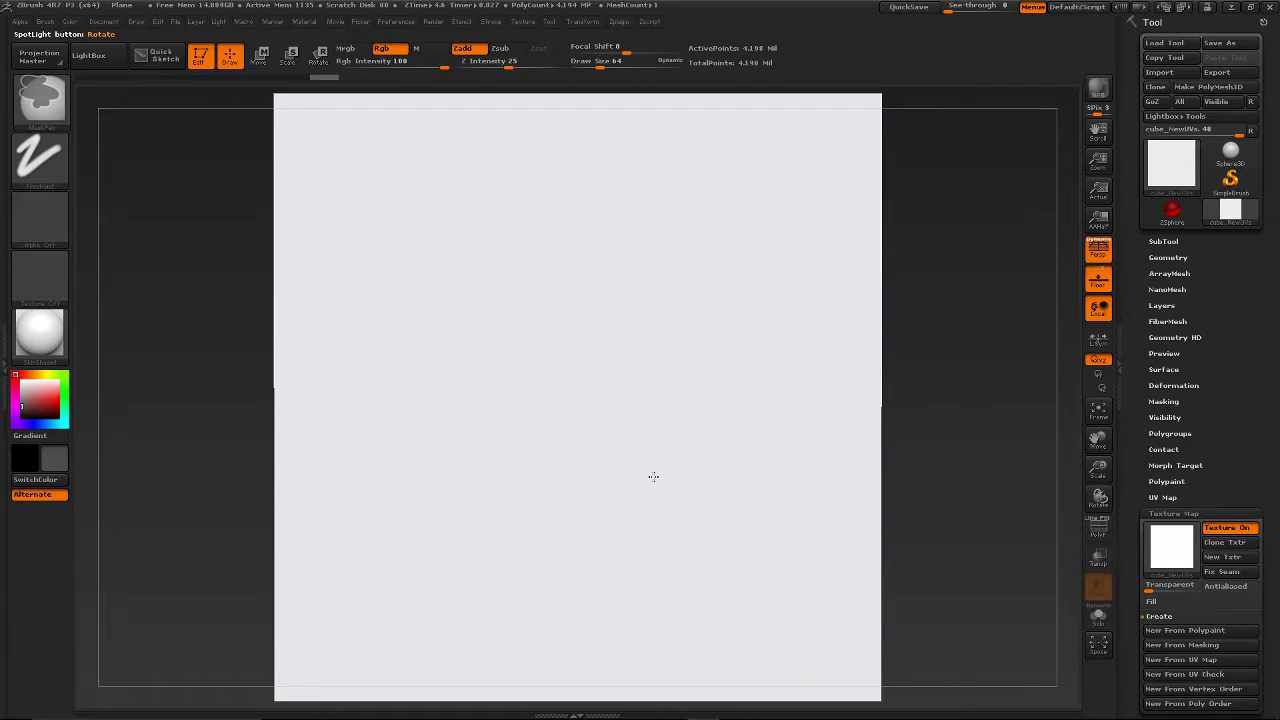
# Undo the last subdivision and load paper-1914901 into Spotlight again, positioned to cover the plane
pyautogui.hotkey('ctrl', 'z')
pyautogui.click(567, 22)
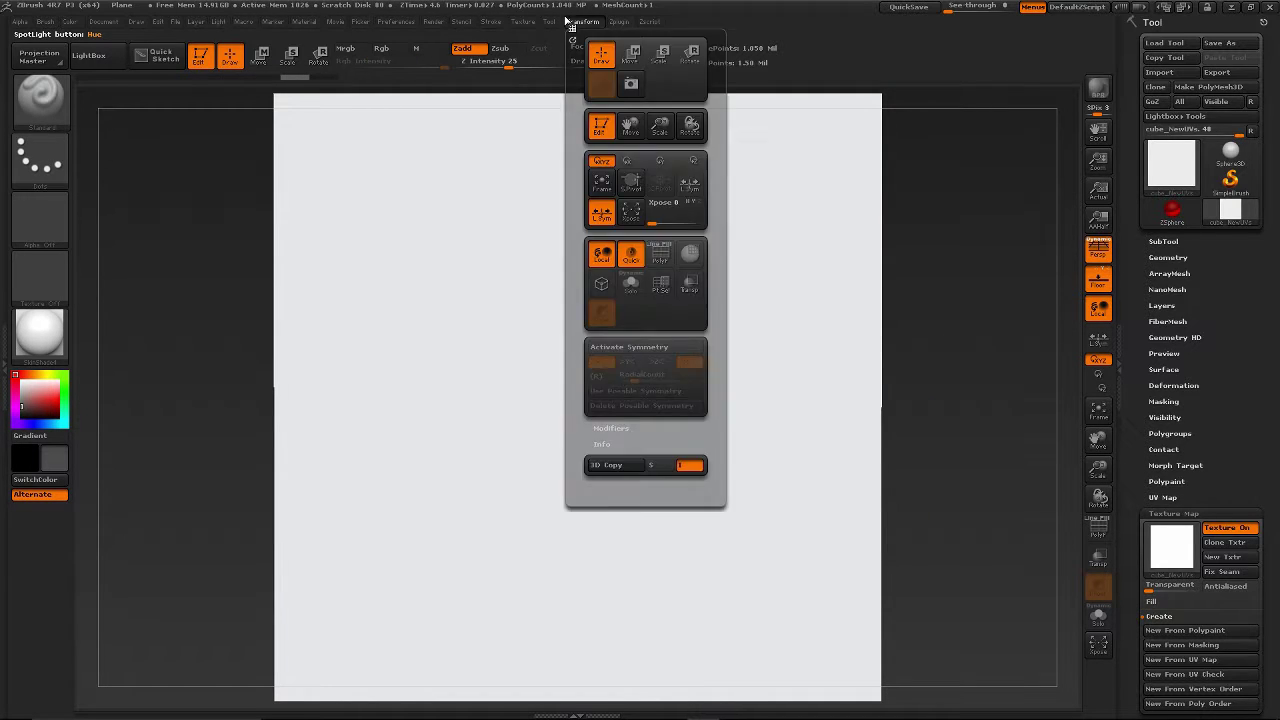
pyautogui.moveTo(560, 22)
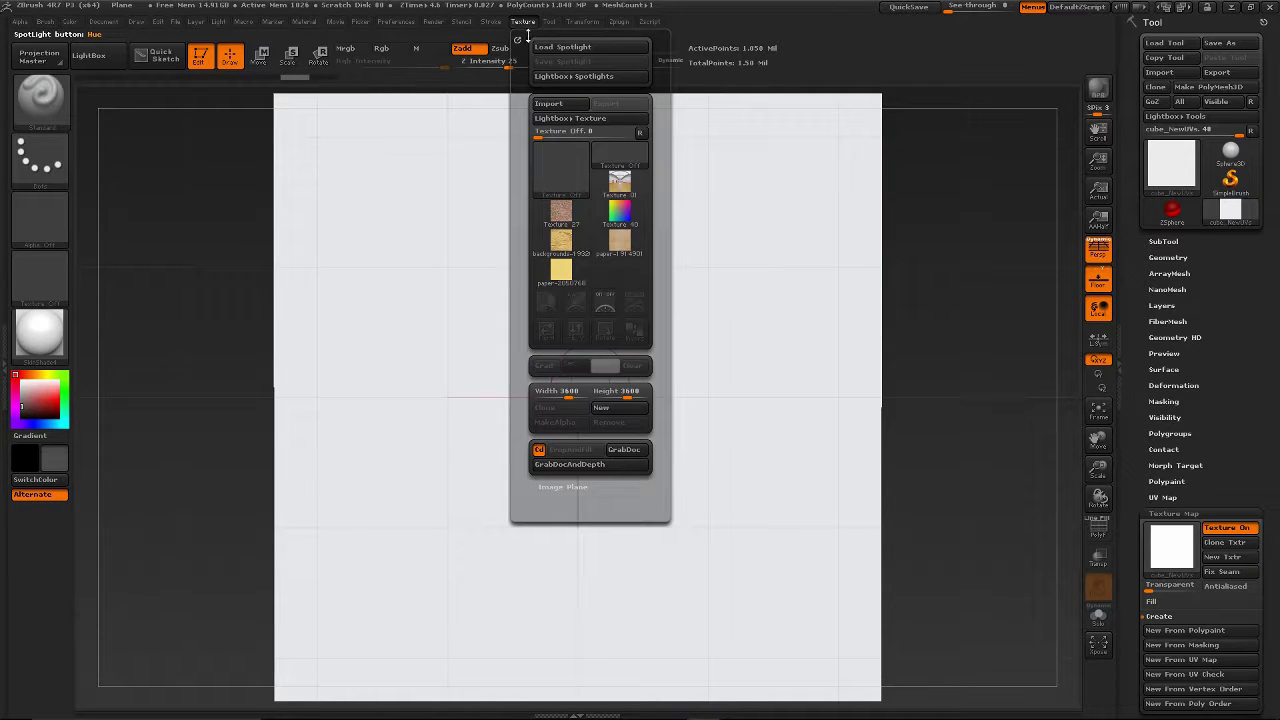
pyautogui.click(619, 242)
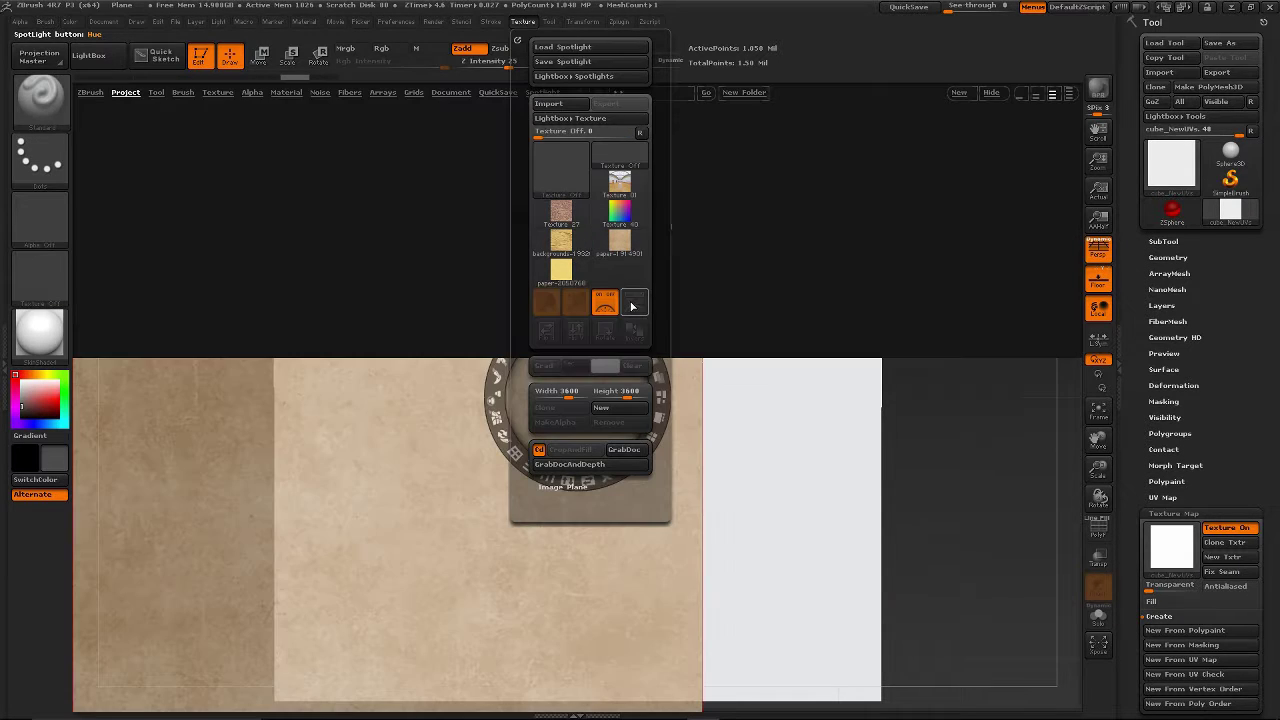
pyautogui.click(546, 302)
pyautogui.click(993, 94)
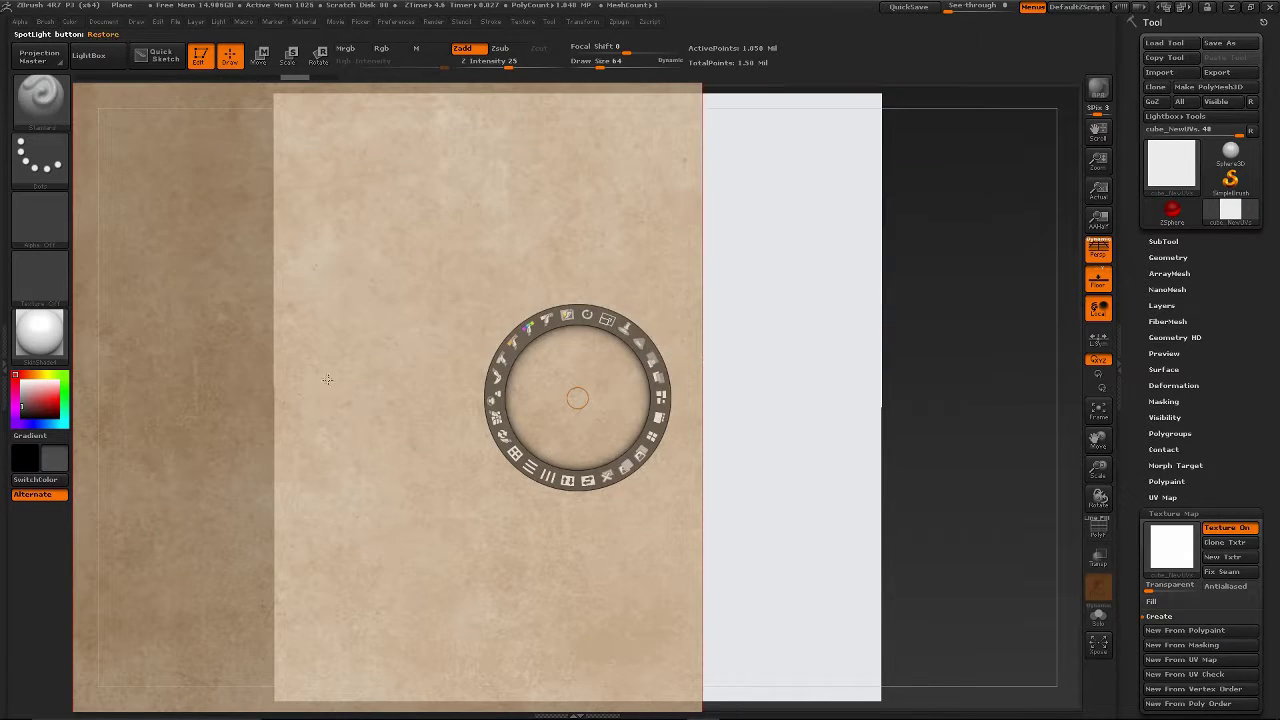
pyautogui.moveTo(357, 350); pyautogui.dragTo(555, 351)
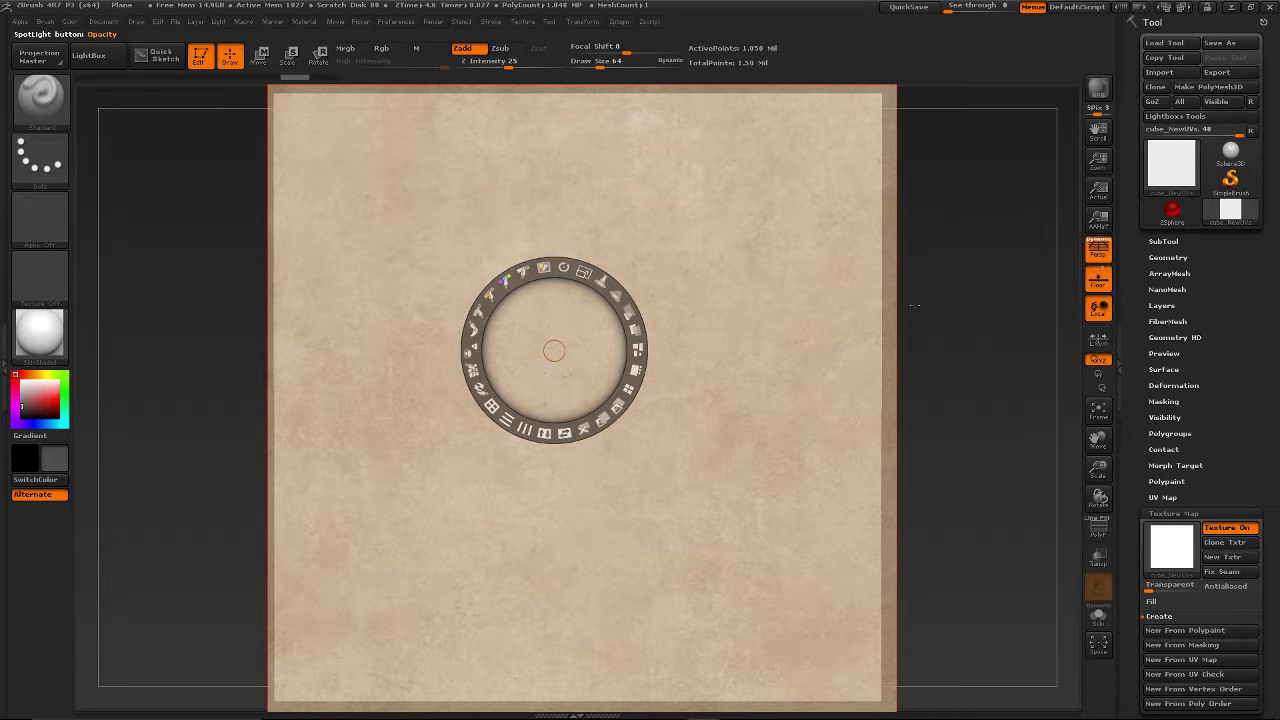
# Lower the paper image's Opacity in Spotlight so the plane shows through, and switch to painting mode
pyautogui.click(634, 329)
pyautogui.press('z')
pyautogui.press('z')
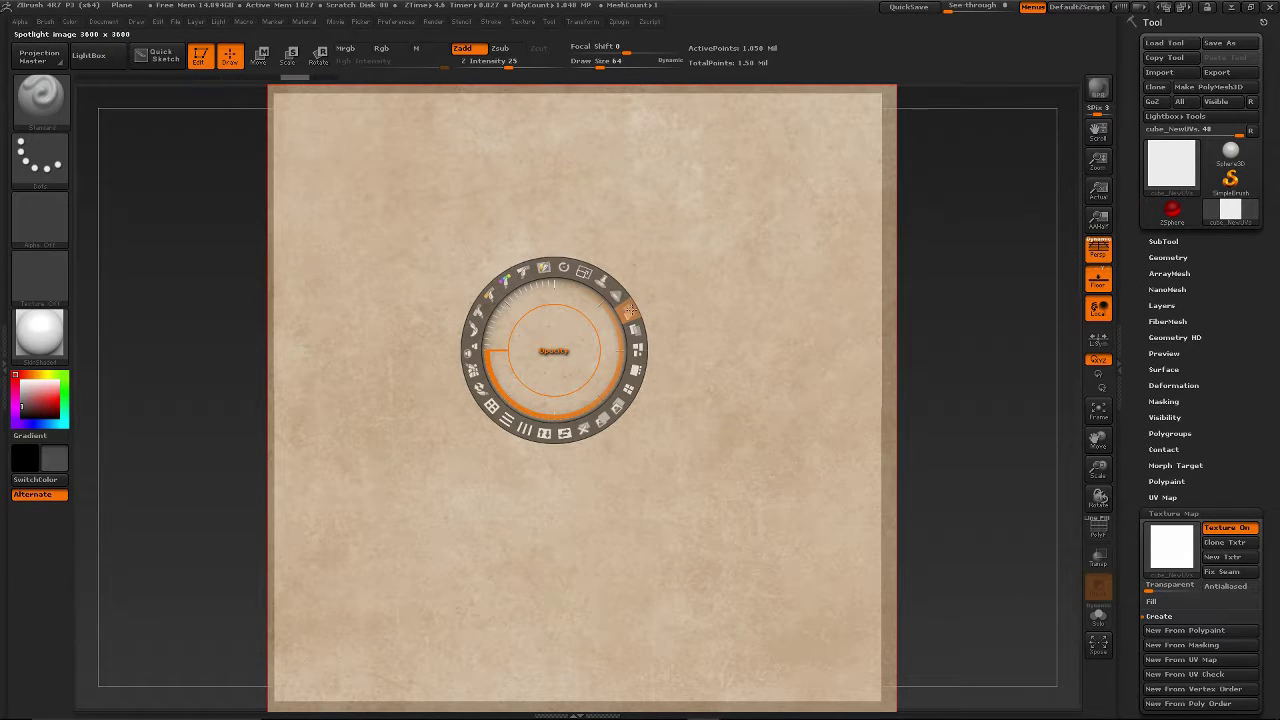
pyautogui.moveTo(631, 310)
pyautogui.mouseDown()
pyautogui.moveTo(640, 382)
pyautogui.moveTo(540, 155)
pyautogui.moveTo(517, 134)
pyautogui.moveTo(529, 194)
pyautogui.moveTo(582, 289)
pyautogui.moveTo(590, 281)
pyautogui.mouseUp()
pyautogui.press('z')
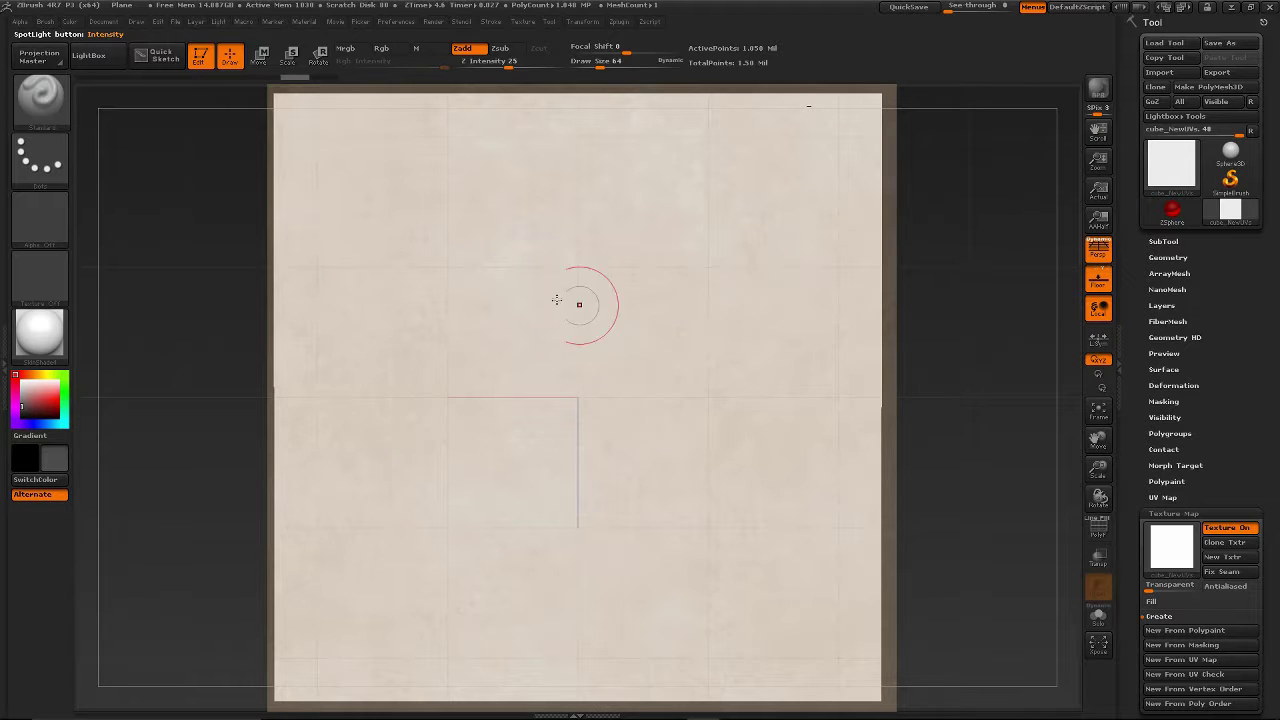
# Reduce the Spotlight Radius so the paper image previews only around the brush, and return to painting mode
pyautogui.press('z')
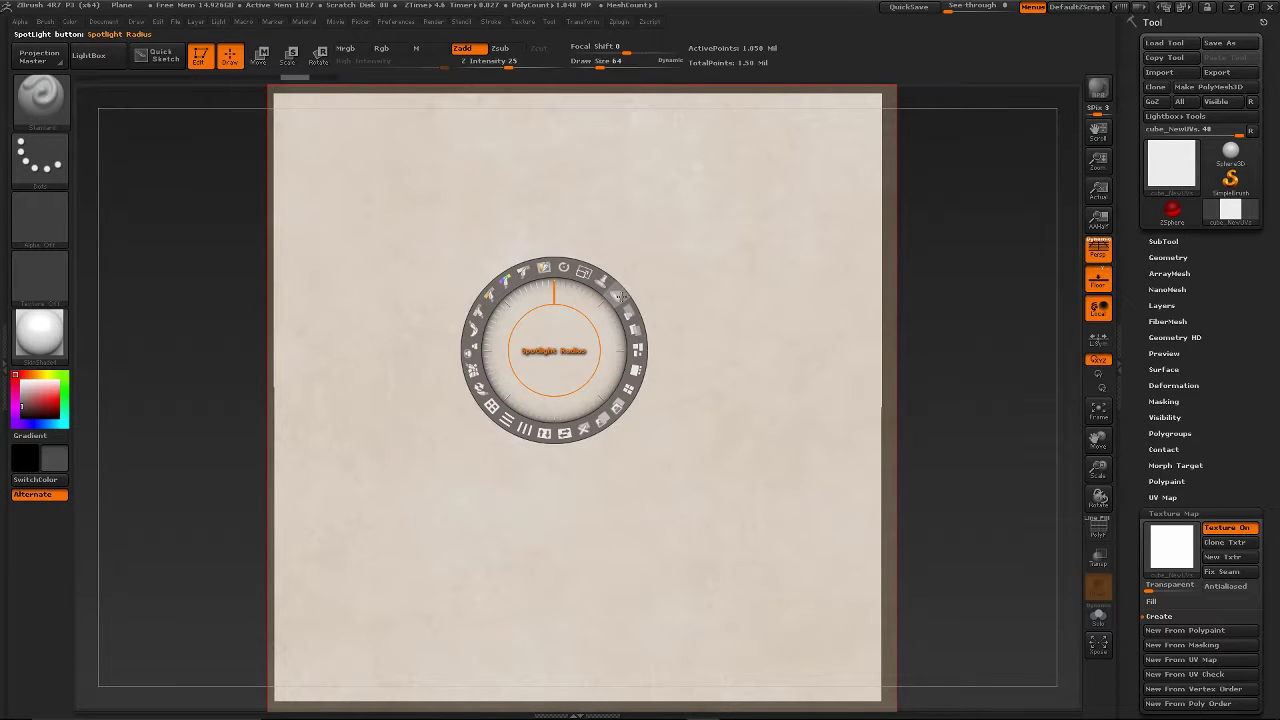
pyautogui.moveTo(620, 296); pyautogui.dragTo(618, 250)
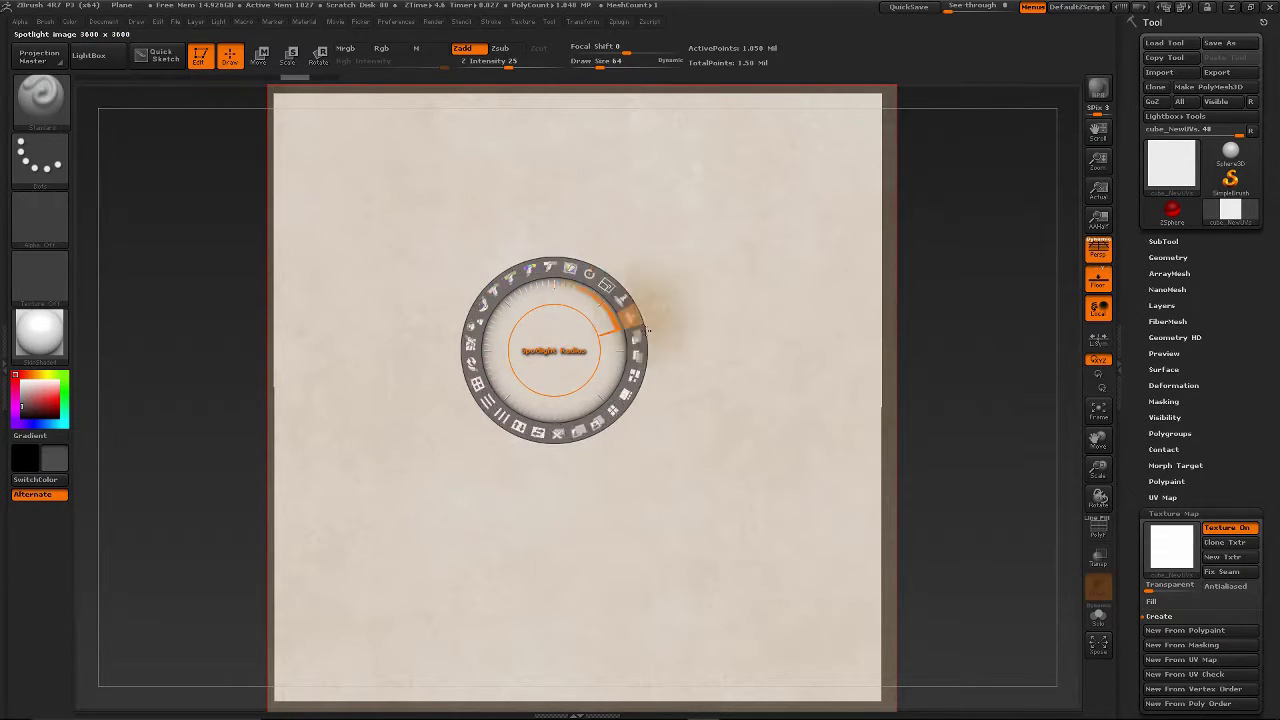
pyautogui.moveTo(649, 343)
pyautogui.mouseDown()
pyautogui.moveTo(650, 404)
pyautogui.moveTo(654, 326)
pyautogui.moveTo(663, 388)
pyautogui.moveTo(646, 346)
pyautogui.moveTo(680, 323)
pyautogui.moveTo(675, 345)
pyautogui.moveTo(667, 333)
pyautogui.mouseUp()
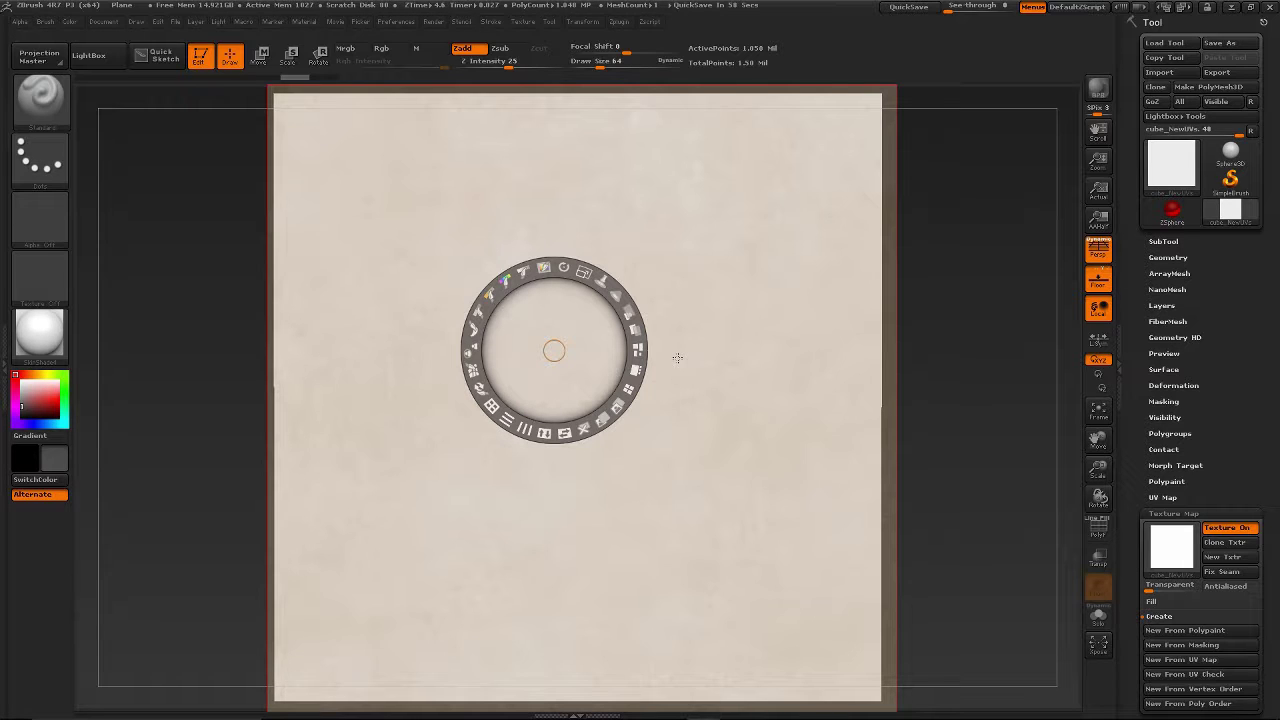
pyautogui.press('z')
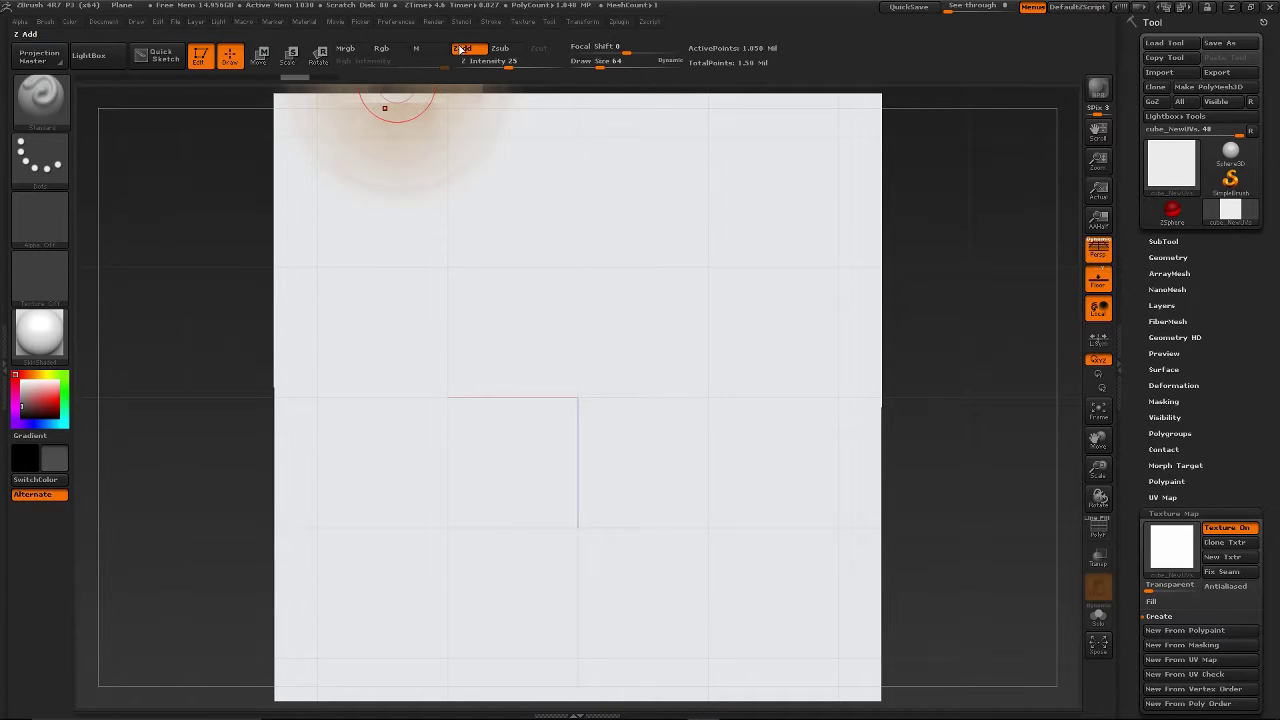
# Switch the brush to Rgb colour painting and turn off Texture On for the plane
pyautogui.click(382, 48)
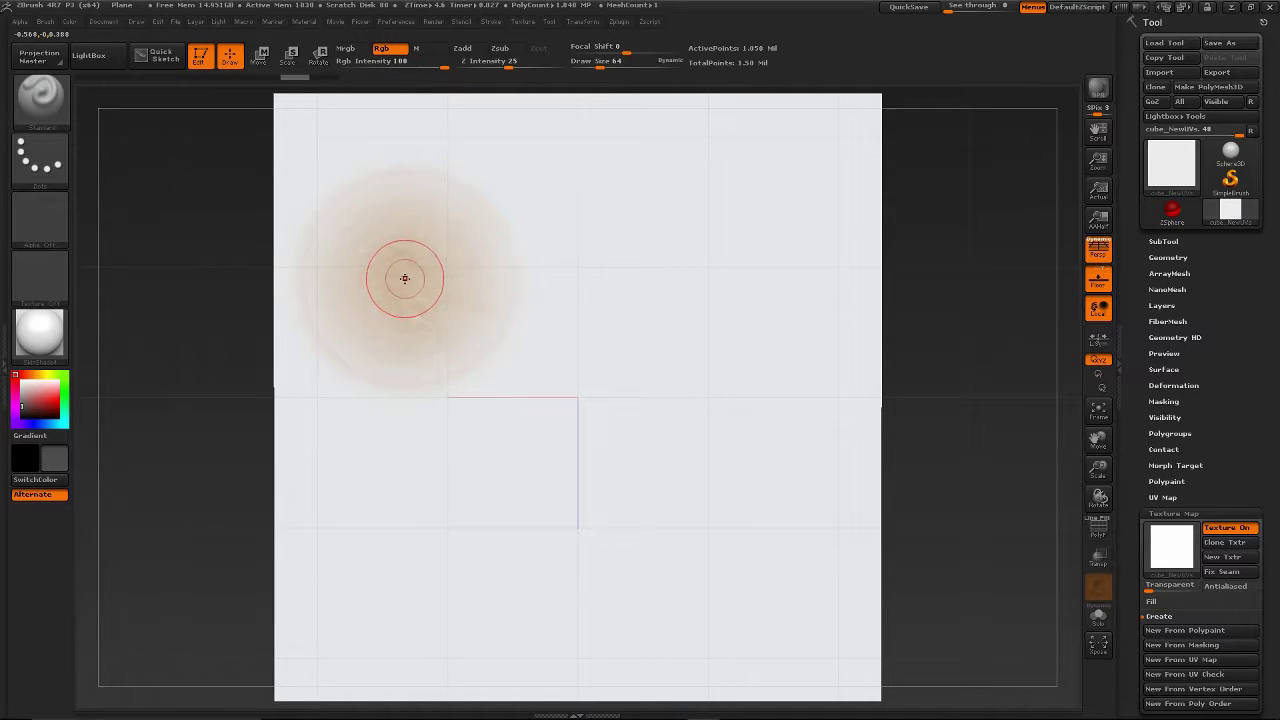
pyautogui.moveTo(348, 159); pyautogui.dragTo(375, 294)
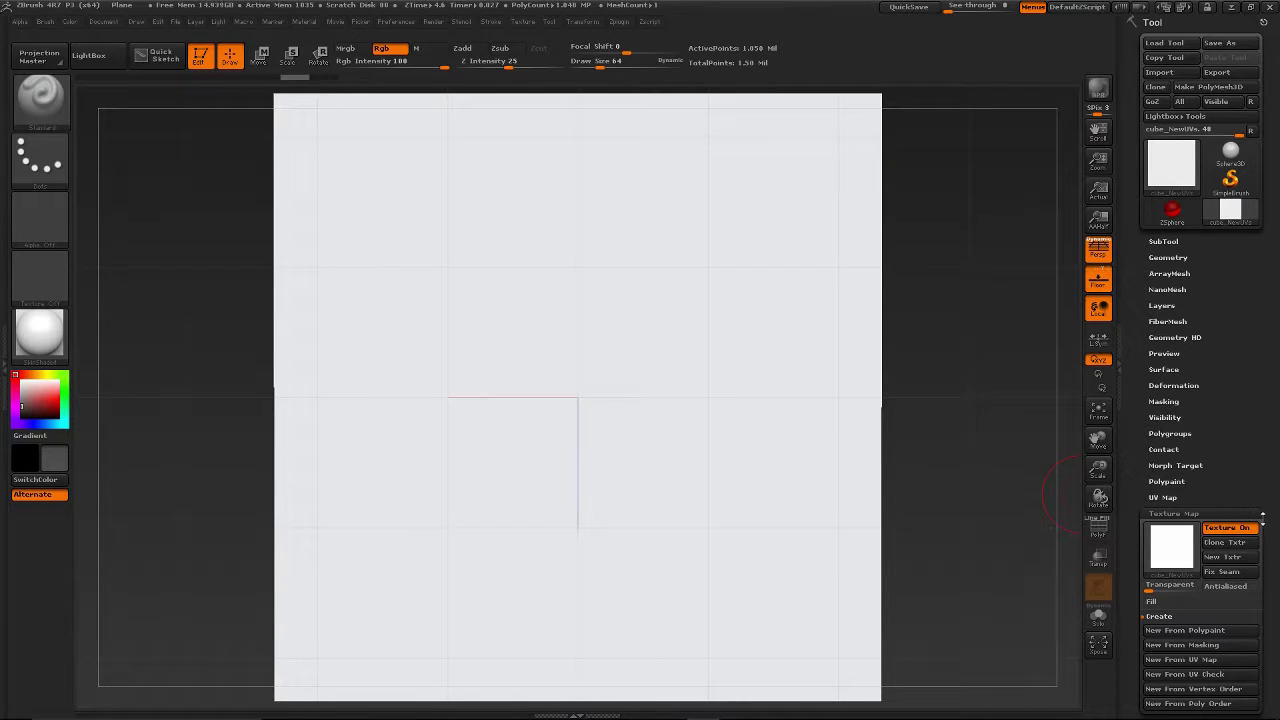
pyautogui.click(1242, 529)
# Paint the brown paper texture over the plane's upper area and along its remaining edges
pyautogui.moveTo(330, 200)
pyautogui.mouseDown()
pyautogui.moveTo(445, 440)
pyautogui.moveTo(480, 401)
pyautogui.mouseUp()
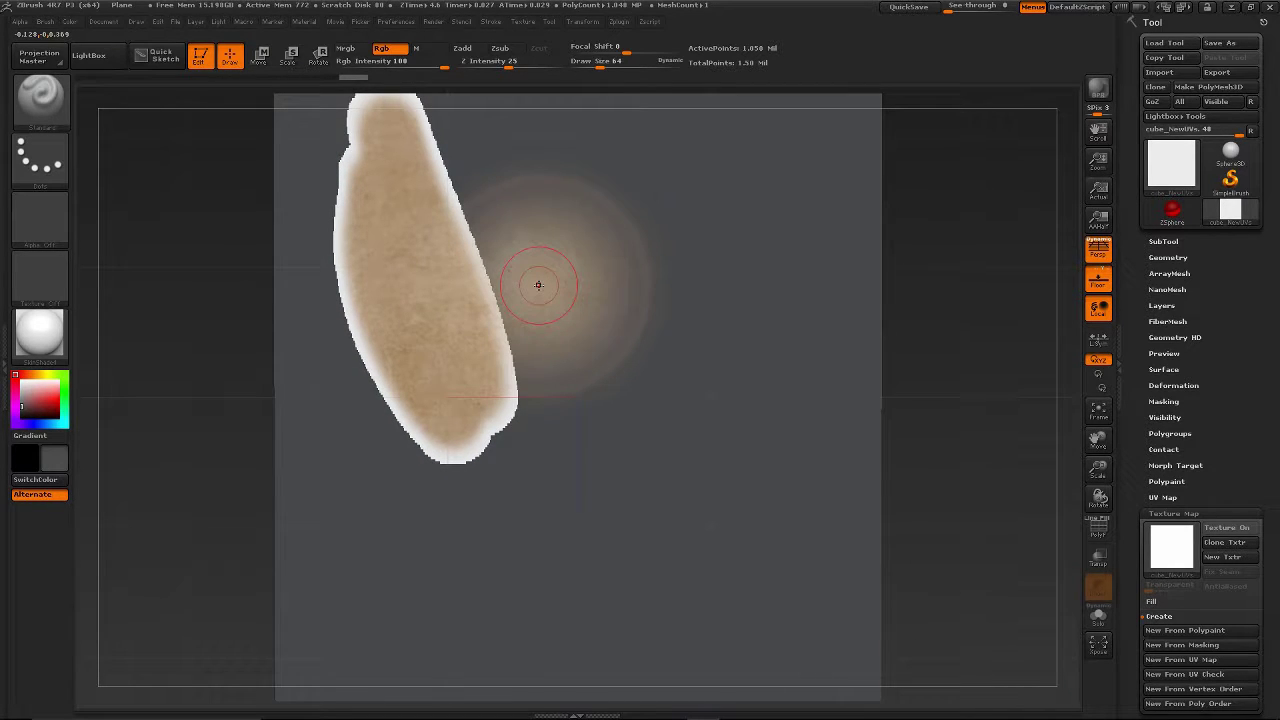
pyautogui.moveTo(345, 330)
pyautogui.mouseDown()
pyautogui.moveTo(320, 290)
pyautogui.moveTo(295, 160)
pyautogui.moveTo(330, 130)
pyautogui.moveTo(390, 197)
pyautogui.mouseUp()
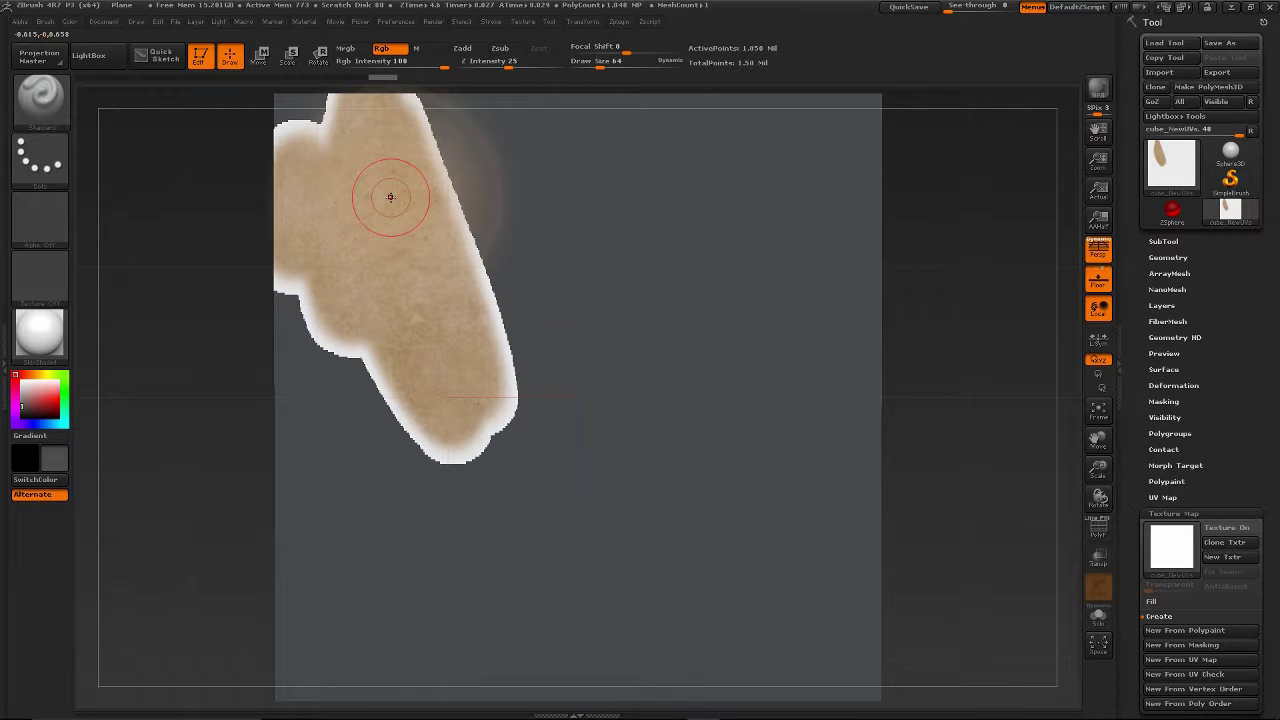
pyautogui.moveTo(336, 165)
pyautogui.mouseDown()
pyautogui.moveTo(305, 125)
pyautogui.moveTo(342, 168)
pyautogui.mouseUp()
pyautogui.moveTo(273, 146)
pyautogui.mouseDown()
pyautogui.moveTo(300, 330)
pyautogui.moveTo(485, 235)
pyautogui.moveTo(480, 130)
pyautogui.moveTo(490, 210)
pyautogui.moveTo(540, 150)
pyautogui.moveTo(550, 110)
pyautogui.moveTo(620, 180)
pyautogui.moveTo(571, 130)
pyautogui.moveTo(860, 110)
pyautogui.moveTo(760, 140)
pyautogui.moveTo(611, 119)
pyautogui.moveTo(790, 200)
pyautogui.moveTo(700, 225)
pyautogui.moveTo(860, 260)
pyautogui.moveTo(844, 168)
pyautogui.mouseUp()
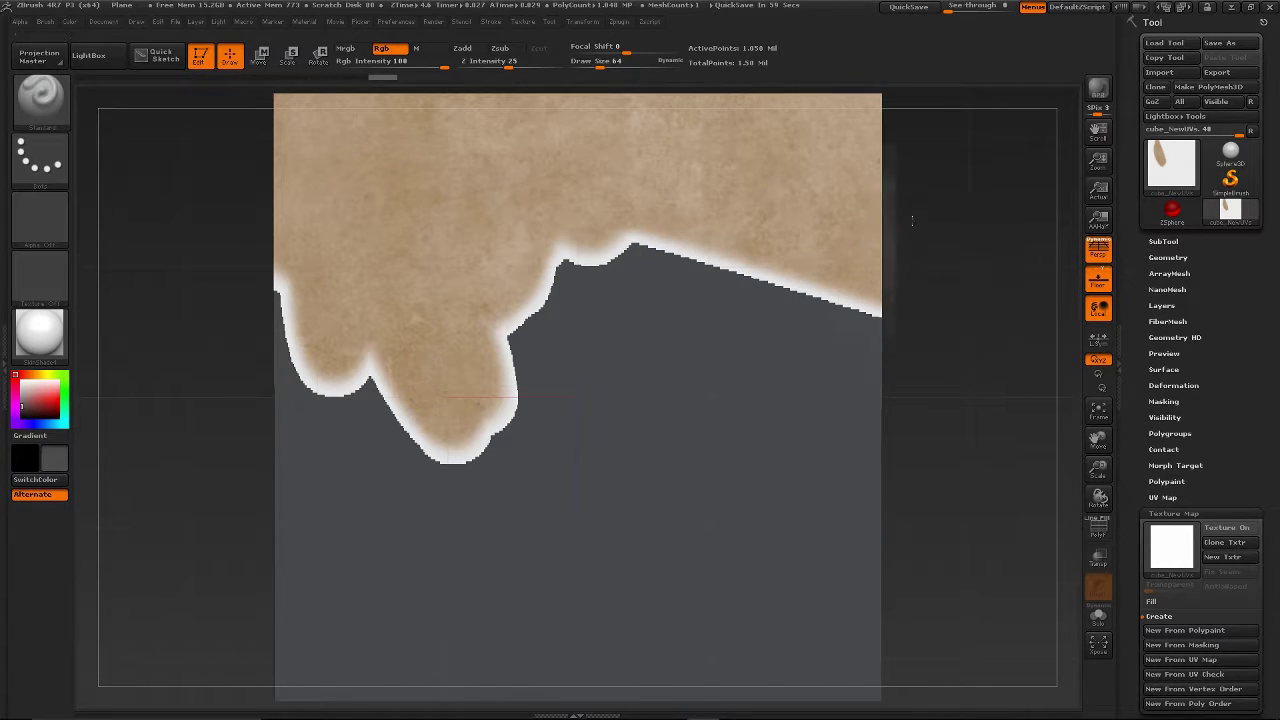
pyautogui.moveTo(876, 223)
pyautogui.mouseDown()
pyautogui.moveTo(814, 380)
pyautogui.moveTo(800, 337)
pyautogui.moveTo(854, 461)
pyautogui.moveTo(829, 480)
pyautogui.moveTo(849, 614)
pyautogui.moveTo(863, 534)
pyautogui.moveTo(877, 541)
pyautogui.moveTo(850, 680)
pyautogui.moveTo(825, 675)
pyautogui.moveTo(780, 590)
pyautogui.moveTo(814, 627)
pyautogui.moveTo(752, 664)
pyautogui.moveTo(690, 678)
pyautogui.moveTo(731, 647)
pyautogui.moveTo(590, 690)
pyautogui.moveTo(603, 674)
pyautogui.moveTo(520, 650)
pyautogui.moveTo(479, 677)
pyautogui.moveTo(350, 680)
pyautogui.moveTo(290, 665)
pyautogui.moveTo(300, 650)
pyautogui.mouseUp()
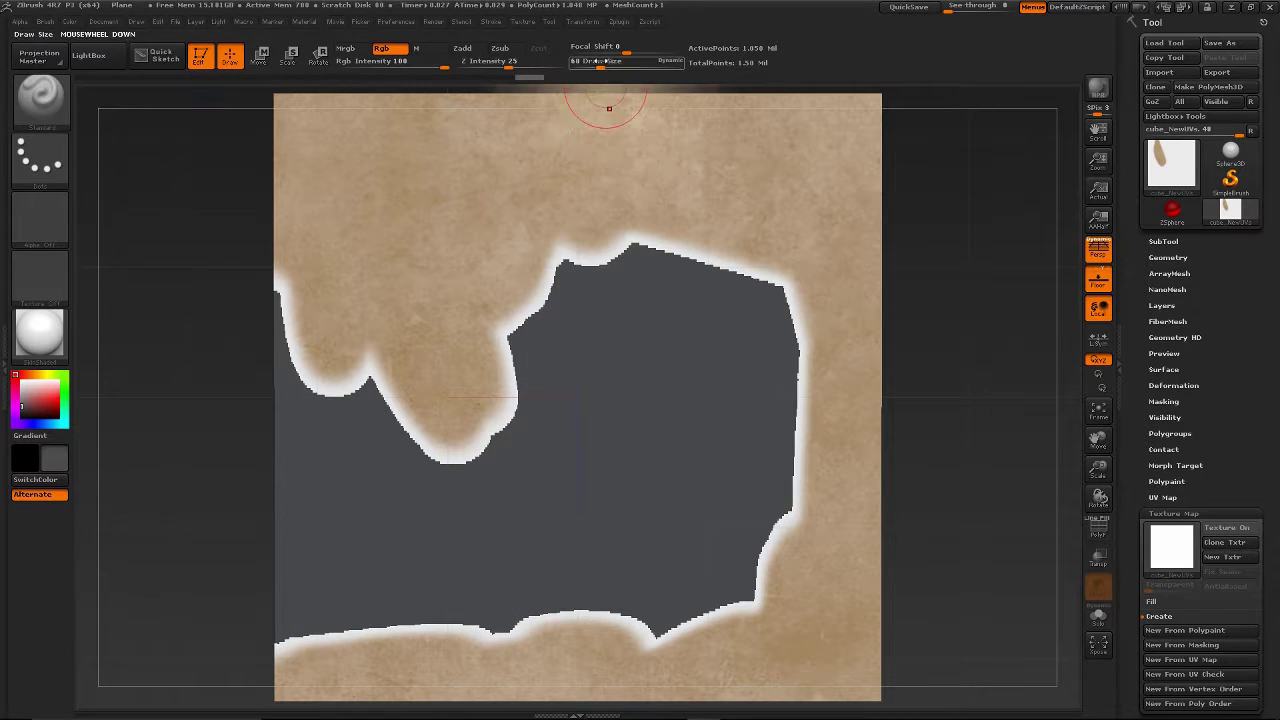
# Enlarge the brush to Draw Size 244 and fill the plane's unpainted centre with the brown paper texture
pyautogui.moveTo(601, 63); pyautogui.dragTo(625, 63)
pyautogui.moveTo(622, 388)
pyautogui.mouseDown()
pyautogui.moveTo(600, 431)
pyautogui.moveTo(520, 430)
pyautogui.moveTo(530, 500)
pyautogui.moveTo(720, 430)
pyautogui.moveTo(699, 567)
pyautogui.moveTo(420, 450)
pyautogui.moveTo(553, 625)
pyautogui.mouseUp()
pyautogui.moveTo(524, 364)
pyautogui.mouseDown()
pyautogui.moveTo(330, 450)
pyautogui.moveTo(300, 320)
pyautogui.moveTo(315, 608)
pyautogui.moveTo(300, 608)
pyautogui.moveTo(451, 640)
pyautogui.mouseUp()
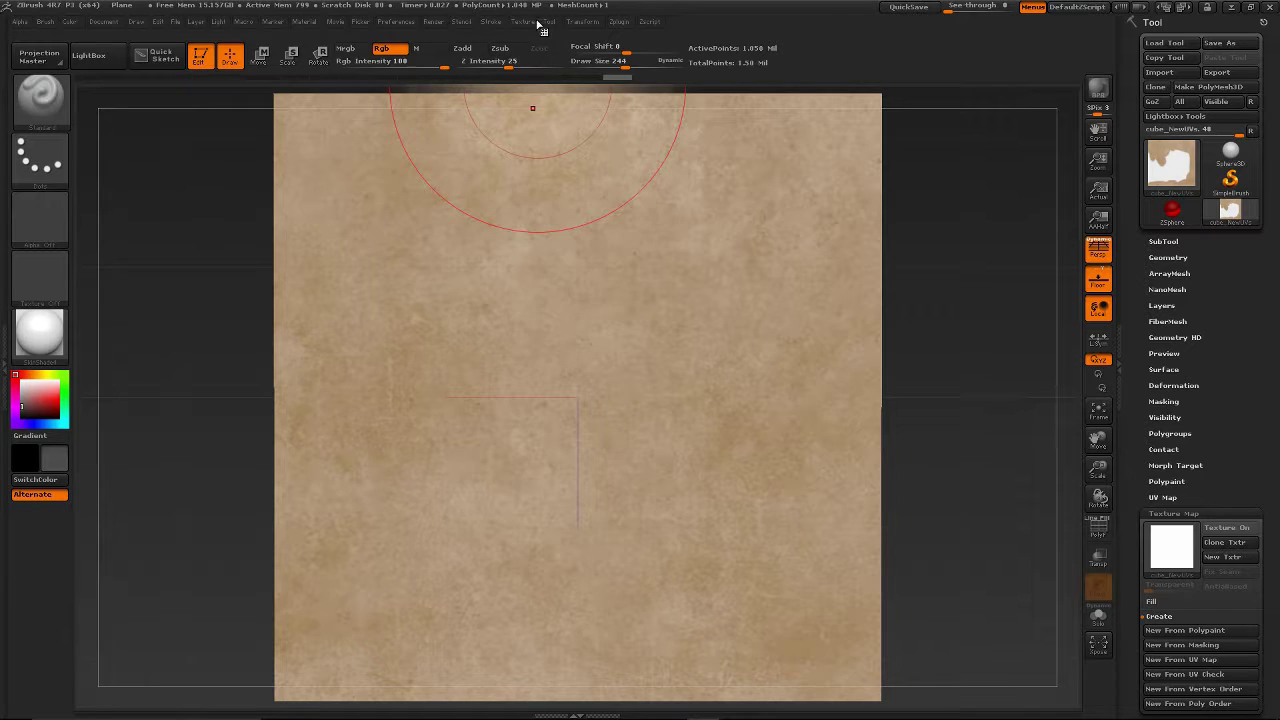
# Add the paper-2050768 texture to Spotlight, hide LightBox and centre the yellow image over the plane
pyautogui.click(524, 22)
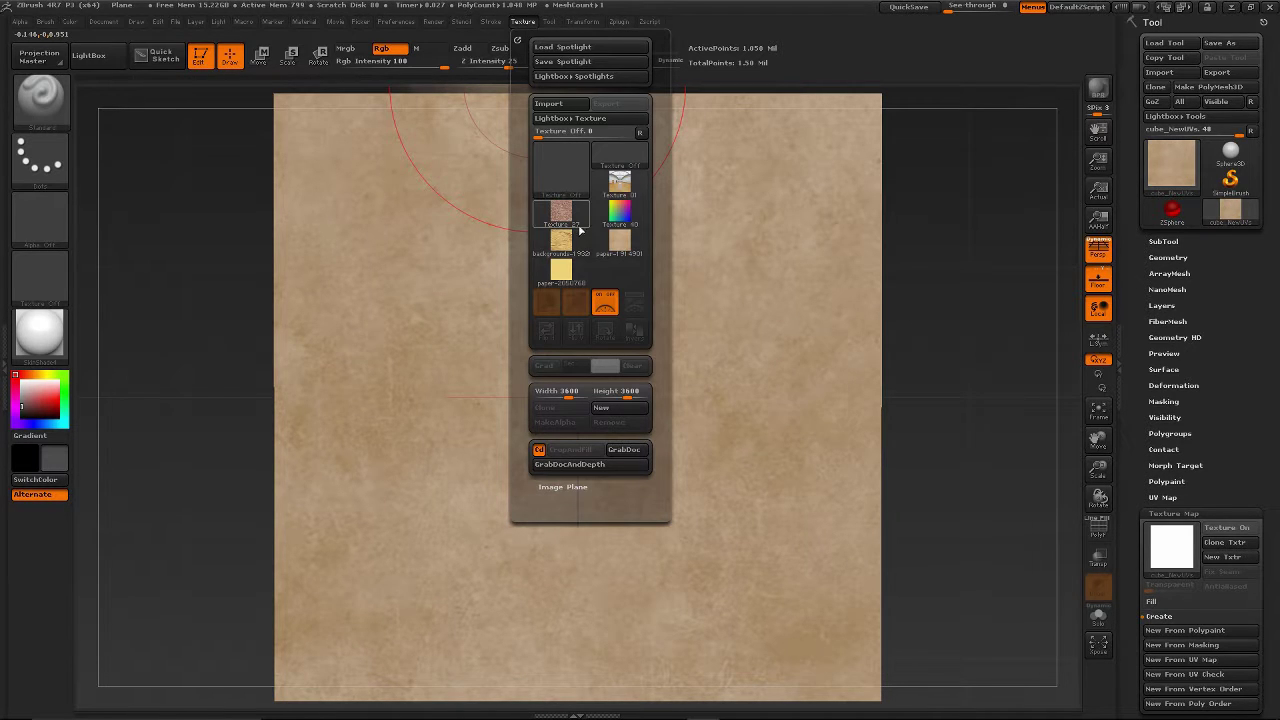
pyautogui.moveTo(566, 268)
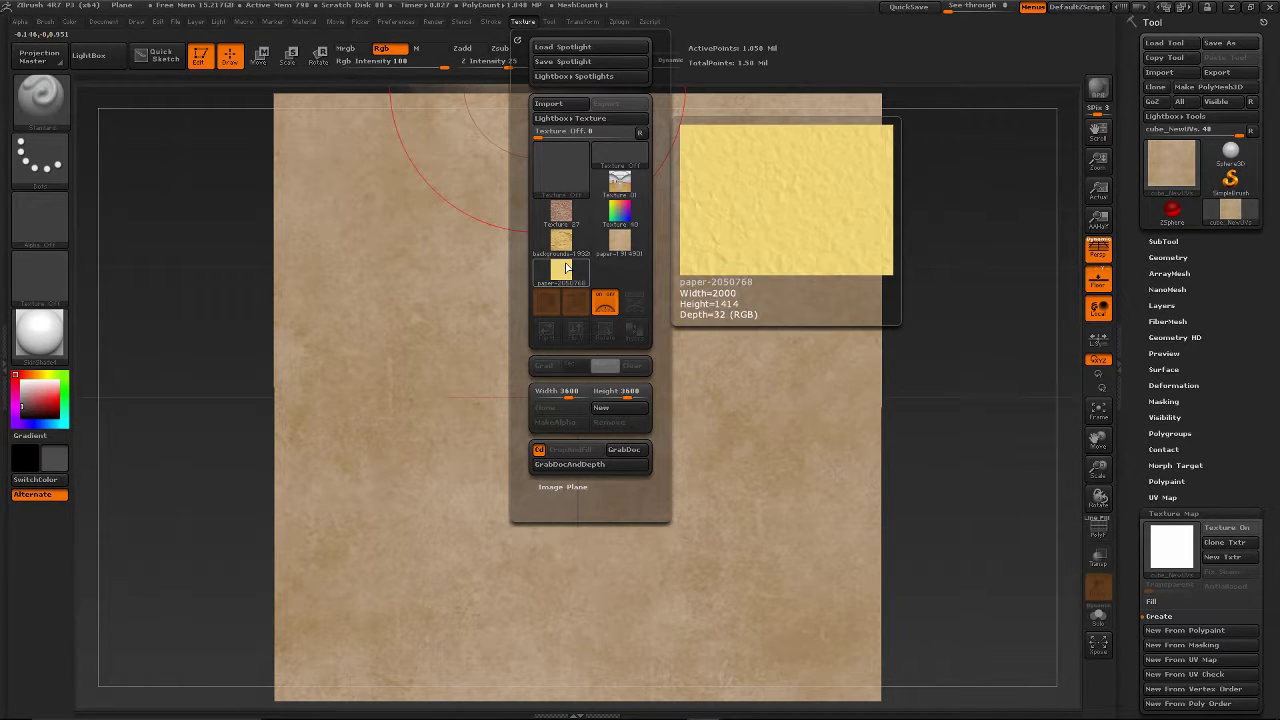
pyautogui.click(563, 274)
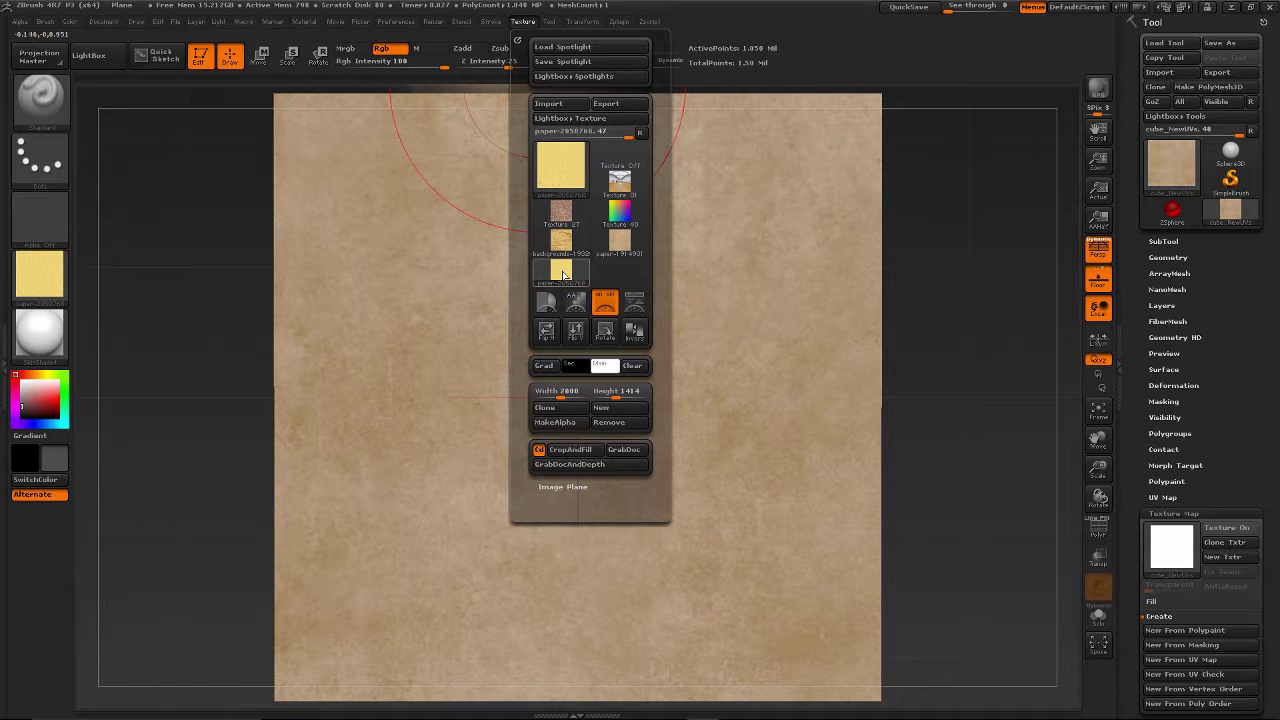
pyautogui.click(633, 308)
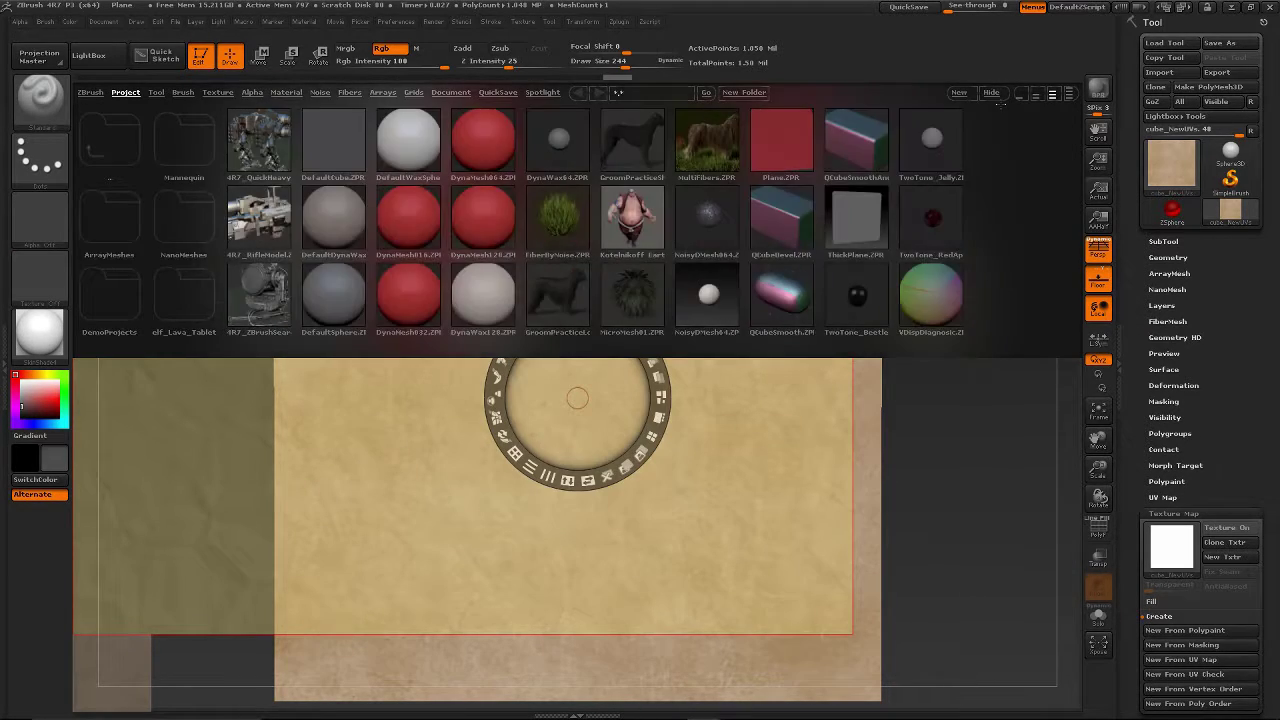
pyautogui.click(995, 93)
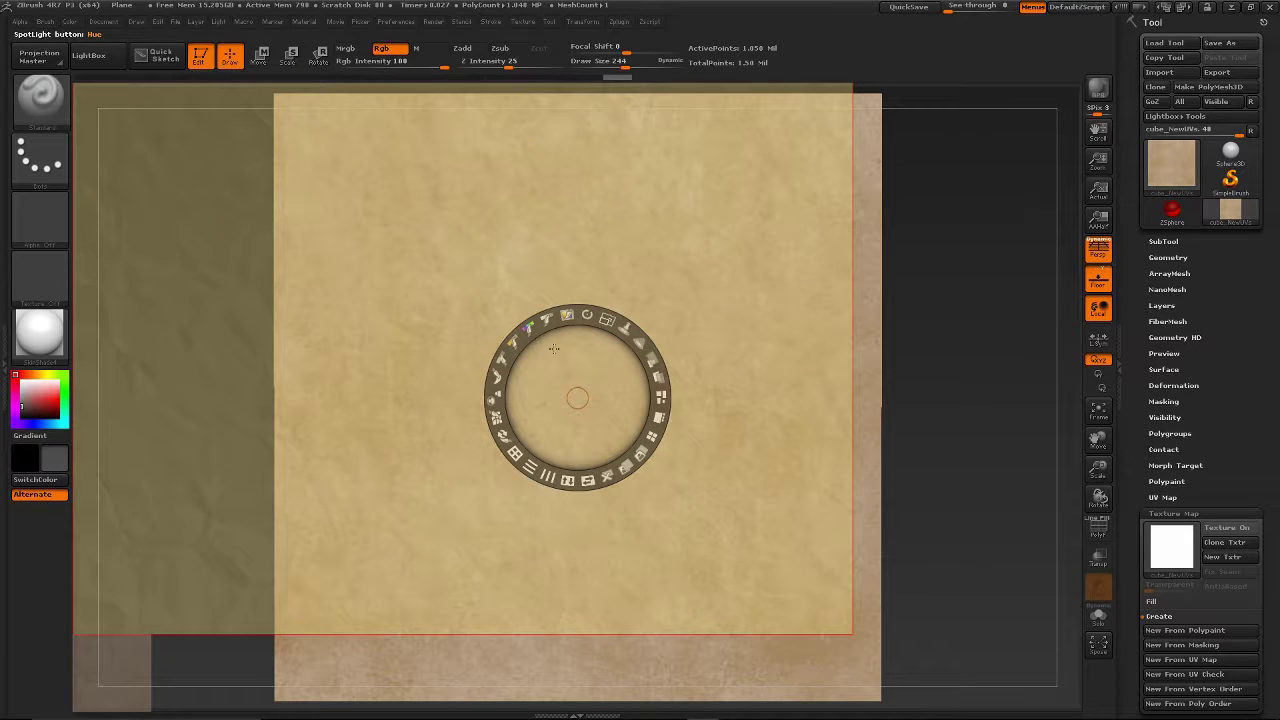
pyautogui.moveTo(557, 349); pyautogui.dragTo(667, 401)
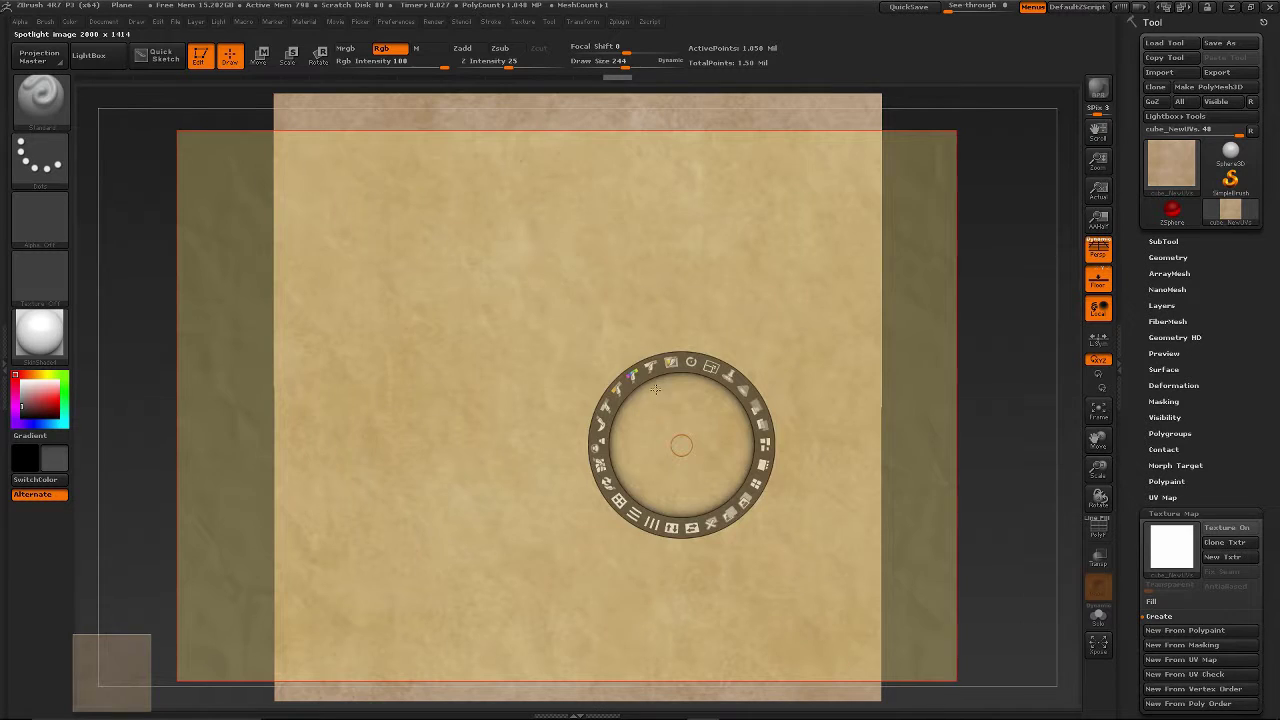
# Preview the yellow paper on the plane by toggling between Spotlight painting and editing modes
pyautogui.hotkey('shift', 'z')
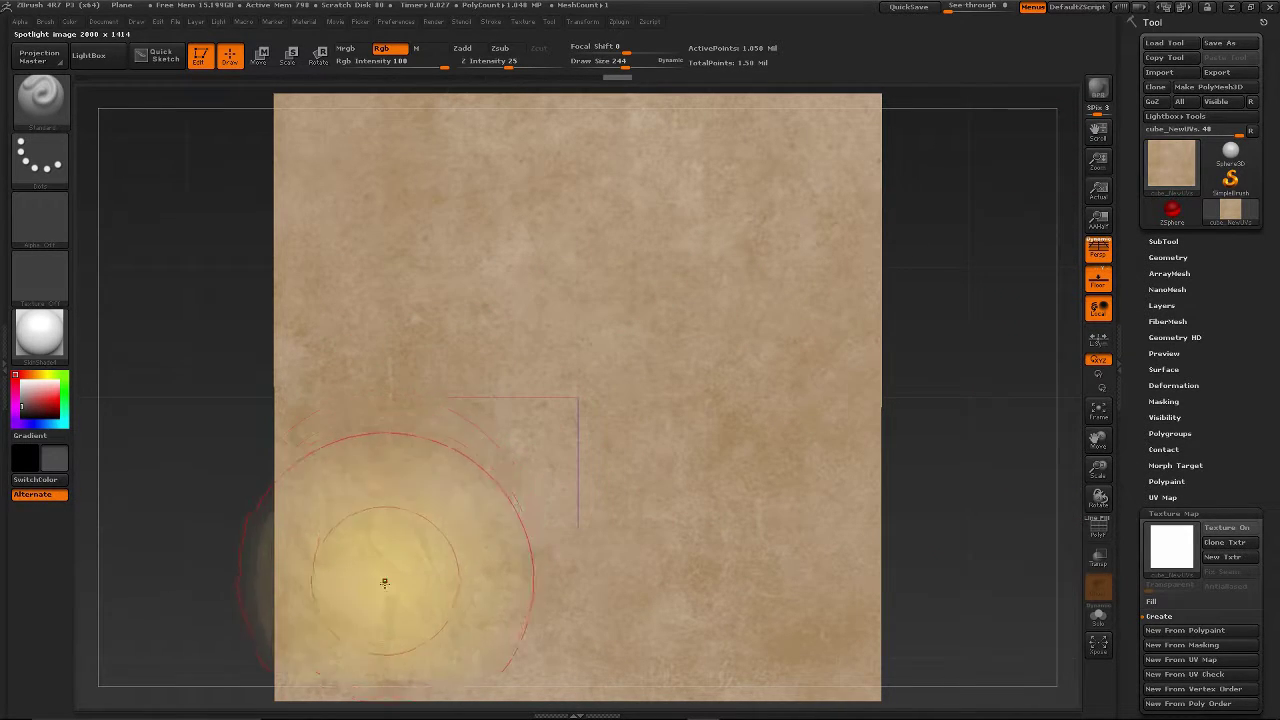
pyautogui.hotkey('shift', 'z')
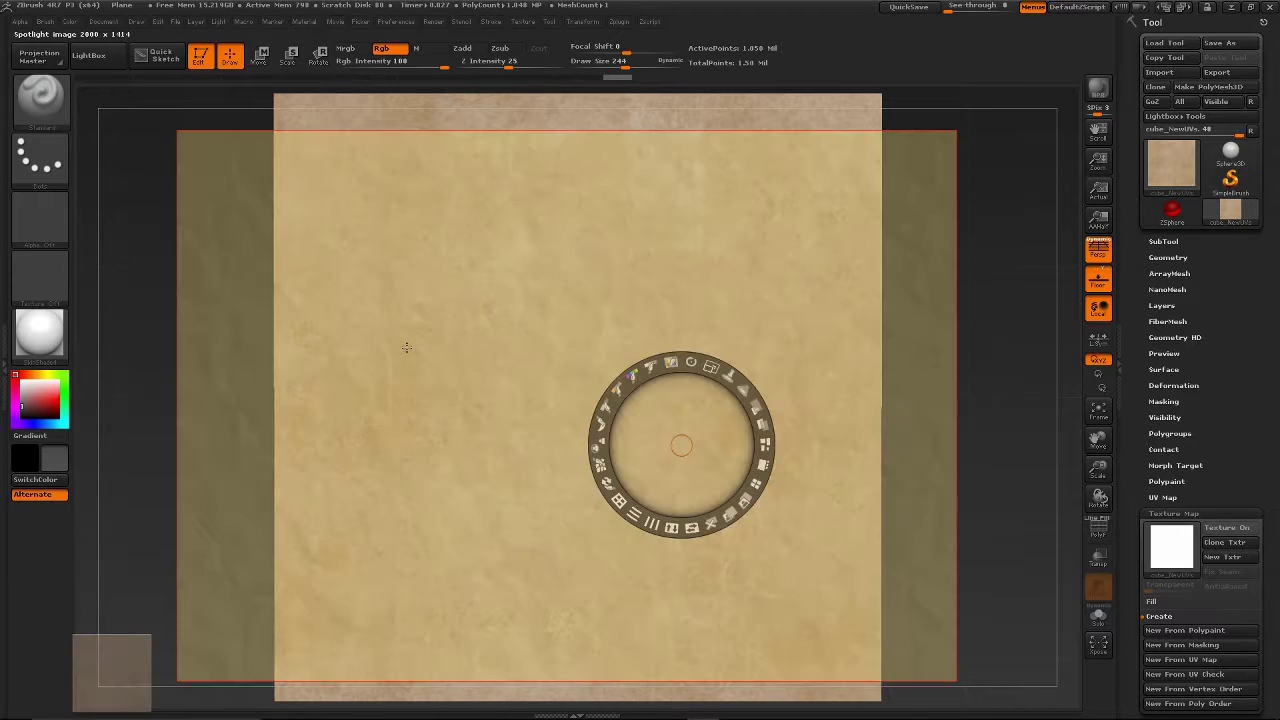
pyautogui.hotkey('shift', 'z')
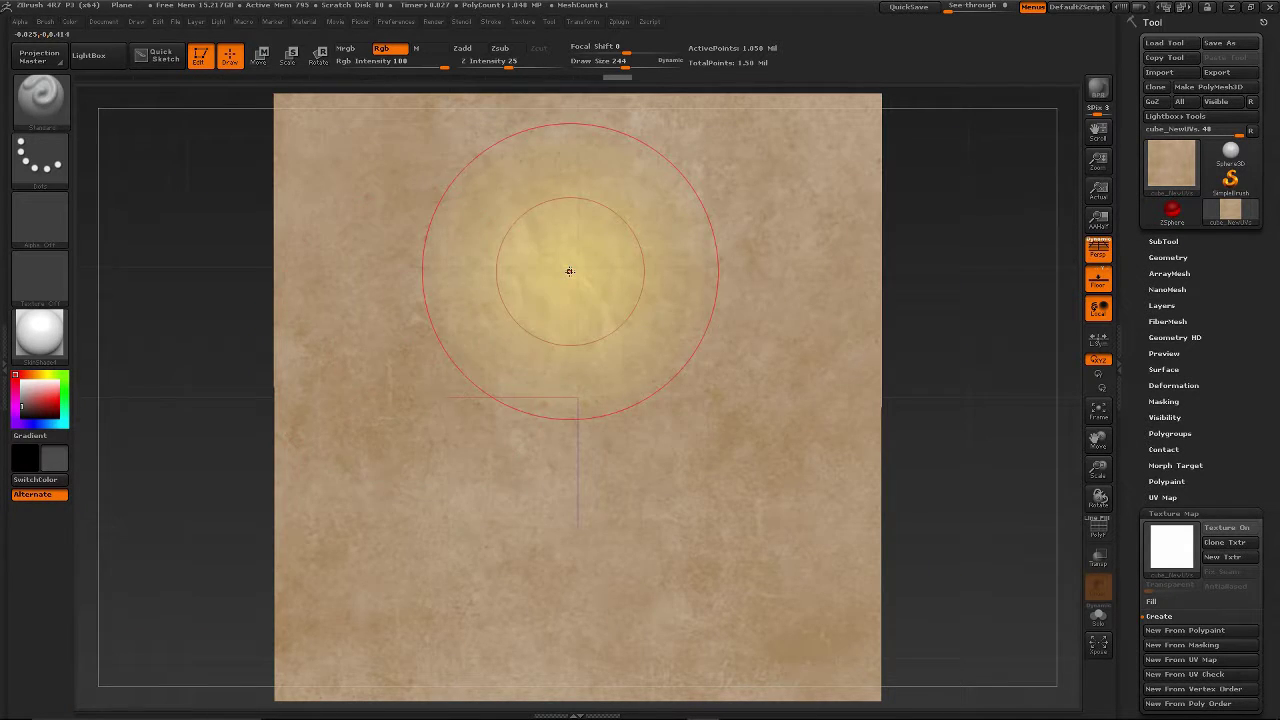
pyautogui.hotkey('shift', 'z')
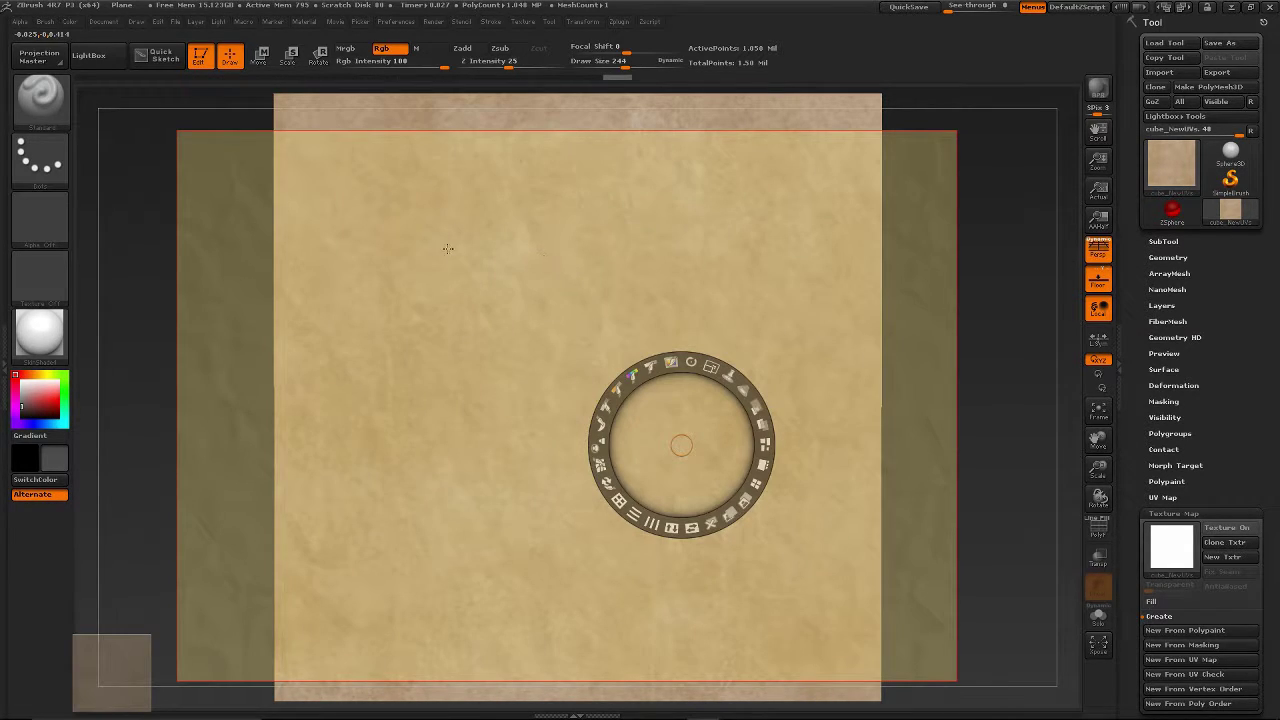
pyautogui.hotkey('shift', 'z')
pyautogui.hotkey('shift', 'z')
# Scale the yellow paper image down, place it over the plane's upper-left corner and switch to painting mode
pyautogui.moveTo(589, 326); pyautogui.dragTo(602, 273)
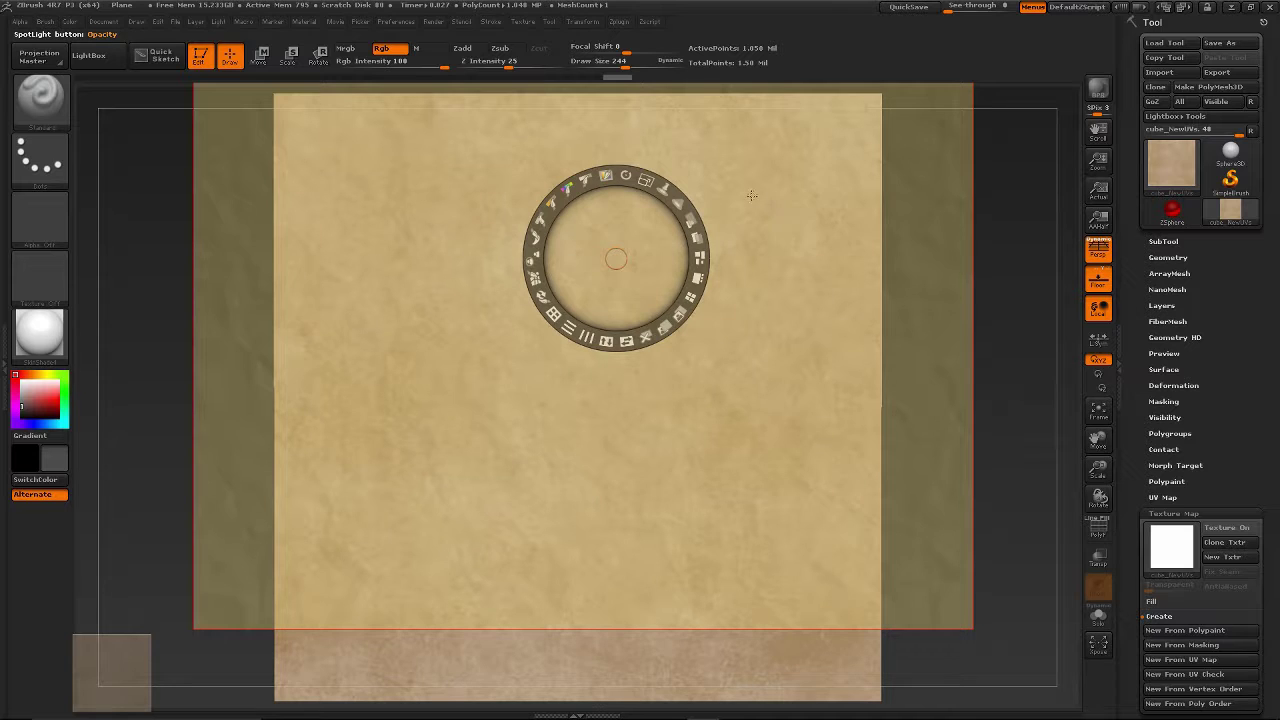
pyautogui.moveTo(648, 182); pyautogui.dragTo(562, 204)
pyautogui.moveTo(616, 258); pyautogui.dragTo(699, 350)
pyautogui.moveTo(543, 257); pyautogui.dragTo(282, 125)
pyautogui.press('z')
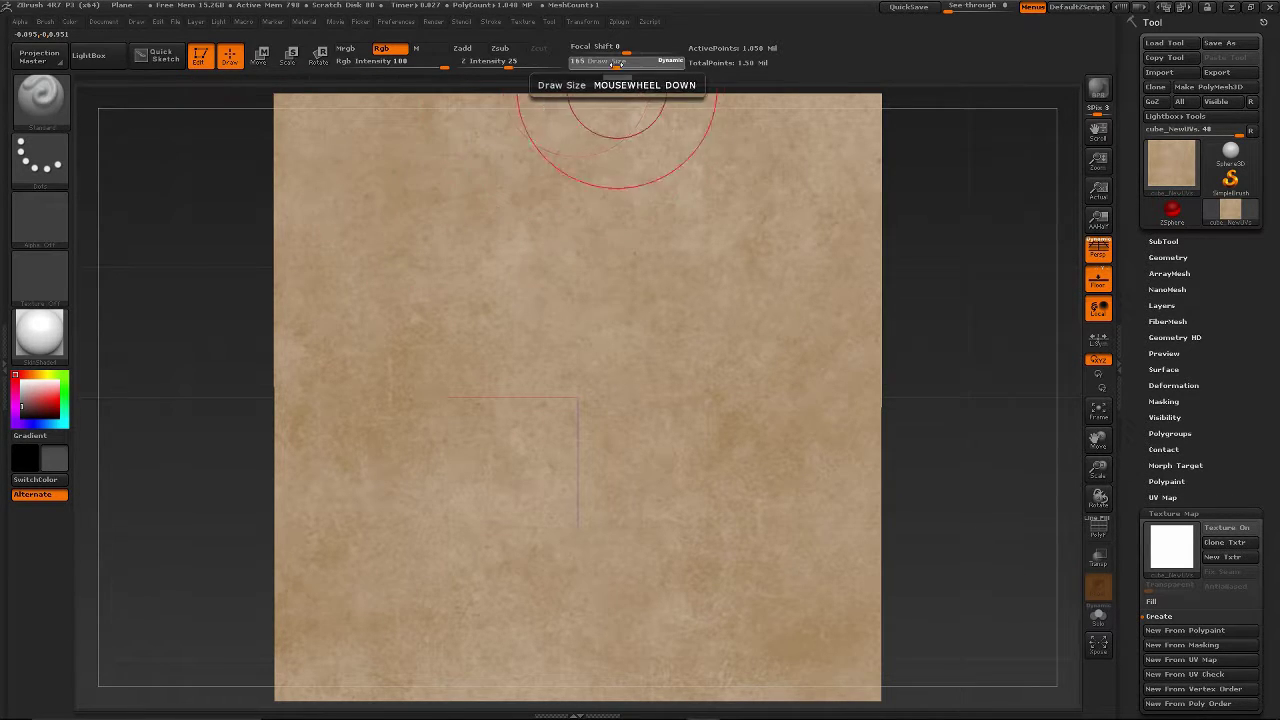
# Set the brush to Draw Size 42, Alpha 22 and Rgb Intensity 11
pyautogui.moveTo(624, 62); pyautogui.dragTo(597, 65)
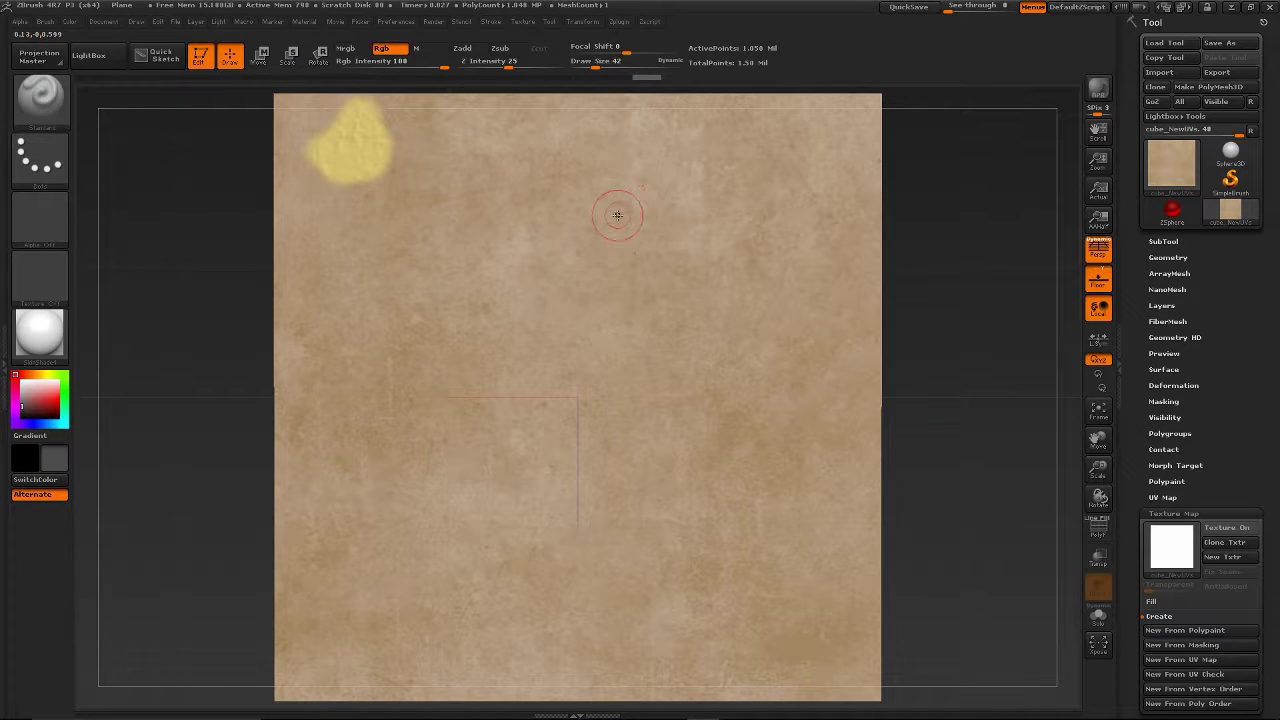
pyautogui.click(54, 237)
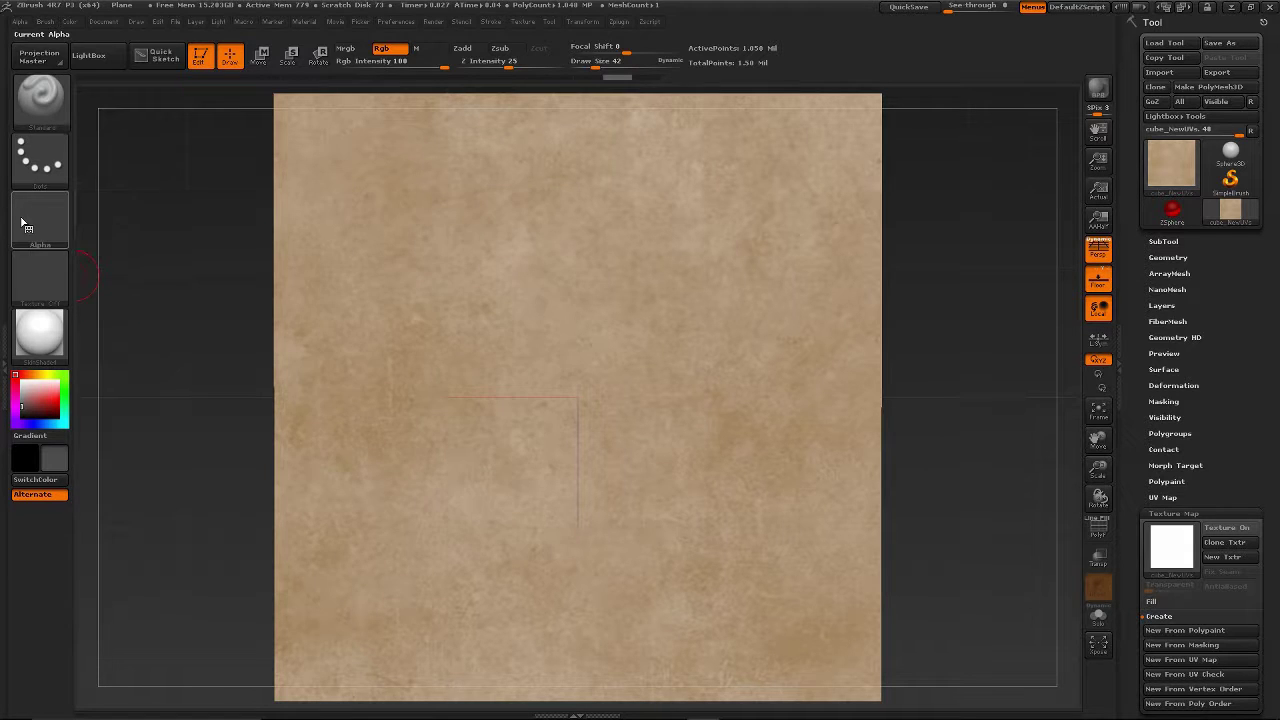
pyautogui.click(33, 224)
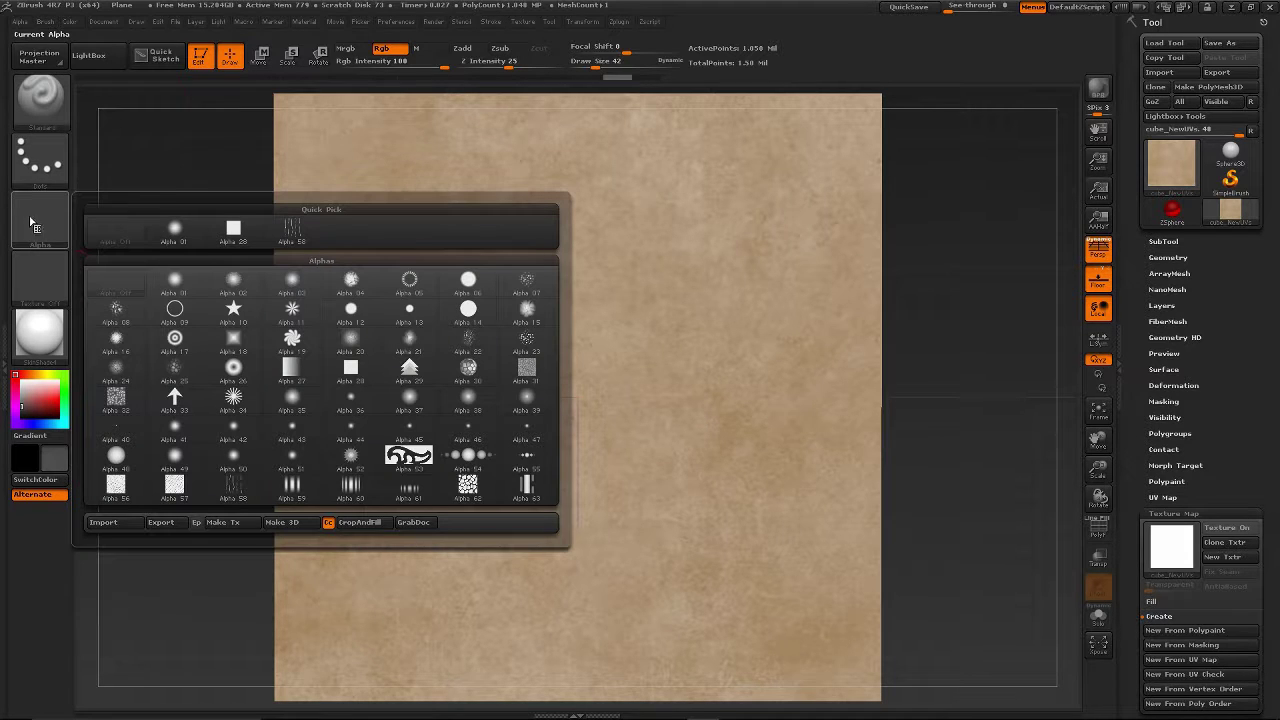
pyautogui.click(468, 342)
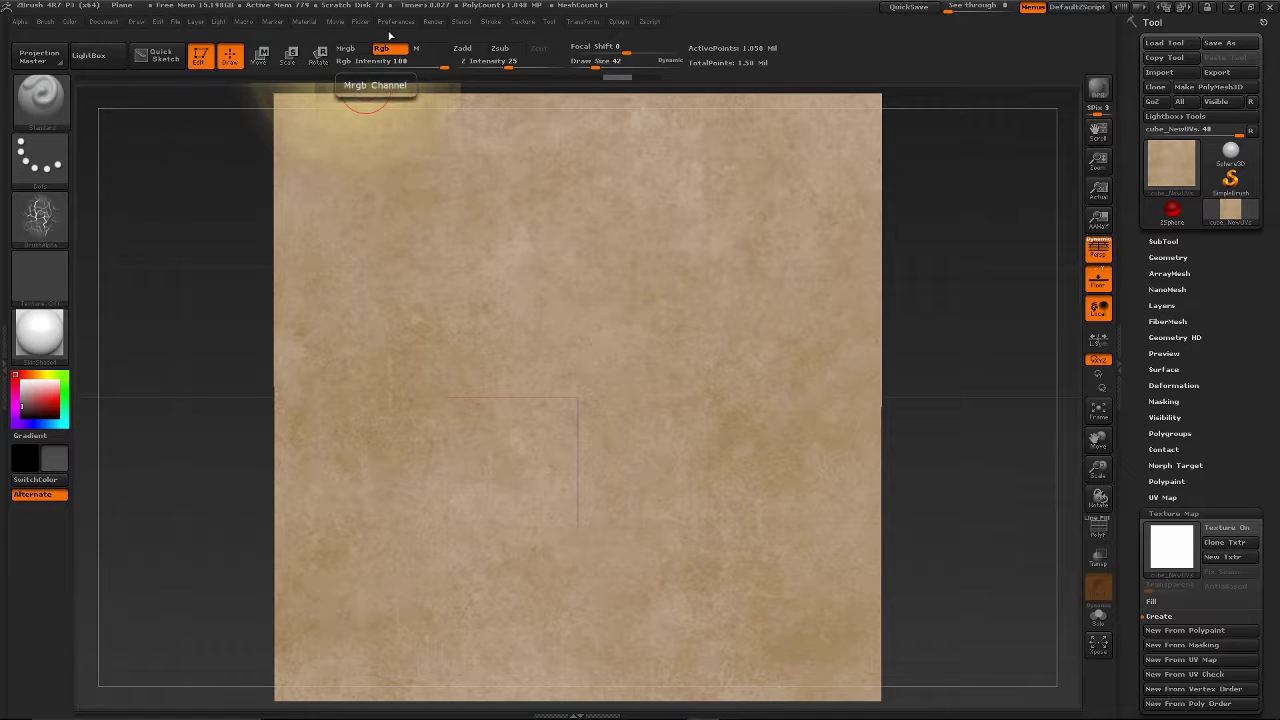
pyautogui.click(374, 66)
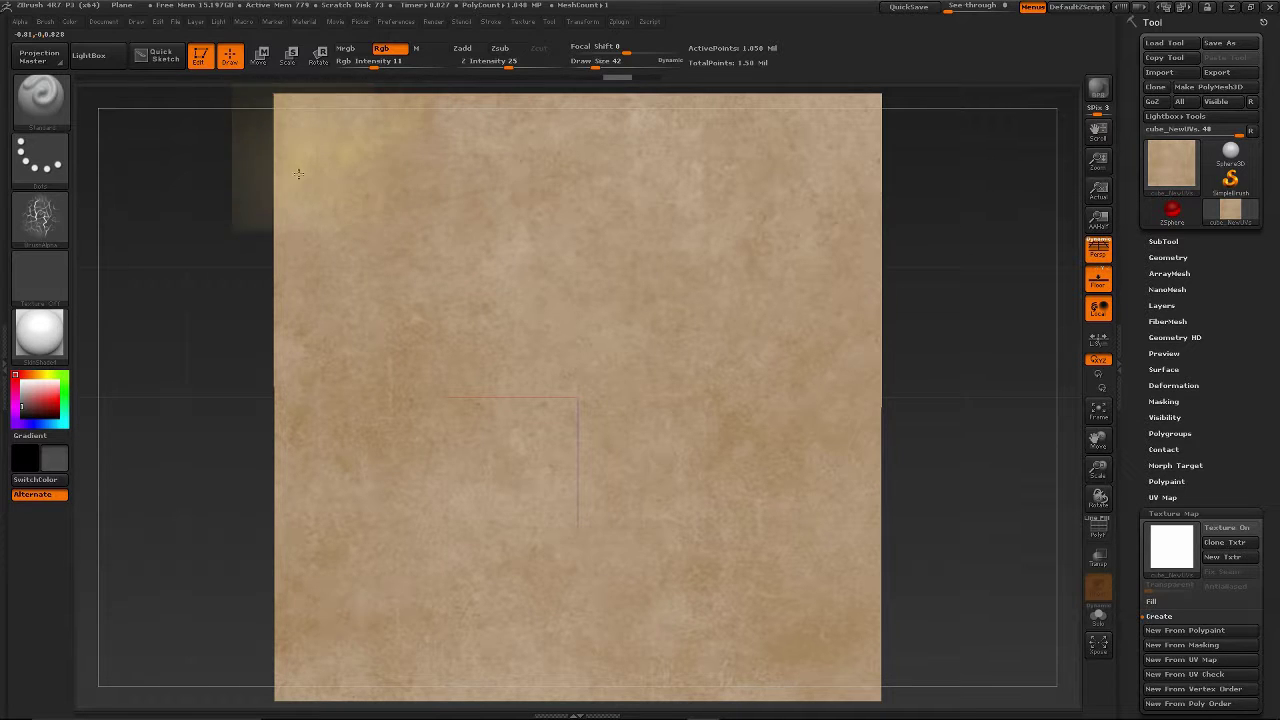
# Try a faint stroke in the plane's upper-left corner, undo it and change the stroke type to Spray
pyautogui.moveTo(301, 156)
pyautogui.mouseDown()
pyautogui.moveTo(320, 153)
pyautogui.moveTo(306, 160)
pyautogui.moveTo(303, 137)
pyautogui.mouseUp()
pyautogui.press('ctrl')
pyautogui.press('ctrl')
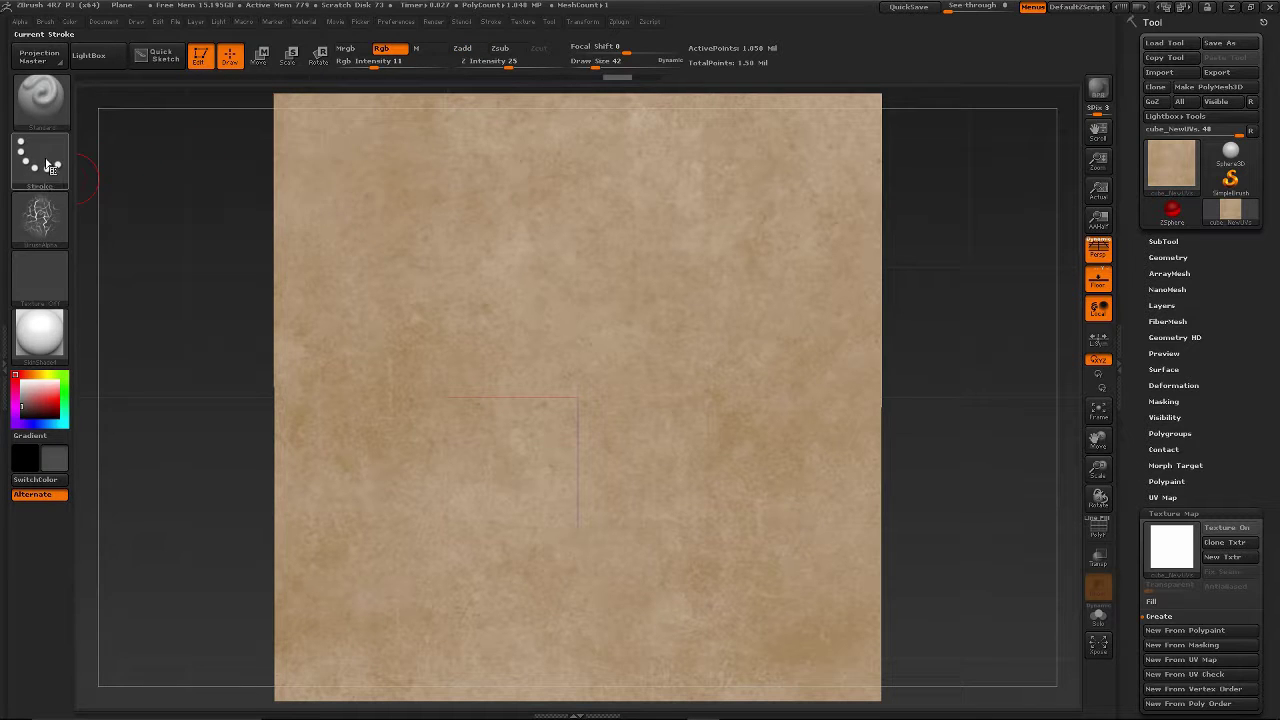
pyautogui.click(52, 167)
pyautogui.click(347, 174)
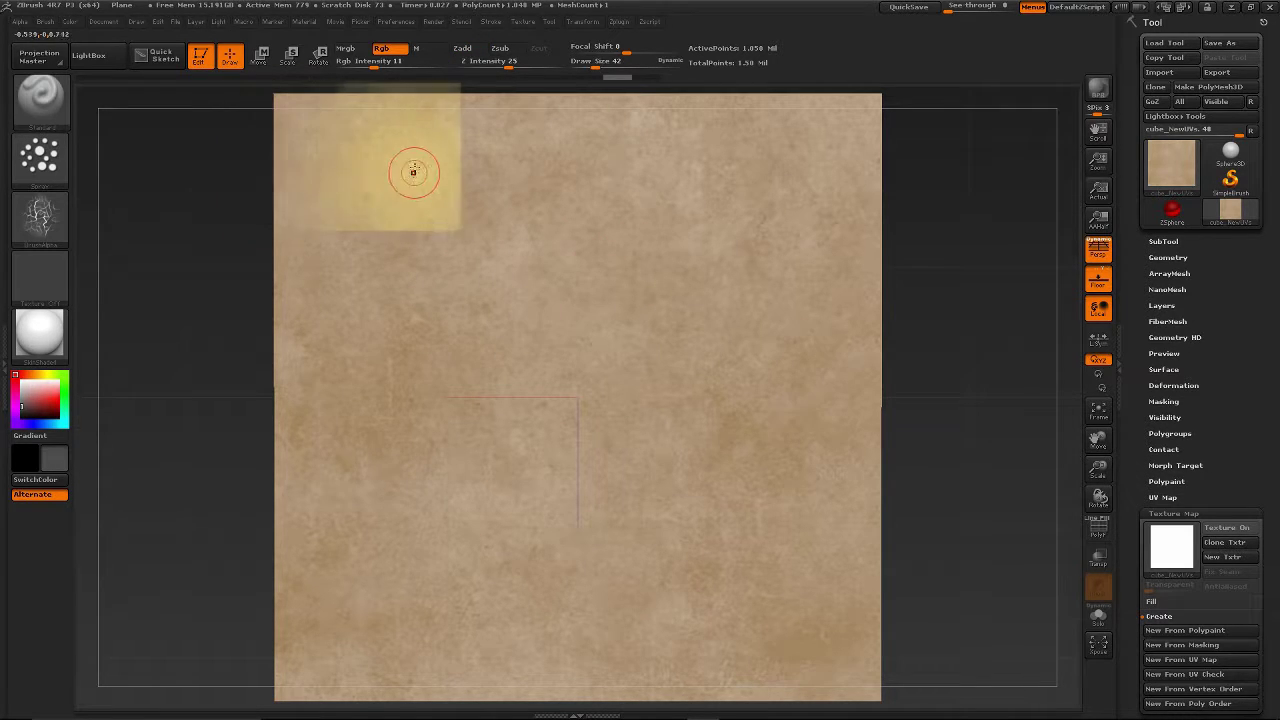
# Enlarge the yellow paper image over the plane's upper-left area and spray its texture lightly onto that corner
pyautogui.press('z')
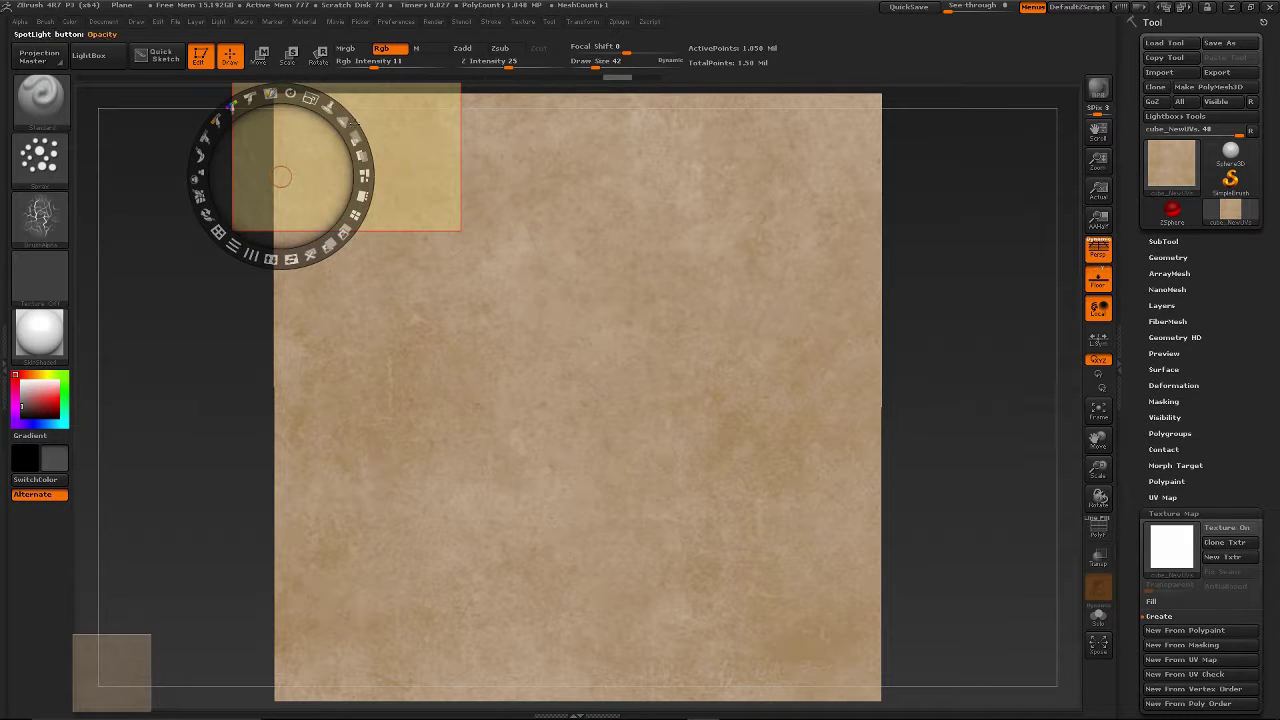
pyautogui.moveTo(308, 101); pyautogui.dragTo(346, 126)
pyautogui.moveTo(298, 160); pyautogui.dragTo(251, 206)
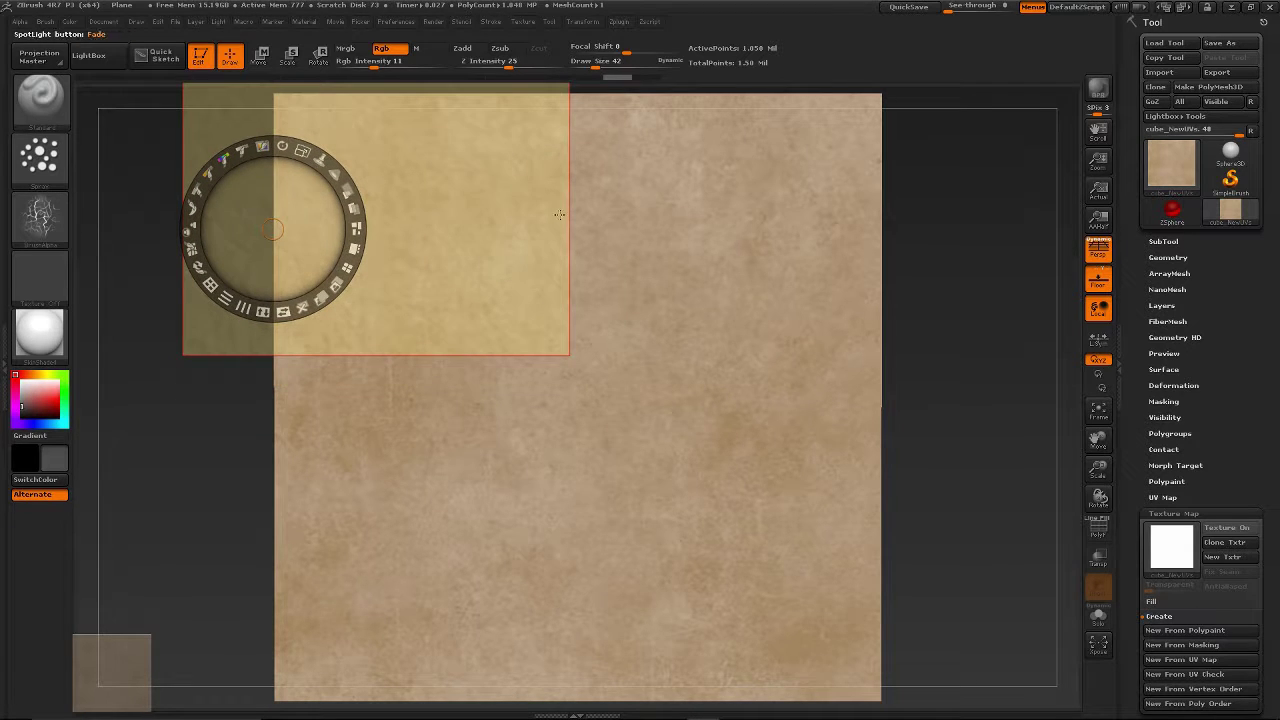
pyautogui.hotkey('shift', 'z')
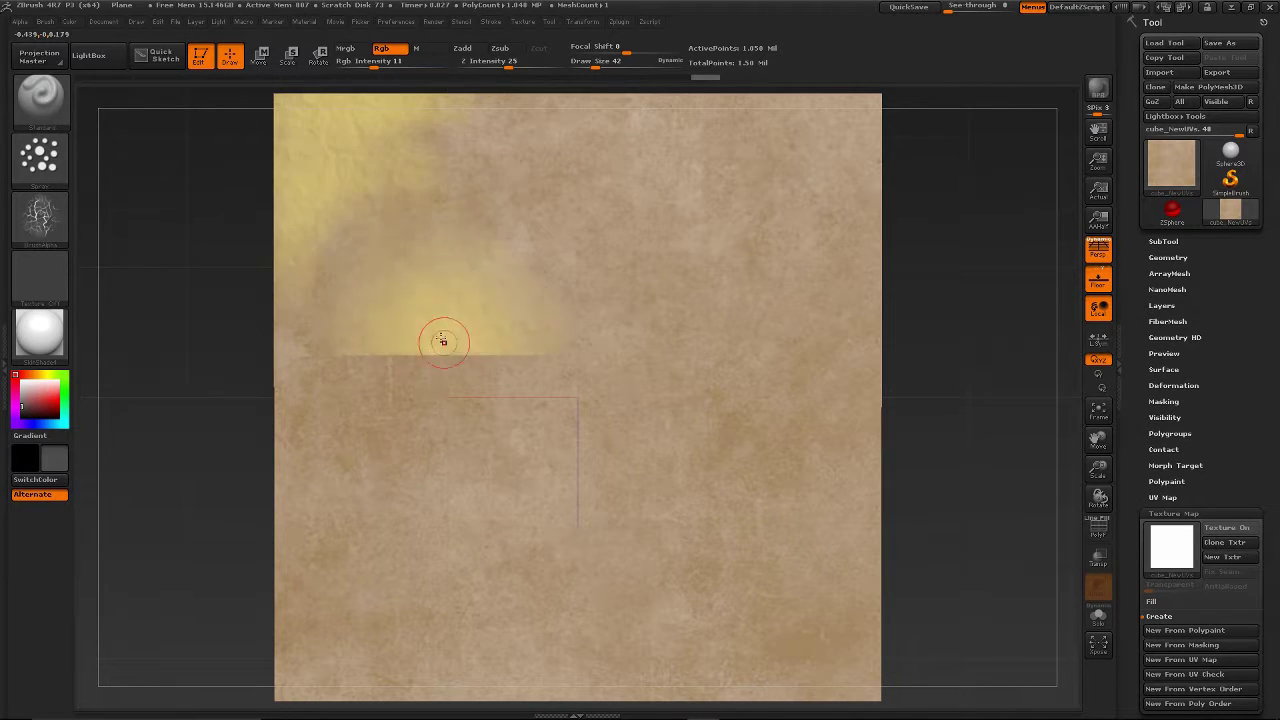
# Return to Spotlight editing and move the yellow paper image over the plane's upper-right corner
pyautogui.press('z')
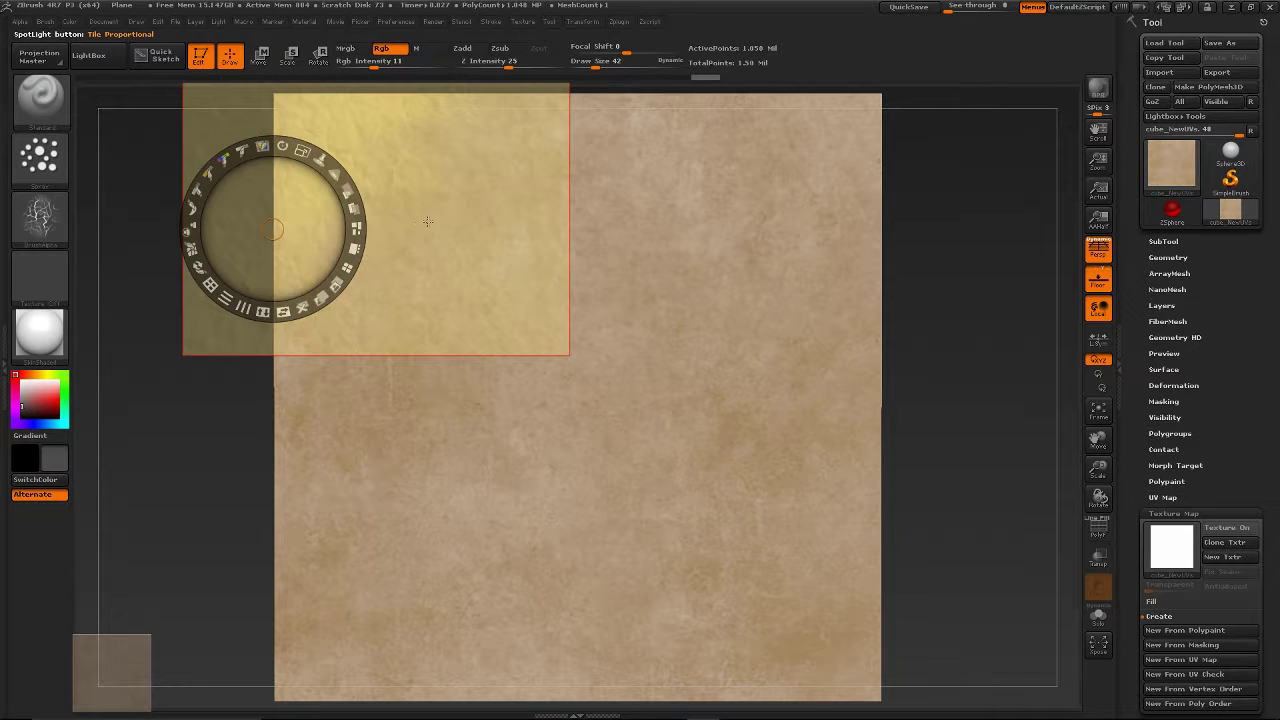
pyautogui.moveTo(430, 220); pyautogui.dragTo(770, 225)
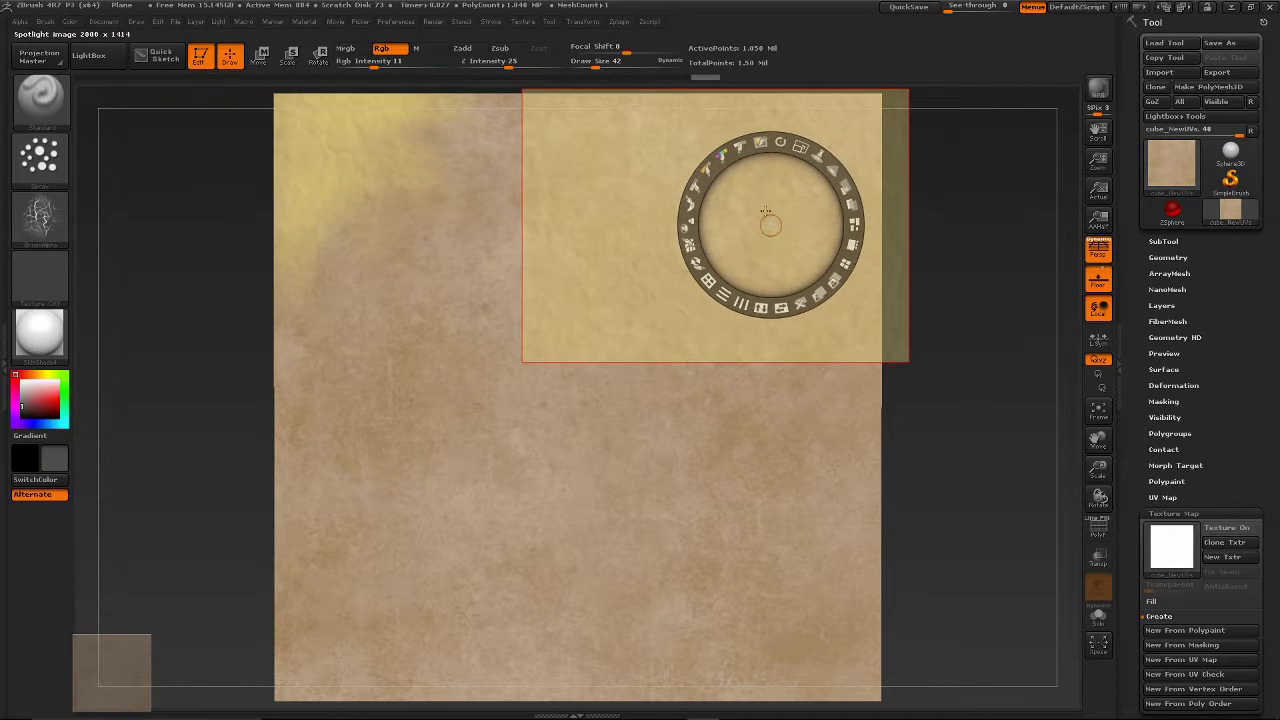
# Spray the yellow paper texture onto the plane's upper-right corner, shift the image left and continue along the right half of the top edge
pyautogui.press('z')
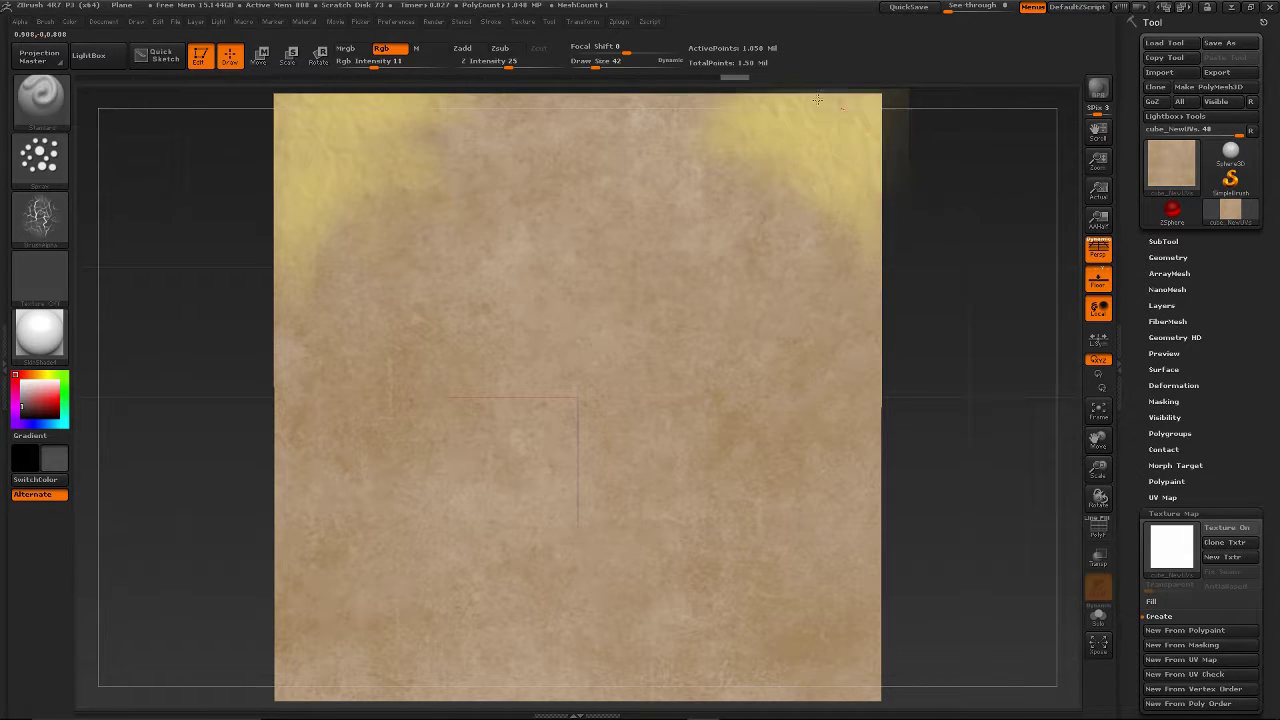
pyautogui.moveTo(795, 94); pyautogui.dragTo(592, 242)
pyautogui.press('z')
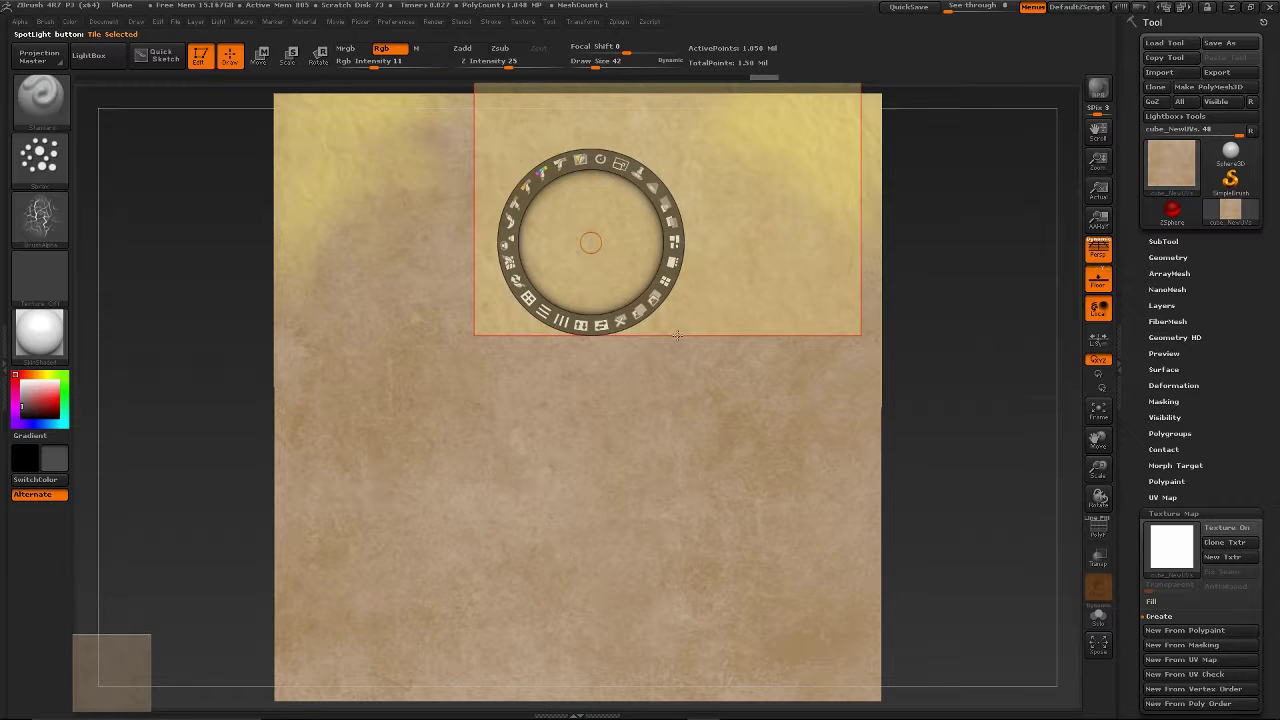
pyautogui.hotkey('shift', 'z')
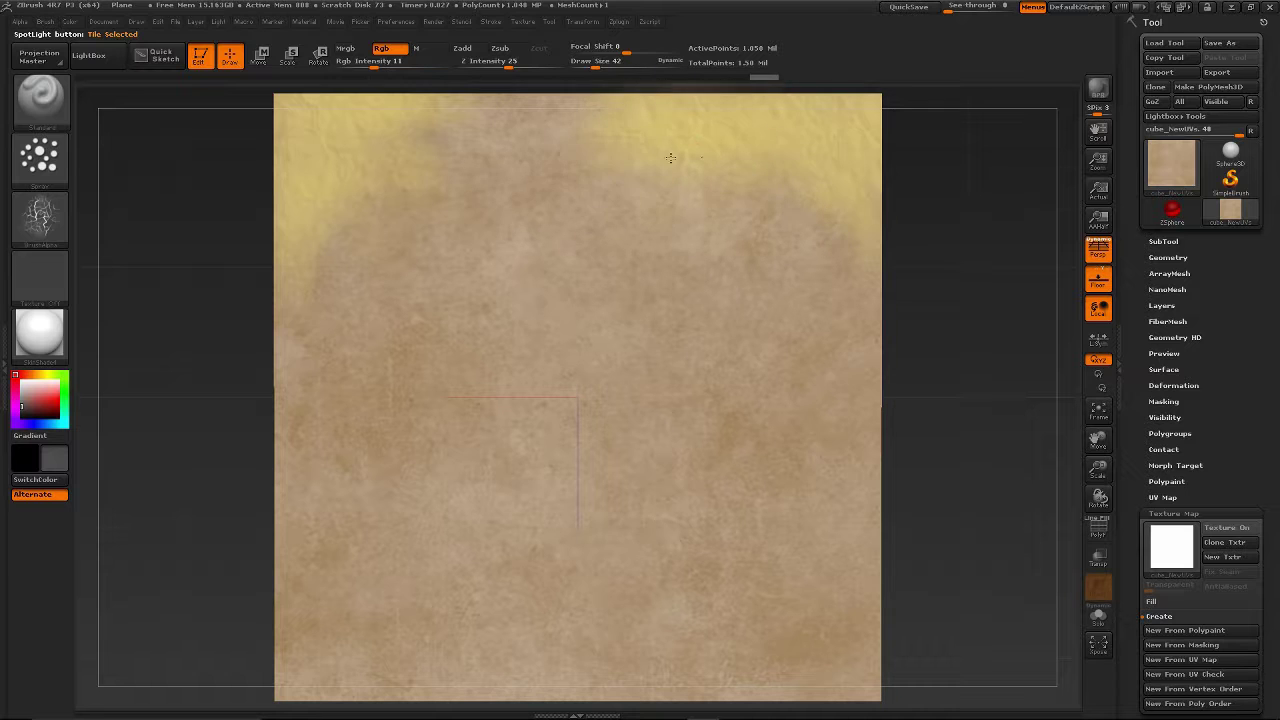
# Move the yellow paper image over the top edge's middle and spray it there to join the two upper corners
pyautogui.hotkey('shift', 'z')
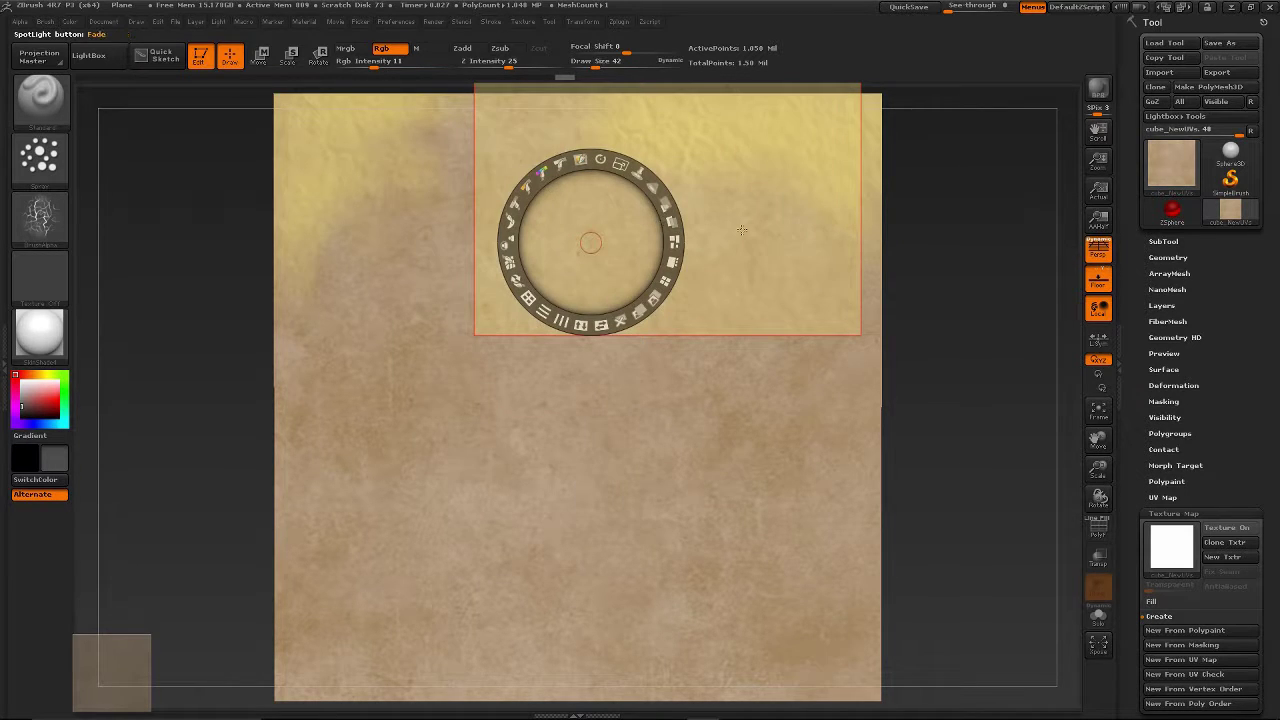
pyautogui.moveTo(768, 235)
pyautogui.mouseDown()
pyautogui.moveTo(651, 223)
pyautogui.moveTo(643, 209)
pyautogui.mouseUp()
pyautogui.press('z')
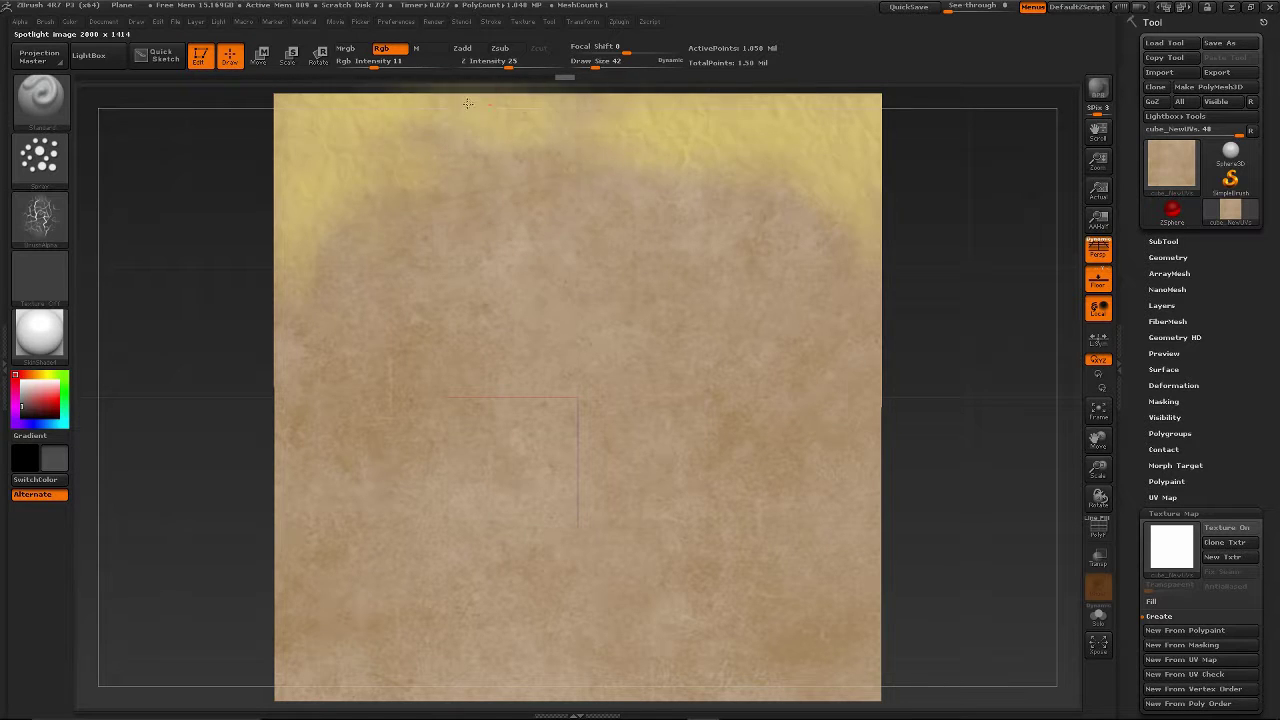
pyautogui.moveTo(587, 147); pyautogui.dragTo(520, 149)
# Rotate the yellow paper image to portrait orientation in Spotlight and place it over the plane's left edge
pyautogui.hotkey('shift', 'z')
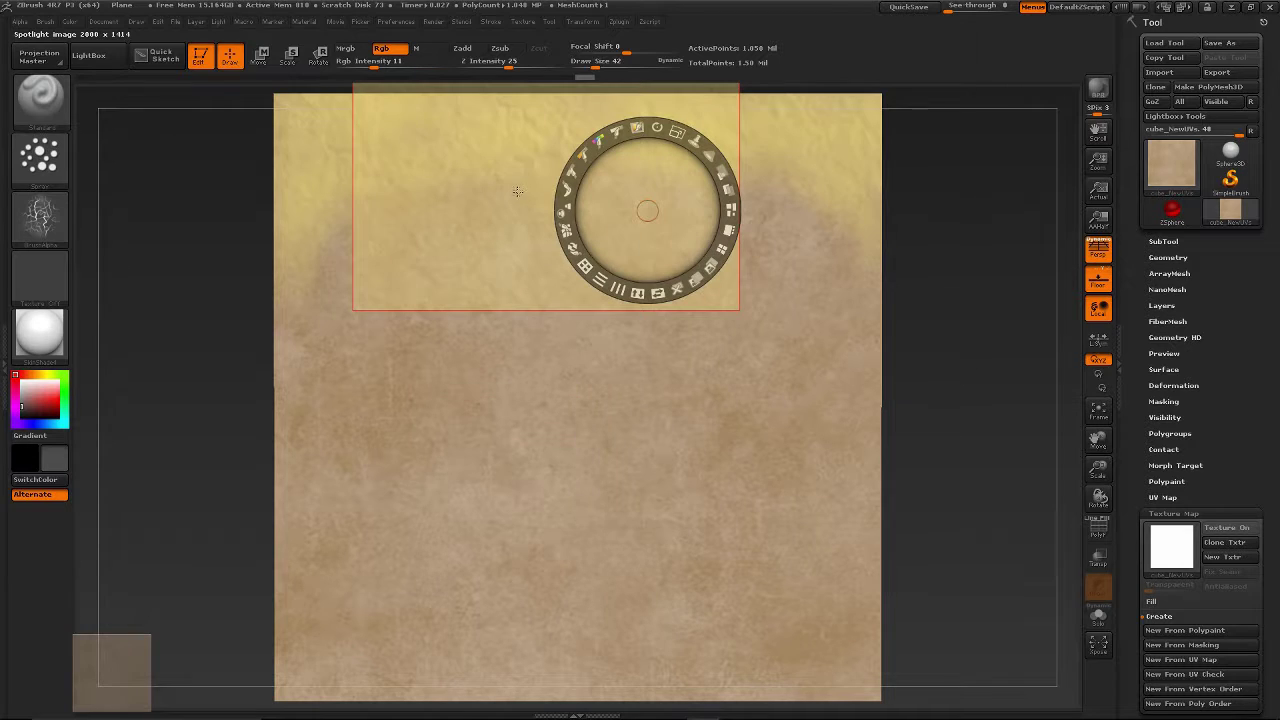
pyautogui.moveTo(494, 175); pyautogui.dragTo(467, 378)
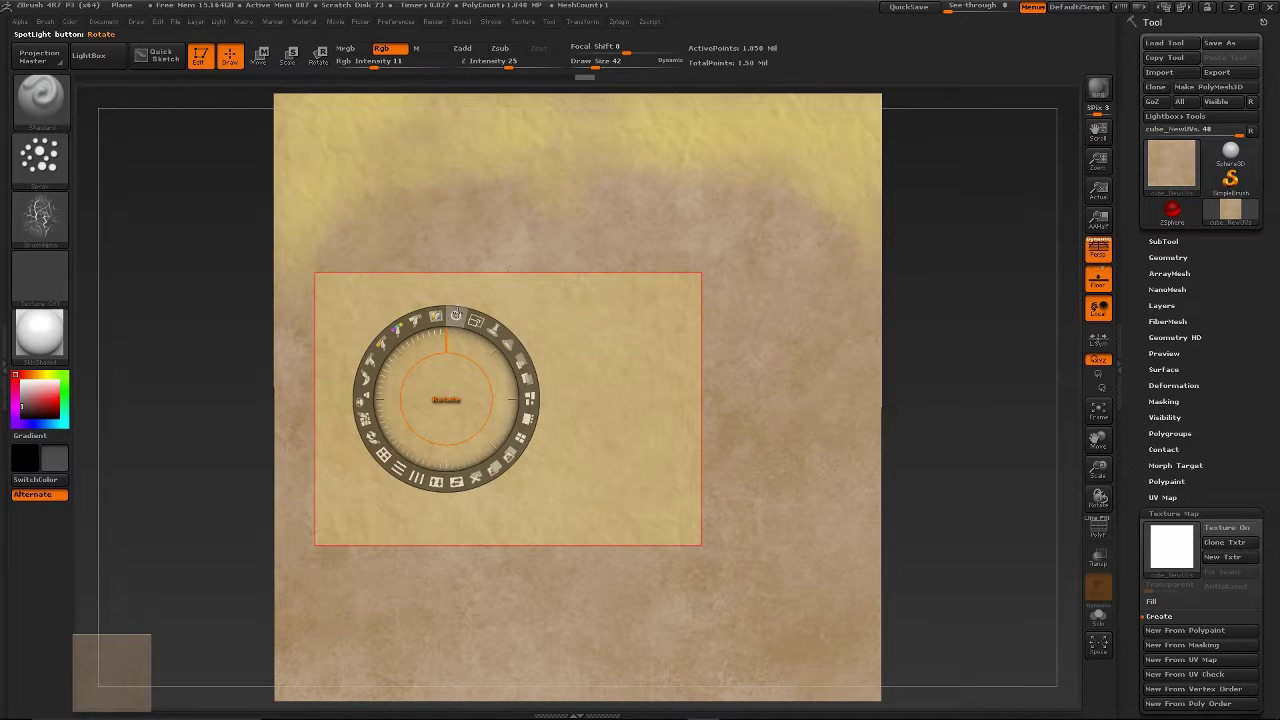
pyautogui.moveTo(456, 316); pyautogui.dragTo(382, 389)
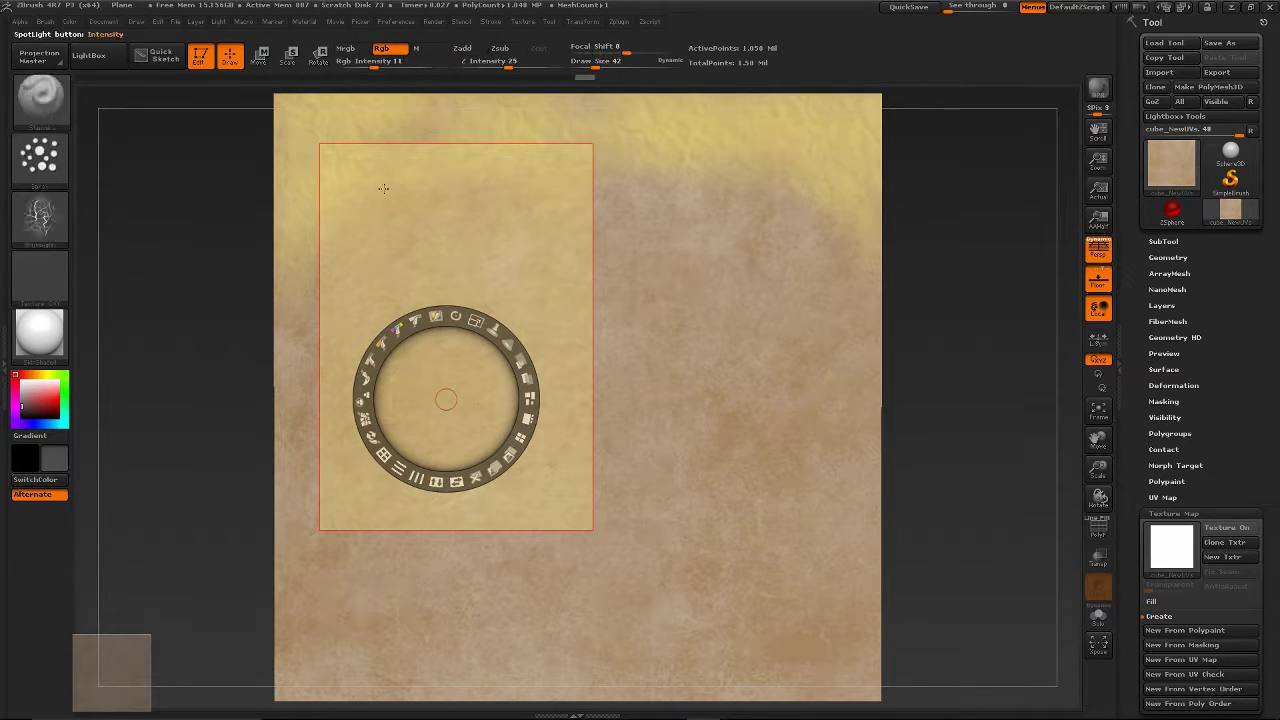
pyautogui.moveTo(480, 264); pyautogui.dragTo(335, 318)
pyautogui.hotkey('shift', 'z')
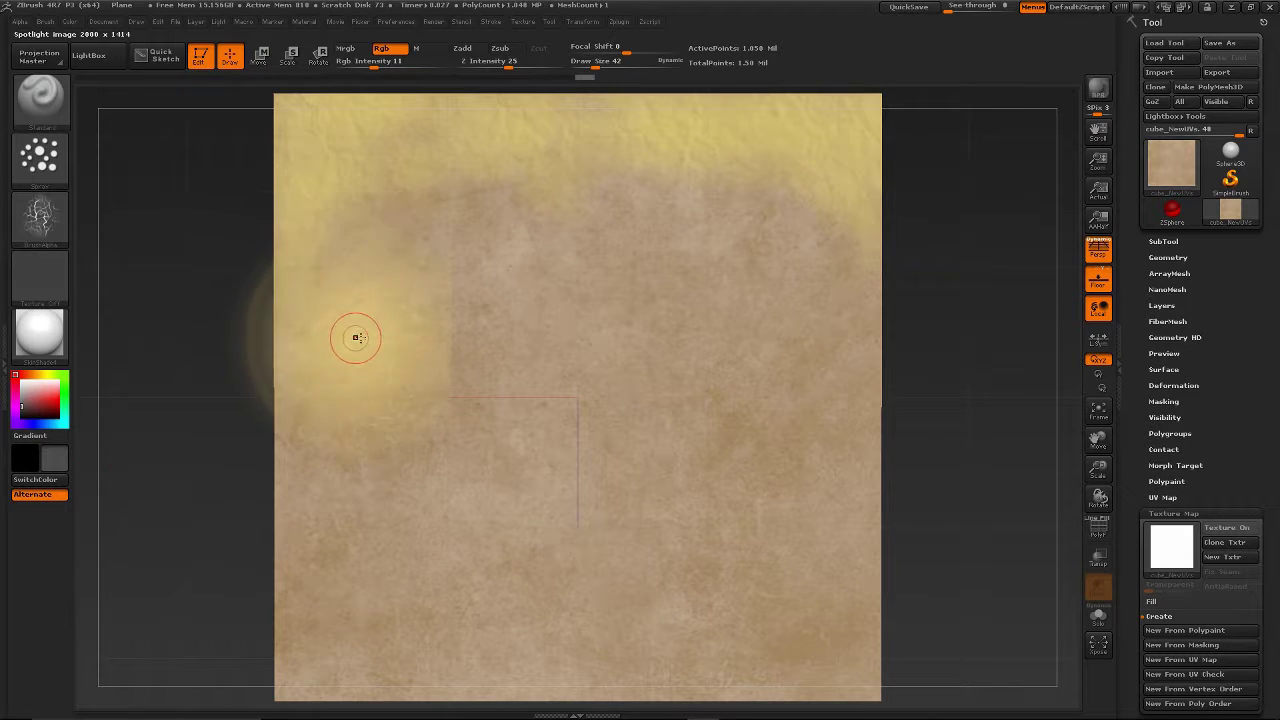
# Spray the yellow paper texture down the plane's left edge, shifting the image down to cover the lower part
pyautogui.moveTo(418, 196); pyautogui.dragTo(454, 375)
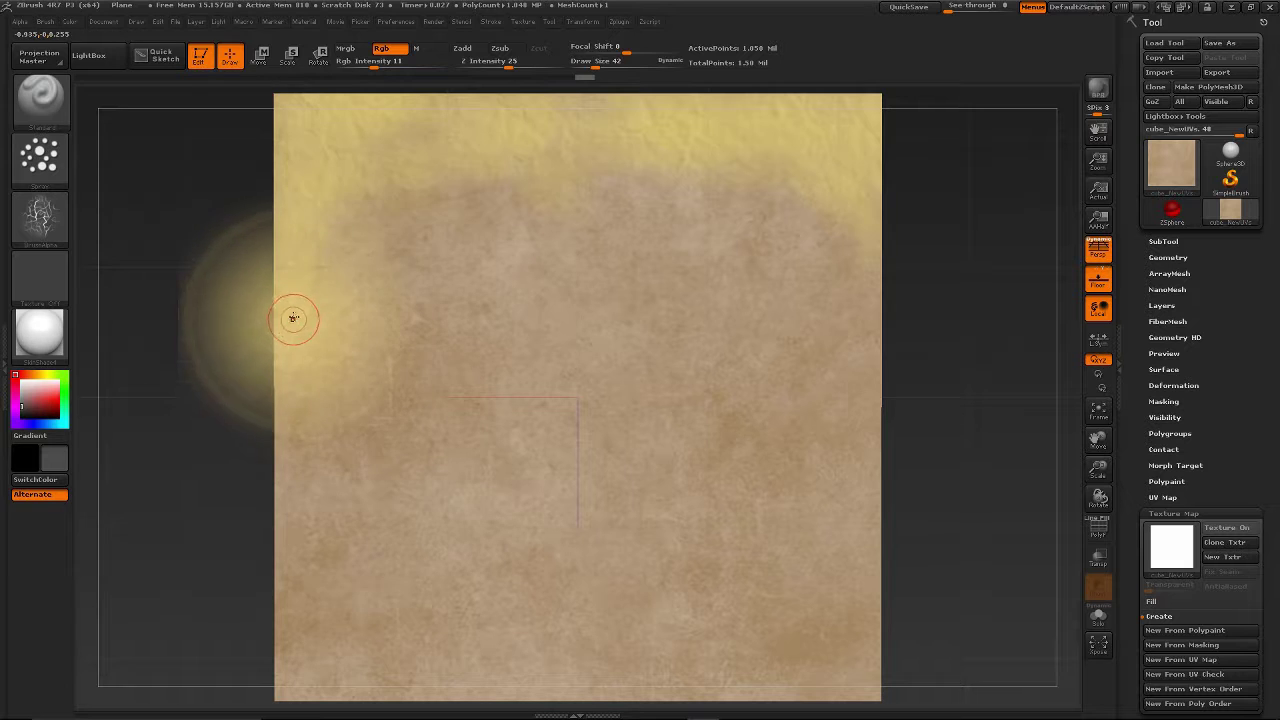
pyautogui.moveTo(294, 311)
pyautogui.mouseDown()
pyautogui.moveTo(282, 486)
pyautogui.moveTo(281, 379)
pyautogui.mouseUp()
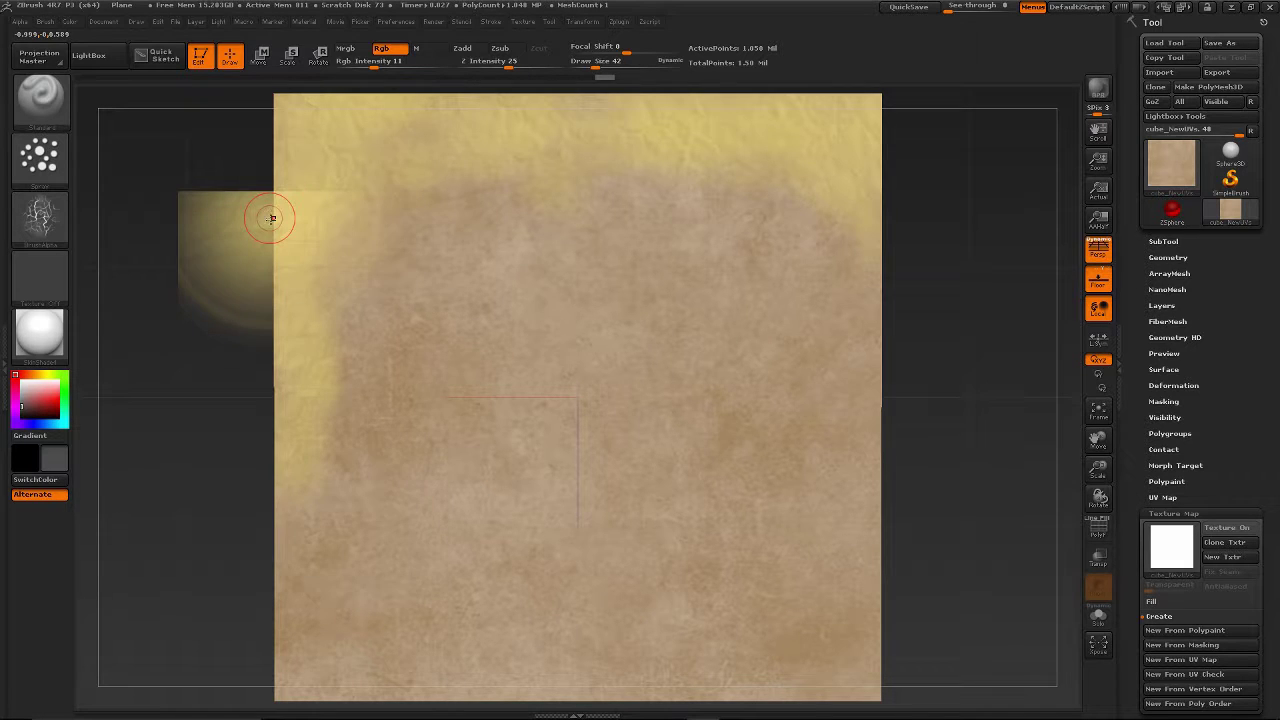
pyautogui.press('z')
pyautogui.moveTo(292, 433)
pyautogui.mouseDown()
pyautogui.moveTo(311, 500)
pyautogui.moveTo(303, 571)
pyautogui.mouseUp()
pyautogui.press('z')
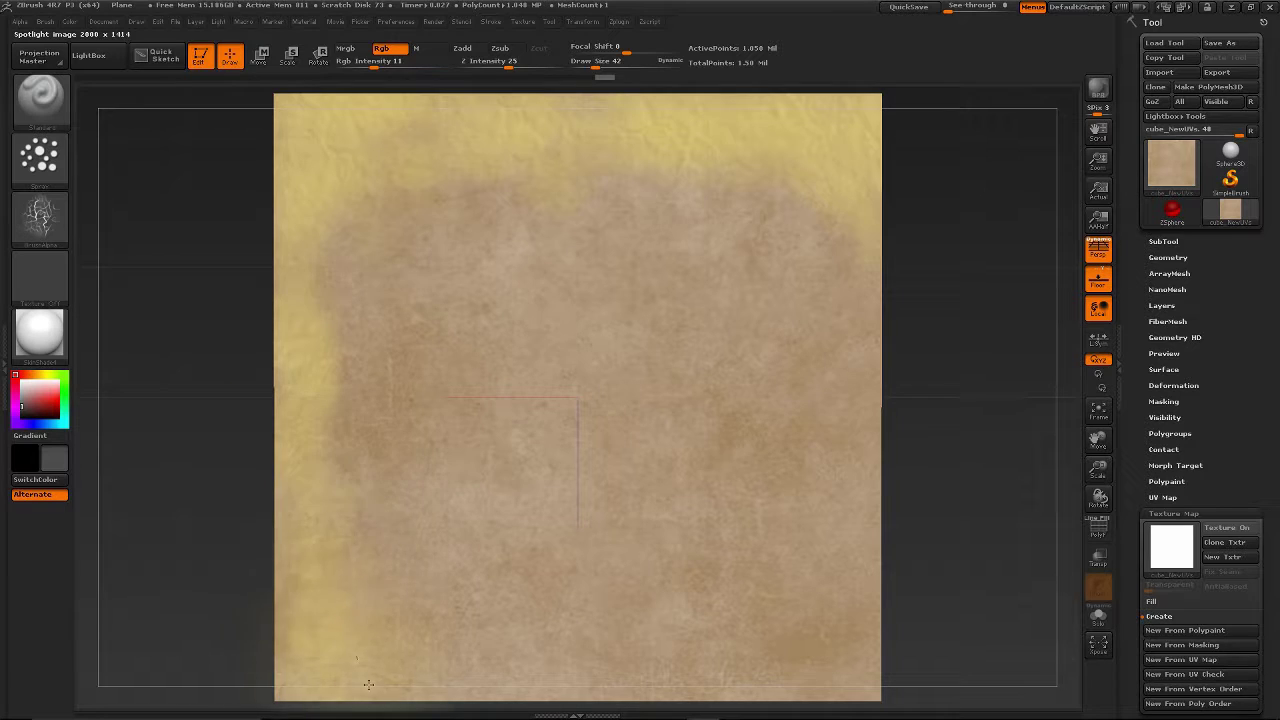
# Rotate the yellow paper image back to landscape orientation and place it over the plane's lower-left area
pyautogui.press('z')
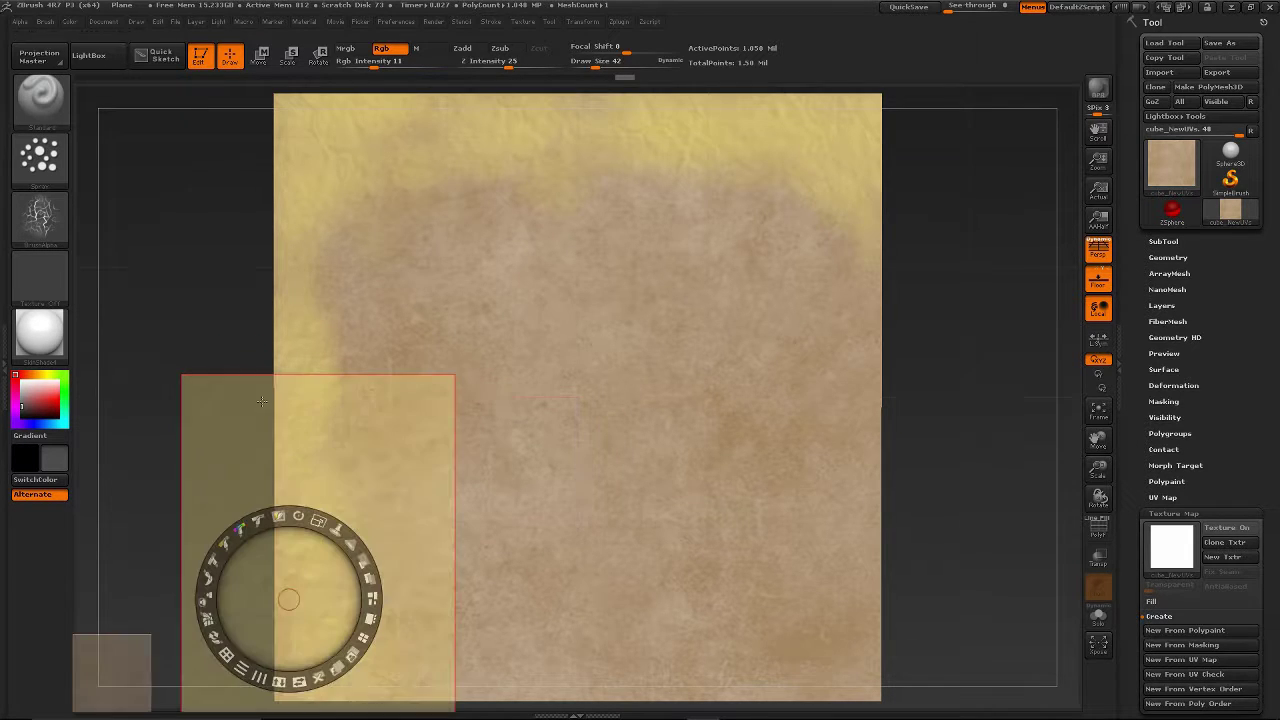
pyautogui.moveTo(272, 447); pyautogui.dragTo(434, 384)
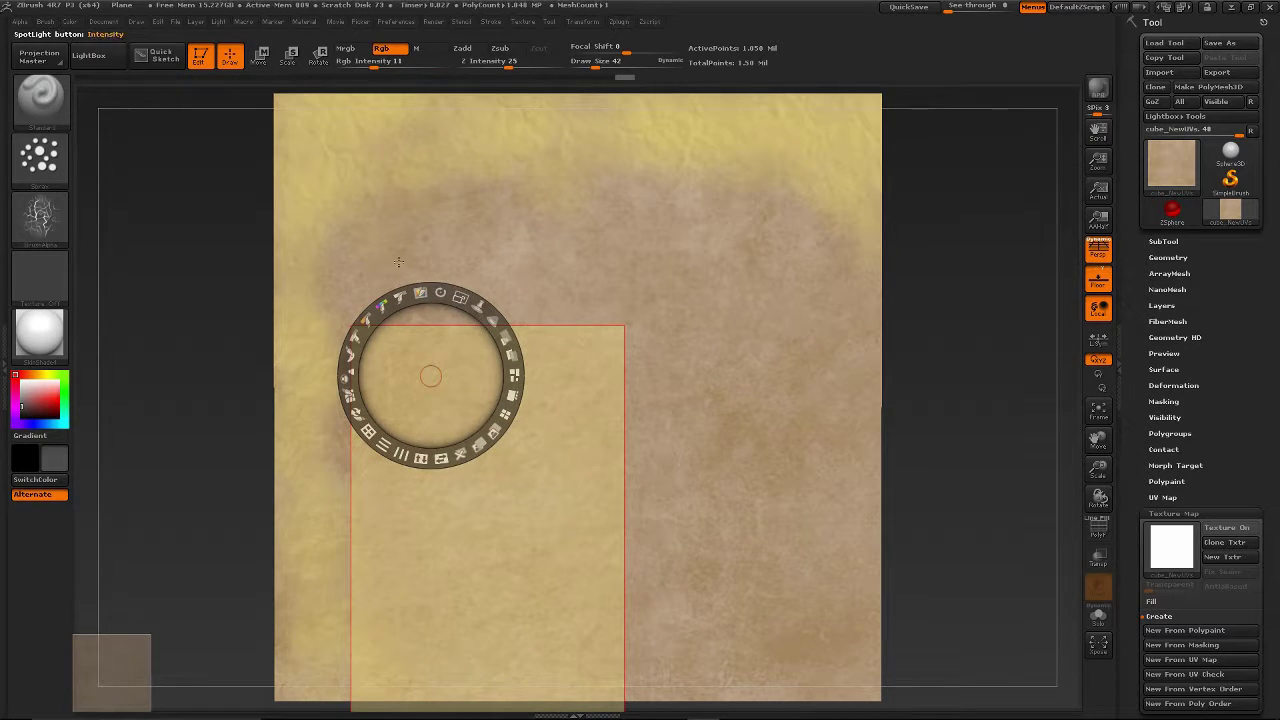
pyautogui.moveTo(427, 375); pyautogui.dragTo(447, 643)
pyautogui.moveTo(457, 559); pyautogui.dragTo(578, 652)
pyautogui.moveTo(459, 618); pyautogui.dragTo(419, 620)
# Shift the yellow paper image slightly left and spray its texture onto the plane's lower-left corner
pyautogui.press('z')
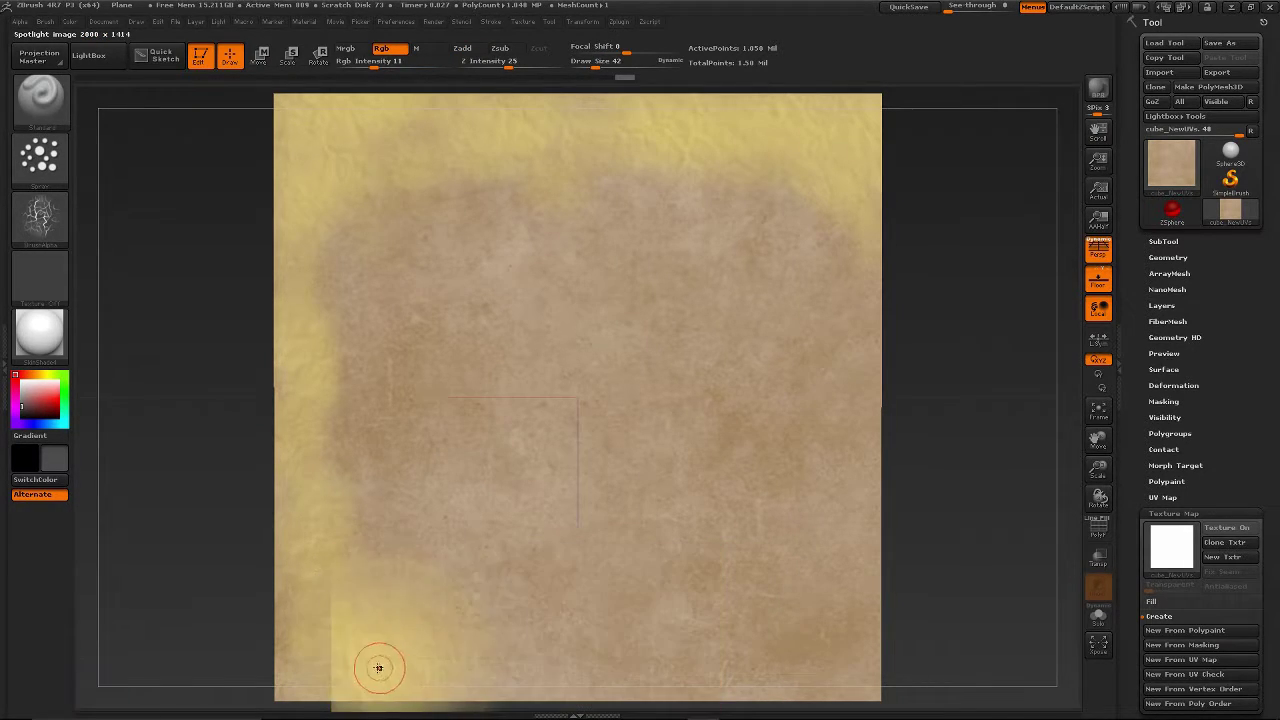
pyautogui.press('z')
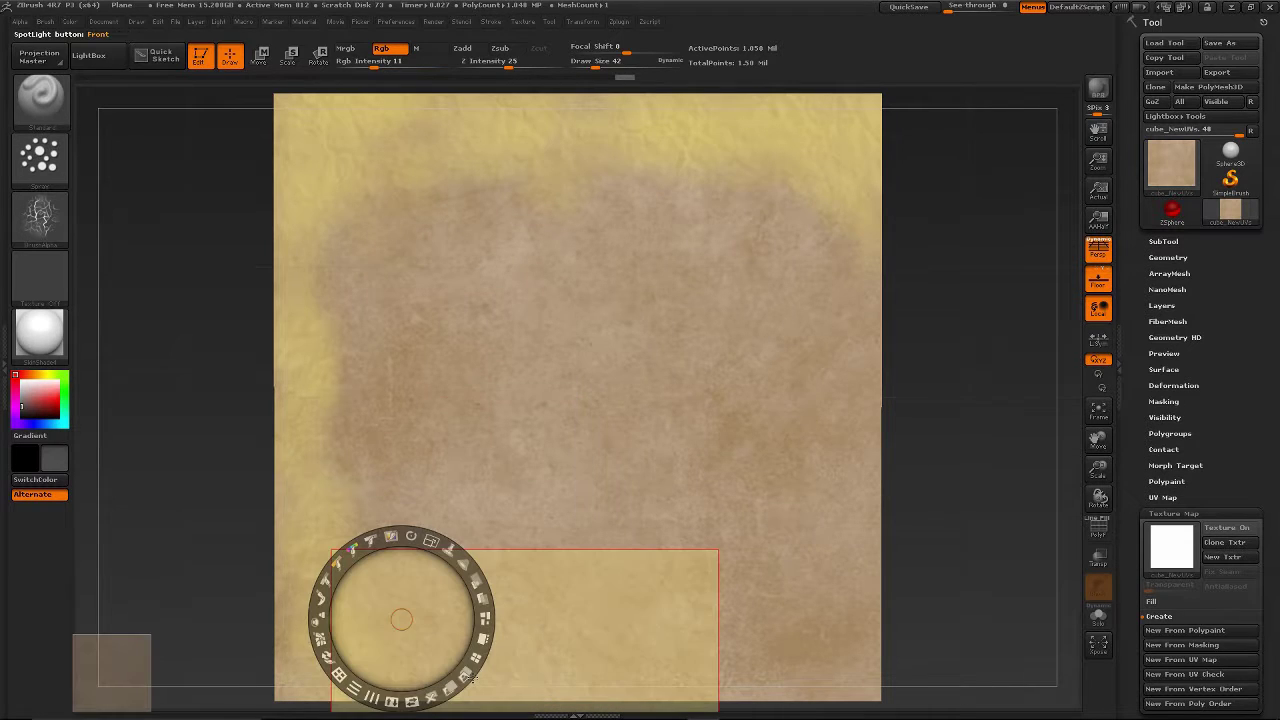
pyautogui.moveTo(567, 641); pyautogui.dragTo(515, 637)
pyautogui.press('z')
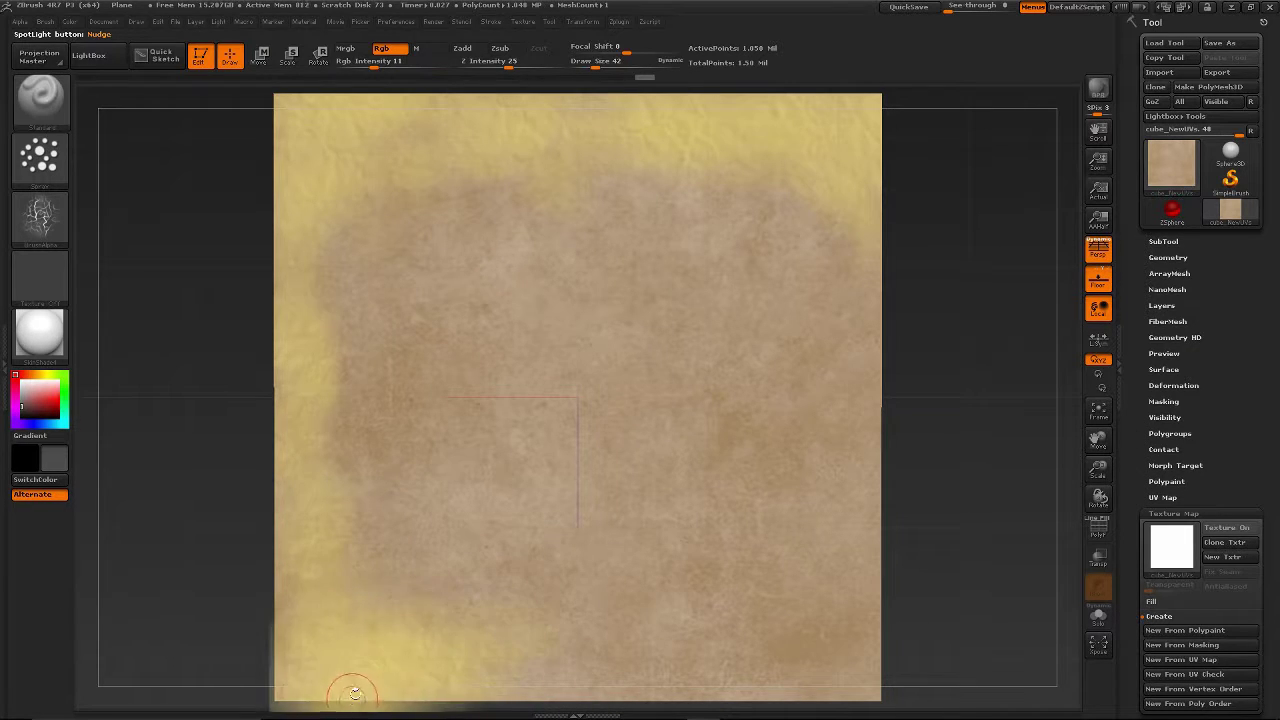
# Spray the yellow paper texture along the middle of the plane's bottom edge, repositioning the image between strokes
pyautogui.press('z')
pyautogui.moveTo(441, 620); pyautogui.dragTo(641, 621)
pyautogui.press('z')
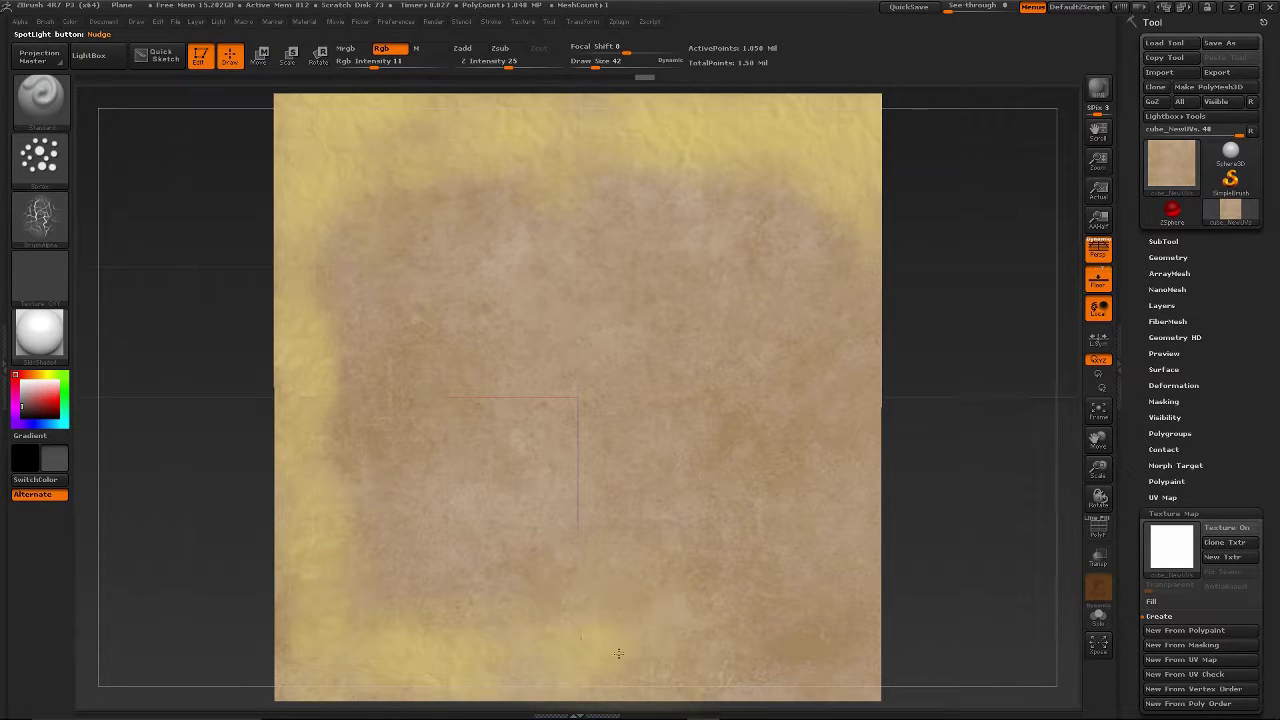
pyautogui.press('z')
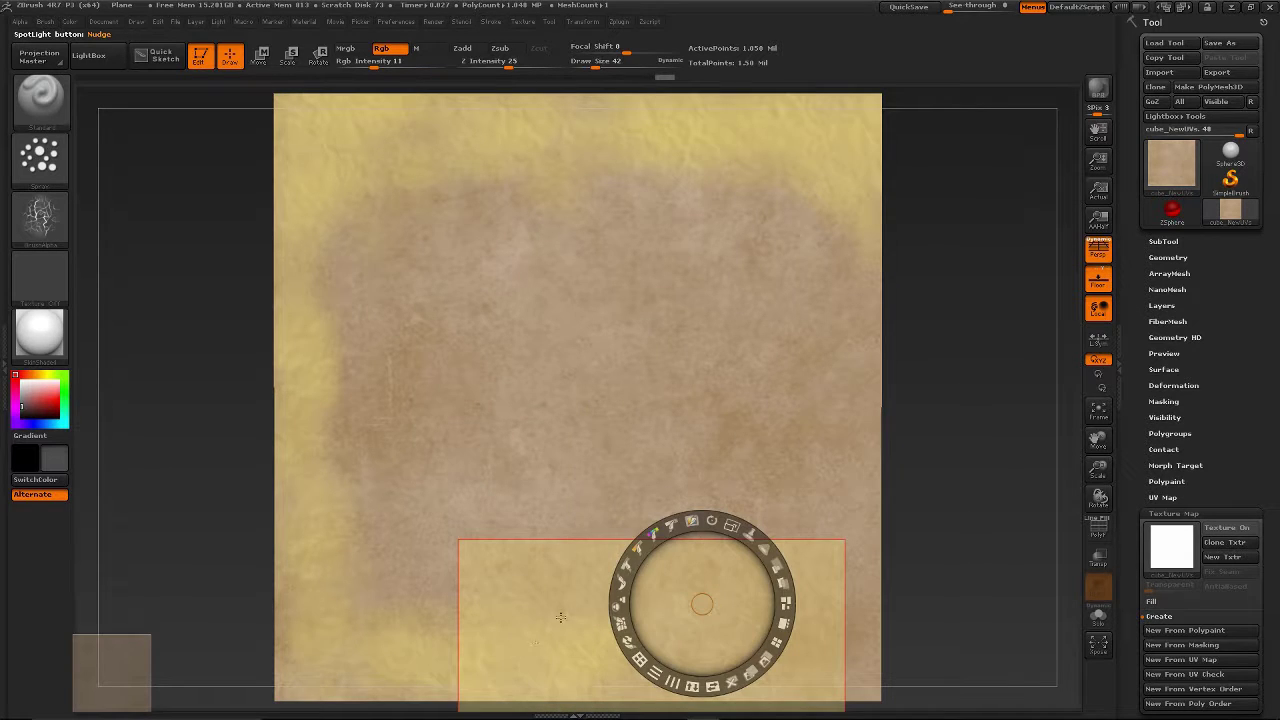
pyautogui.moveTo(560, 615)
pyautogui.mouseDown()
pyautogui.moveTo(457, 614)
pyautogui.moveTo(443, 600)
pyautogui.mouseUp()
pyautogui.press('z')
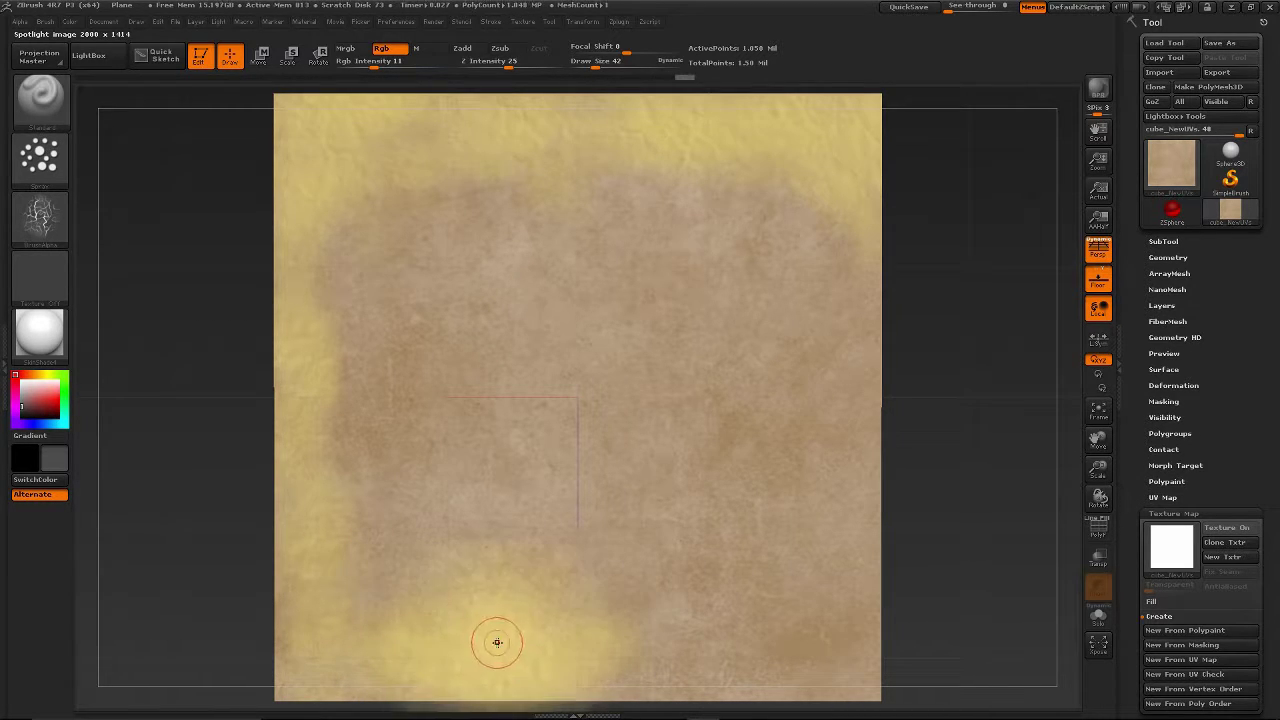
# Move the yellow paper image along the bottom edge and spray its texture through to the plane's lower-right corner
pyautogui.hotkey('shift', 'z')
pyautogui.moveTo(622, 648); pyautogui.dragTo(783, 651)
pyautogui.press('z')
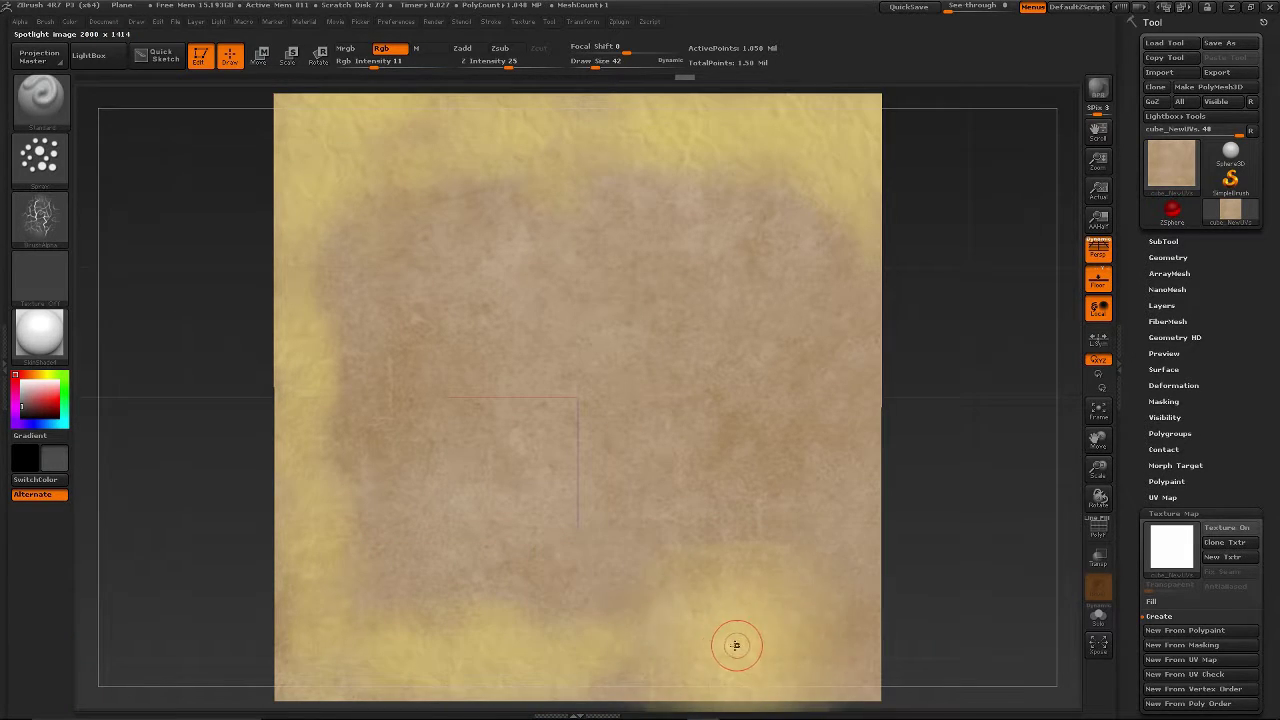
pyautogui.press('z')
pyautogui.hotkey('shift', 'z')
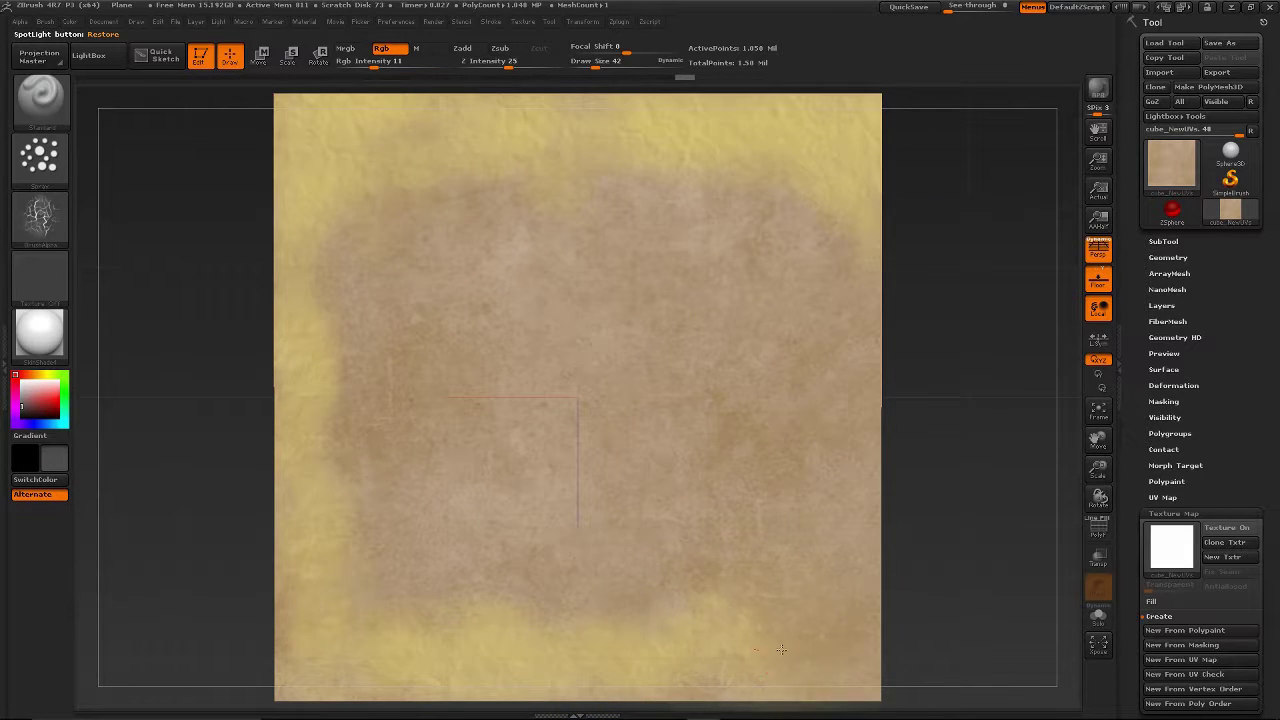
pyautogui.hotkey('shift', 'z')
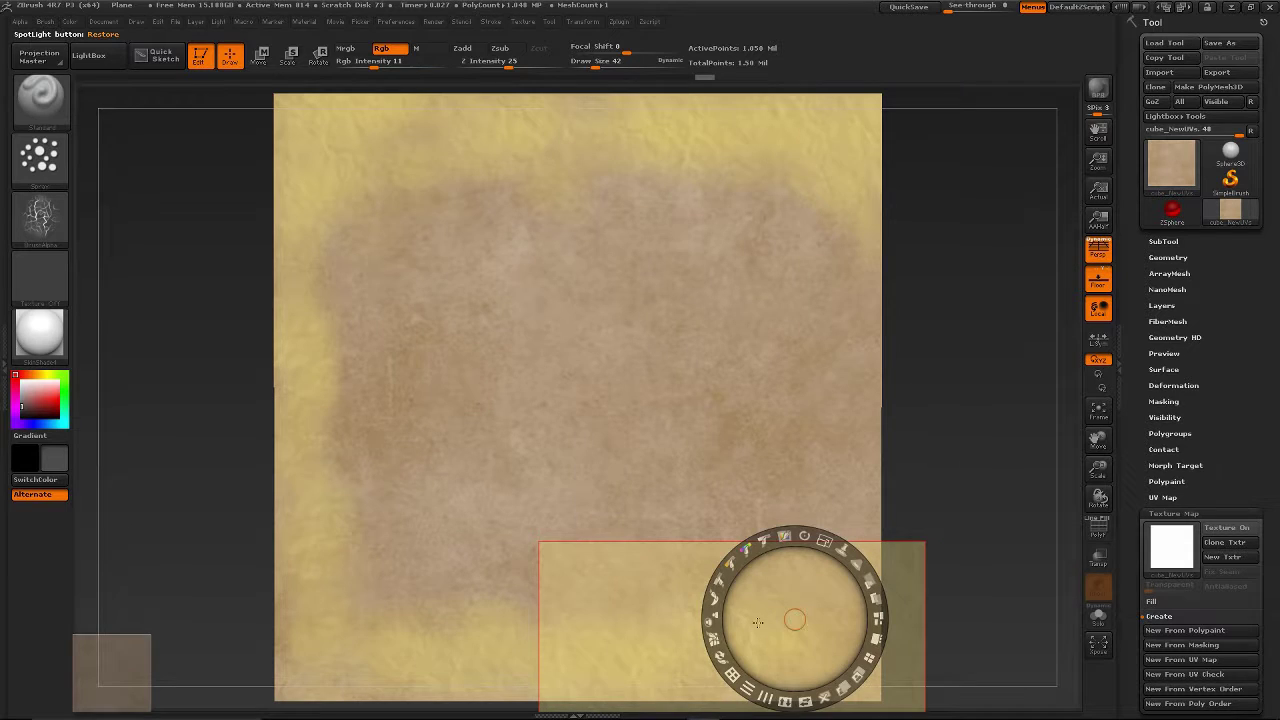
pyautogui.moveTo(759, 627)
pyautogui.mouseDown()
pyautogui.moveTo(886, 609)
pyautogui.moveTo(859, 688)
pyautogui.mouseUp()
pyautogui.press('z')
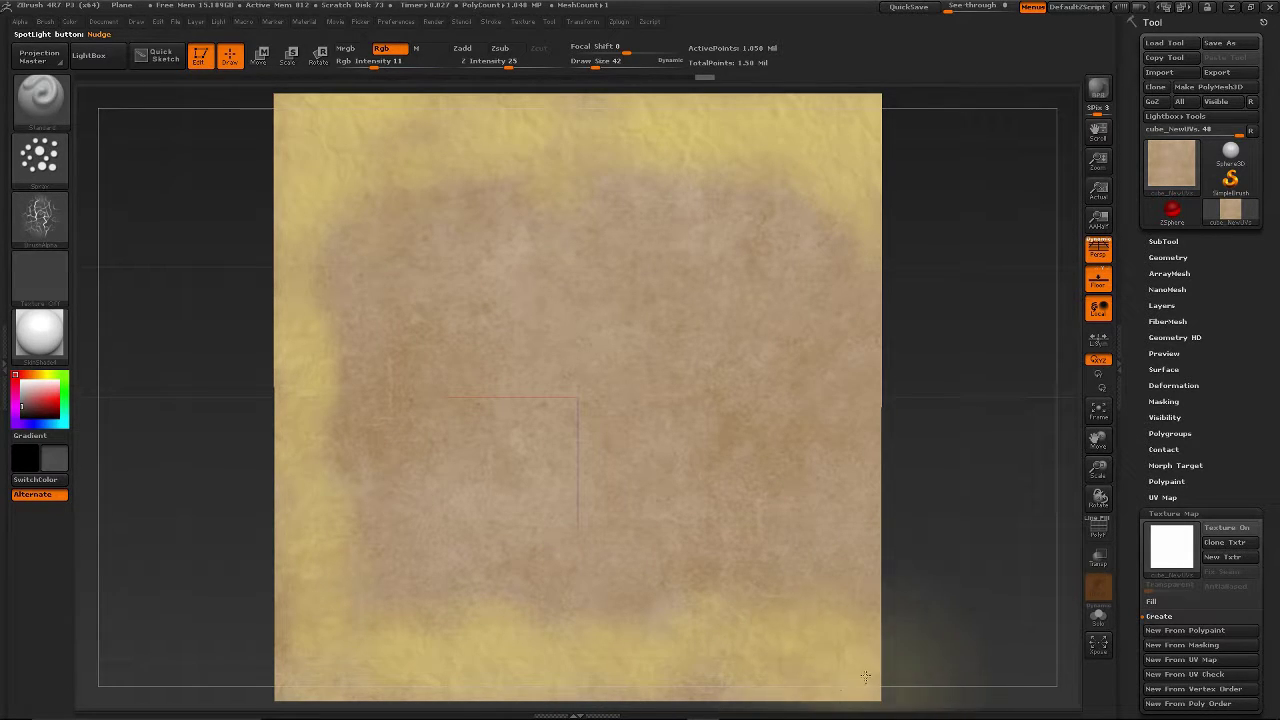
# Rotate the yellow paper image to portrait orientation and place it over the lower part of the plane's right edge
pyautogui.hotkey('shift', 'z')
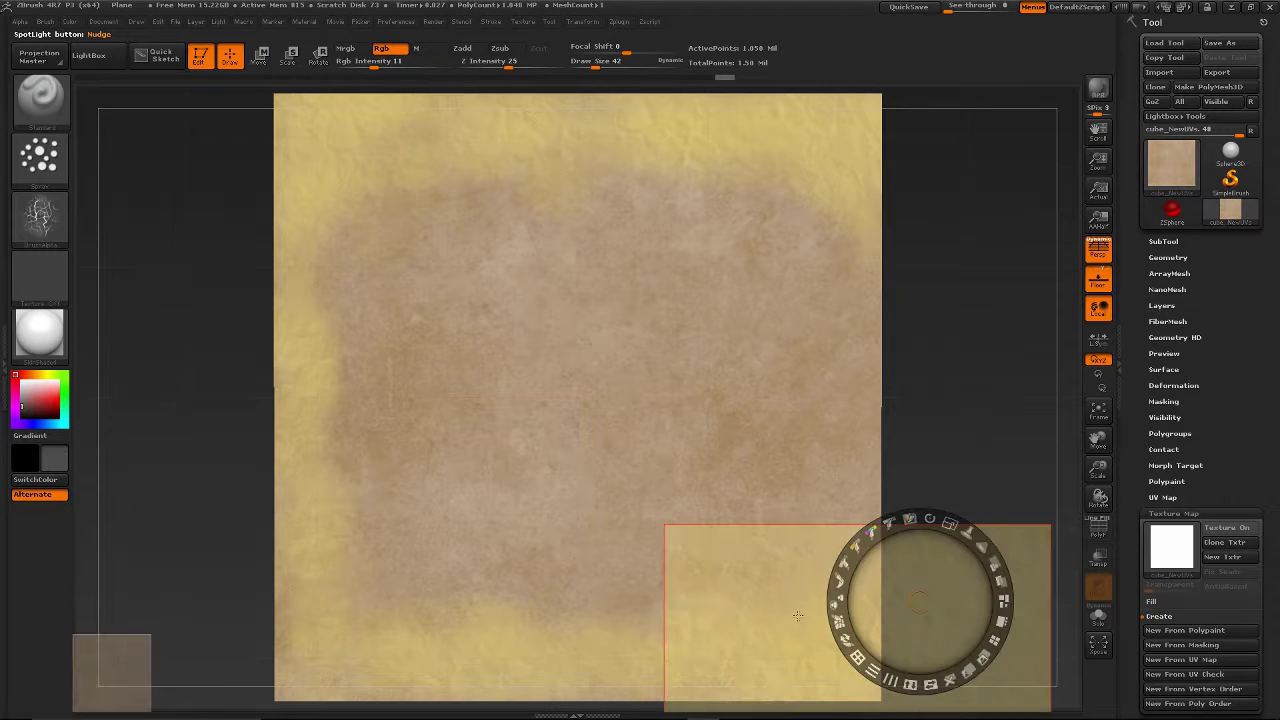
pyautogui.moveTo(799, 592); pyautogui.dragTo(1007, 605)
pyautogui.moveTo(940, 502); pyautogui.dragTo(723, 516)
pyautogui.moveTo(735, 432); pyautogui.dragTo(641, 507)
pyautogui.moveTo(555, 610); pyautogui.dragTo(841, 405)
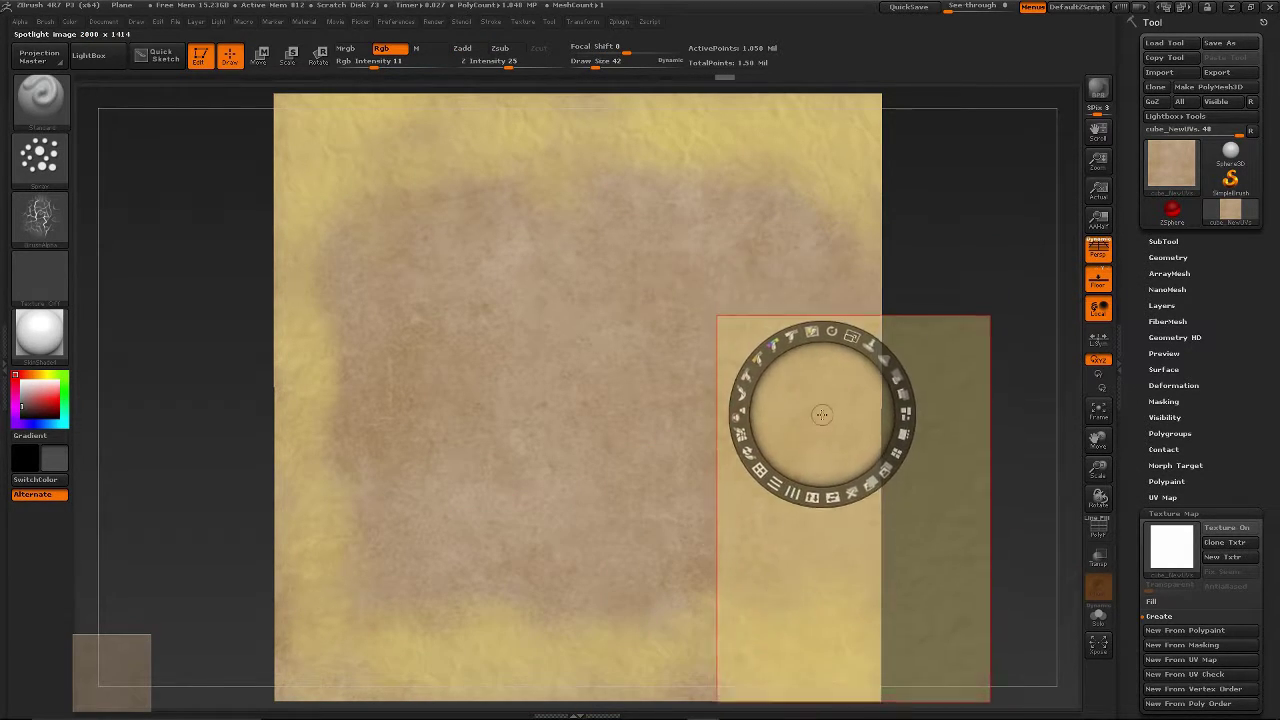
pyautogui.moveTo(820, 416); pyautogui.dragTo(756, 418)
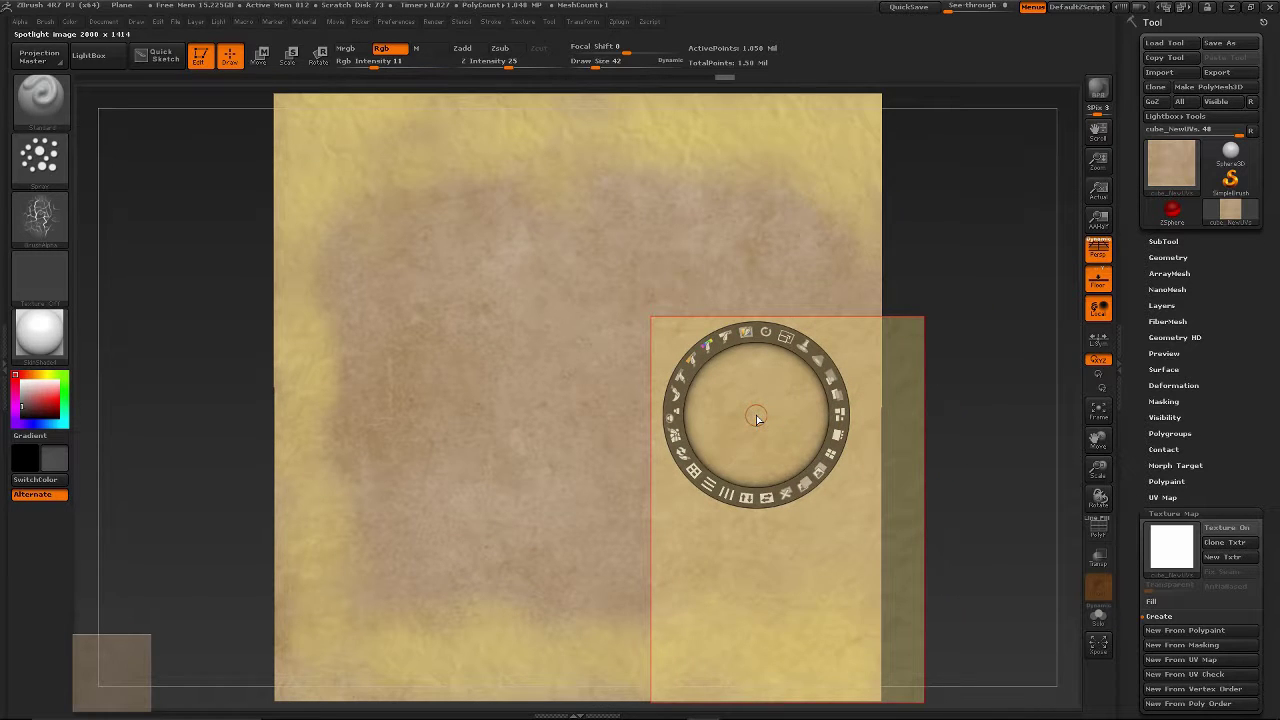
# Spray the yellow paper texture onto the lower part of the plane's right edge and the adjoining corner
pyautogui.press('z')
pyautogui.moveTo(848, 614); pyautogui.dragTo(840, 589)
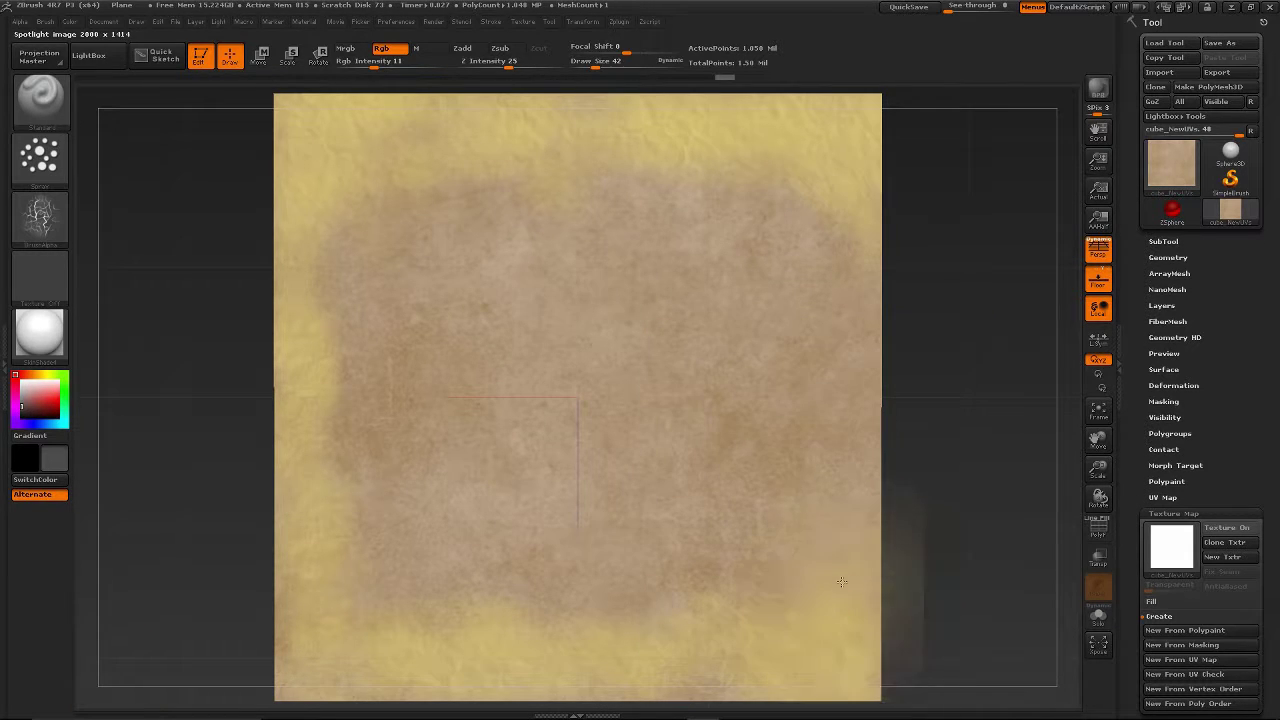
pyautogui.moveTo(825, 523); pyautogui.dragTo(840, 534)
pyautogui.moveTo(662, 368); pyautogui.dragTo(857, 517)
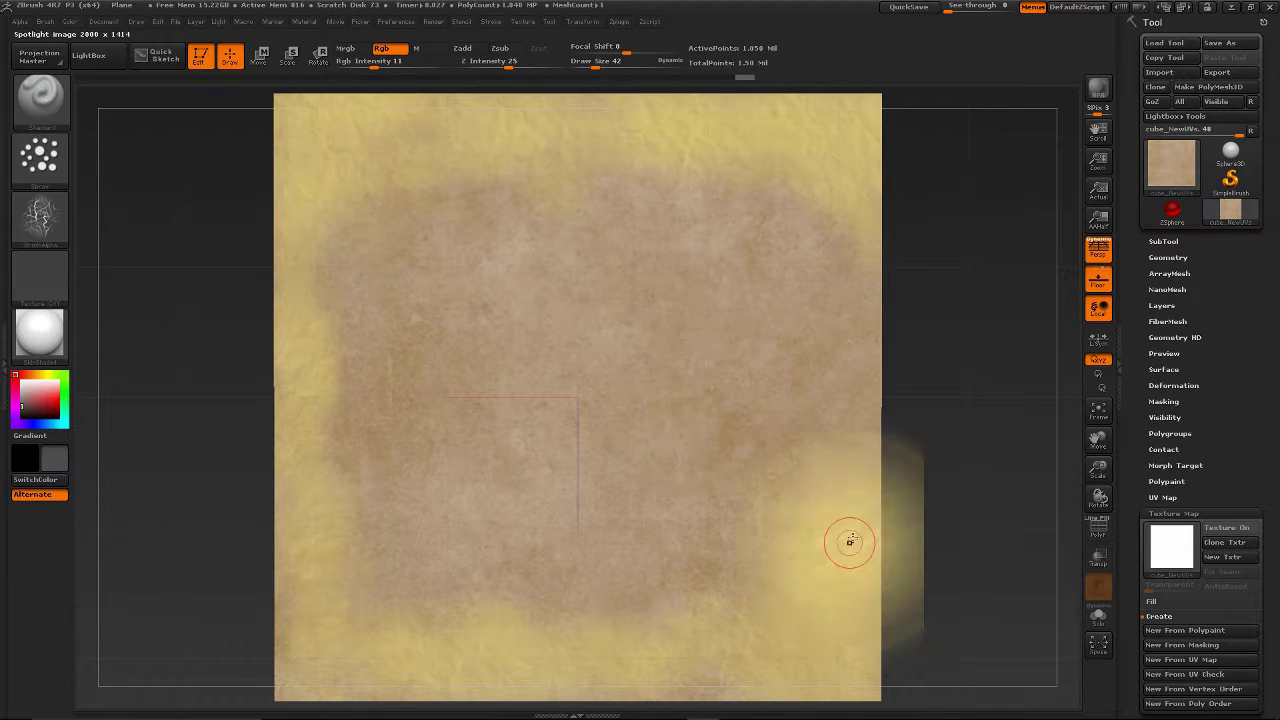
pyautogui.moveTo(813, 473); pyautogui.dragTo(686, 643)
# Move the yellow paper image up the plane's right edge and spray its texture along the edge's middle section
pyautogui.hotkey('shift', 'z')
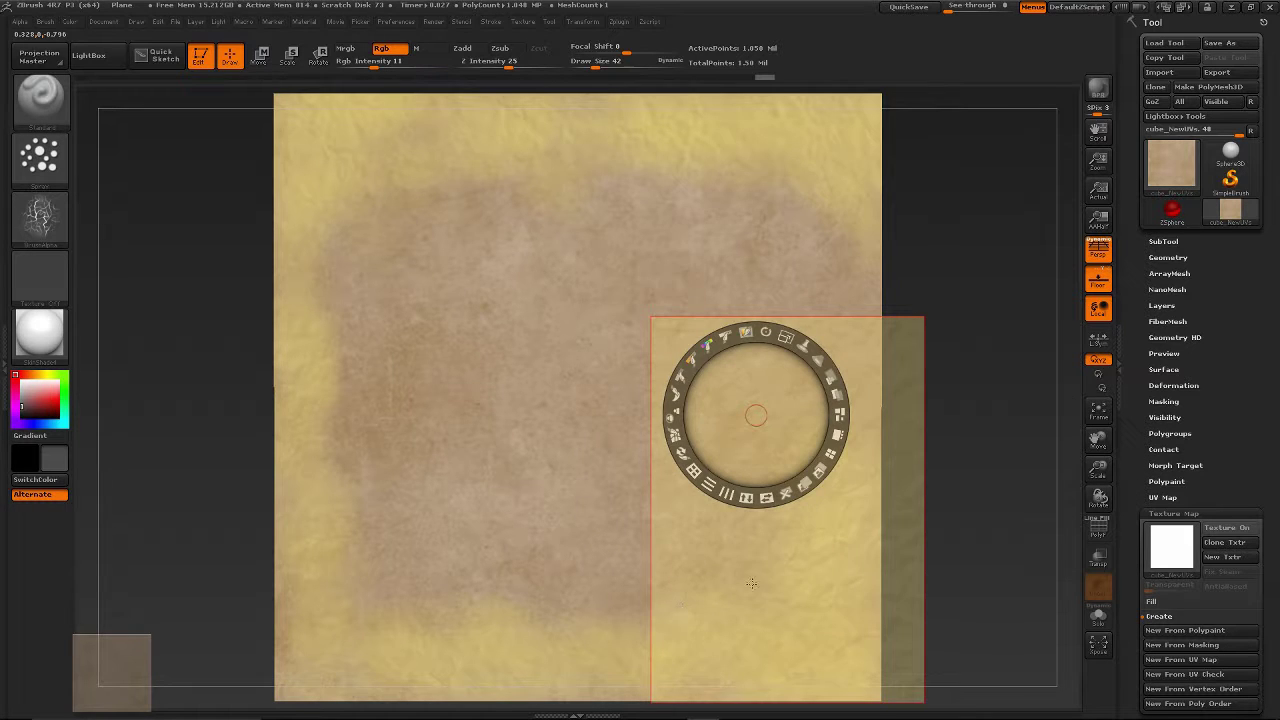
pyautogui.moveTo(751, 584); pyautogui.dragTo(750, 423)
pyautogui.hotkey('shift', 'z')
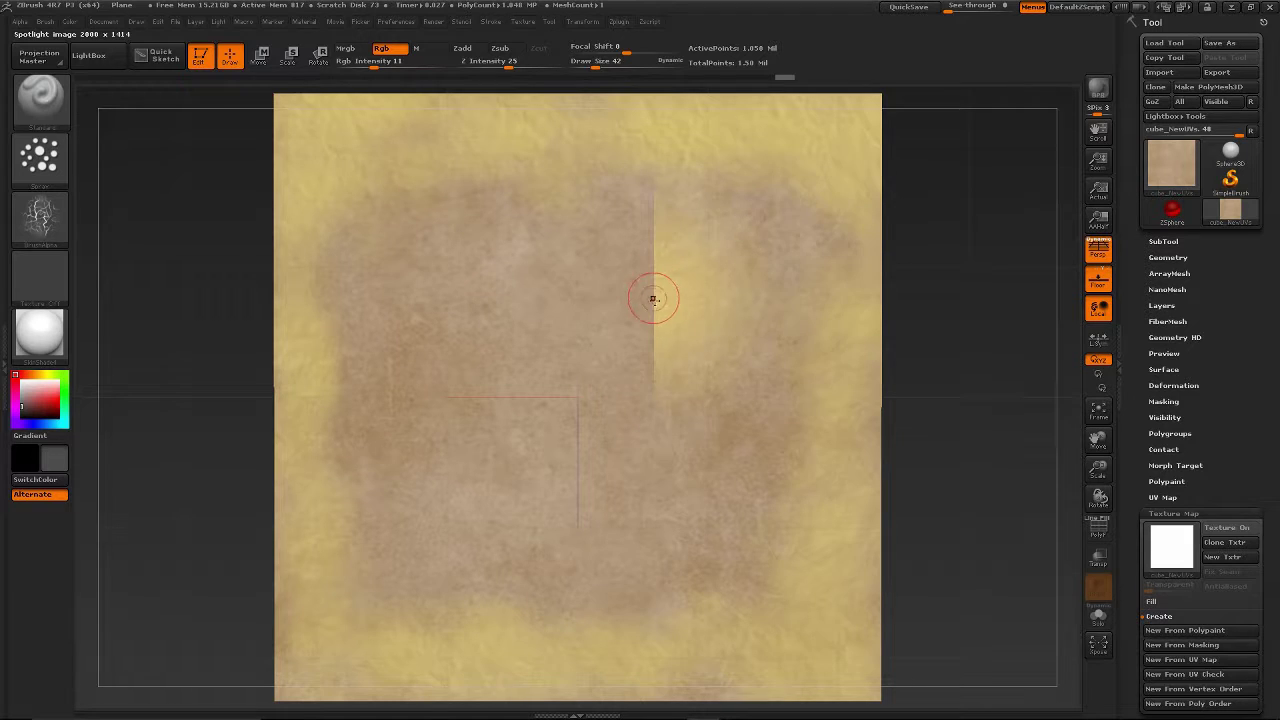
# Move the yellow paper image over the right edge's upper part, spray it there and undo the last stroke
pyautogui.hotkey('shift', 'z')
pyautogui.moveTo(750, 419); pyautogui.dragTo(823, 176)
pyautogui.hotkey('shift', 'z')
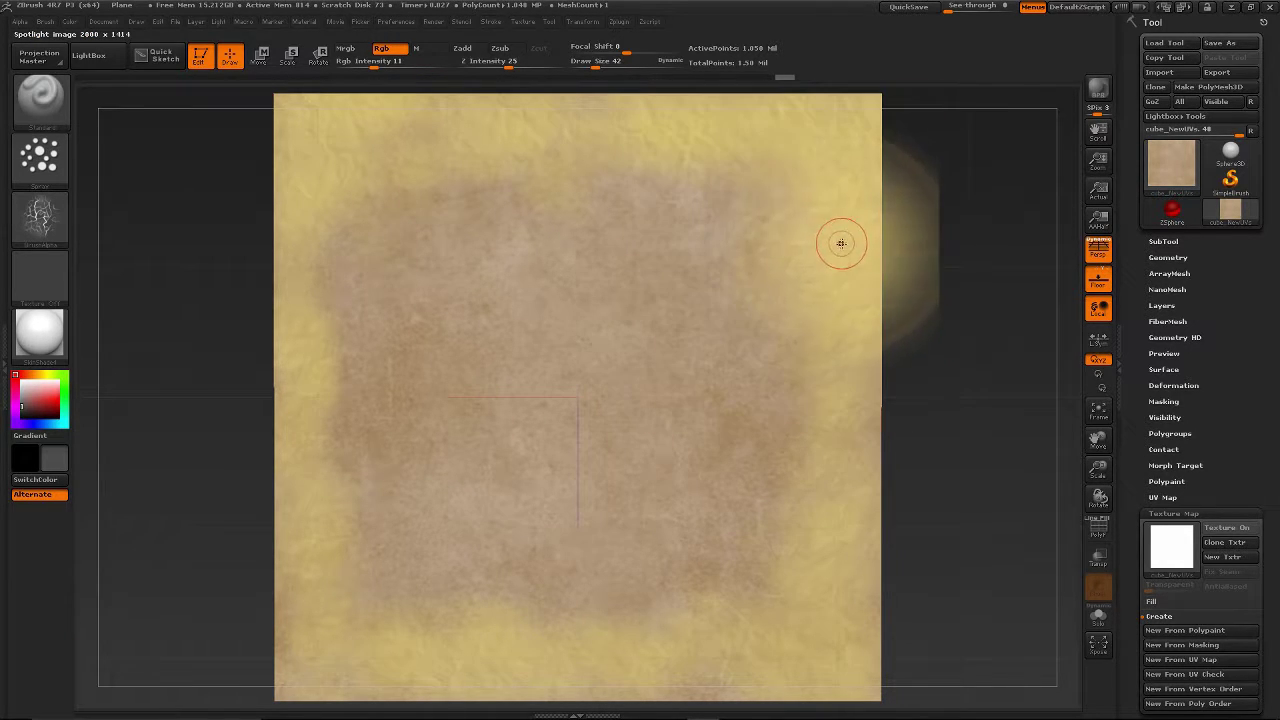
pyautogui.moveTo(842, 245)
pyautogui.mouseDown()
pyautogui.moveTo(837, 390)
pyautogui.moveTo(838, 362)
pyautogui.mouseUp()
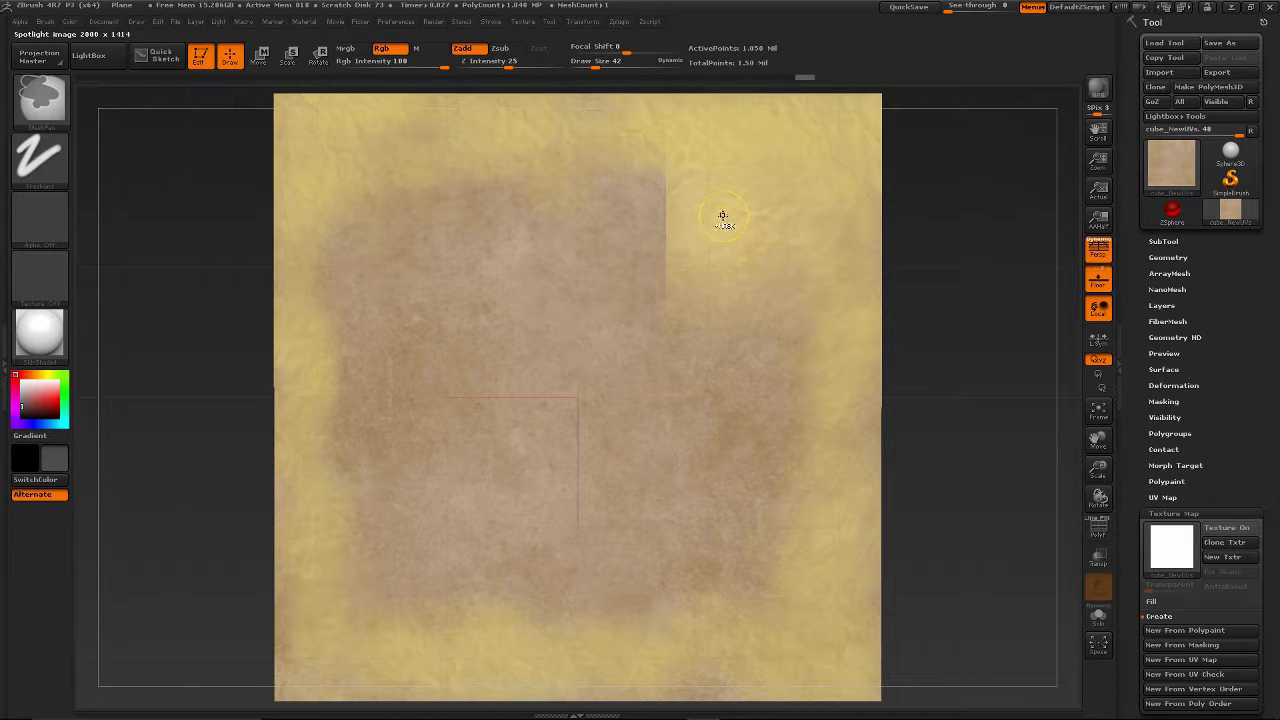
pyautogui.hotkey('ctrl', 'z')
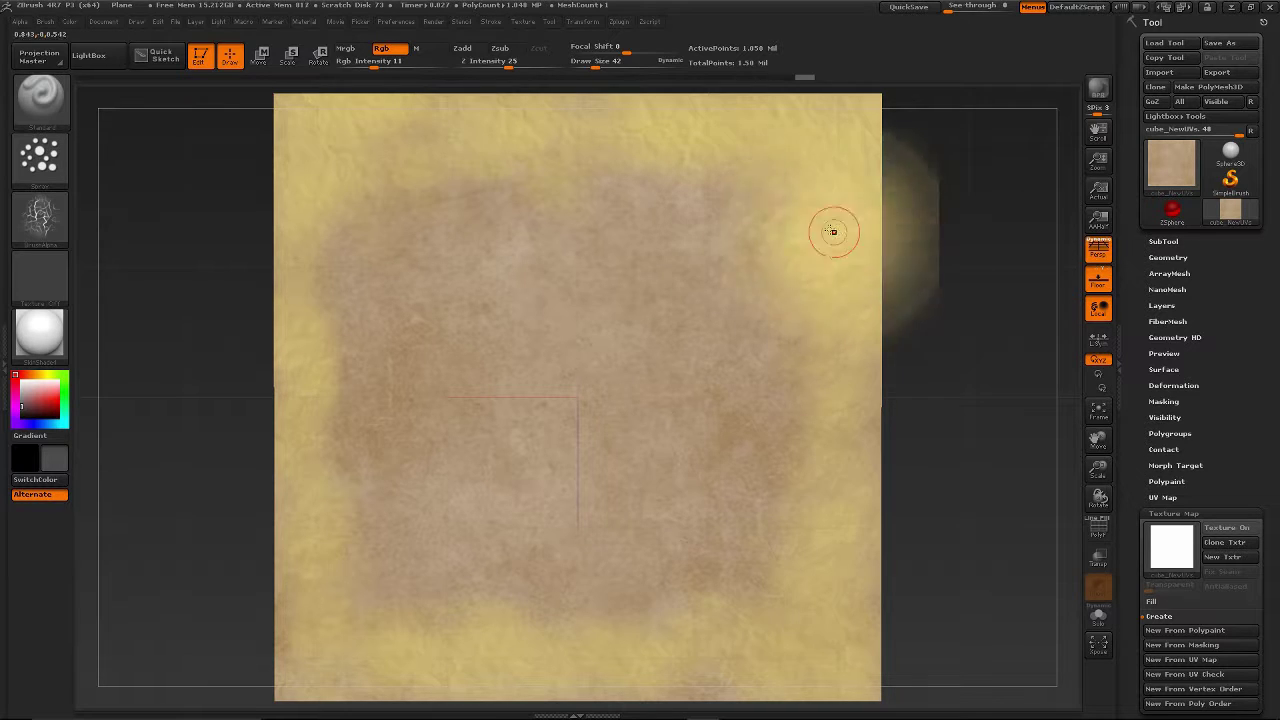
pyautogui.hotkey('shift', 'z')
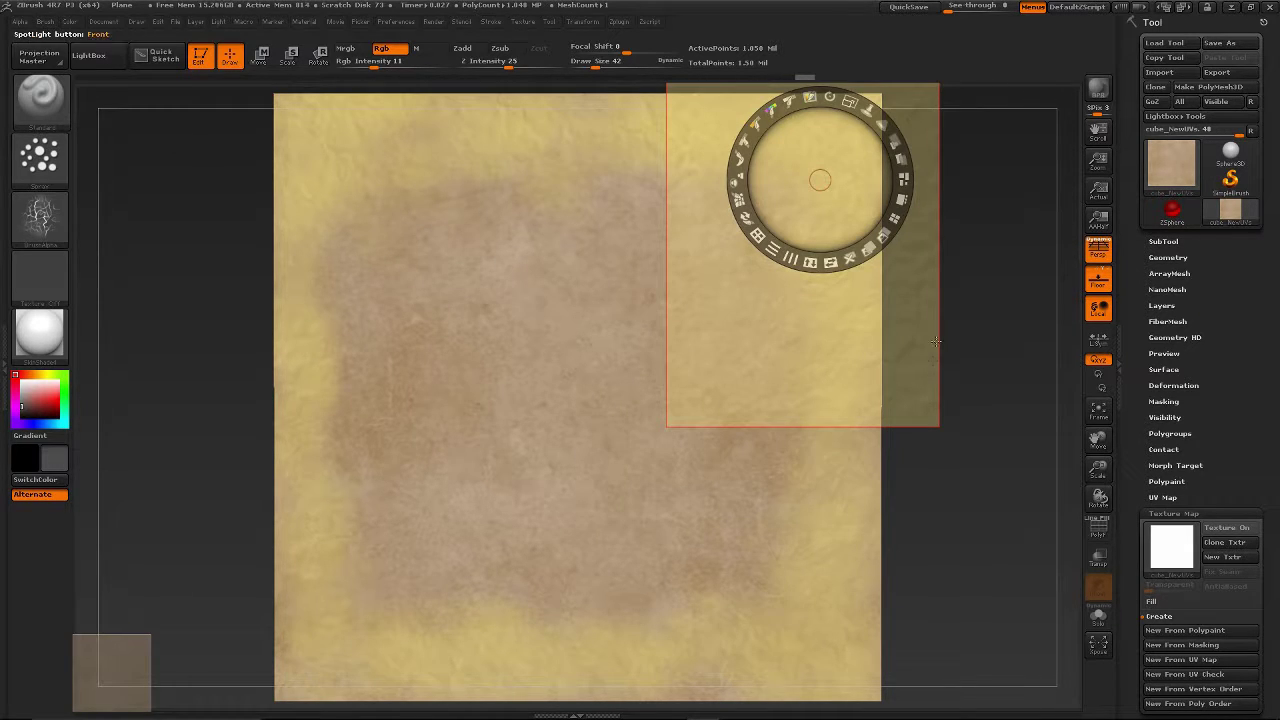
# Move the yellow paper image over the plane's middle, restore its full opacity and desaturate it until it is white
pyautogui.moveTo(779, 183); pyautogui.dragTo(530, 375)
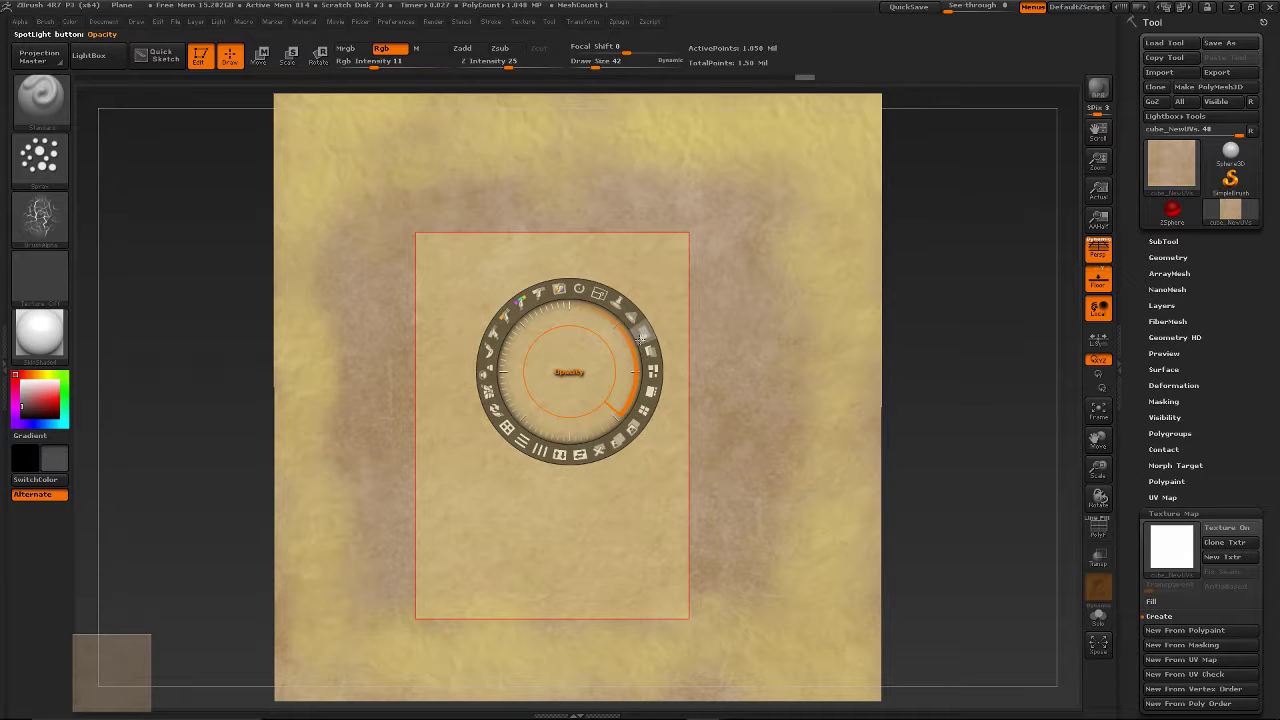
pyautogui.moveTo(640, 339); pyautogui.dragTo(645, 499)
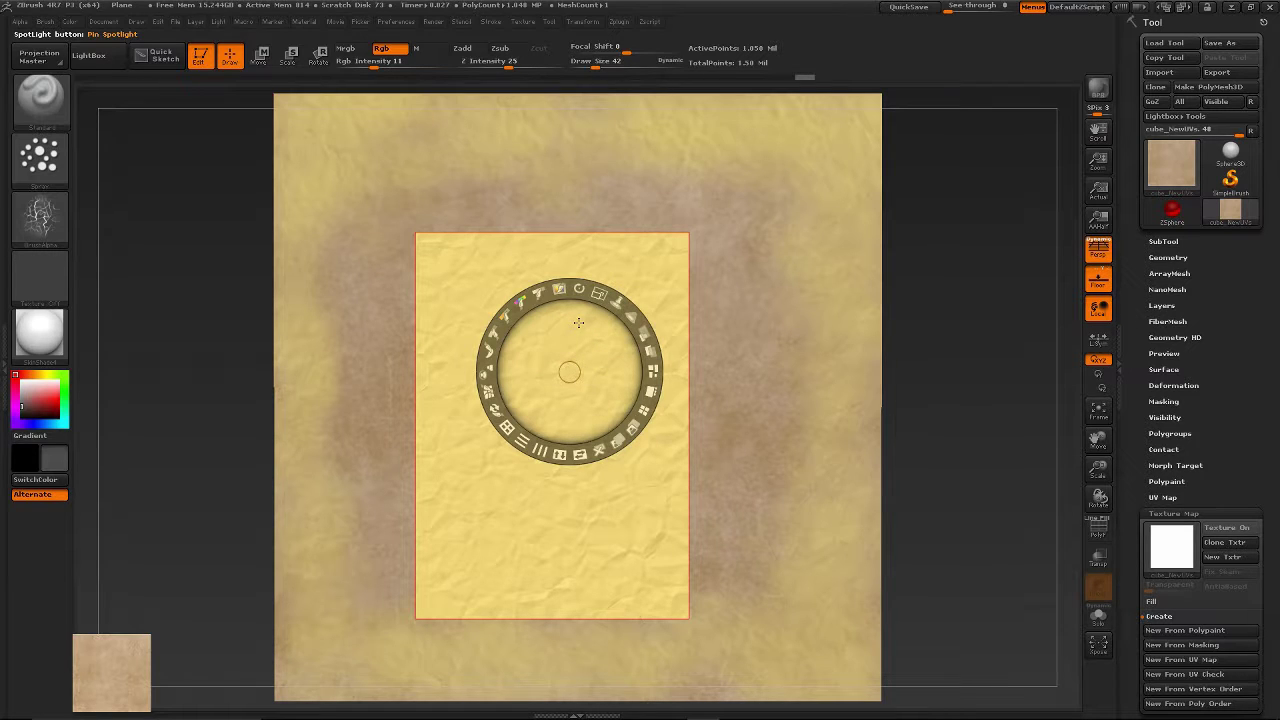
pyautogui.click(506, 319)
pyautogui.click(508, 317)
pyautogui.moveTo(508, 316); pyautogui.dragTo(529, 378)
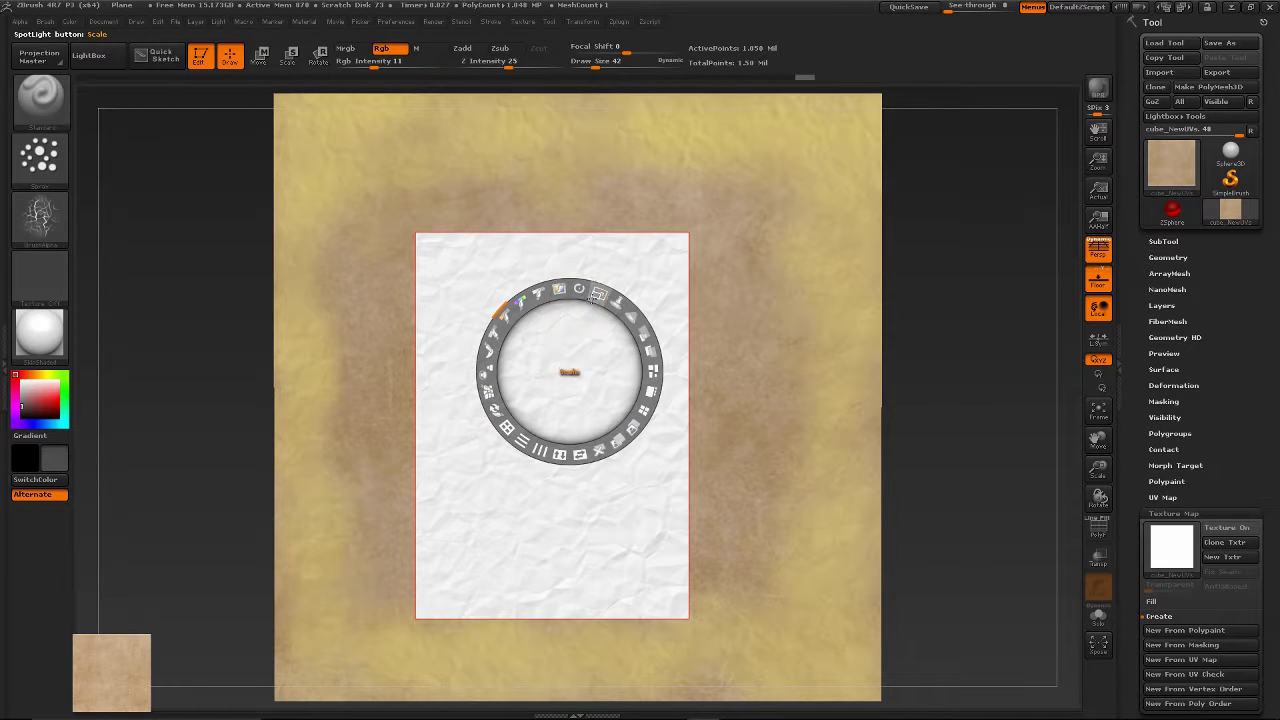
# Enlarge the white paper image and reposition it so that it covers the whole plane
pyautogui.moveTo(598, 294); pyautogui.dragTo(846, 346)
pyautogui.moveTo(598, 376); pyautogui.dragTo(680, 339)
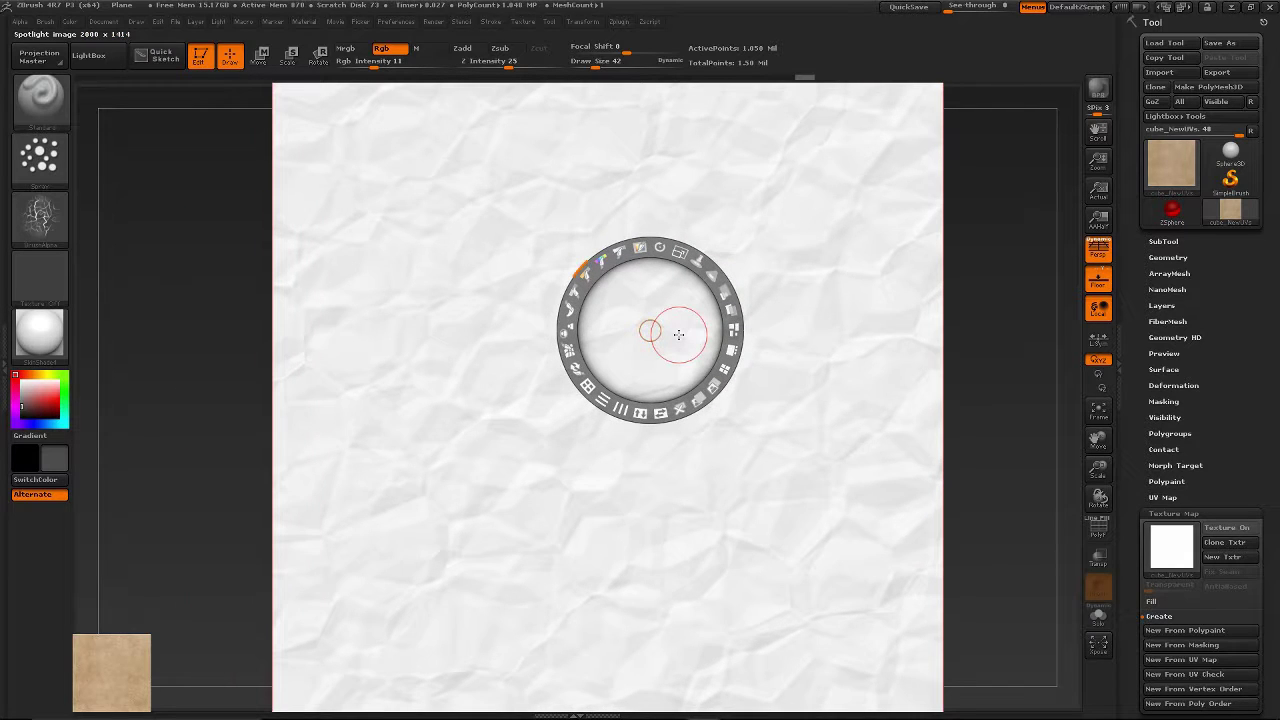
pyautogui.hotkey('shift', 'z')
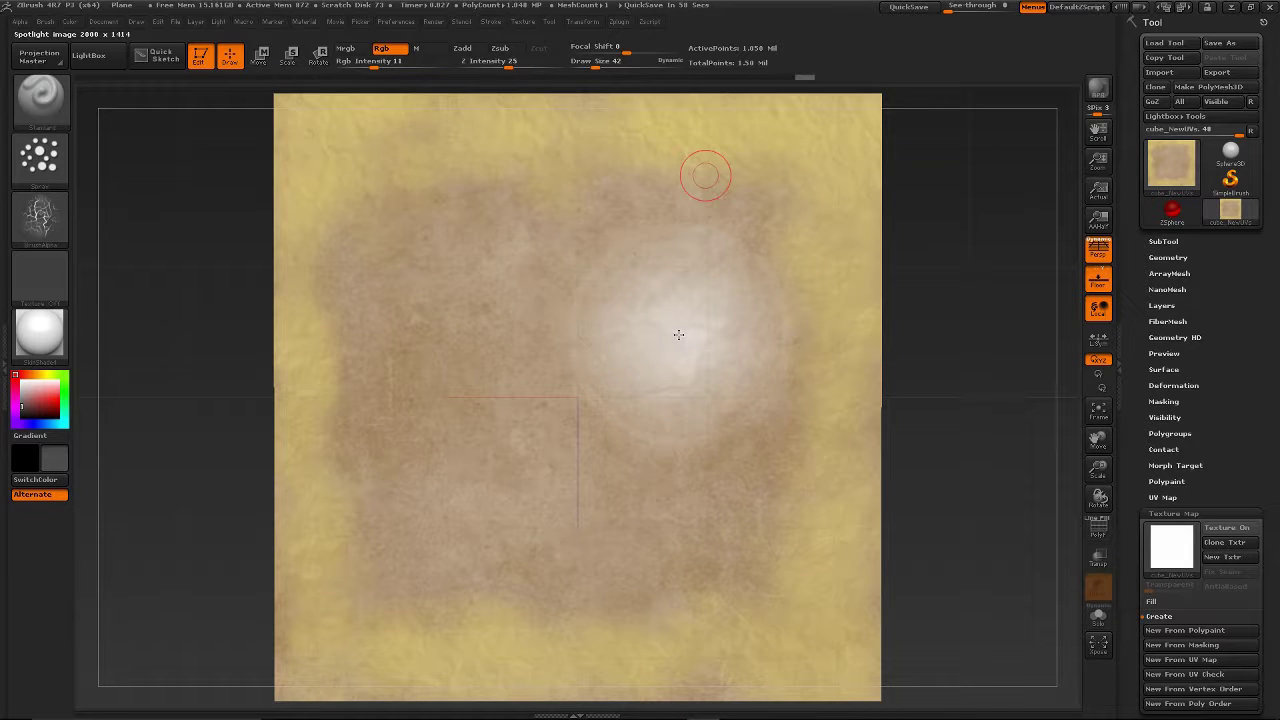
# Set the brush to Zadd with Z Intensity 3, the DragRect stroke and Rgb Intensity 100
pyautogui.click(464, 49)
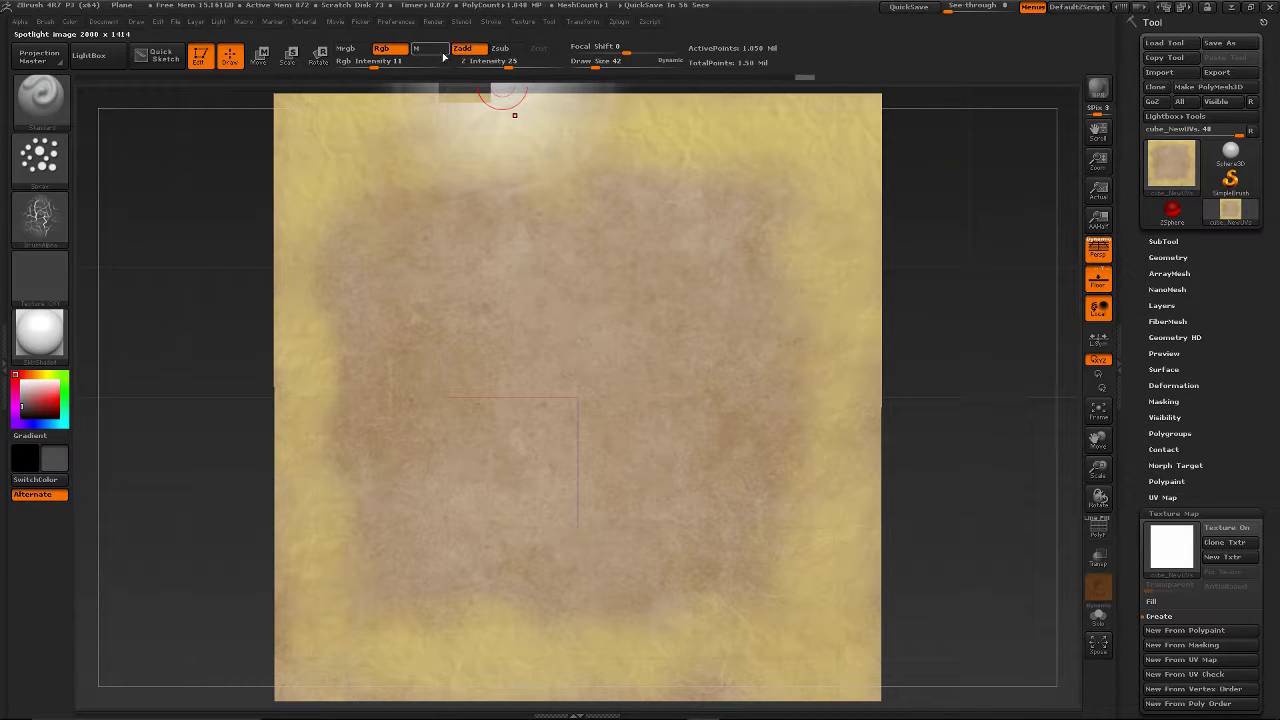
pyautogui.moveTo(509, 64); pyautogui.dragTo(467, 67)
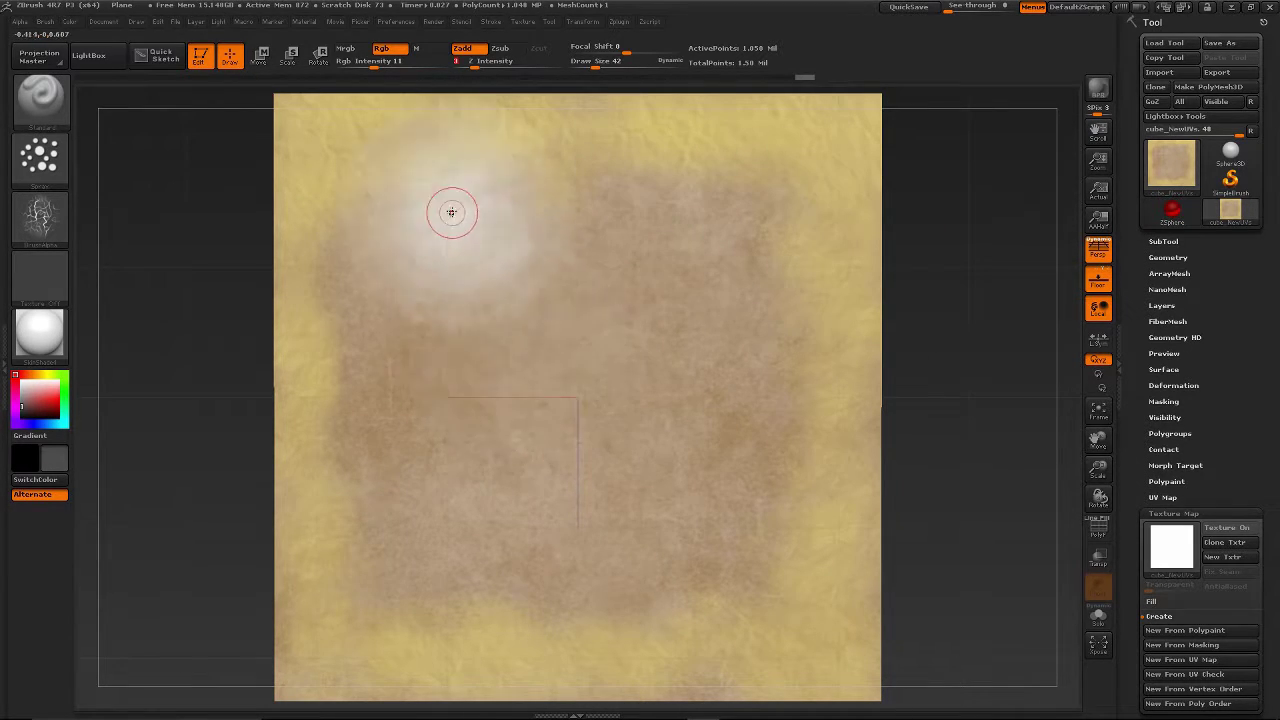
pyautogui.click(40, 155)
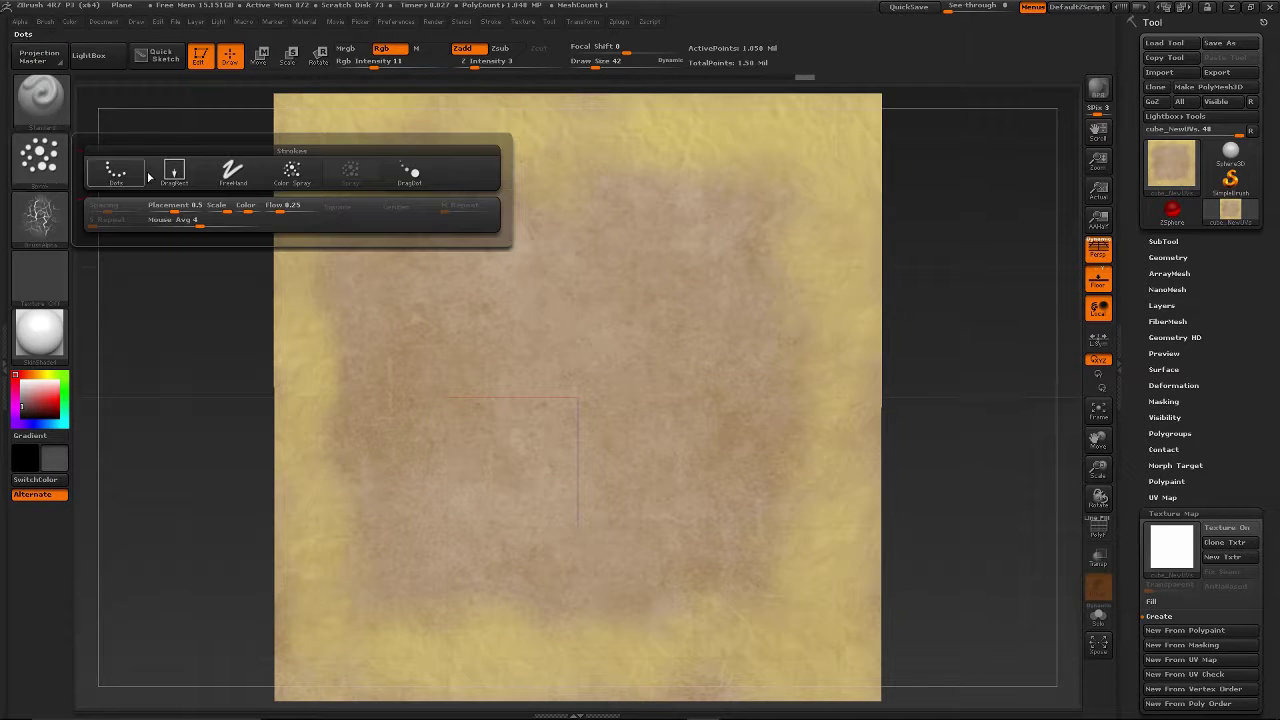
pyautogui.click(174, 174)
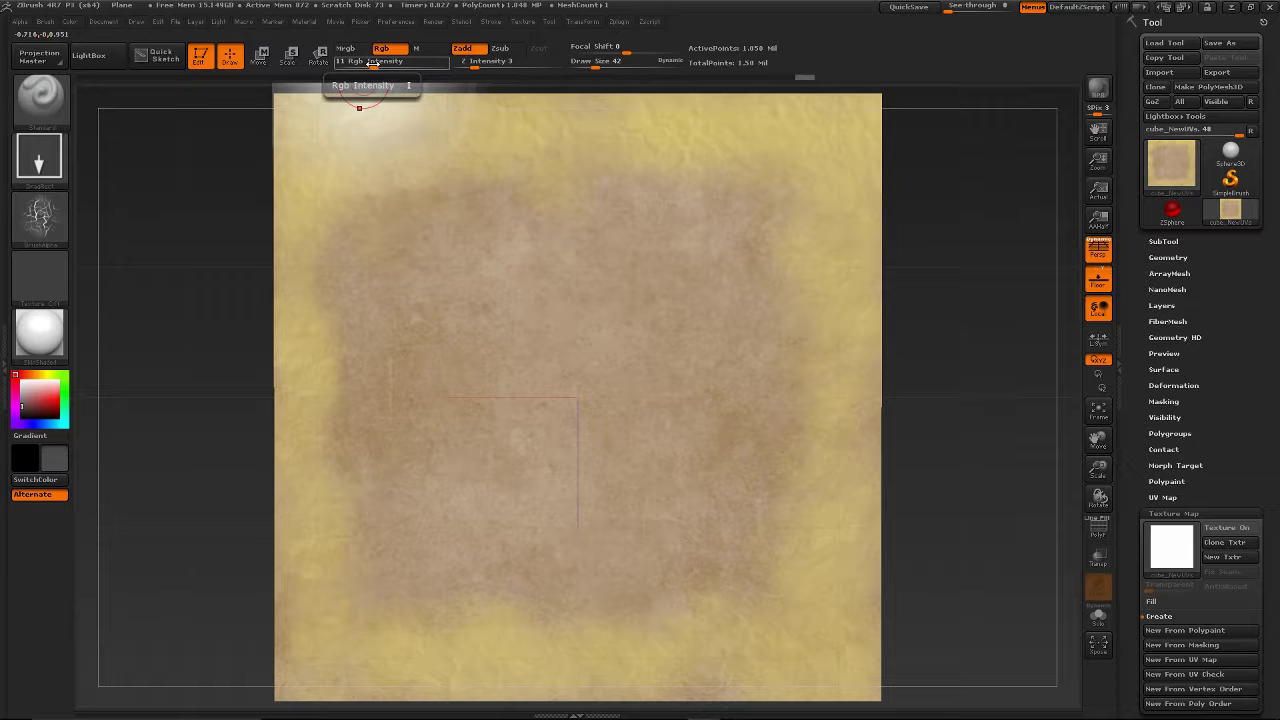
pyautogui.moveTo(371, 61); pyautogui.dragTo(443, 72)
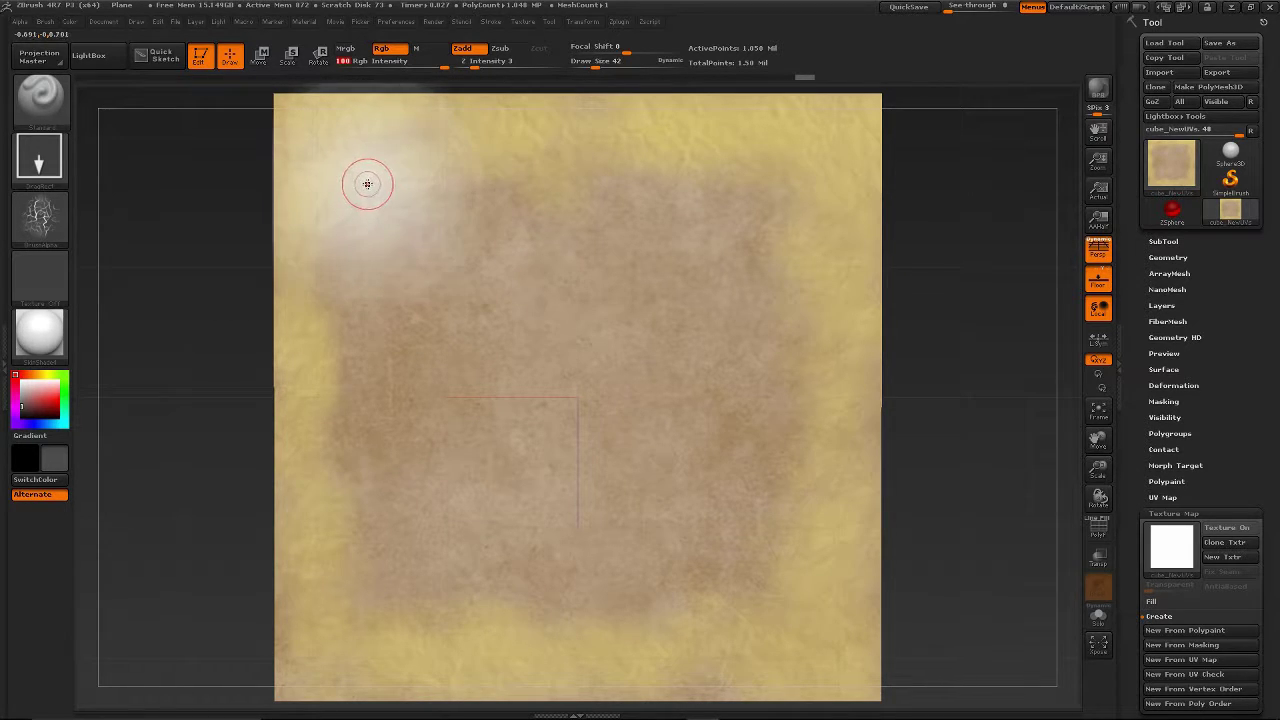
# Try stamping the white paper through the current crack-shaped alpha on the plane's upper-left corner, and undo it
pyautogui.moveTo(375, 150); pyautogui.dragTo(345, 215)
pyautogui.moveTo(430, 135); pyautogui.dragTo(455, 250)
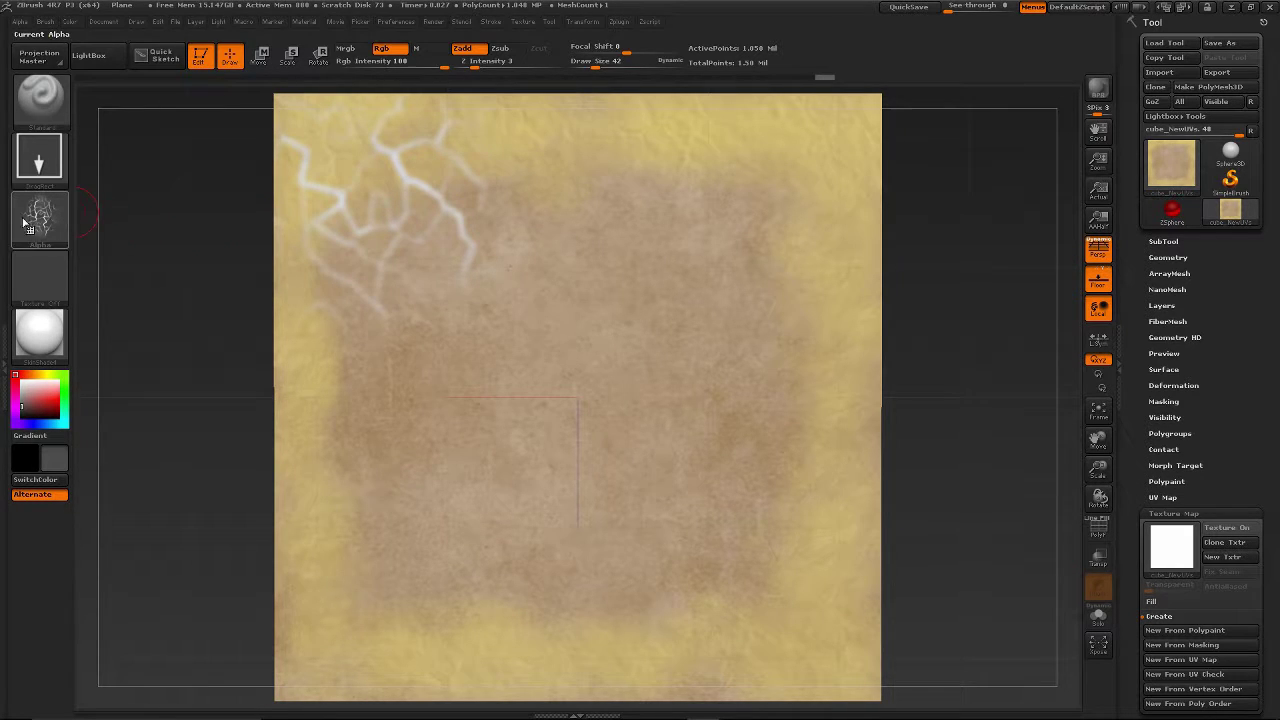
pyautogui.hotkey('ctrl', 'z')
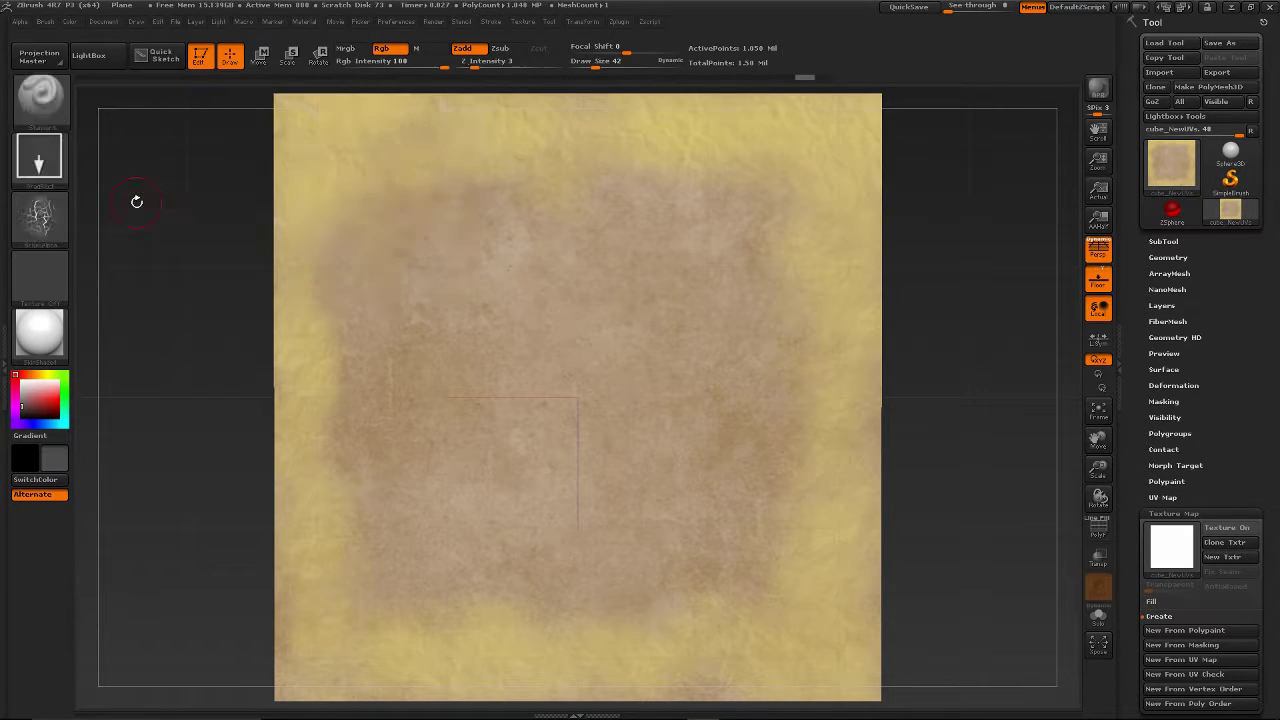
# Switch the brush alpha to the soft round Alpha 01
pyautogui.click(40, 218)
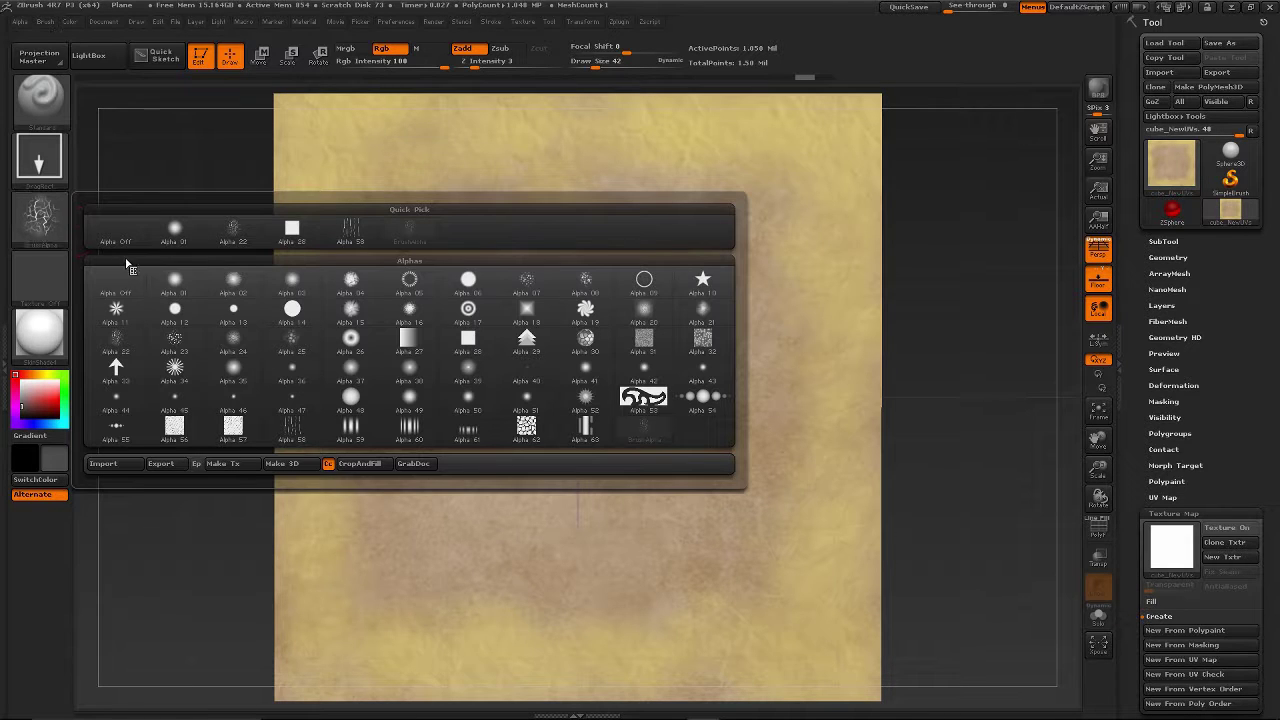
pyautogui.click(170, 283)
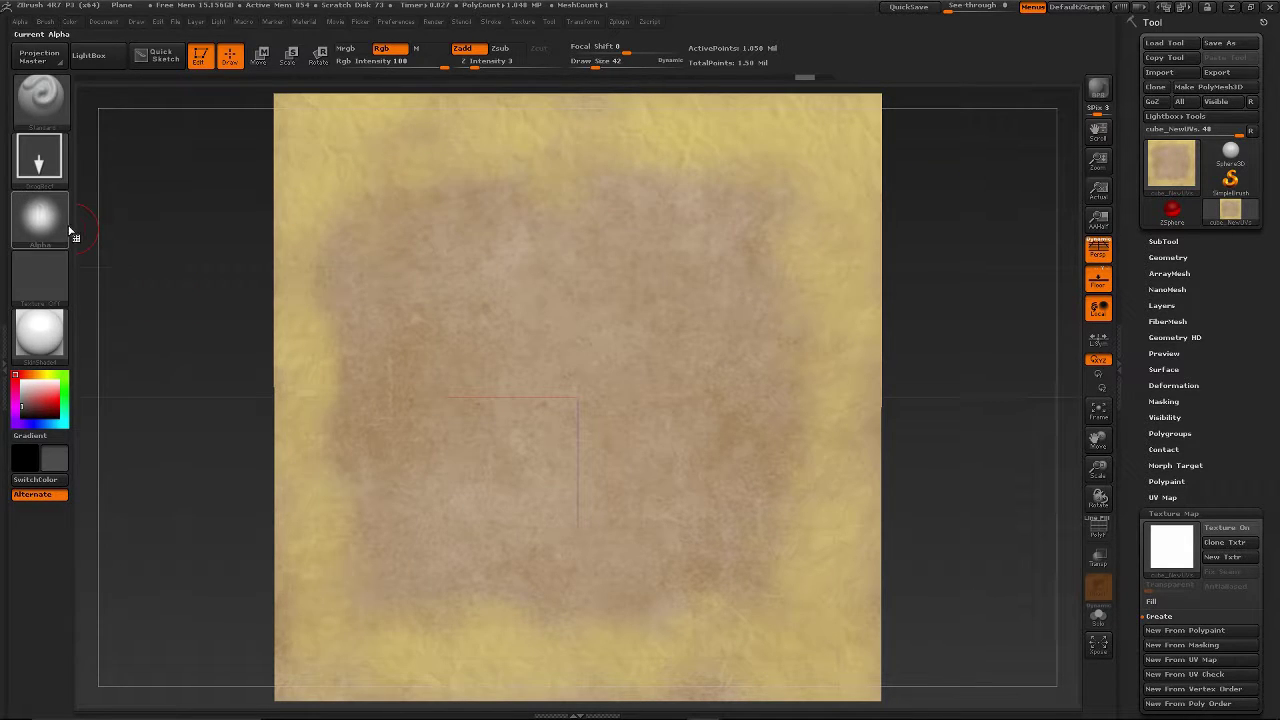
# Try stamping the white paper texture over the plane's upper-left area with the soft alpha, and undo it
pyautogui.moveTo(300, 260)
pyautogui.mouseDown()
pyautogui.moveTo(323, 131)
pyautogui.moveTo(309, 174)
pyautogui.moveTo(343, 188)
pyautogui.moveTo(571, 503)
pyautogui.mouseUp()
pyautogui.hotkey('ctrl', 'z')
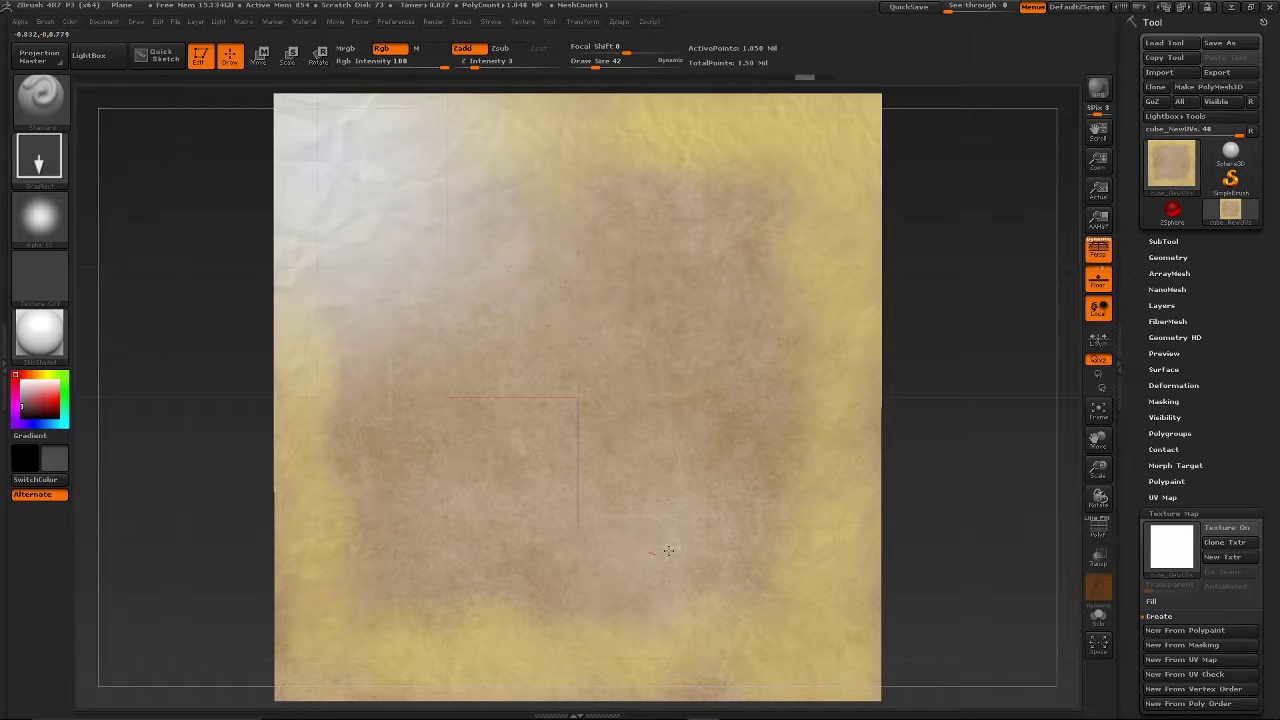
pyautogui.moveTo(668, 551); pyautogui.dragTo(666, 553)
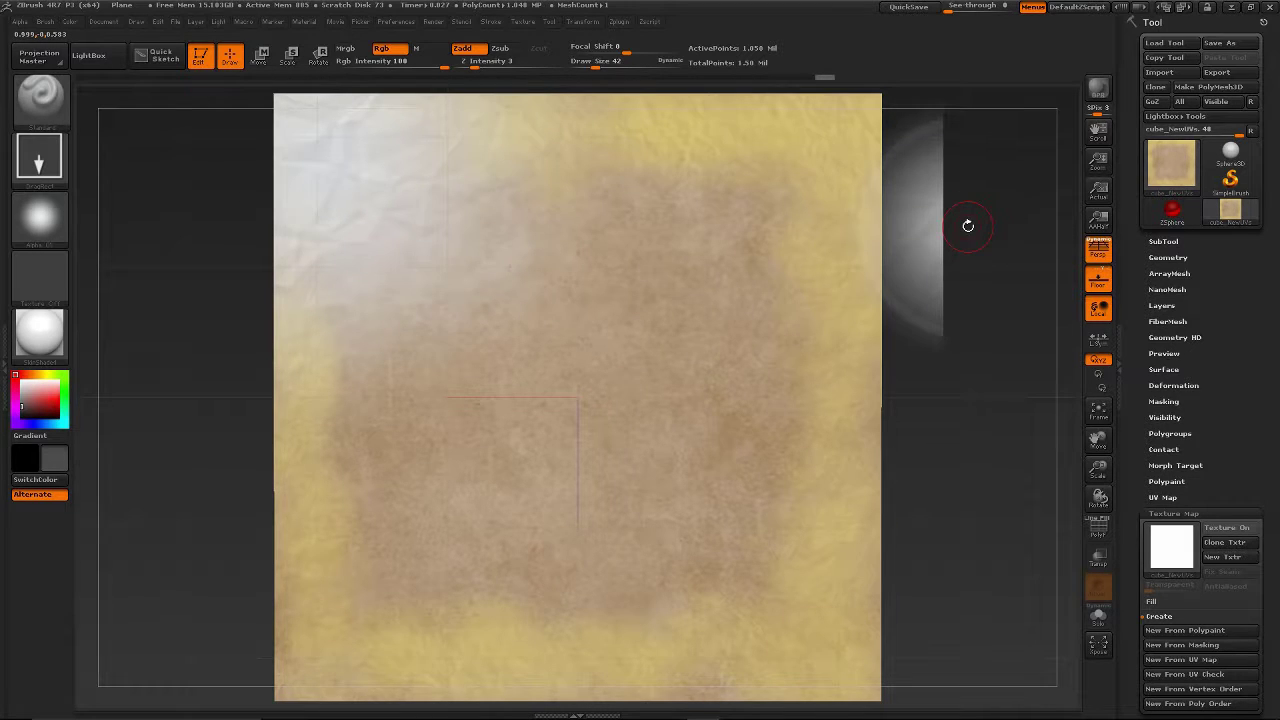
pyautogui.press('ctrl')
pyautogui.press('ctrl')
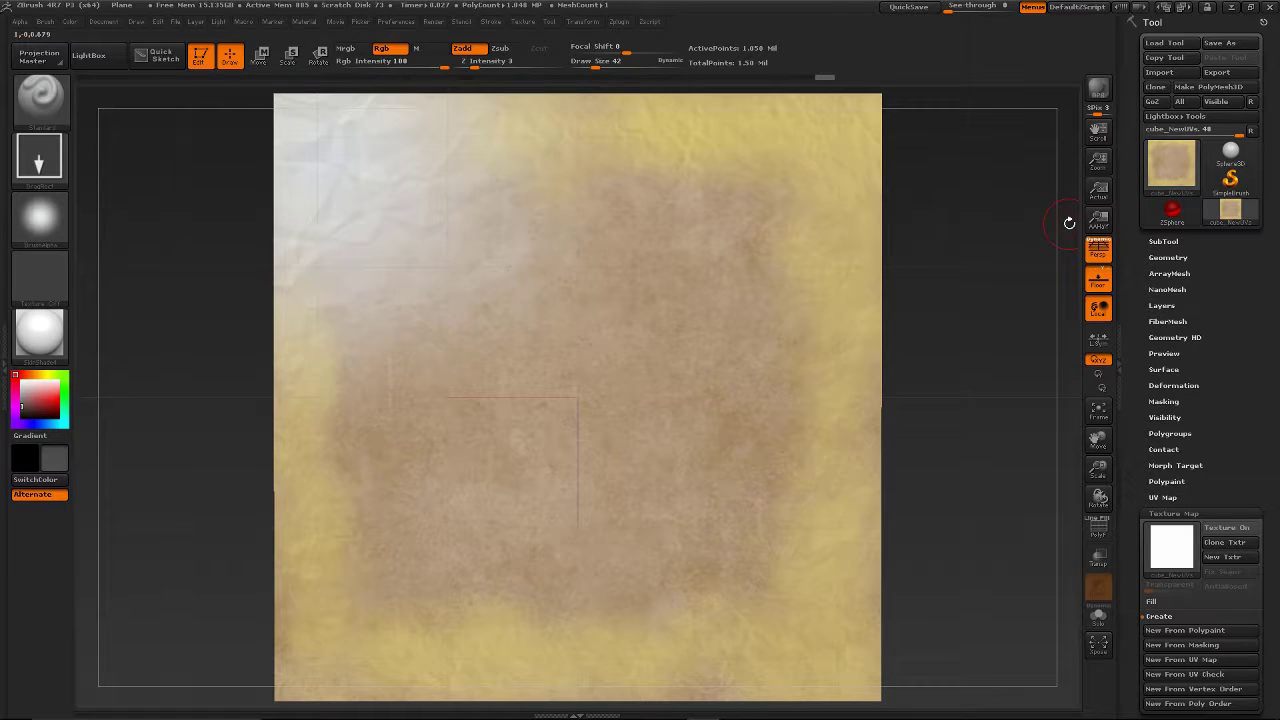
pyautogui.press('ctrl')
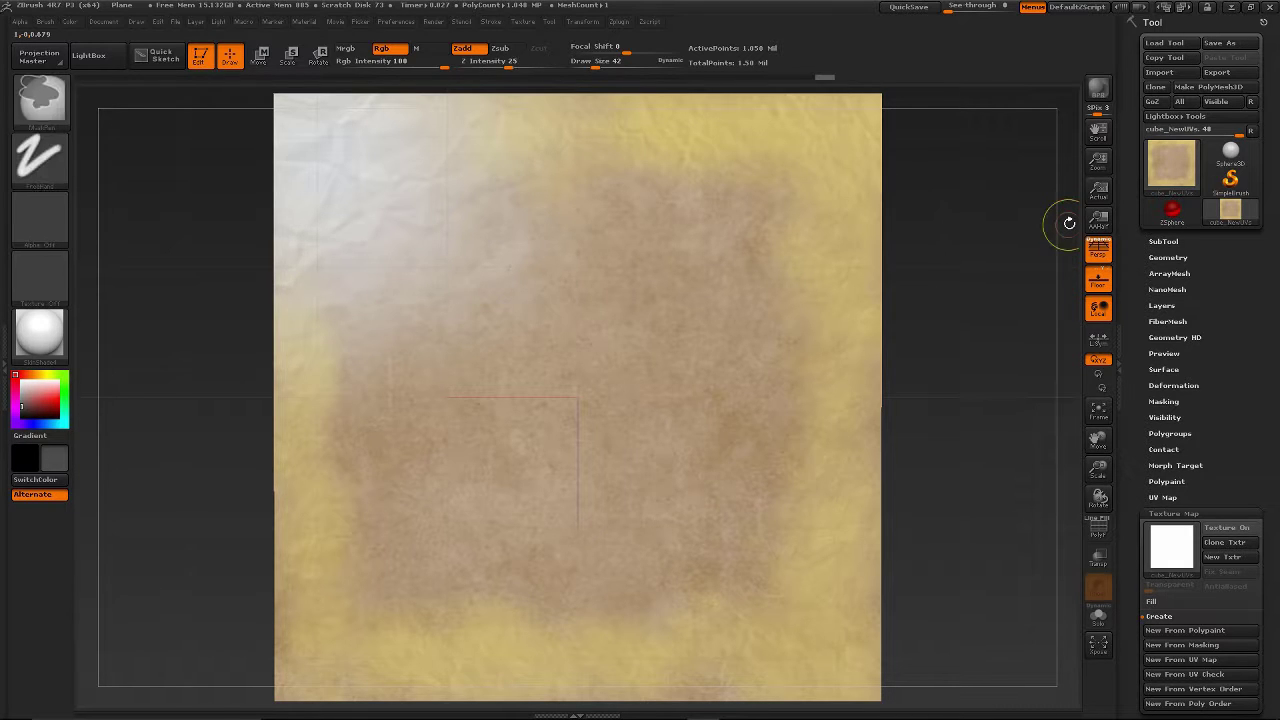
pyautogui.keyDown('ctrl'); pyautogui.click(1069, 222); pyautogui.keyUp('ctrl')
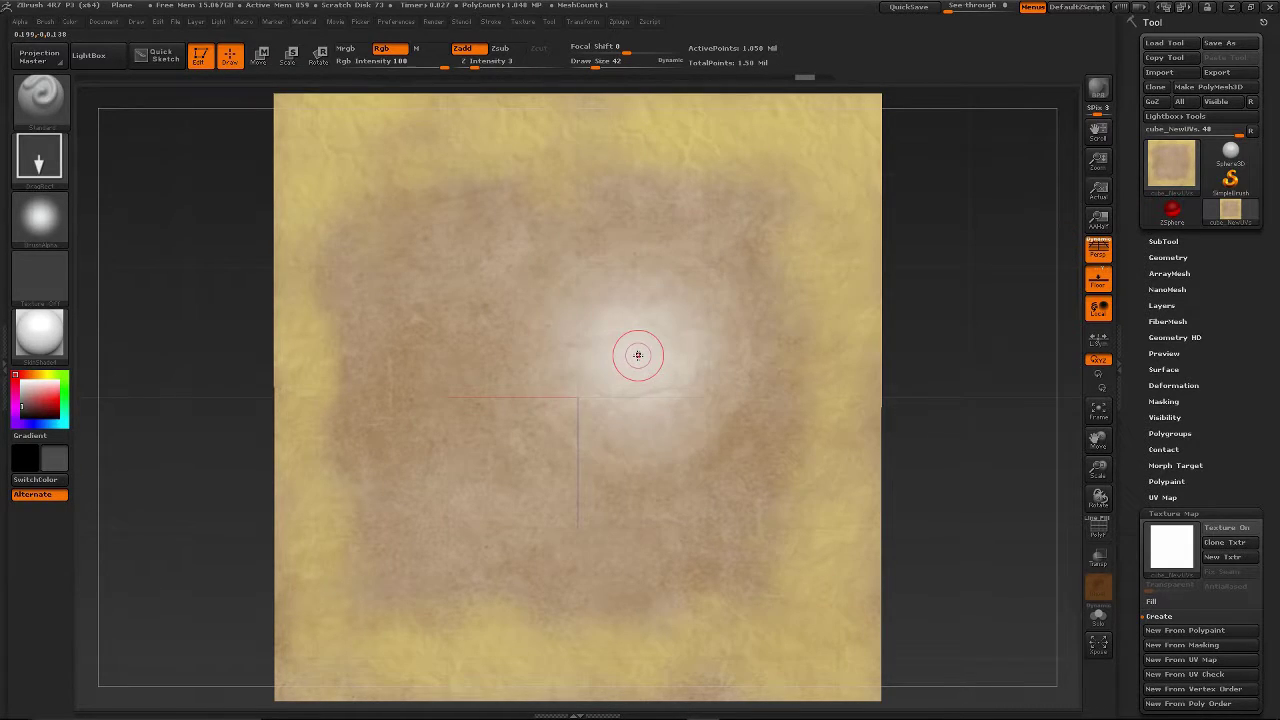
# Reopen the white paper image in Spotlight and fine-tune its saturation and tone
pyautogui.hotkey('shift', 'z')
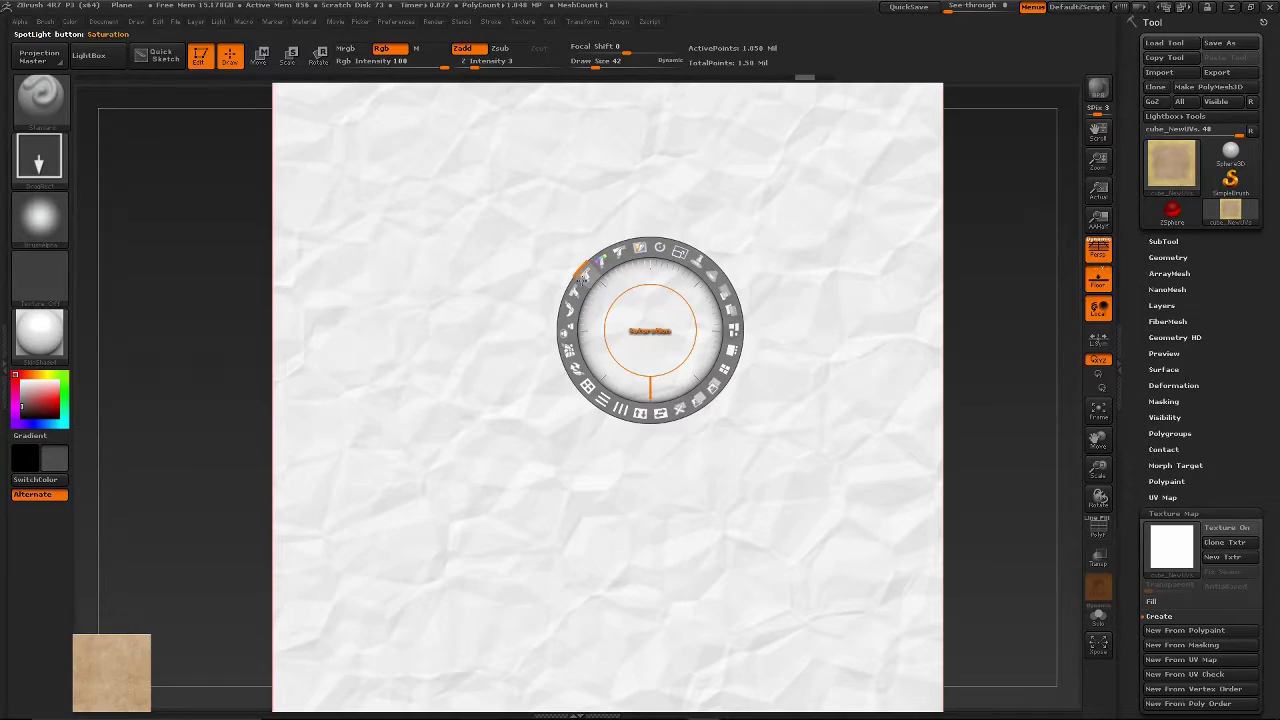
pyautogui.moveTo(583, 275); pyautogui.dragTo(621, 358)
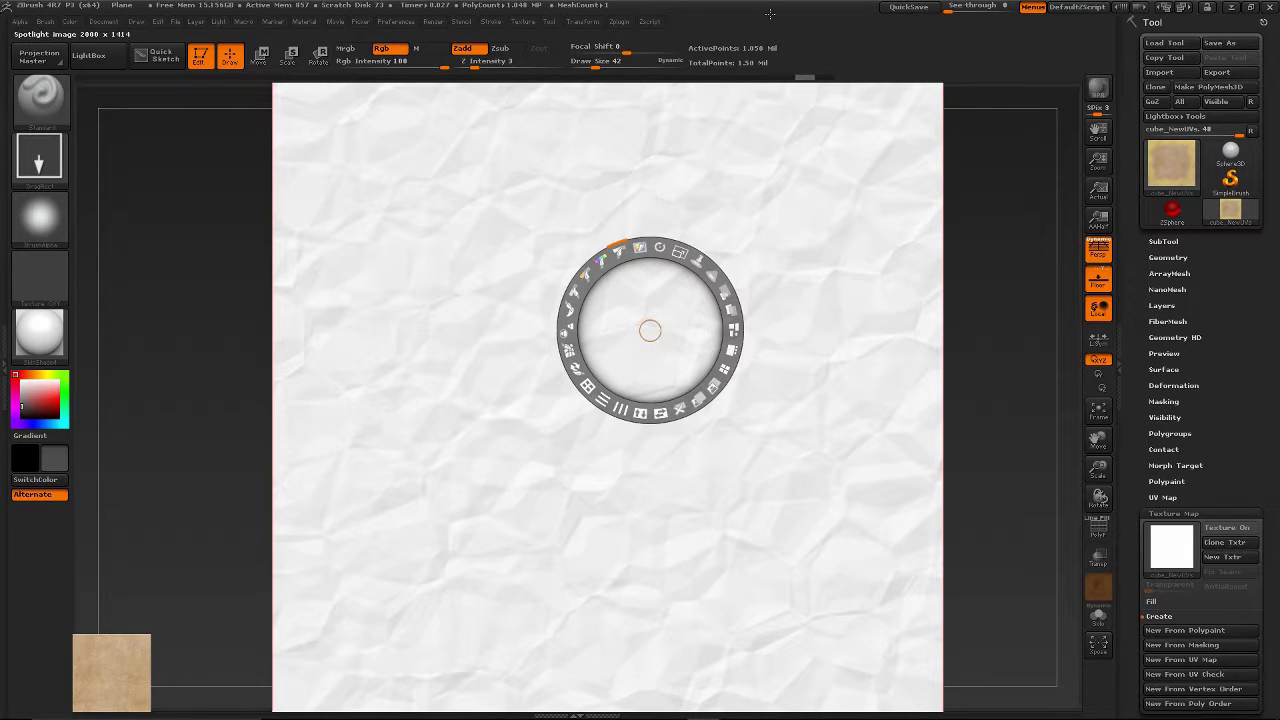
pyautogui.moveTo(618, 254); pyautogui.dragTo(634, 280)
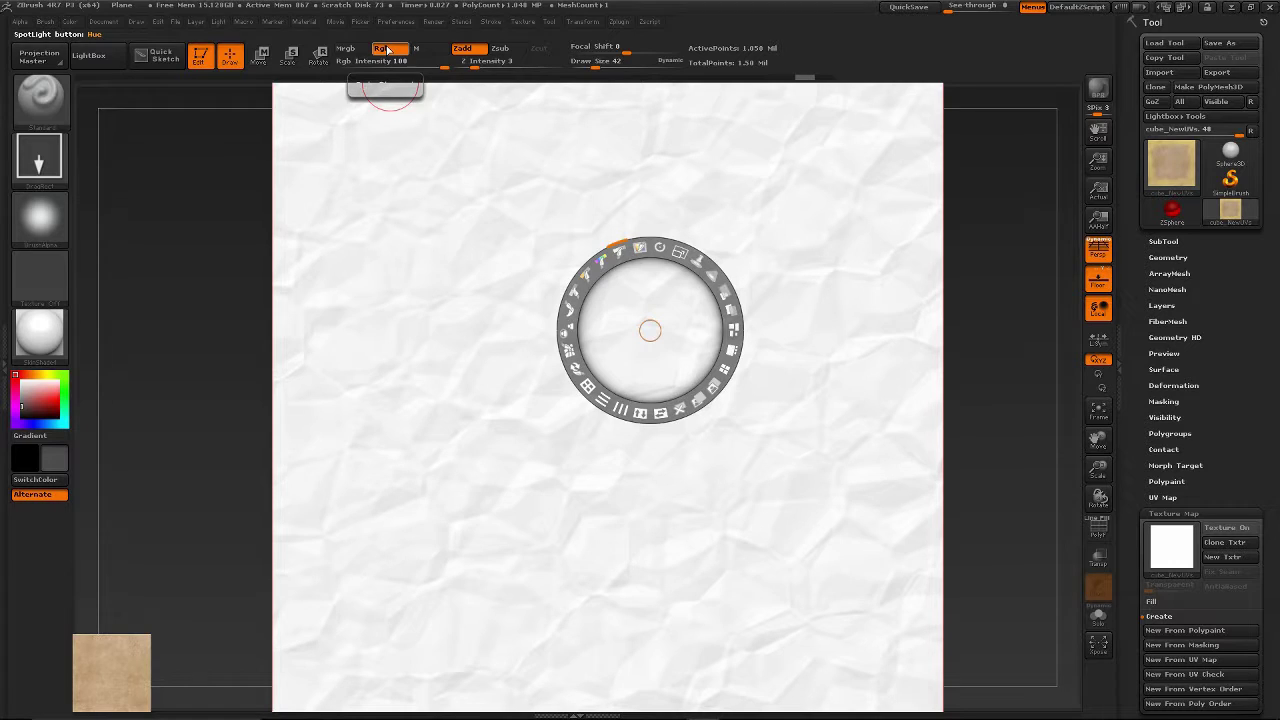
# Turn off Rgb so that the brush only adds relief with Zadd, and leave Spotlight's image editing
pyautogui.click(390, 50)
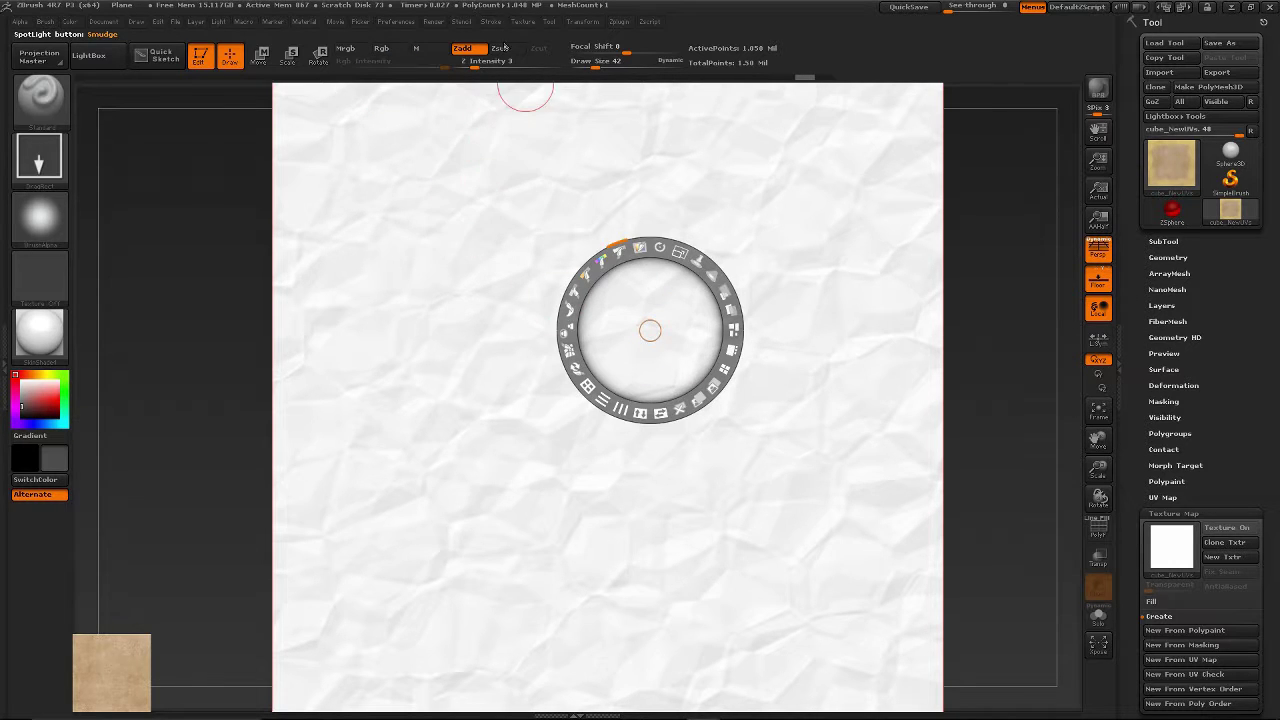
pyautogui.moveTo(602, 398); pyautogui.dragTo(626, 308)
pyautogui.press('z')
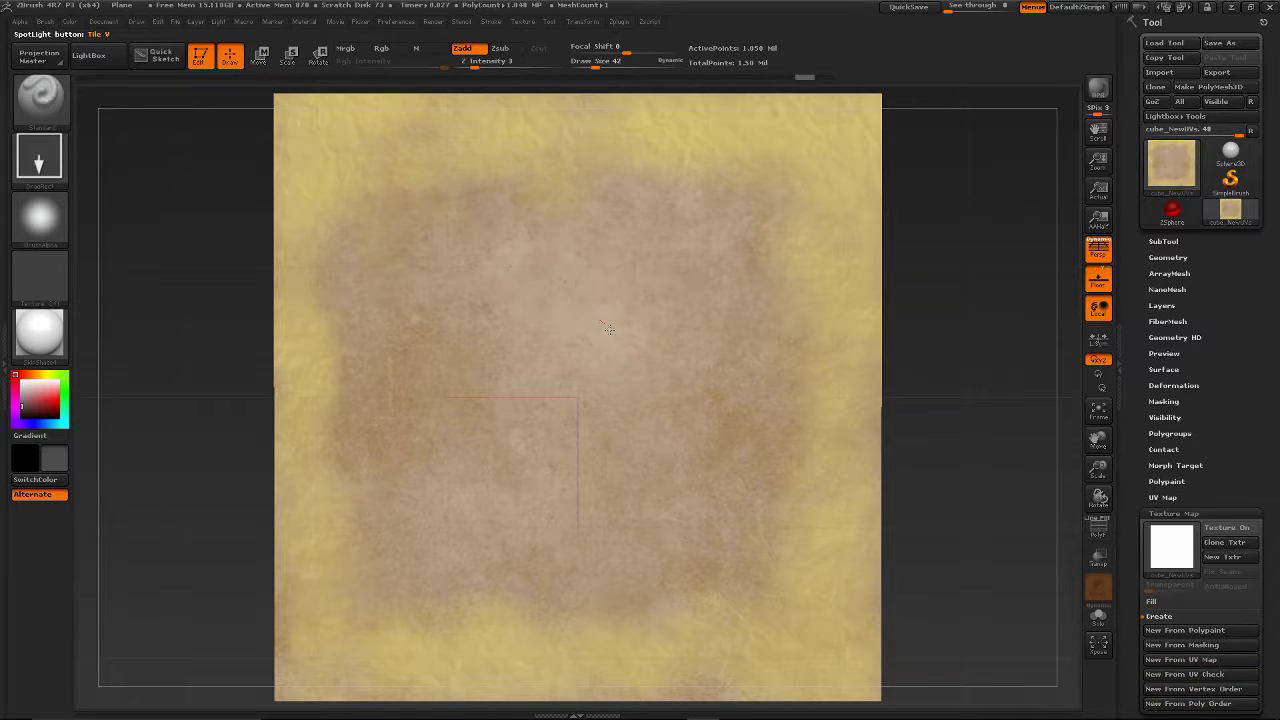
# Try stamping the crumpled-paper relief on the plane's upper-left corner at Z Intensity 38, and undo it
pyautogui.moveTo(611, 331); pyautogui.dragTo(622, 344)
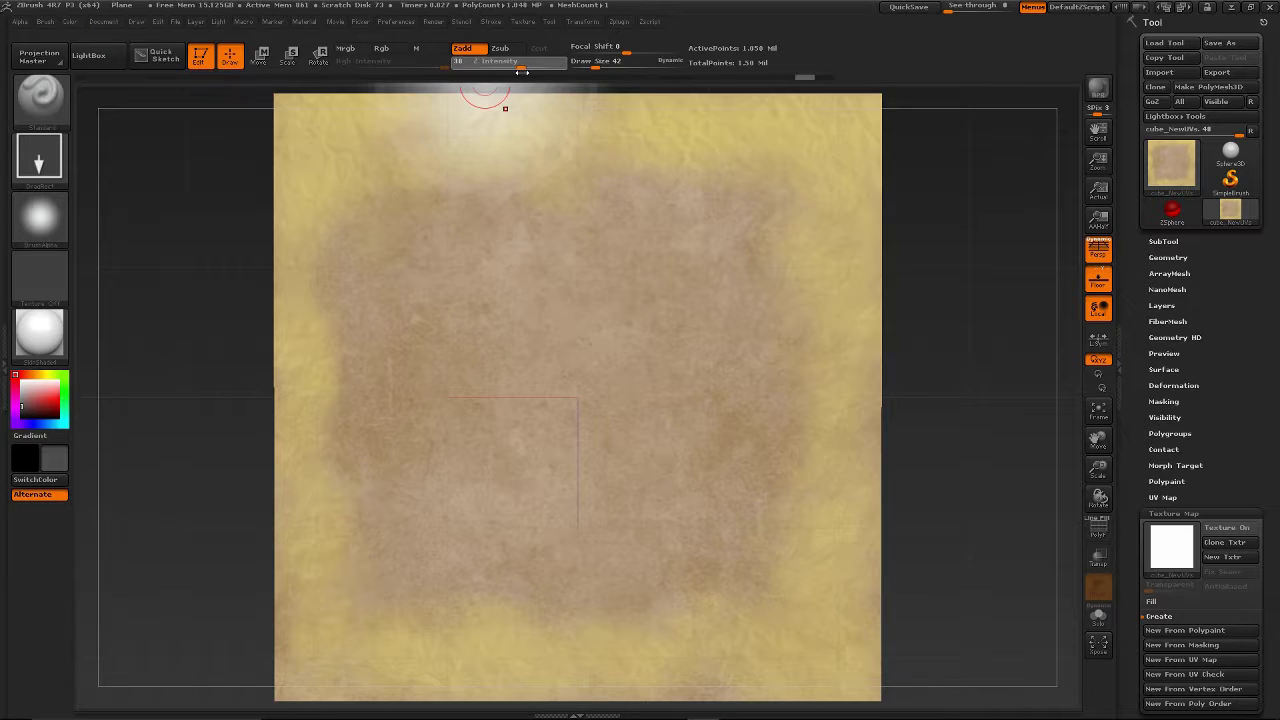
pyautogui.moveTo(370, 183)
pyautogui.mouseDown()
pyautogui.moveTo(435, 269)
pyautogui.moveTo(454, 261)
pyautogui.moveTo(515, 303)
pyautogui.mouseUp()
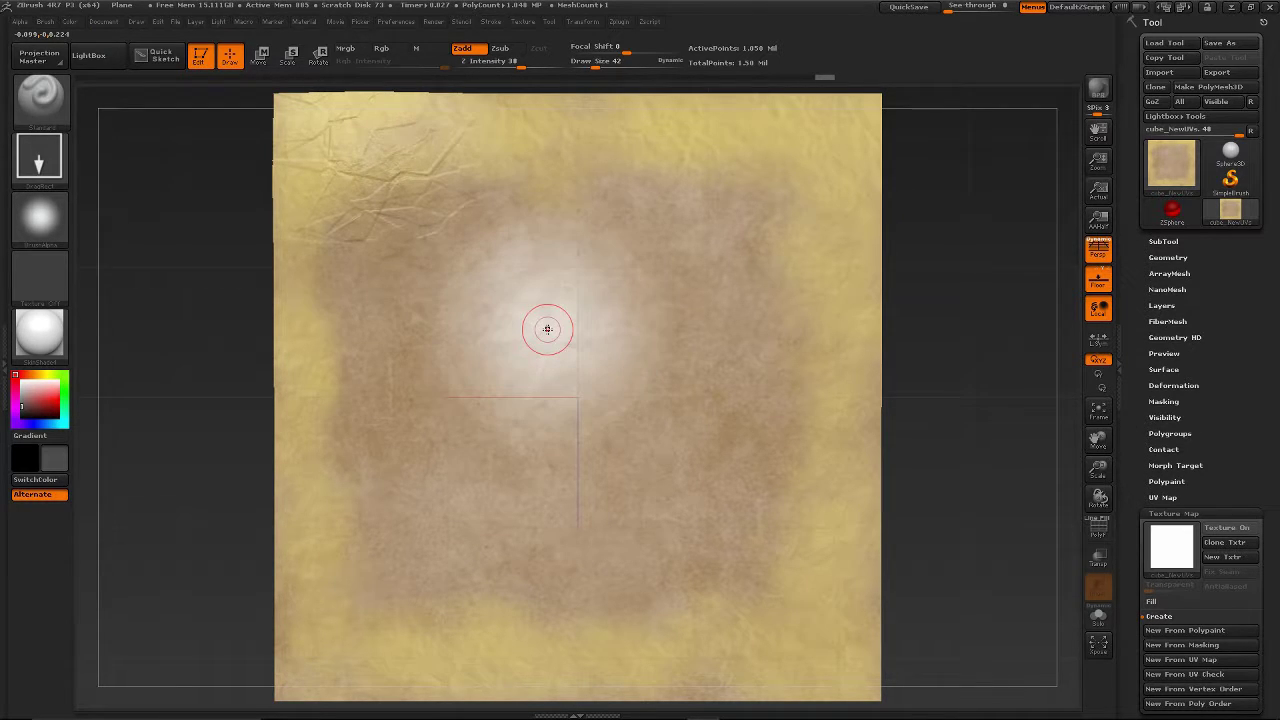
pyautogui.hotkey('ctrl', 'z')
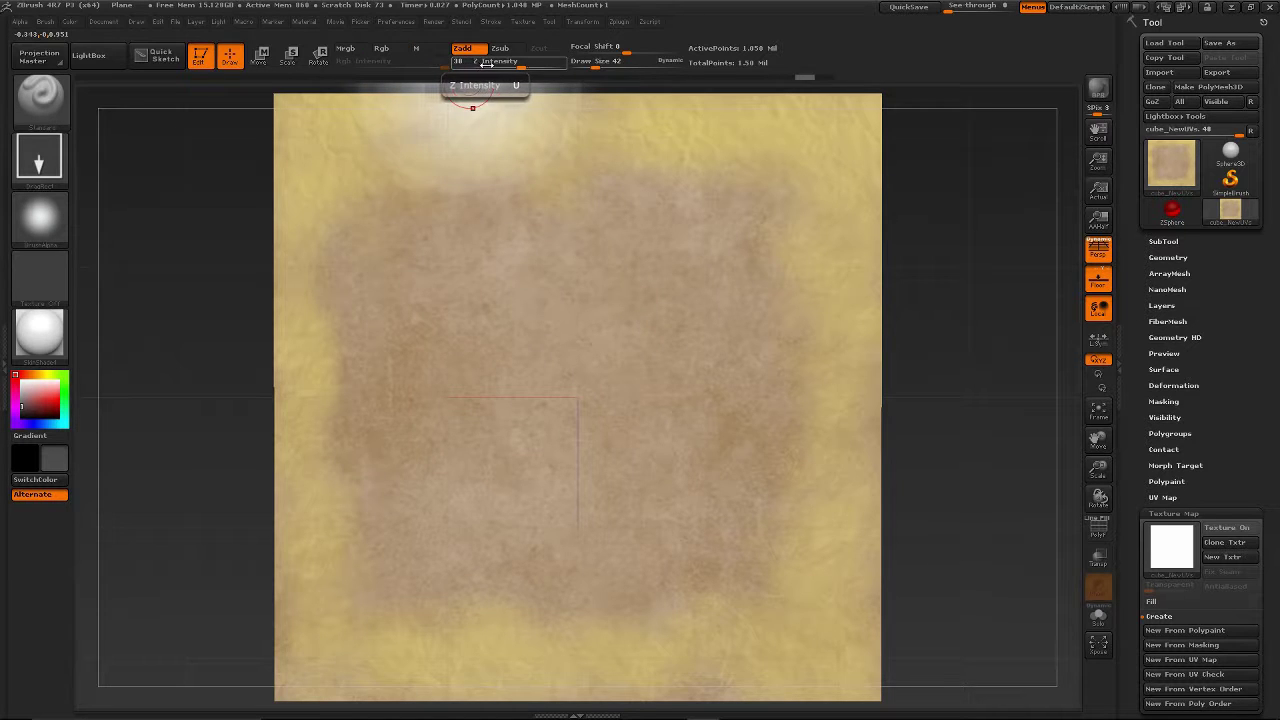
# Set the Z Intensity to 11 and stamp crumpled-paper relief along the plane's upper border and corners
pyautogui.moveTo(487, 64); pyautogui.dragTo(491, 64)
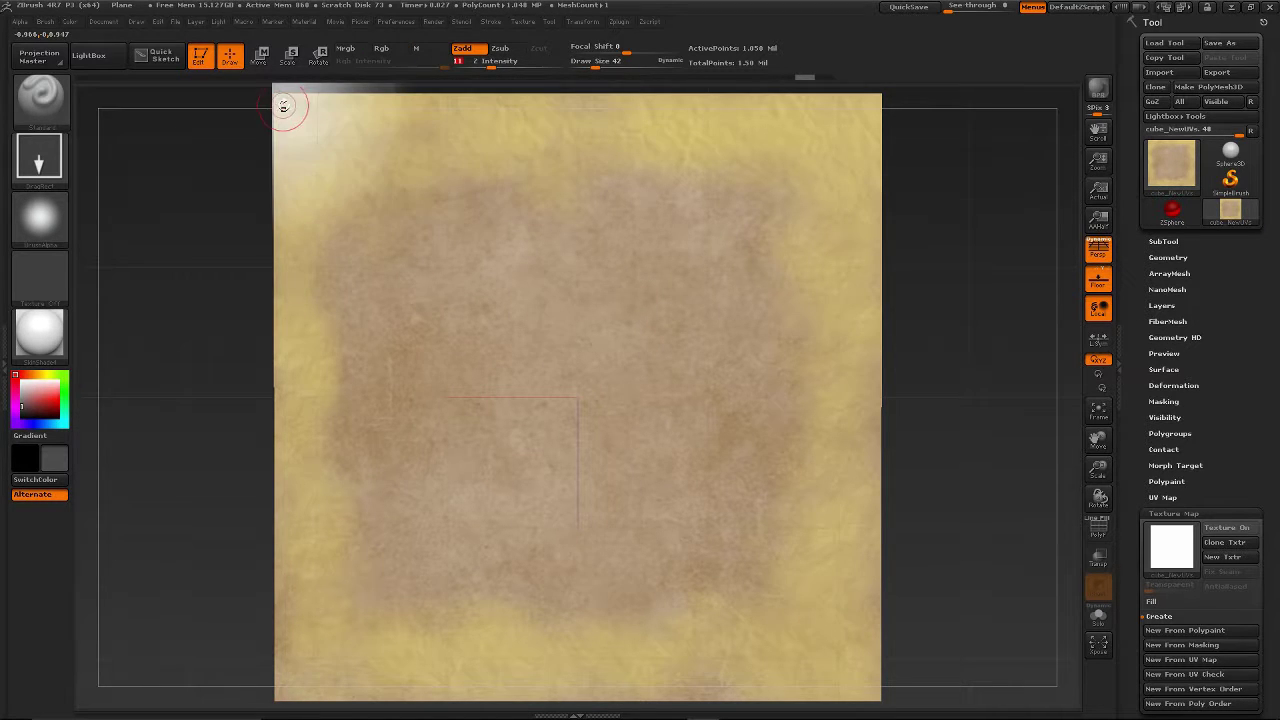
pyautogui.moveTo(271, 119)
pyautogui.mouseDown()
pyautogui.moveTo(327, 149)
pyautogui.moveTo(282, 107)
pyautogui.mouseUp()
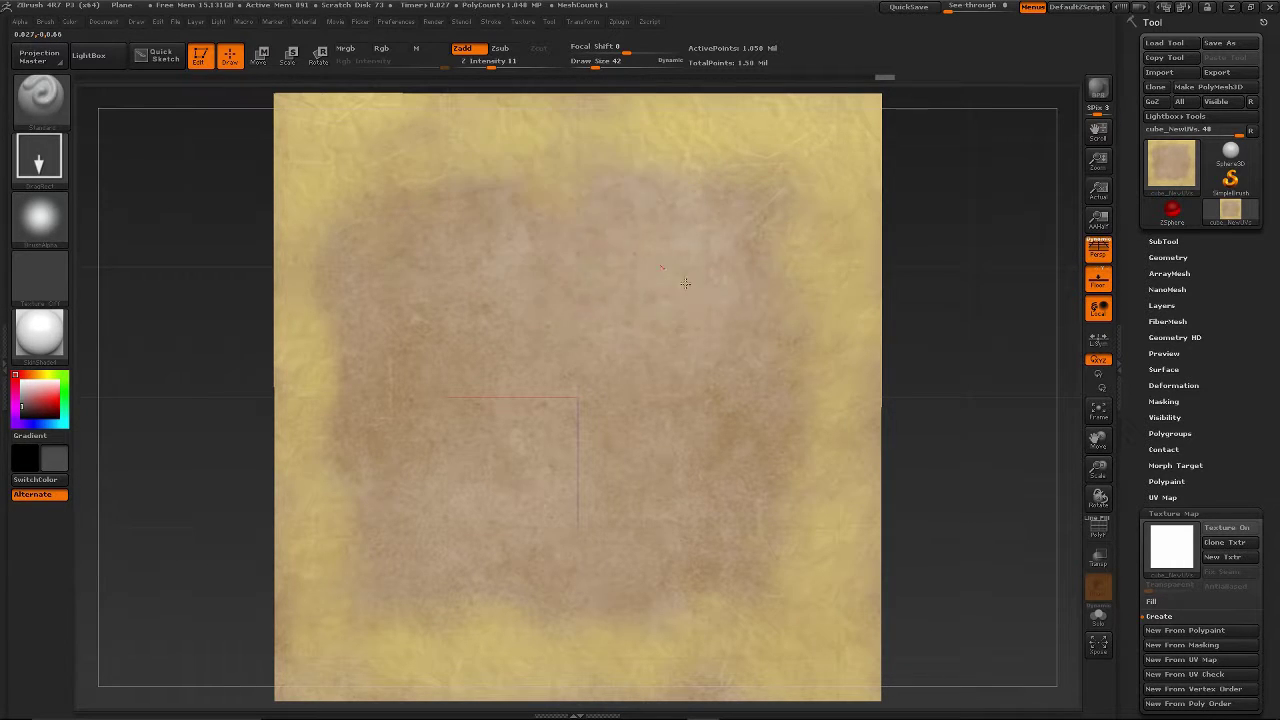
pyautogui.hotkey('shift', 'z')
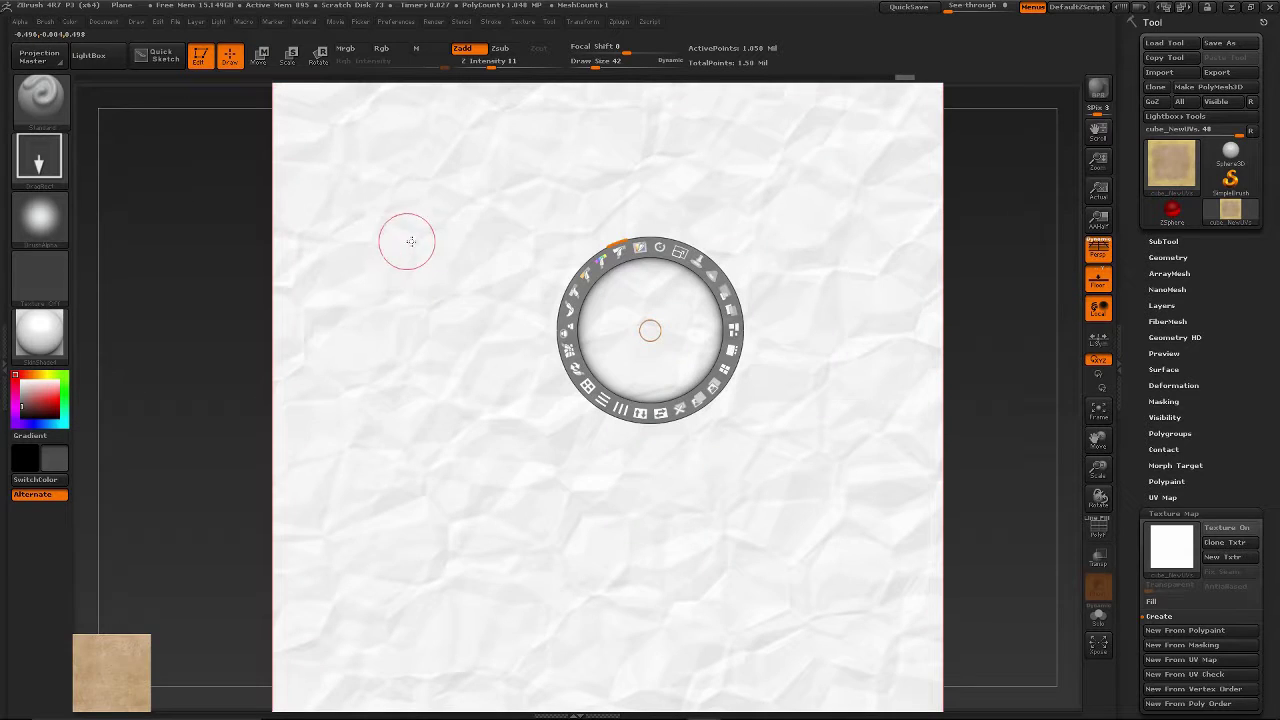
pyautogui.press('z')
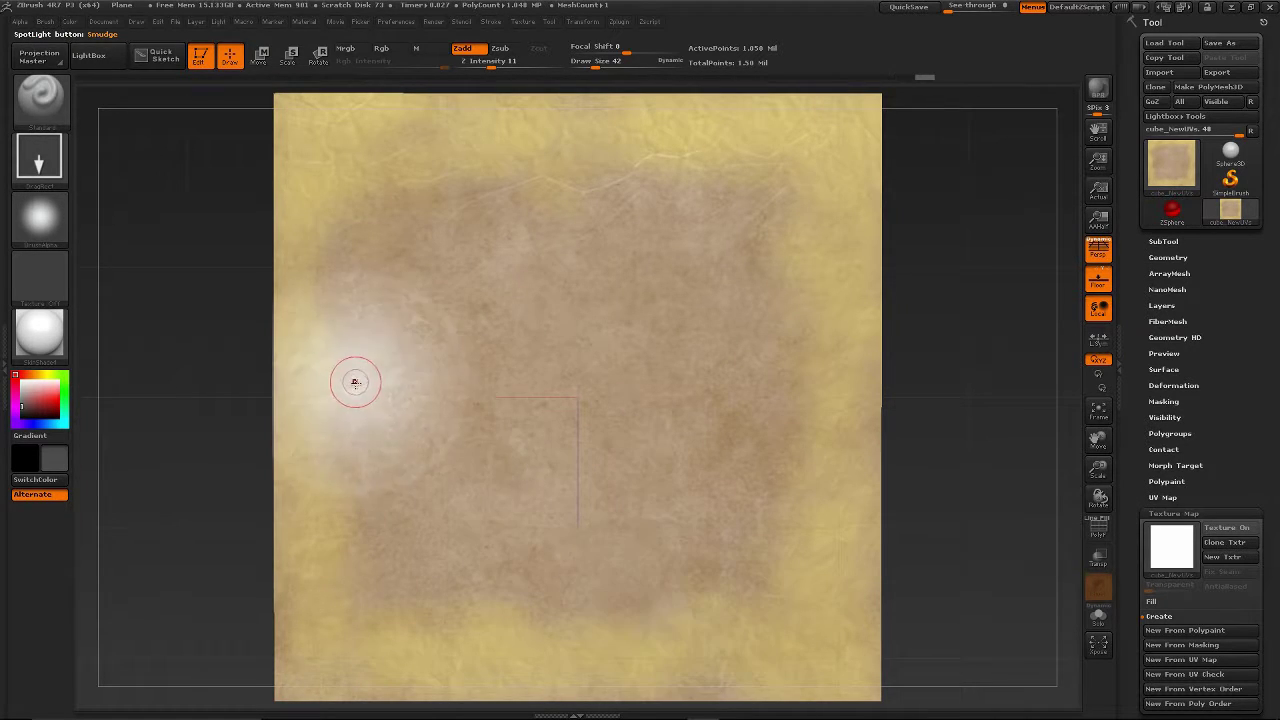
# Stamp the crumpled-paper relief over the plane's lower border and central area
pyautogui.moveTo(556, 600); pyautogui.dragTo(594, 642)
pyautogui.moveTo(615, 303); pyautogui.dragTo(736, 468)
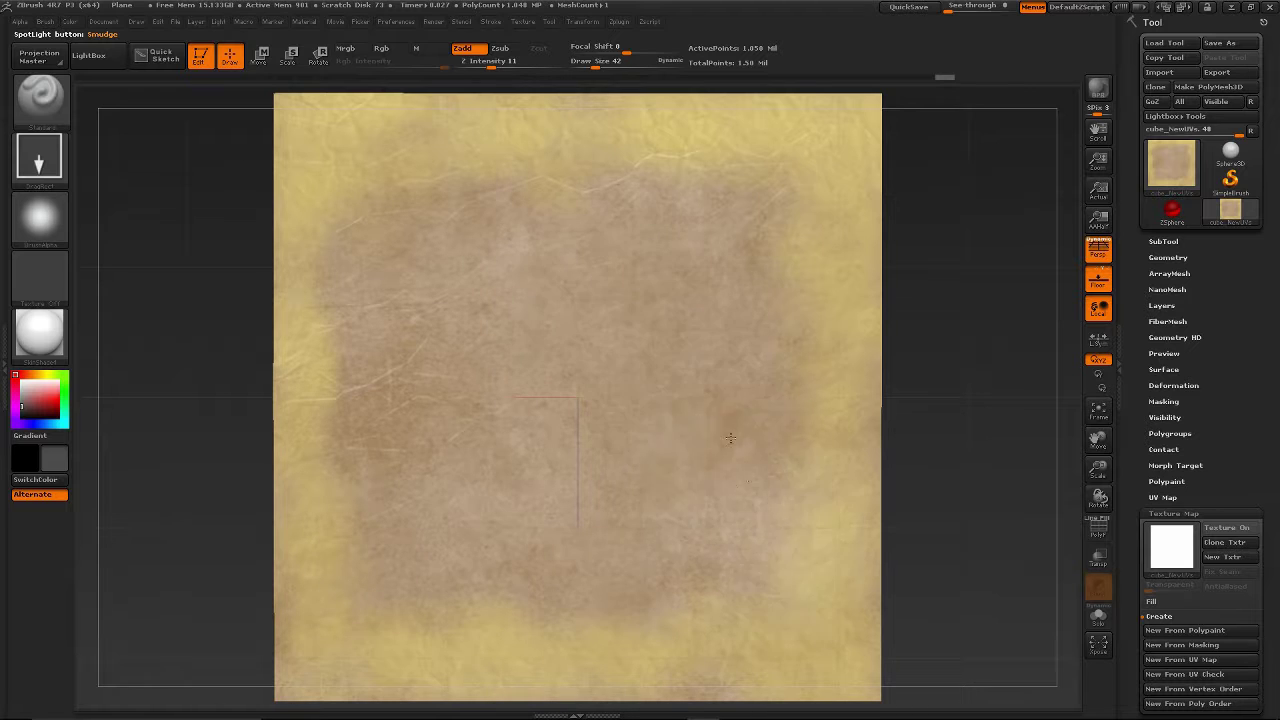
pyautogui.moveTo(643, 268); pyautogui.dragTo(711, 381)
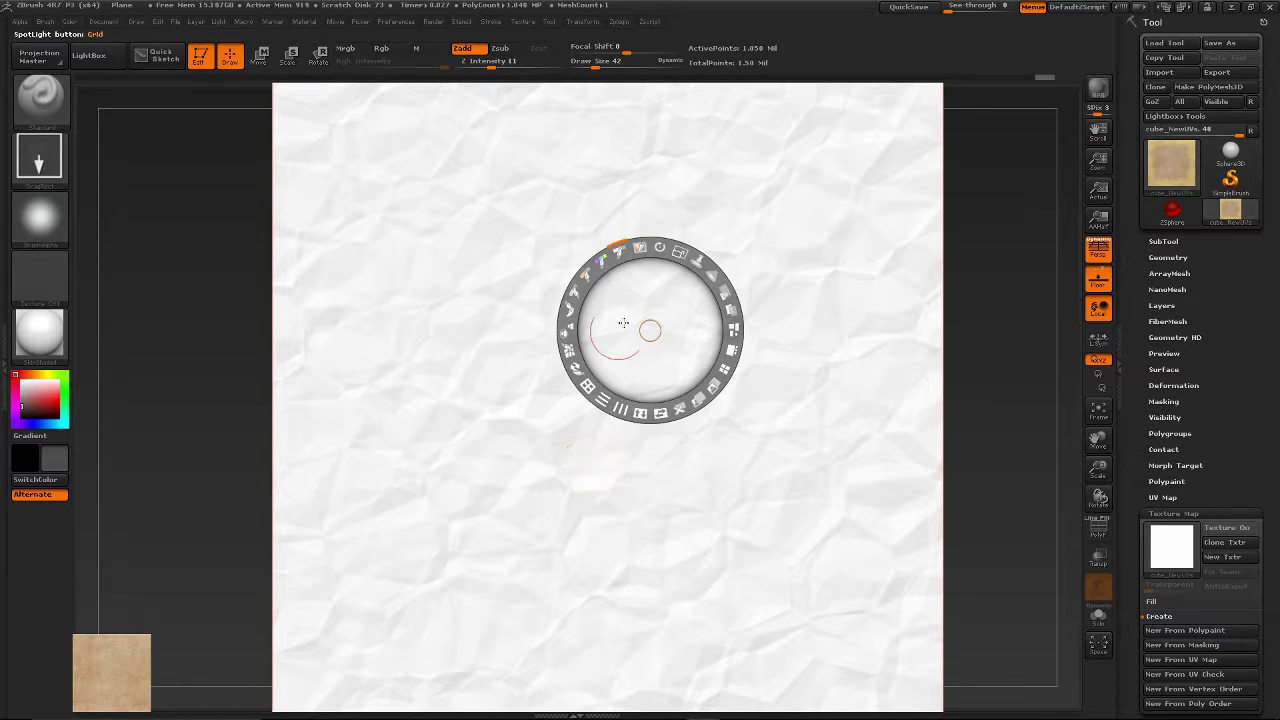
# Rotate the crumpled-paper image to landscape orientation and reposition it over the plane for a different wrinkle pattern
pyautogui.moveTo(660, 249); pyautogui.dragTo(804, 345)
pyautogui.moveTo(641, 316); pyautogui.dragTo(723, 436)
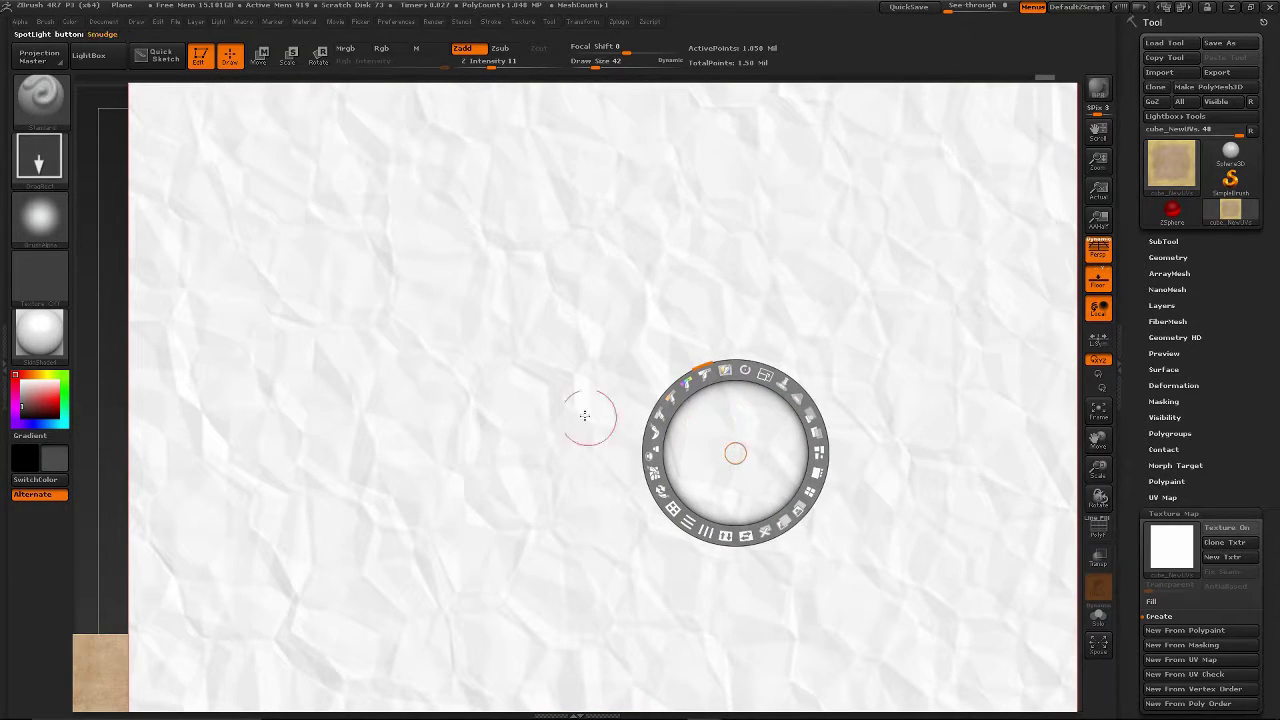
pyautogui.hotkey('shift', 'z')
# Stamp the rotated paper's wrinkle relief across the plane's middle and lower areas
pyautogui.moveTo(608, 278)
pyautogui.mouseDown()
pyautogui.moveTo(606, 380)
pyautogui.moveTo(640, 330)
pyautogui.moveTo(715, 410)
pyautogui.moveTo(784, 527)
pyautogui.mouseUp()
pyautogui.moveTo(580, 306); pyautogui.dragTo(740, 493)
pyautogui.moveTo(586, 332)
pyautogui.mouseDown()
pyautogui.moveTo(739, 490)
pyautogui.moveTo(539, 563)
pyautogui.mouseUp()
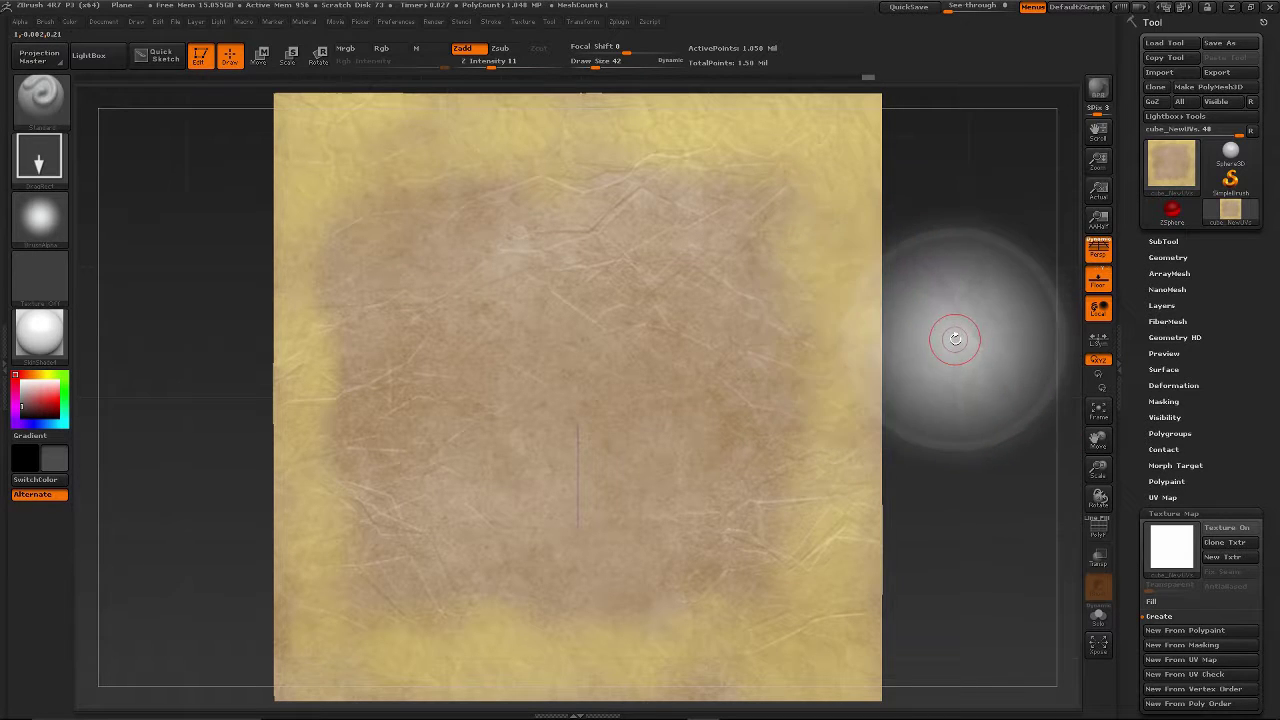
# Inspect the plane's thickness edge-on with perspective off, and return to the framed front view with perspective on
pyautogui.moveTo(955, 338)
pyautogui.mouseDown()
pyautogui.moveTo(898, 358)
pyautogui.moveTo(818, 322)
pyautogui.mouseUp()
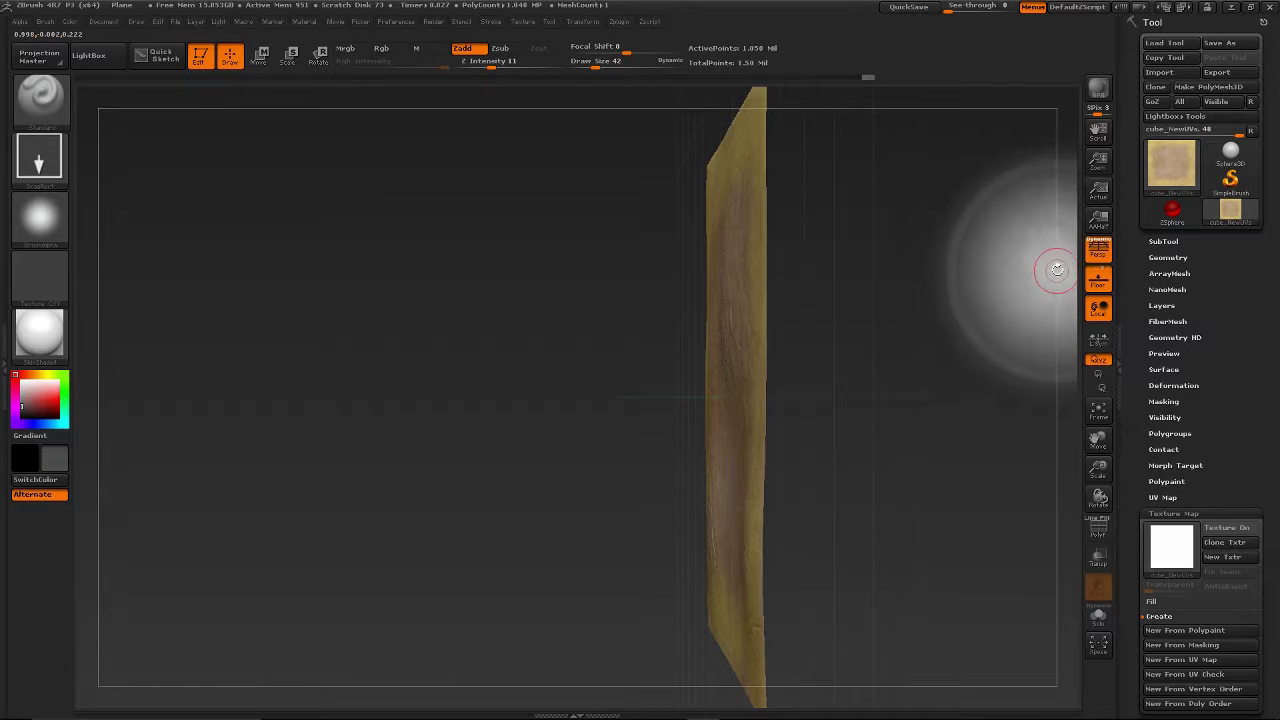
pyautogui.click(1097, 250)
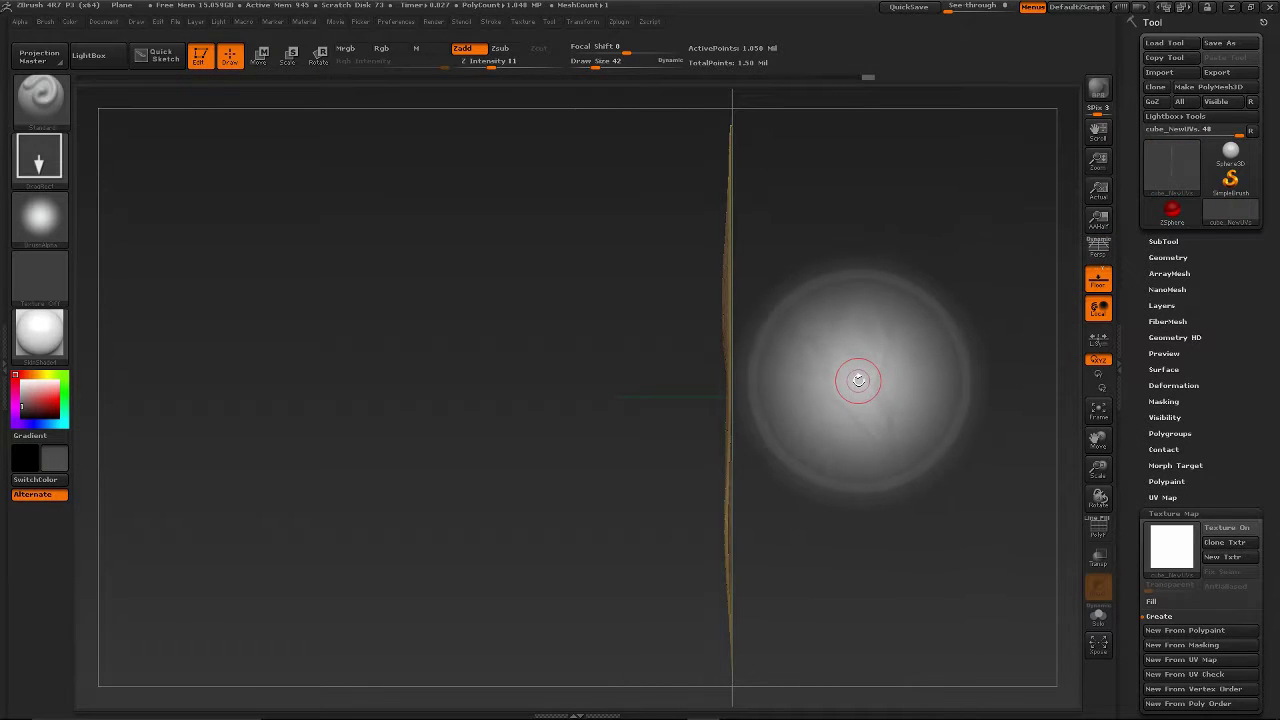
pyautogui.moveTo(858, 380); pyautogui.dragTo(1042, 309)
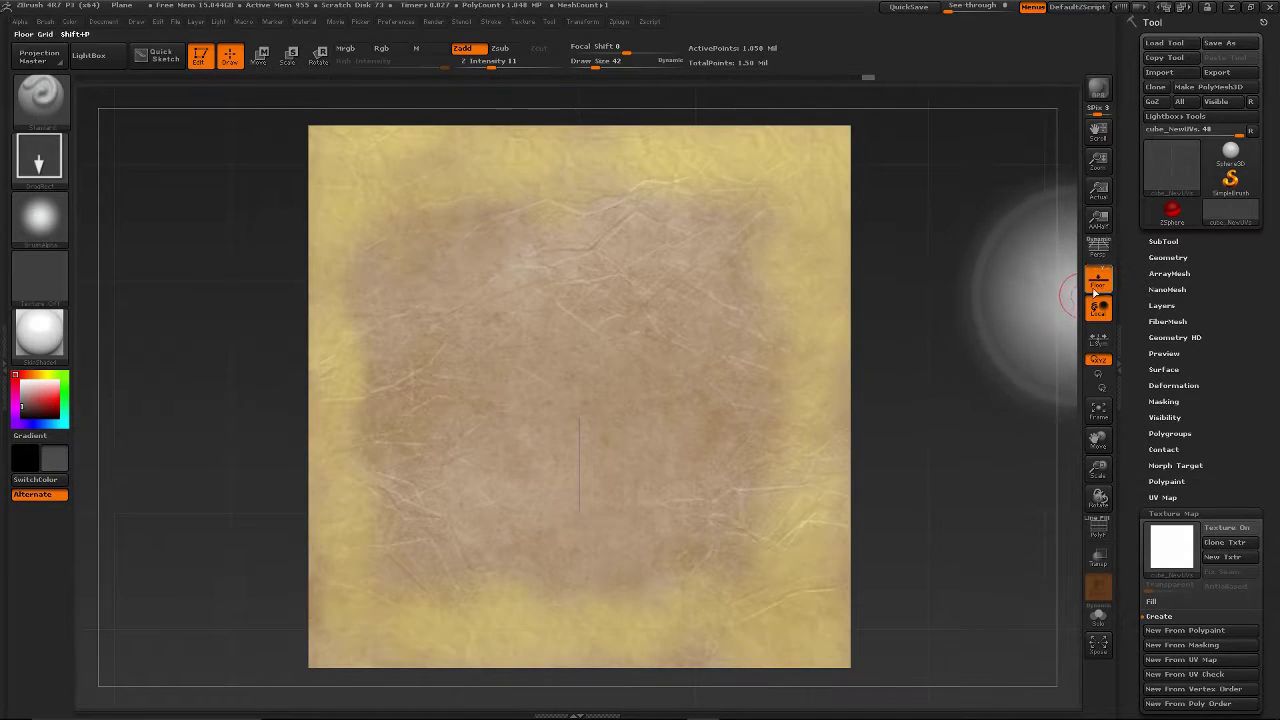
pyautogui.click(1098, 246)
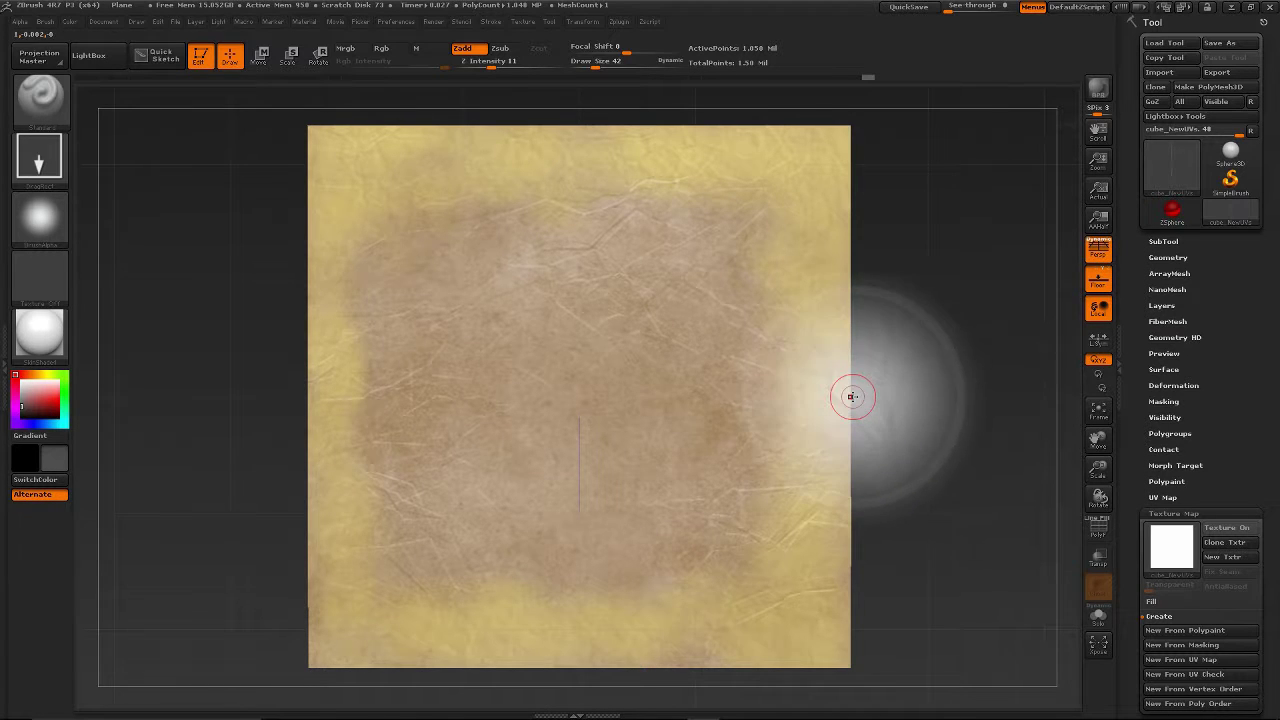
pyautogui.press('f')
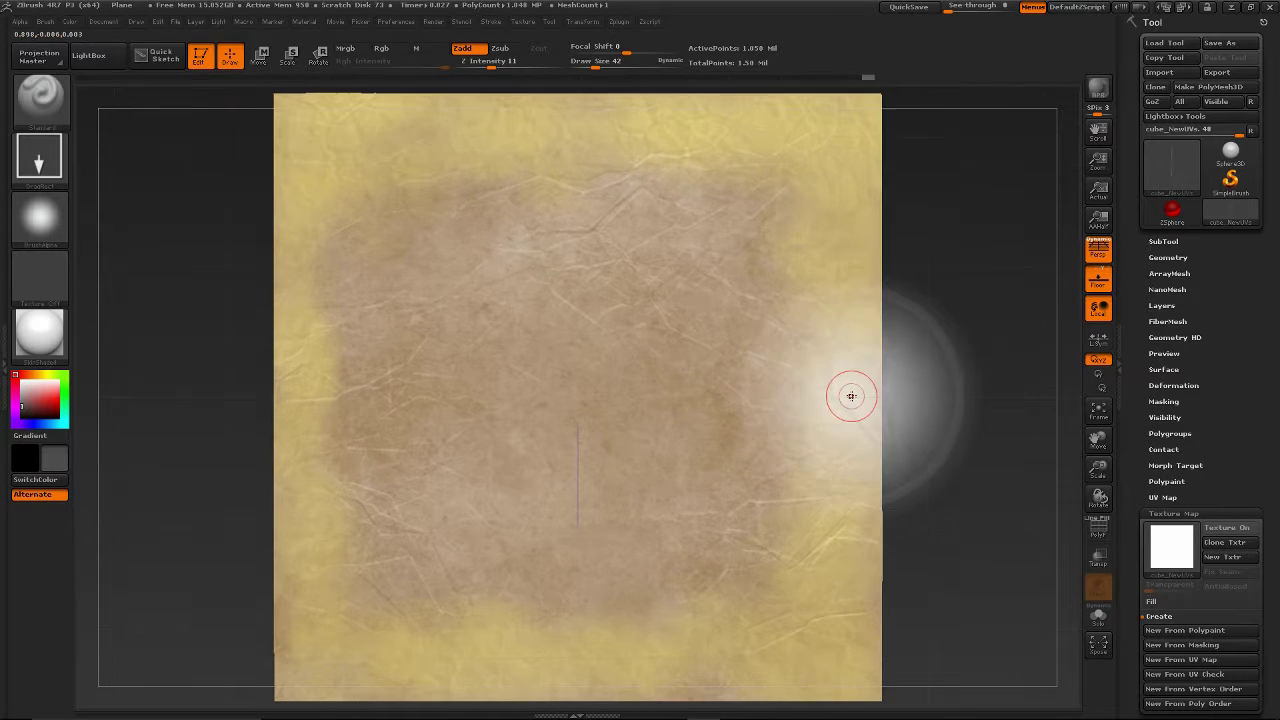
# Add the backgrounds-1932047 crumpled-paper texture to Spotlight, dismiss LightBox and centre the image over the plane
pyautogui.click(525, 23)
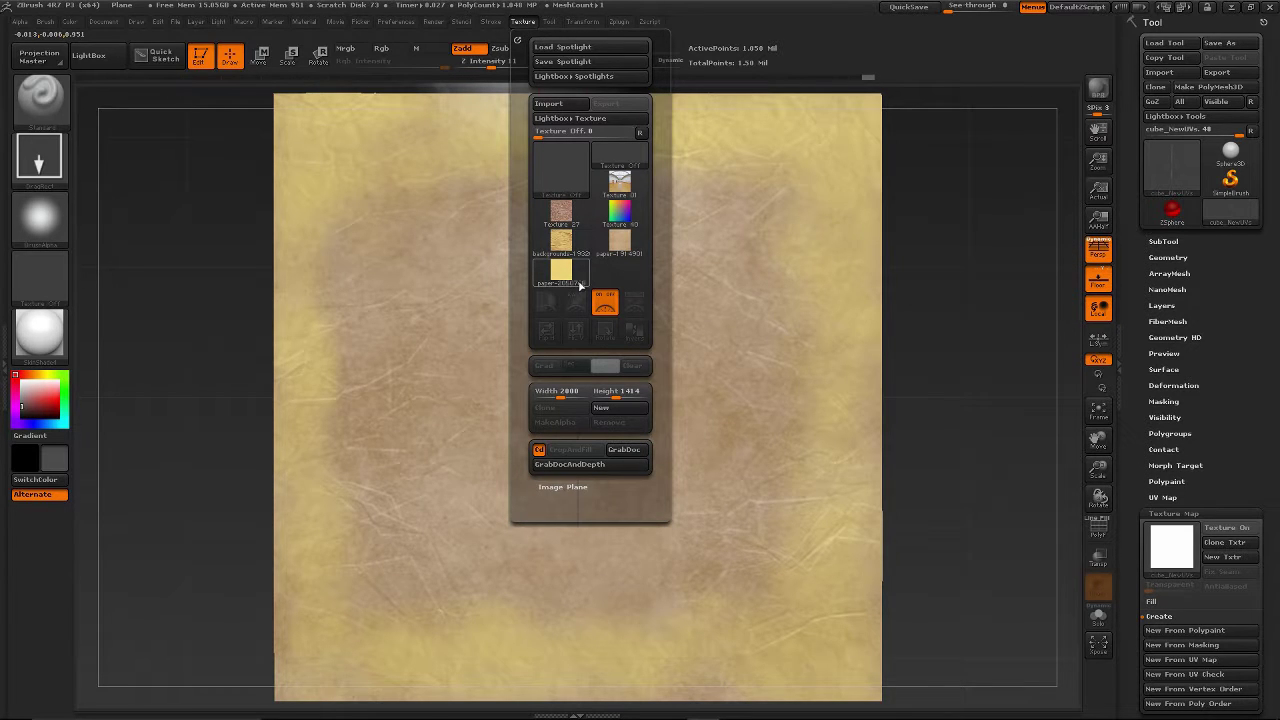
pyautogui.moveTo(571, 244)
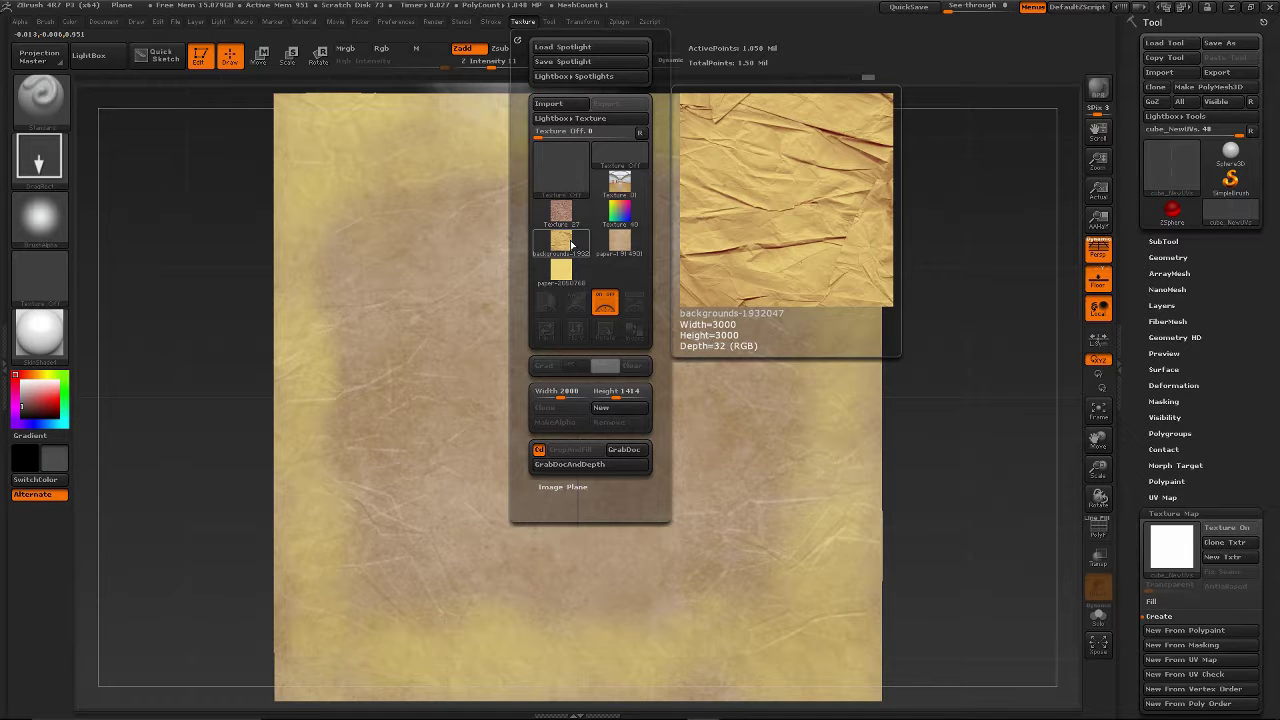
pyautogui.click(571, 244)
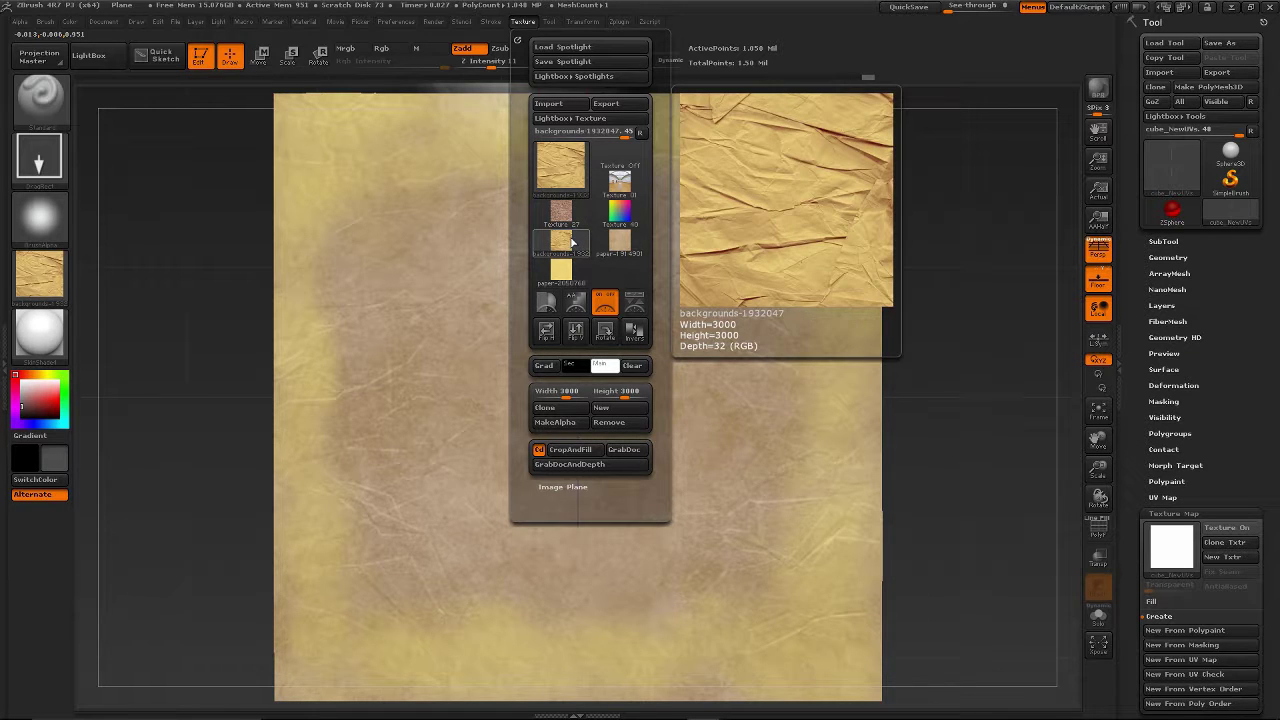
pyautogui.click(636, 308)
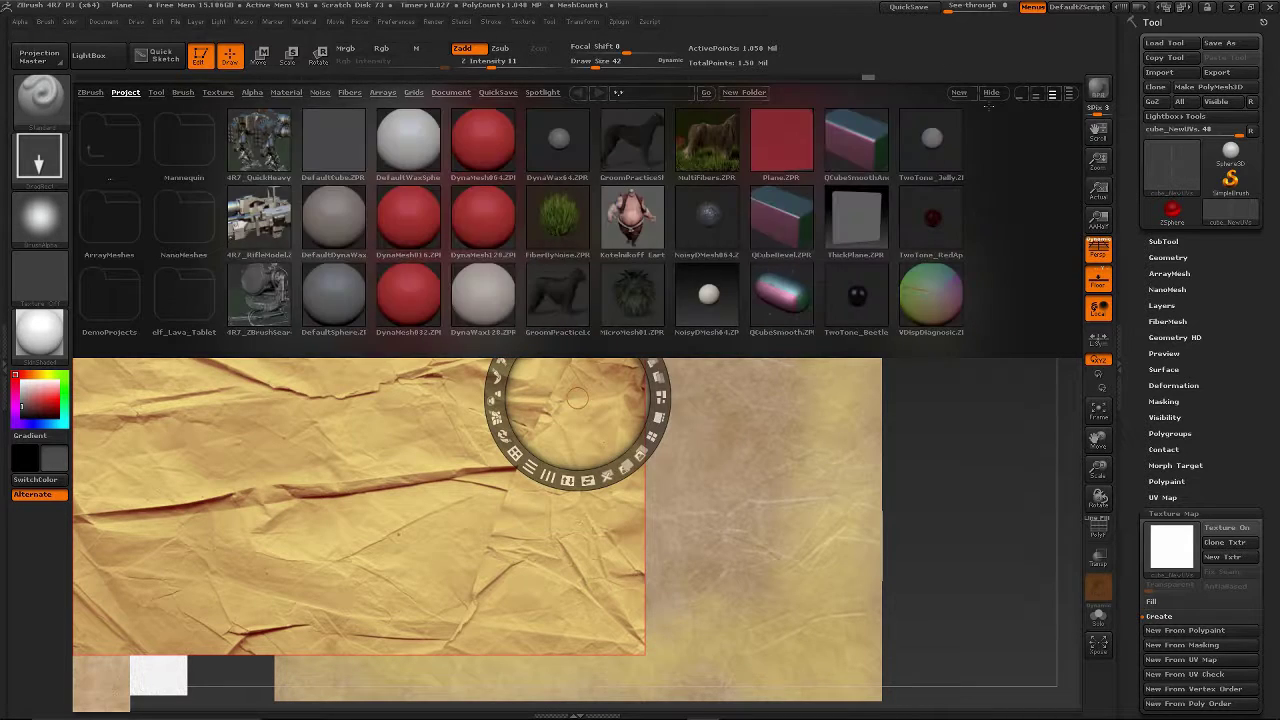
pyautogui.click(991, 92)
pyautogui.moveTo(366, 214); pyautogui.dragTo(584, 224)
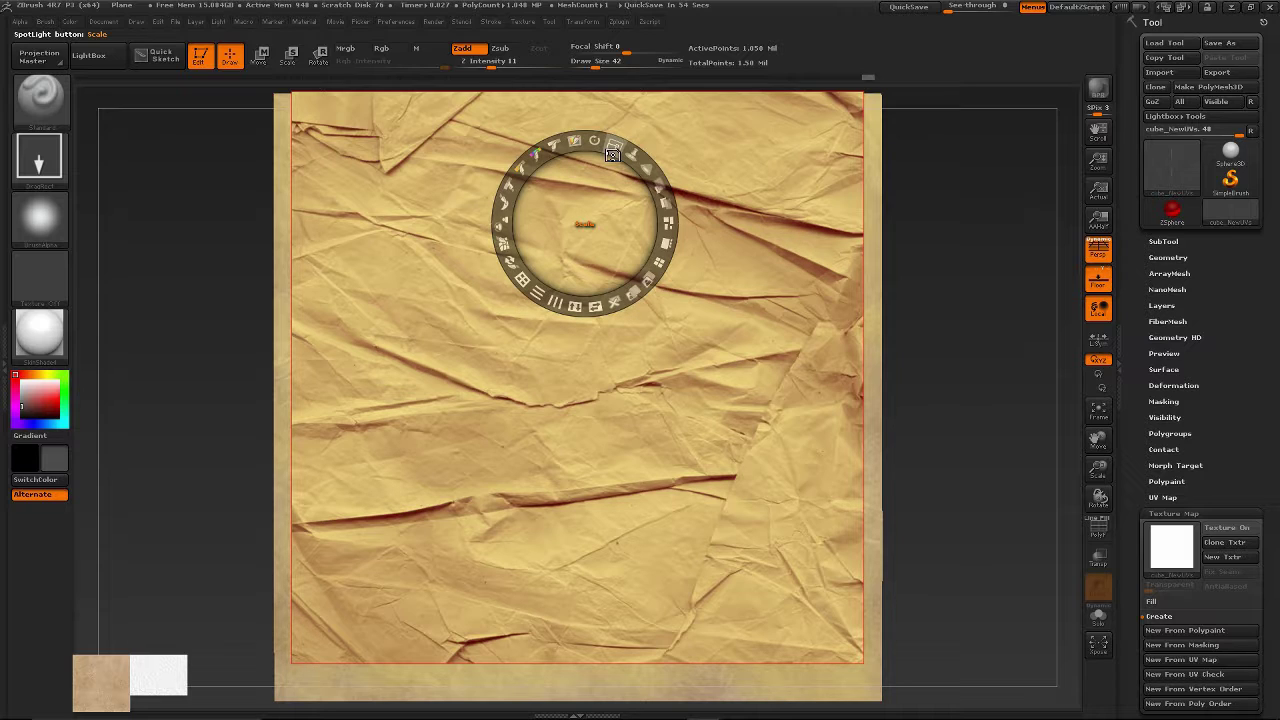
# Scale the crumpled-paper image down to a small square over the plane's upper central area and switch to painting
pyautogui.click(1164, 241)
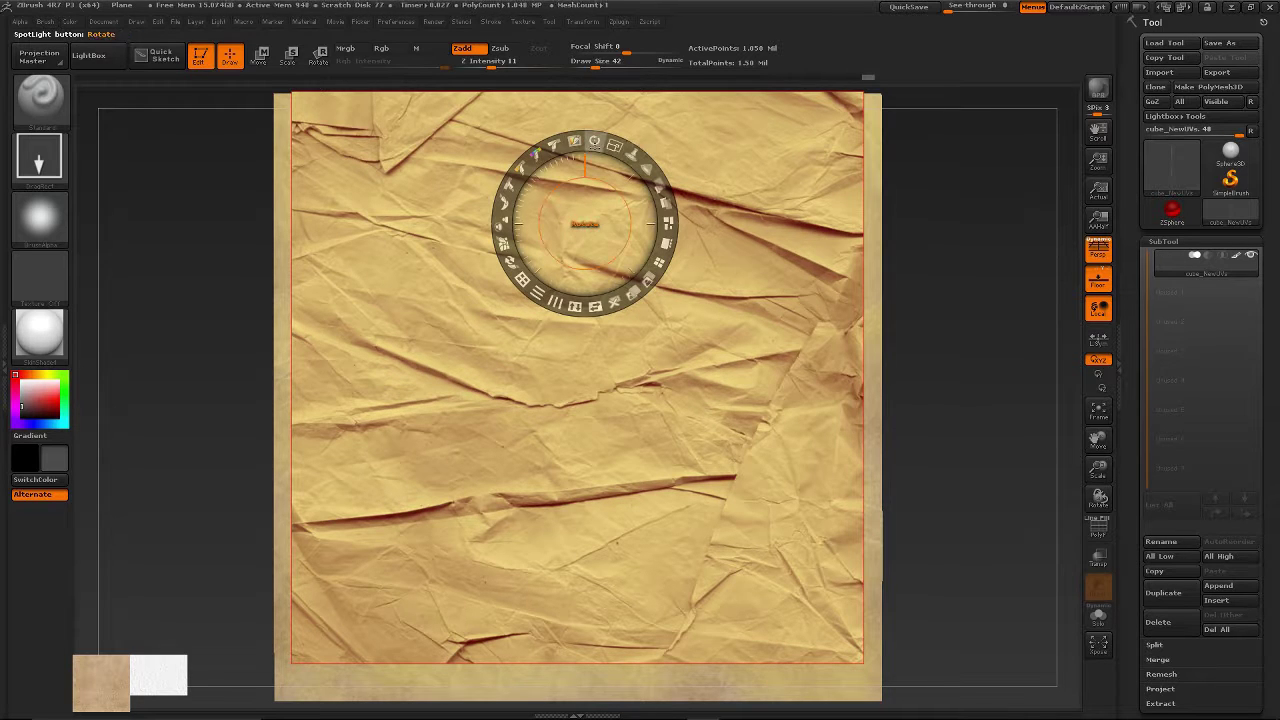
pyautogui.moveTo(613, 145); pyautogui.dragTo(543, 175)
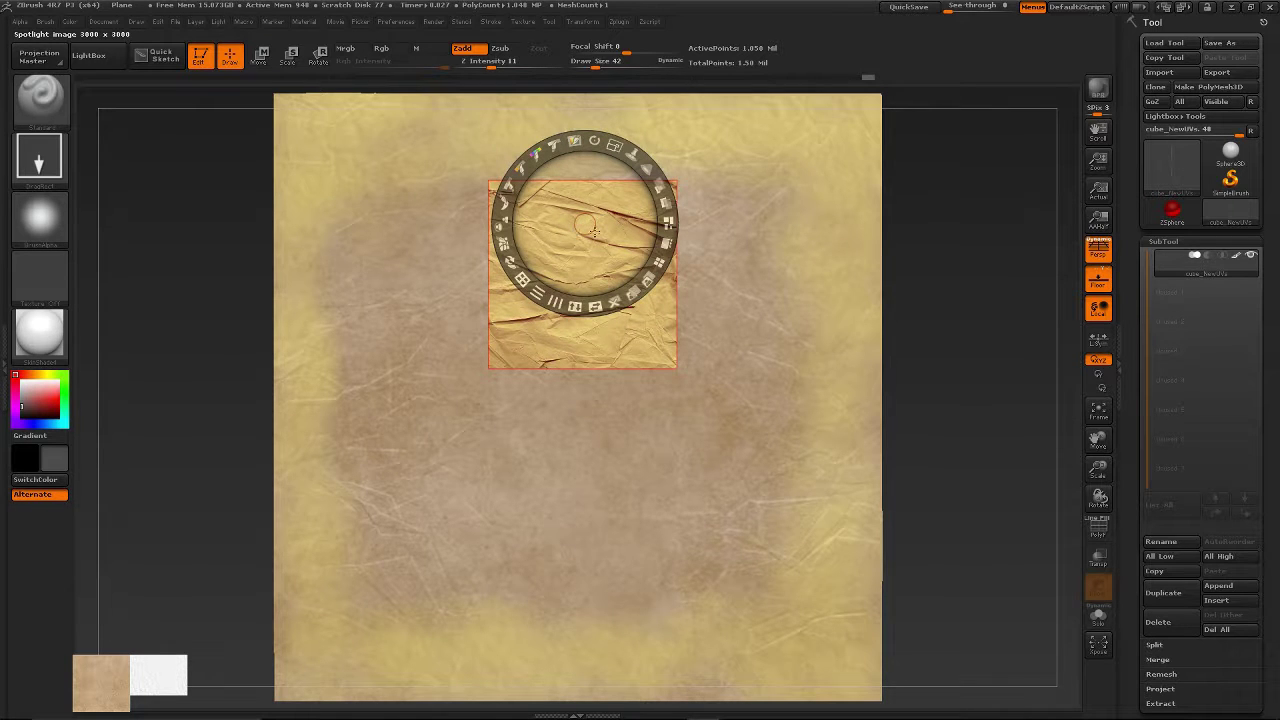
pyautogui.press('z')
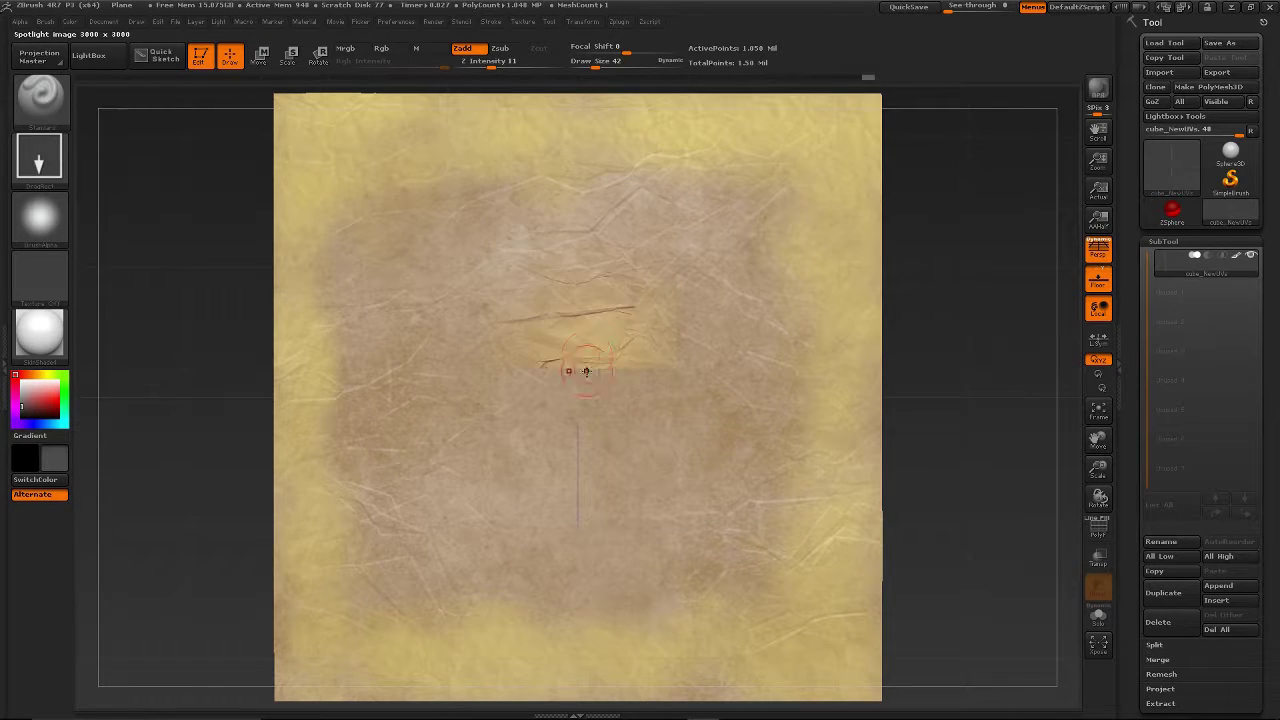
# Try stamping the small crumpled-paper image onto the plane's upper central area and undo the strokes
pyautogui.moveTo(600, 237); pyautogui.dragTo(493, 214)
pyautogui.moveTo(580, 252); pyautogui.dragTo(625, 297)
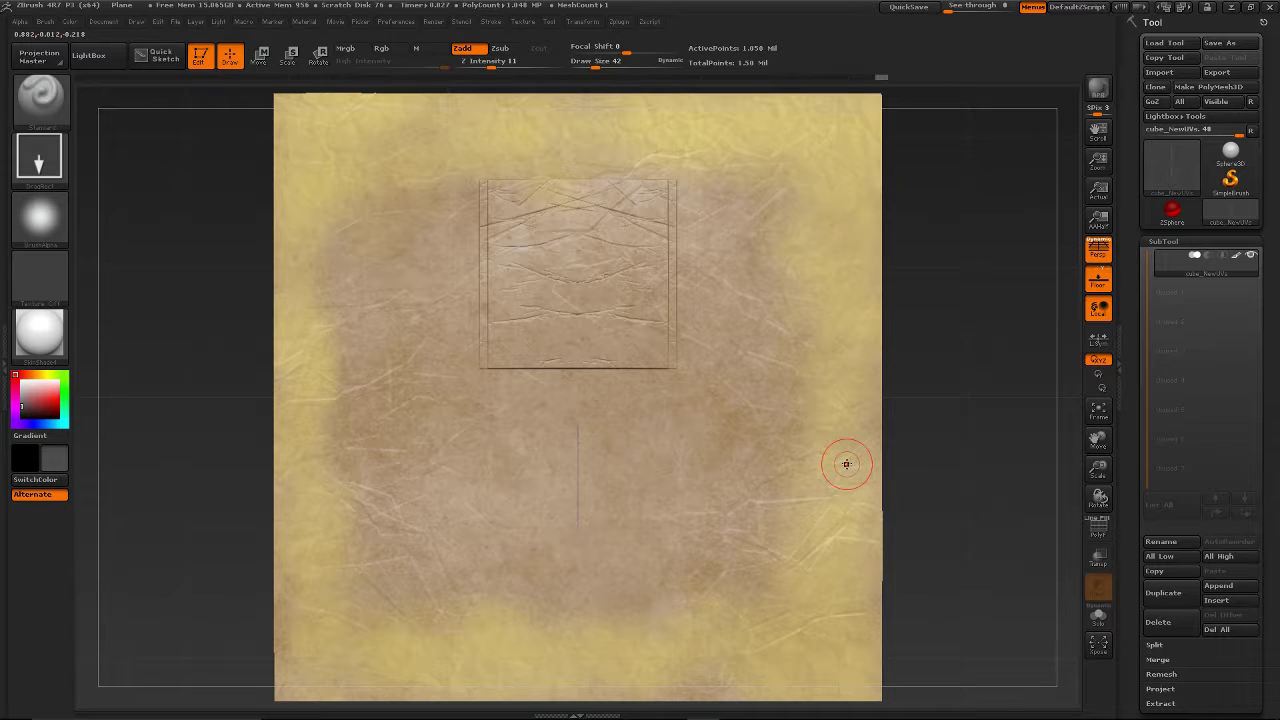
pyautogui.hotkey('ctrl', 'z')
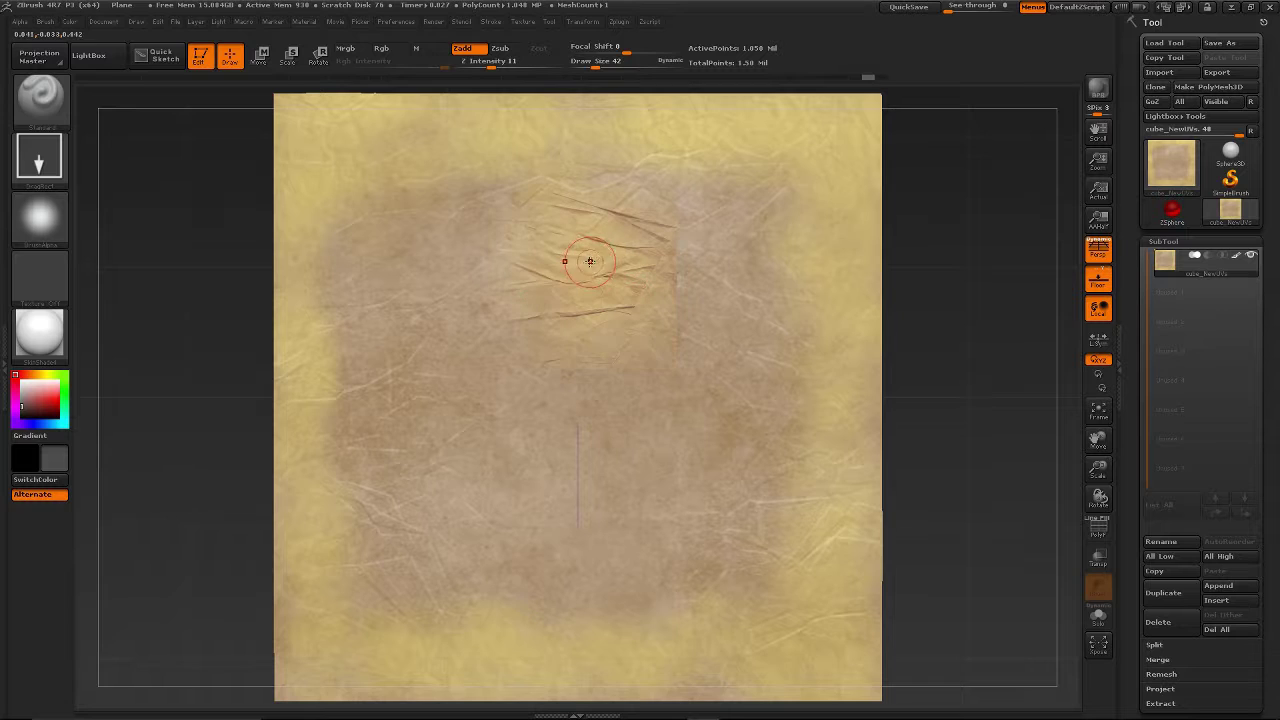
pyautogui.hotkey('ctrl', 'z')
pyautogui.hotkey('ctrl', 'shift', 'z')
pyautogui.hotkey('ctrl', 'z')
pyautogui.moveTo(528, 307); pyautogui.dragTo(613, 310)
pyautogui.press('ctrl')
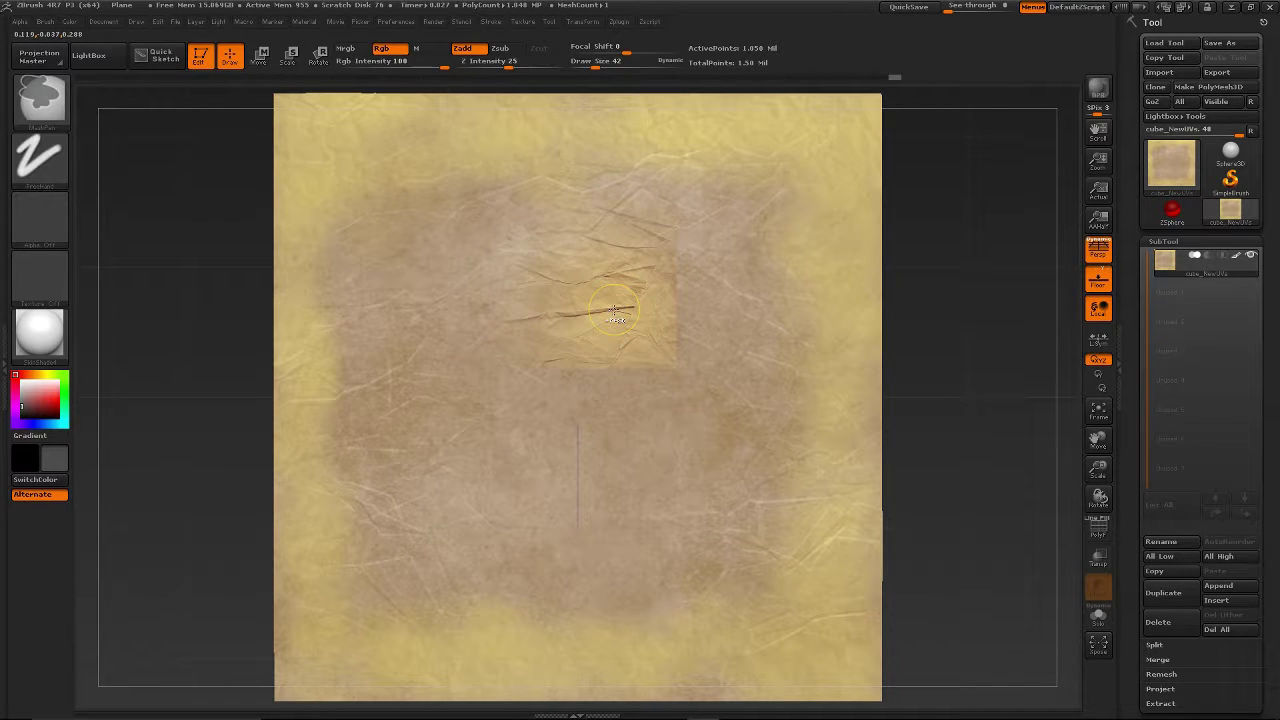
pyautogui.hotkey('ctrl', 'z')
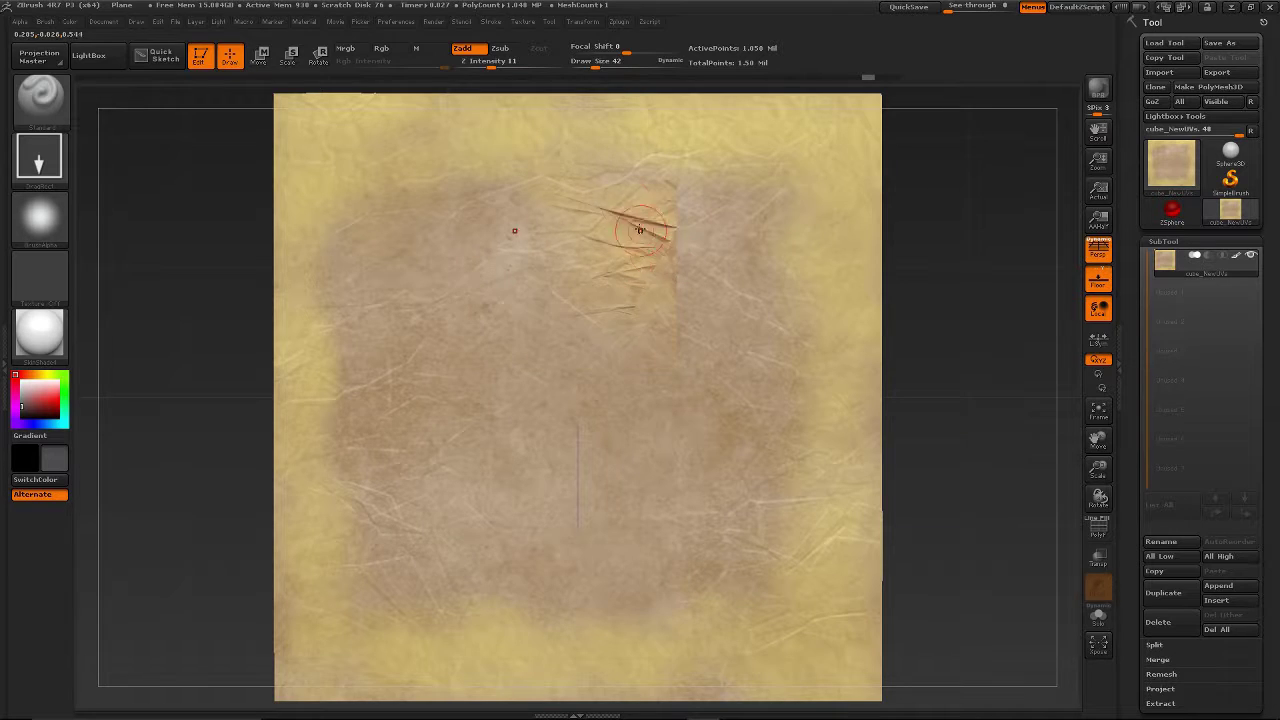
pyautogui.hotkey('ctrl', 'z')
# Enlarge the crumpled-paper image to about half the plane's width and place it over the plane's upper-left corner
pyautogui.hotkey('shift', 'z')
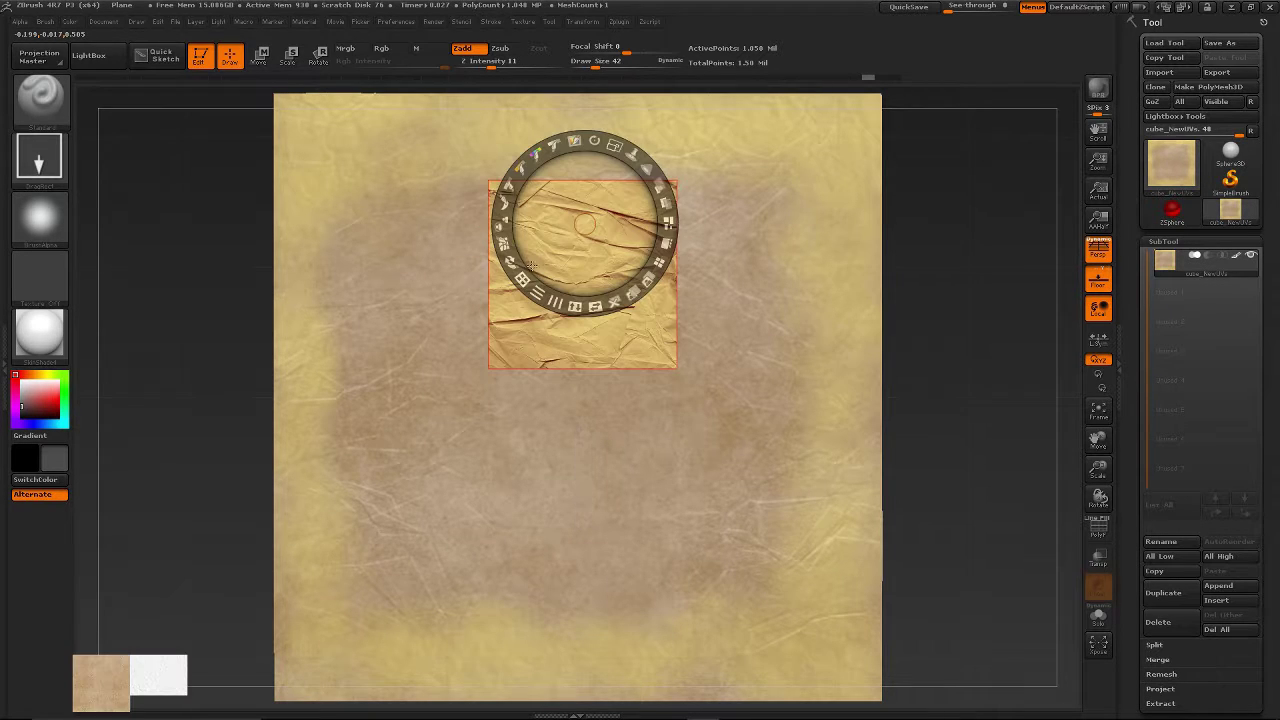
pyautogui.moveTo(575, 224); pyautogui.dragTo(470, 263)
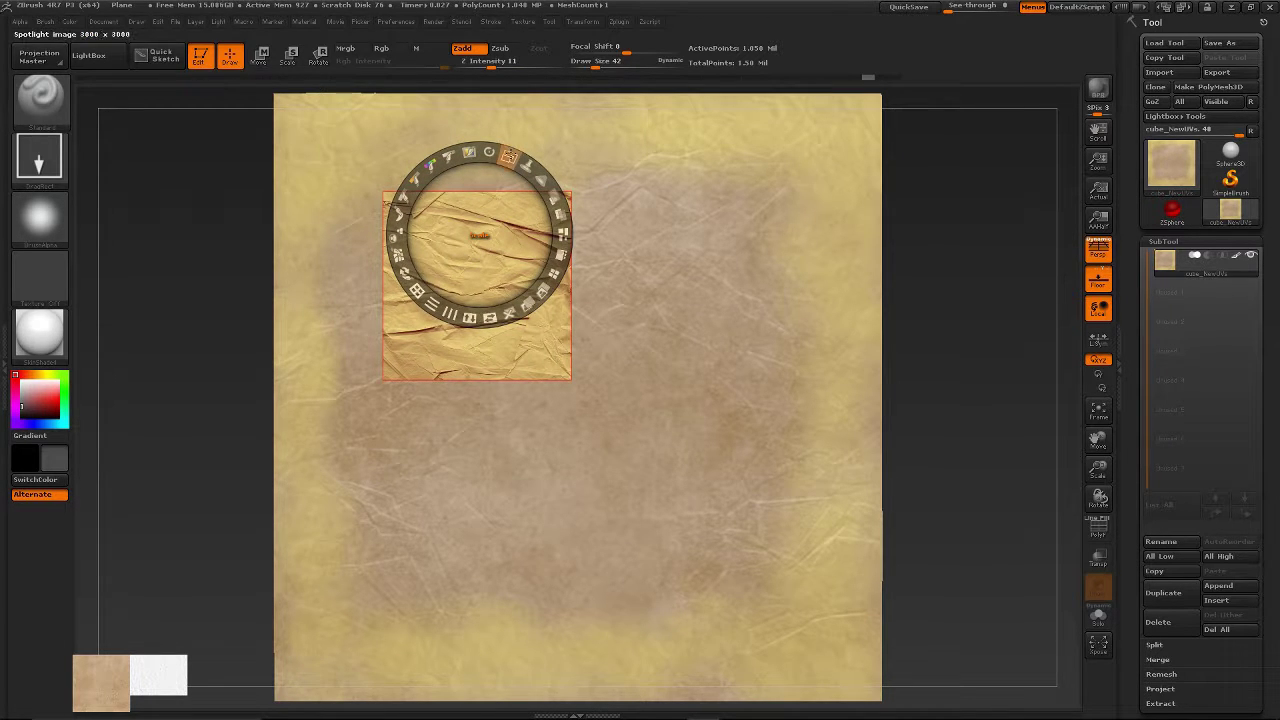
pyautogui.moveTo(509, 156); pyautogui.dragTo(536, 241)
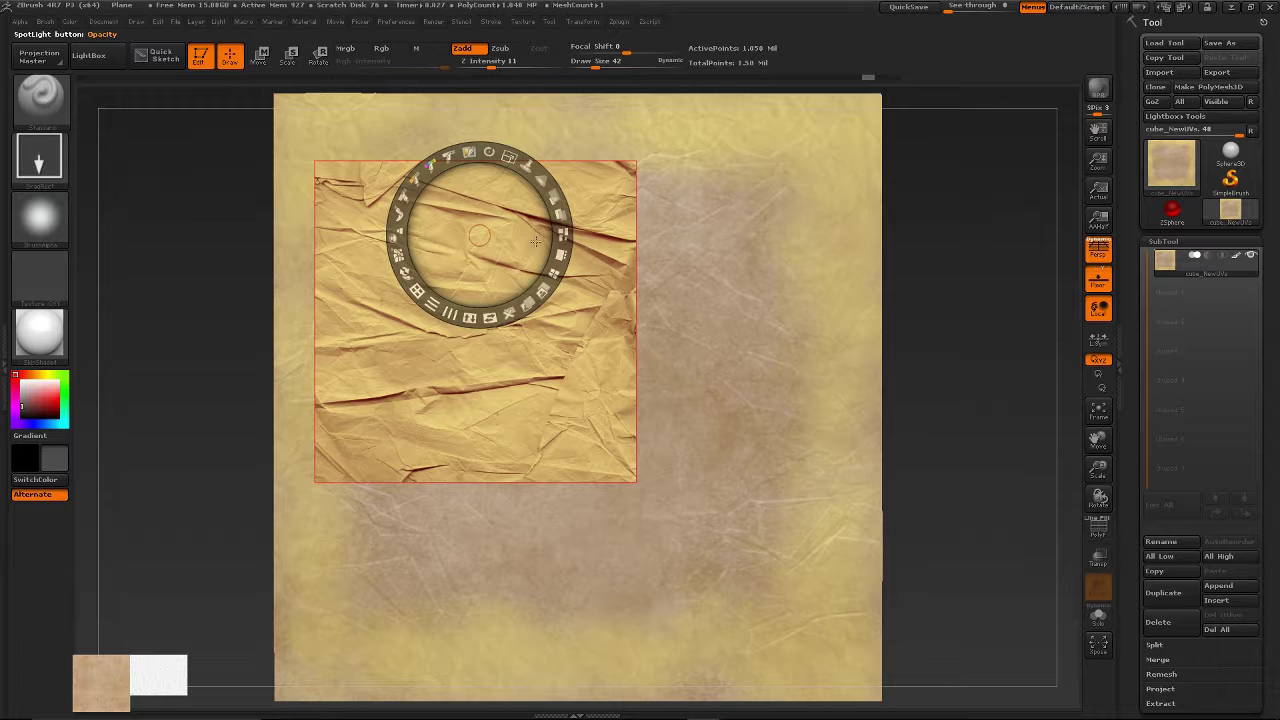
pyautogui.moveTo(485, 265)
pyautogui.mouseDown()
pyautogui.moveTo(480, 196)
pyautogui.moveTo(437, 188)
pyautogui.moveTo(494, 231)
pyautogui.moveTo(440, 194)
pyautogui.mouseUp()
pyautogui.press('z')
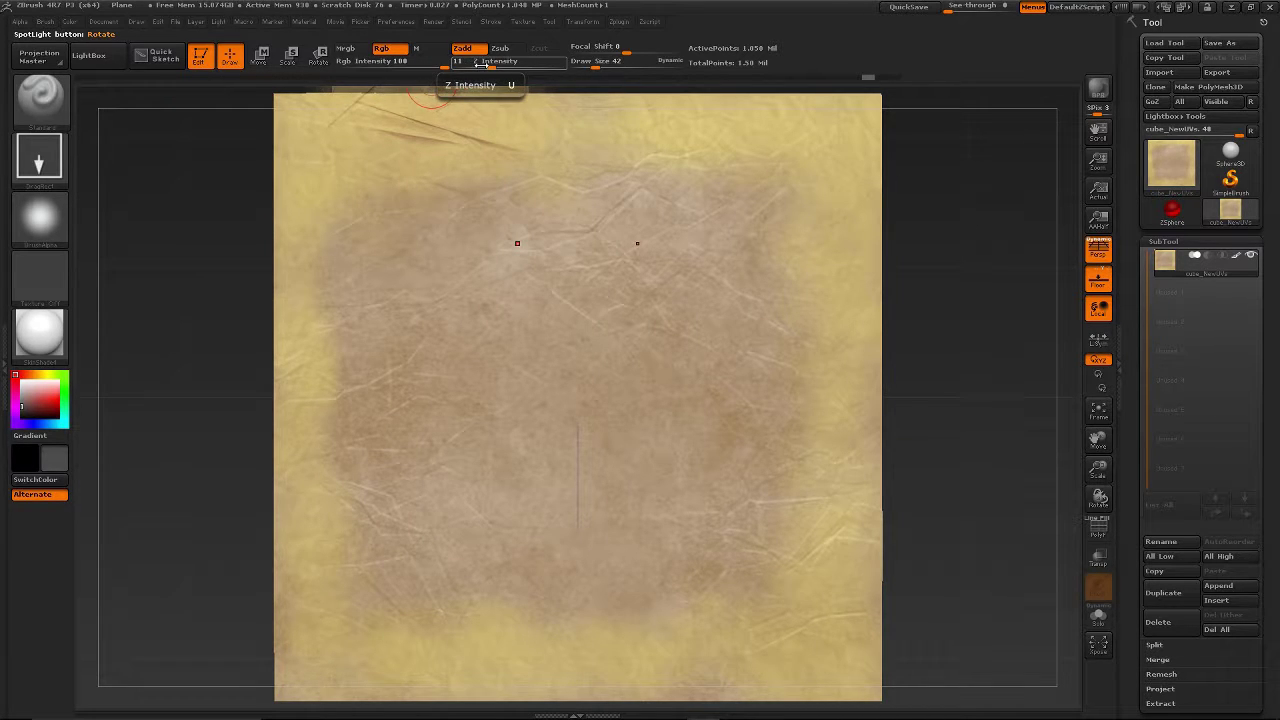
# Set the Z Intensity to 4 and, with Rgb on, stamp the paper's coloured creases onto the plane's upper-left corner
pyautogui.moveTo(484, 67); pyautogui.dragTo(478, 68)
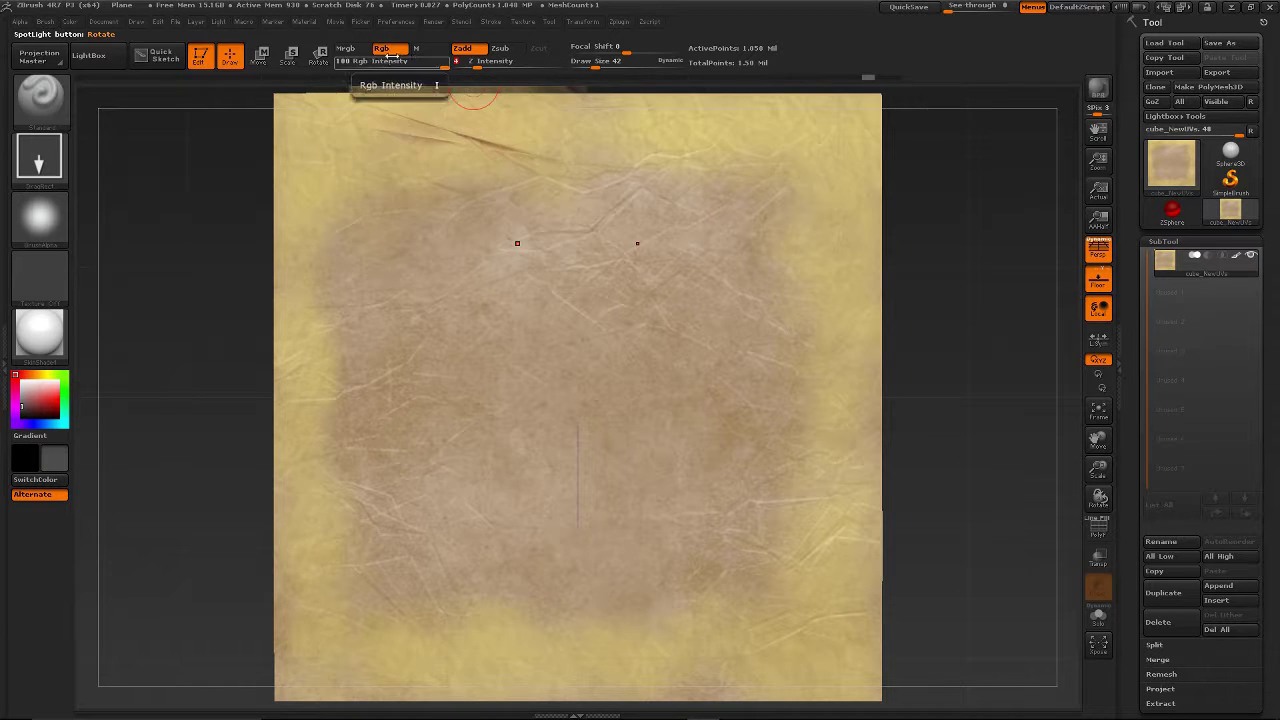
pyautogui.hotkey('shift', 'z')
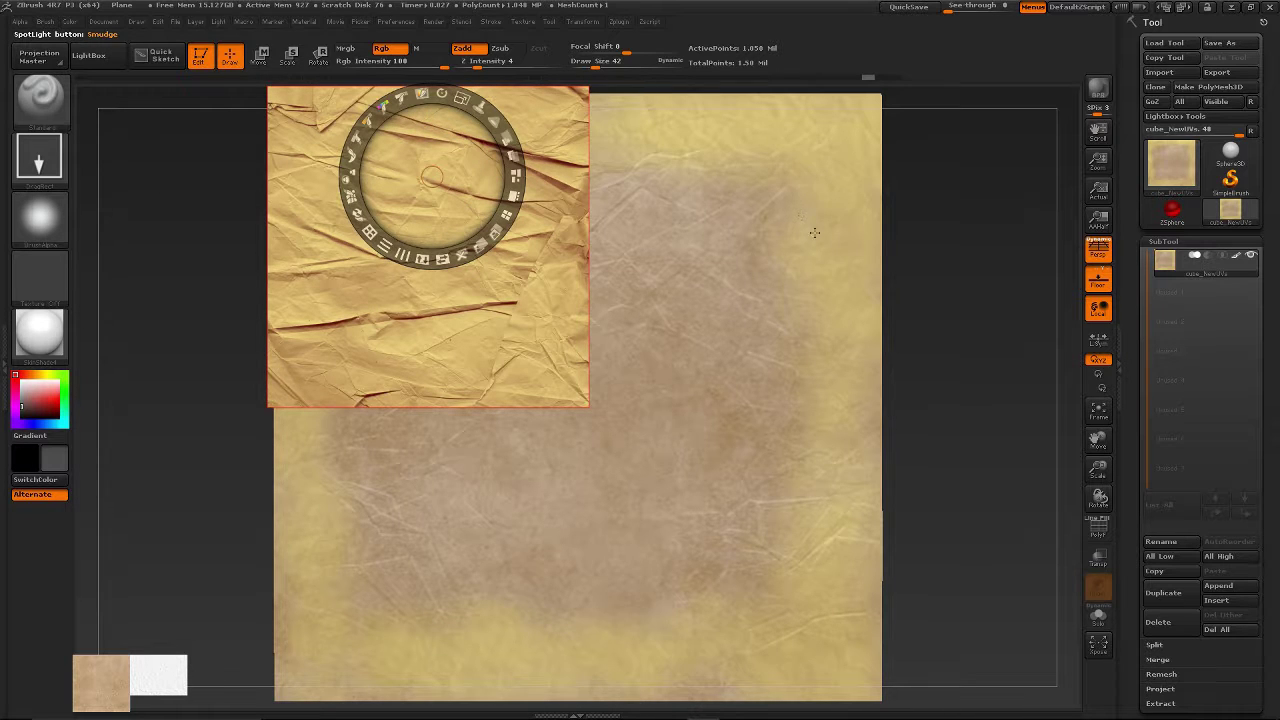
pyautogui.hotkey('shift', 'z')
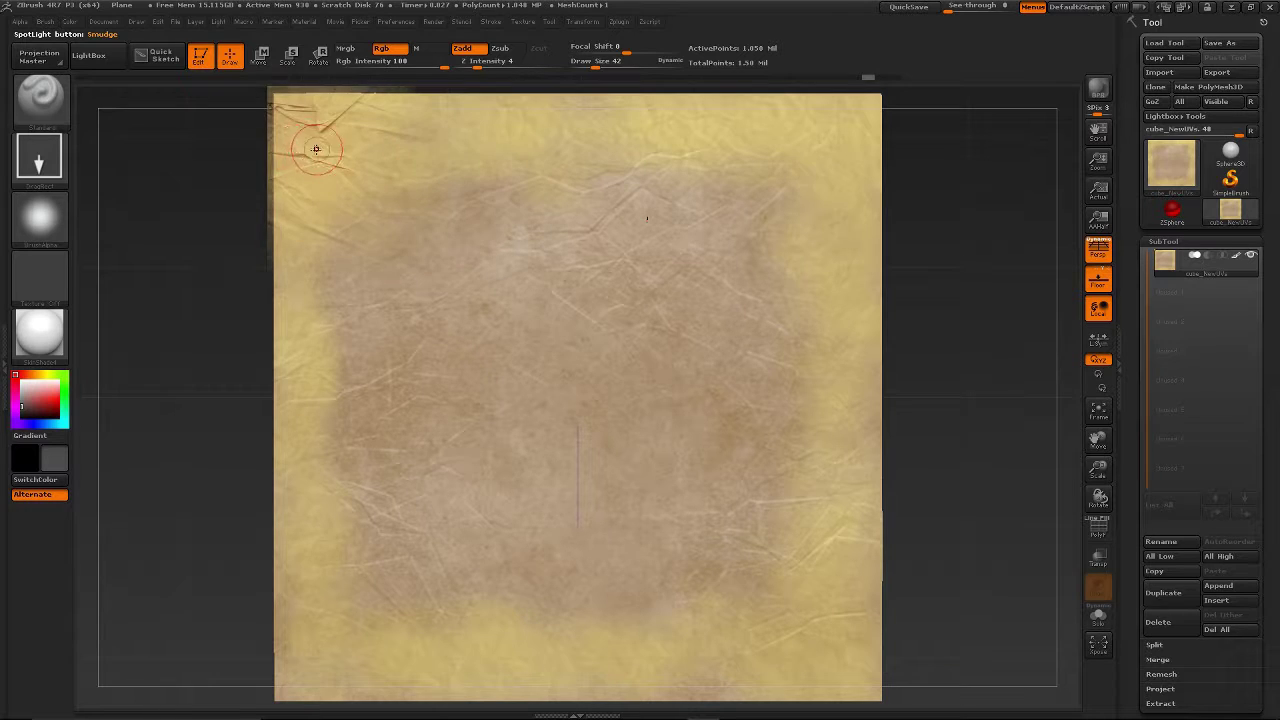
pyautogui.hotkey('ctrl', 'z')
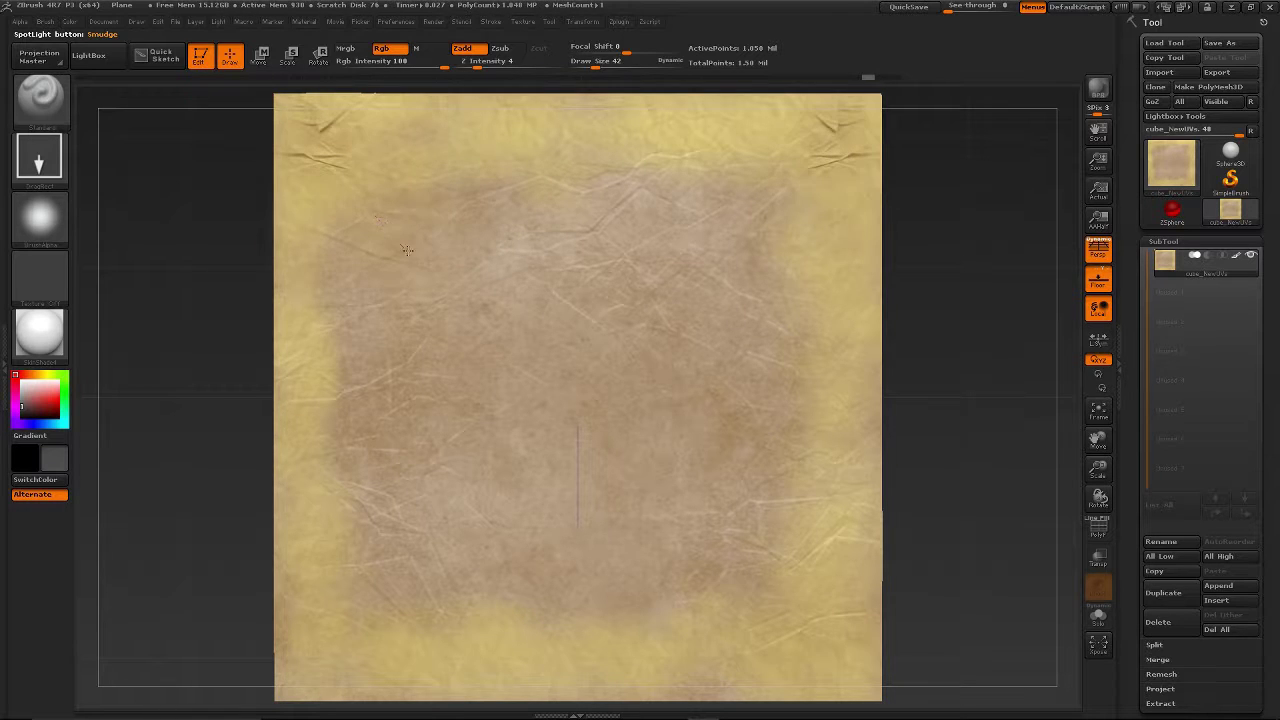
pyautogui.keyDown('shift'); pyautogui.click(800, 117); pyautogui.keyUp('shift')
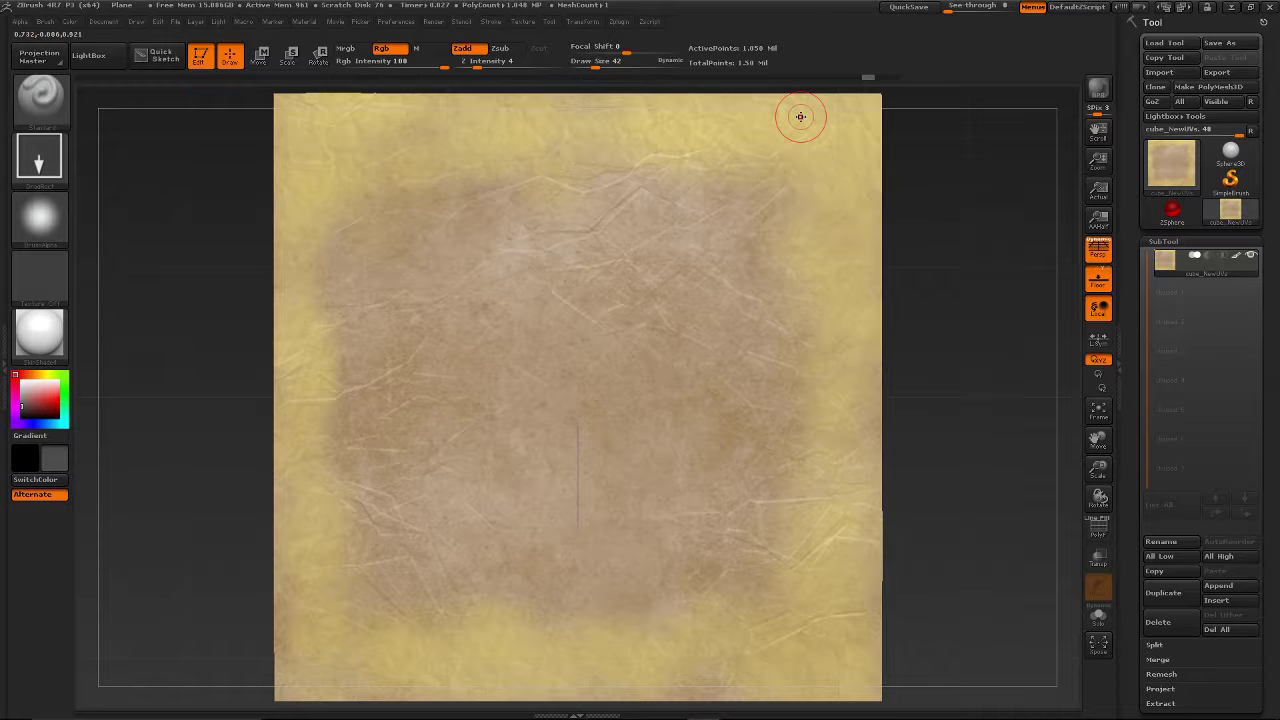
pyautogui.click(417, 183)
pyautogui.moveTo(308, 143); pyautogui.dragTo(389, 210)
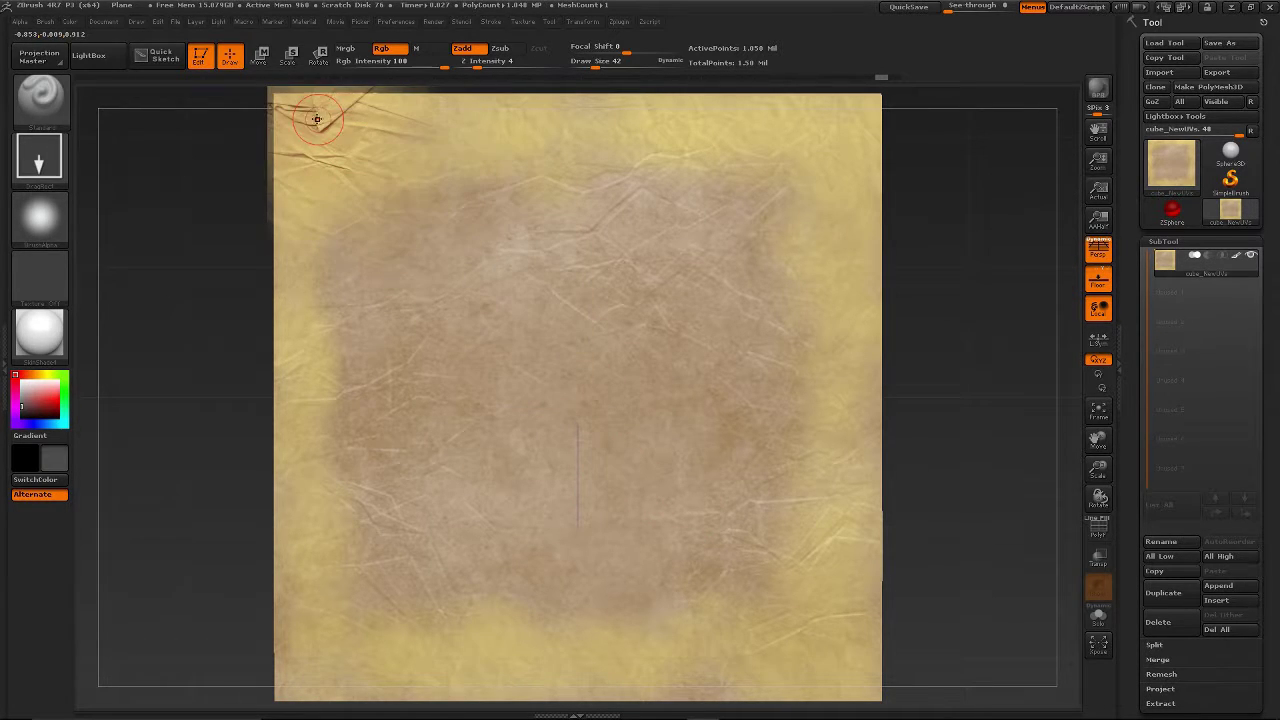
pyautogui.hotkey('ctrl', 'z')
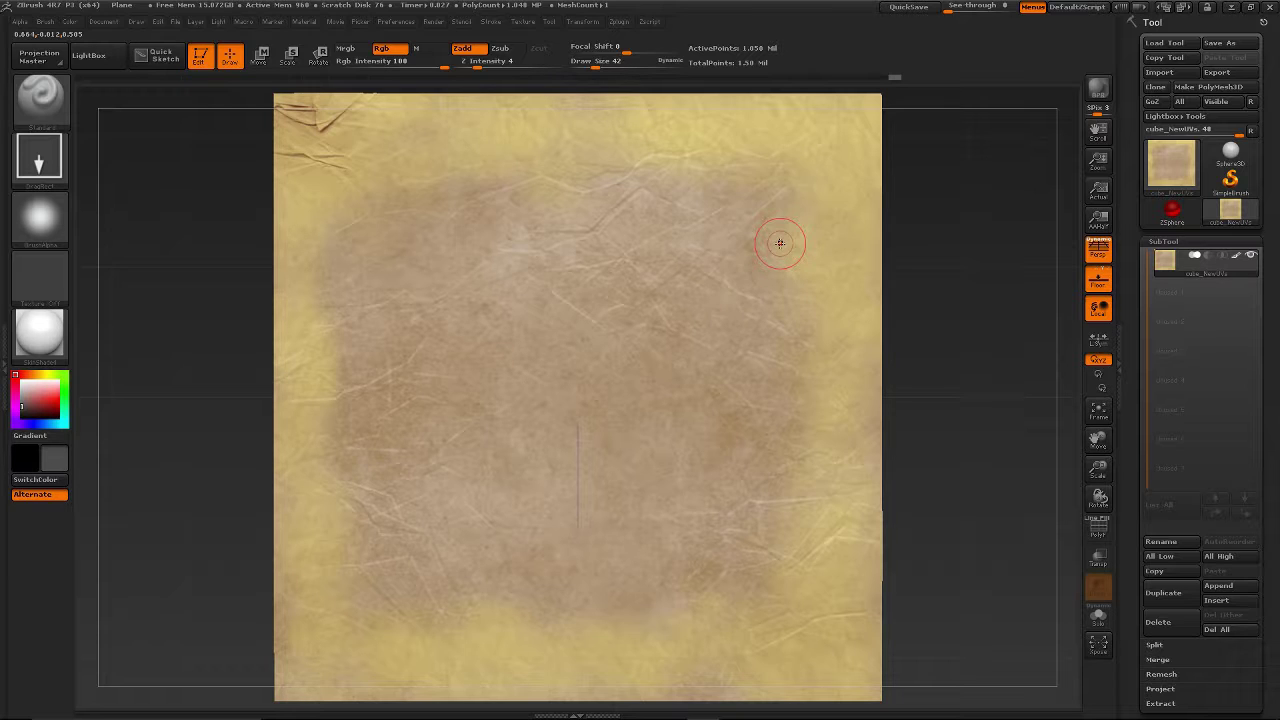
# Move the crumpled-paper image down to the plane's left edge and stamp its coloured creases along the middle of the left border
pyautogui.hotkey('shift', 'z')
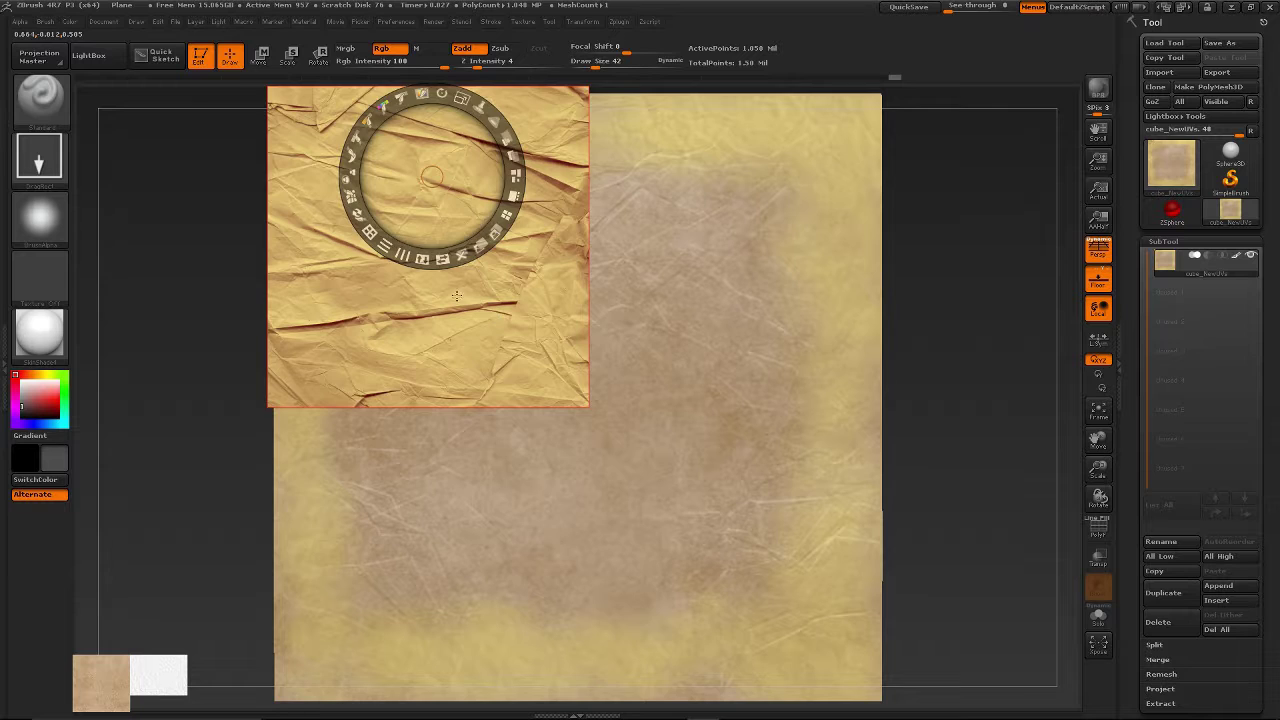
pyautogui.moveTo(456, 296); pyautogui.dragTo(416, 420)
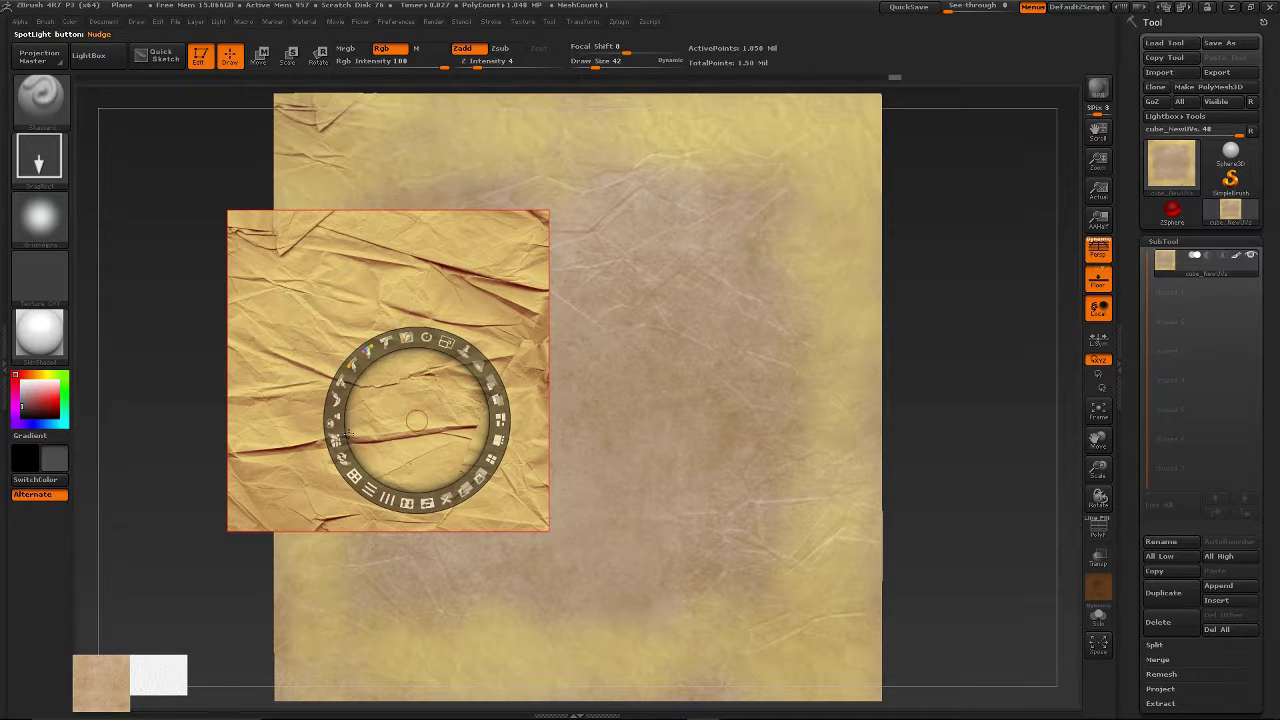
pyautogui.press('z')
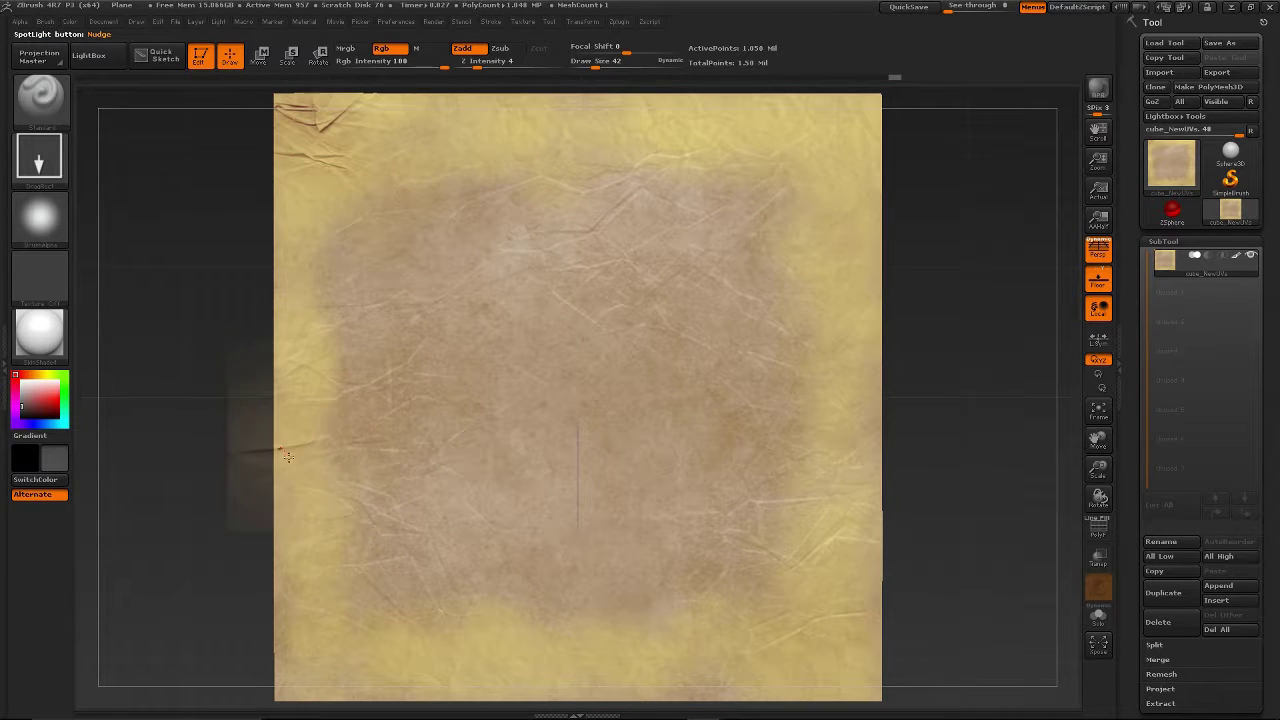
pyautogui.hotkey('ctrl', 'z')
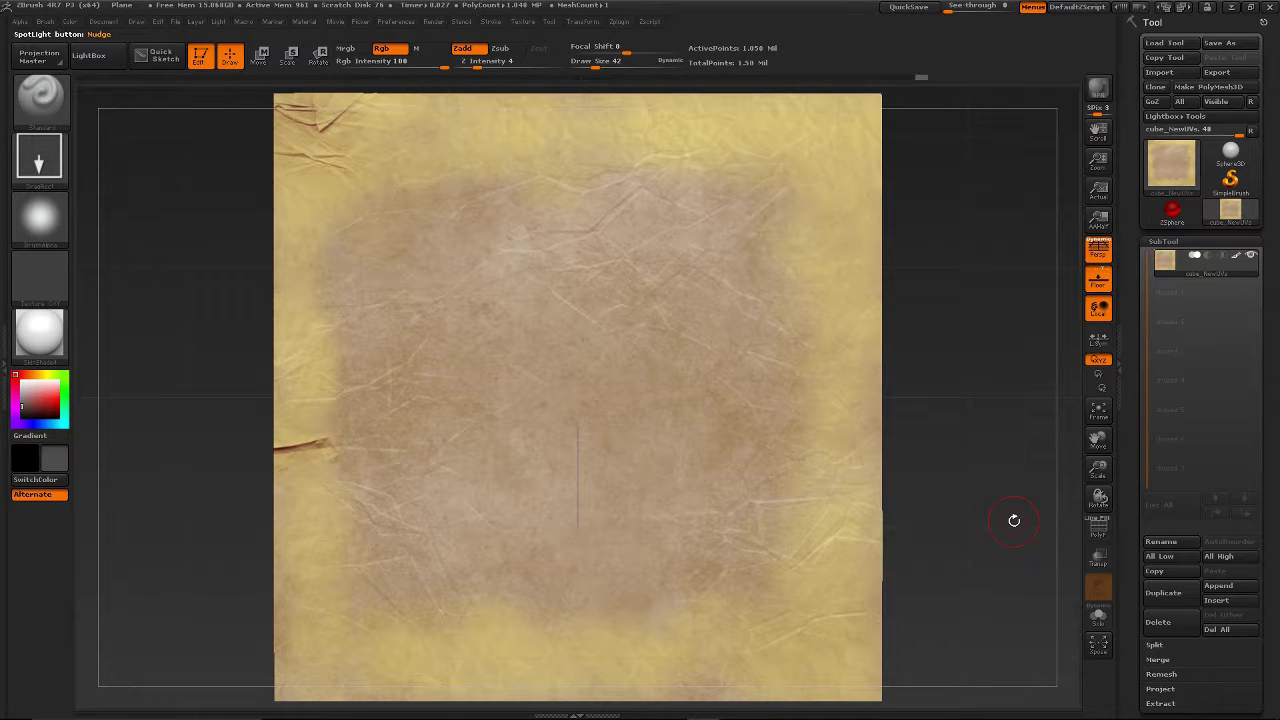
pyautogui.moveTo(320, 285); pyautogui.dragTo(301, 362)
pyautogui.hotkey('ctrl', 'z')
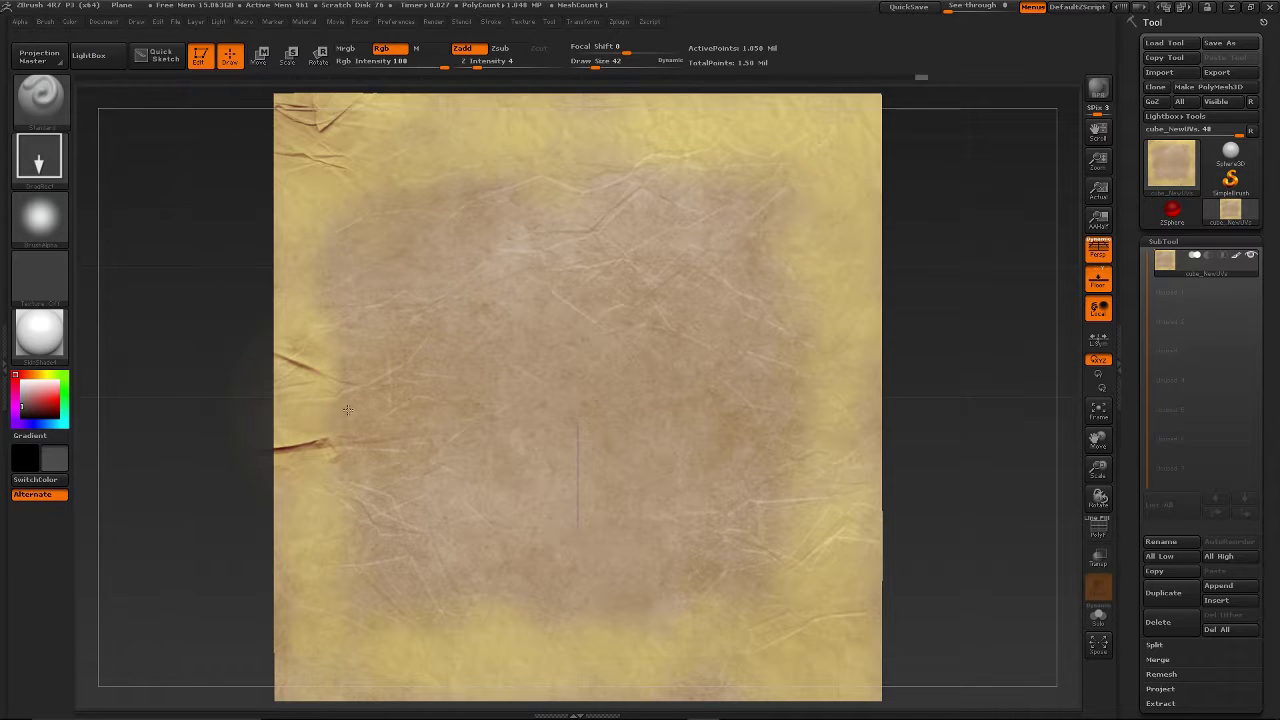
pyautogui.moveTo(351, 411); pyautogui.dragTo(398, 432)
pyautogui.hotkey('ctrl', 'z')
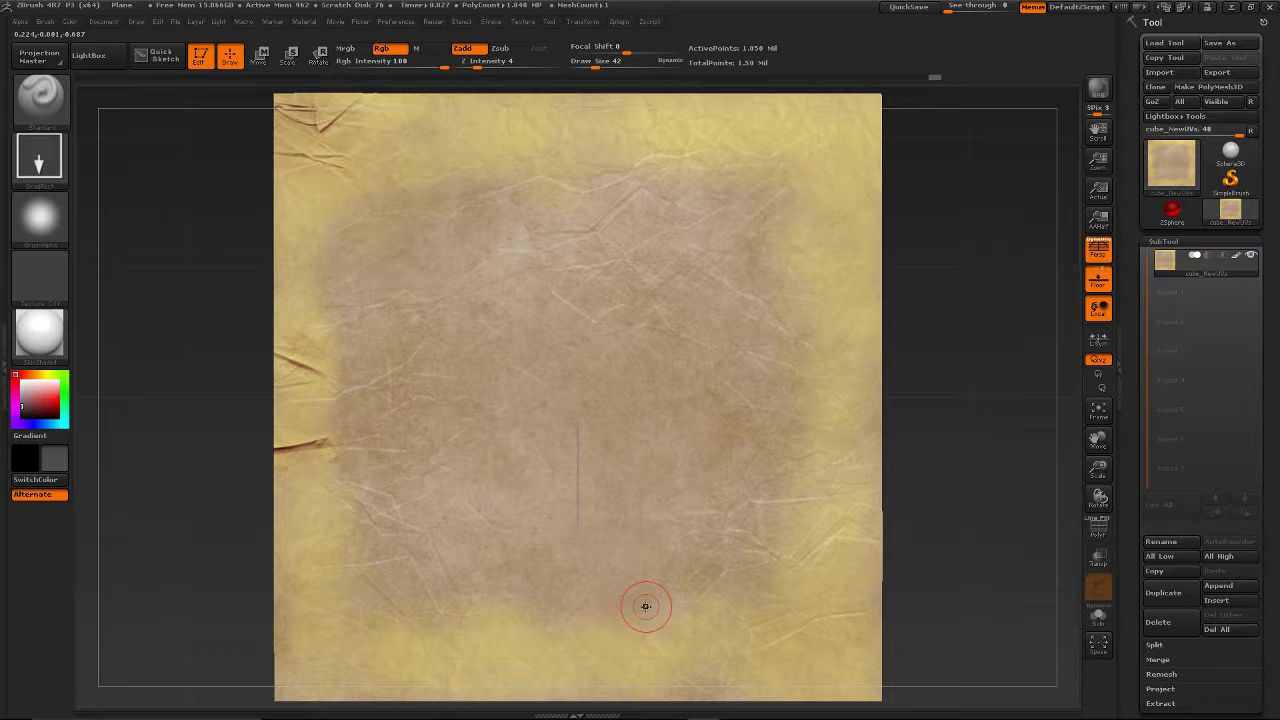
# Rotate the crumpled-paper image about 90 degrees, move it down and stamp its coloured creases onto the plane's lower-left corner
pyautogui.hotkey('shift', 'z')
pyautogui.moveTo(341, 326); pyautogui.dragTo(371, 494)
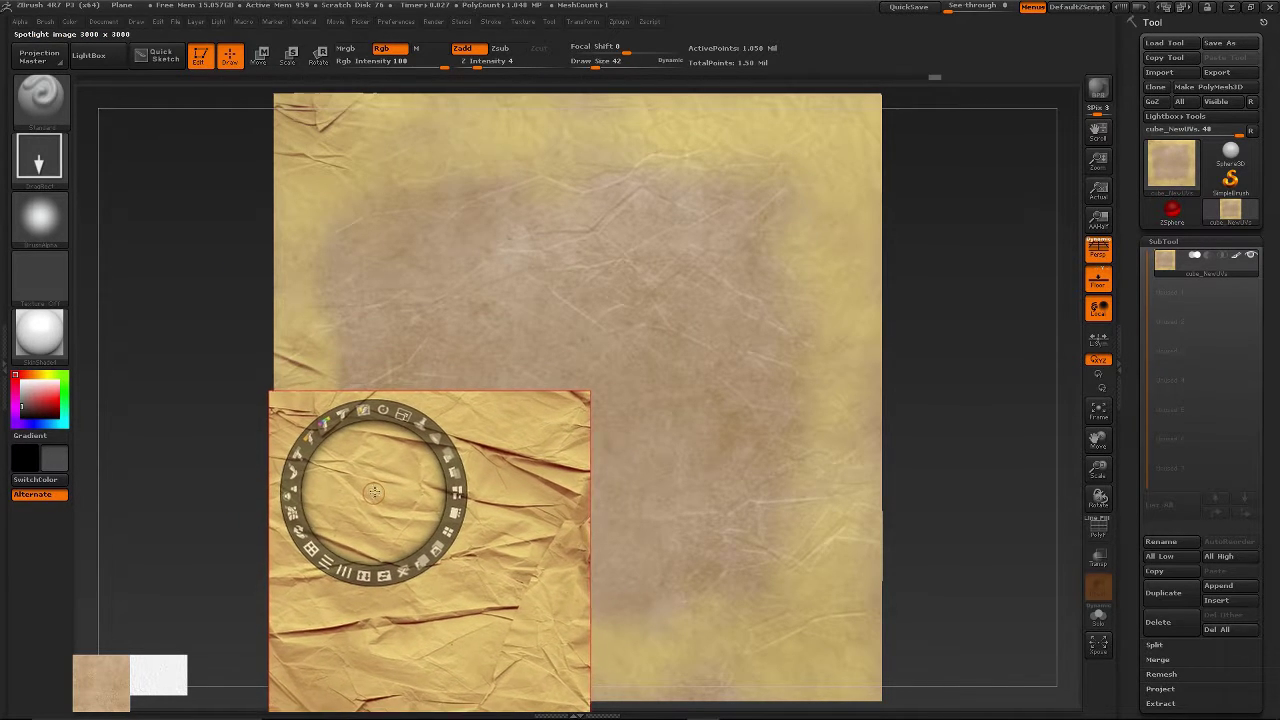
pyautogui.moveTo(590, 500); pyautogui.dragTo(520, 282)
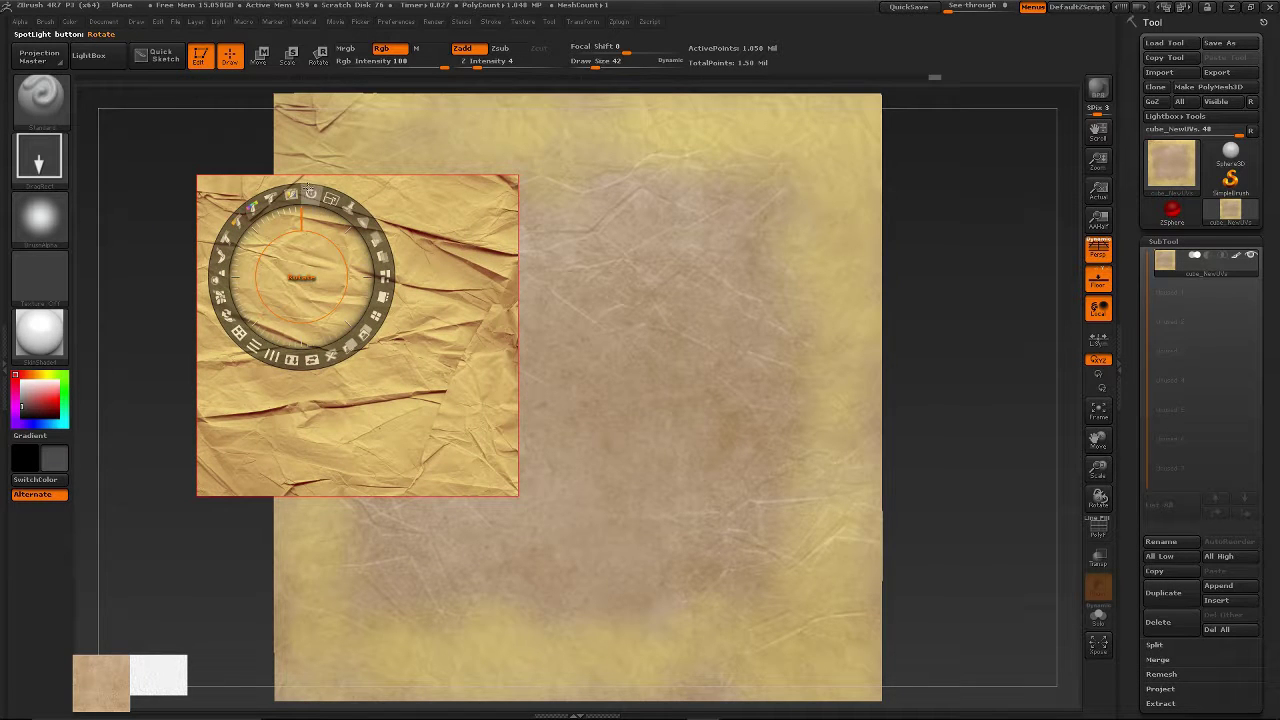
pyautogui.moveTo(310, 194); pyautogui.dragTo(421, 286)
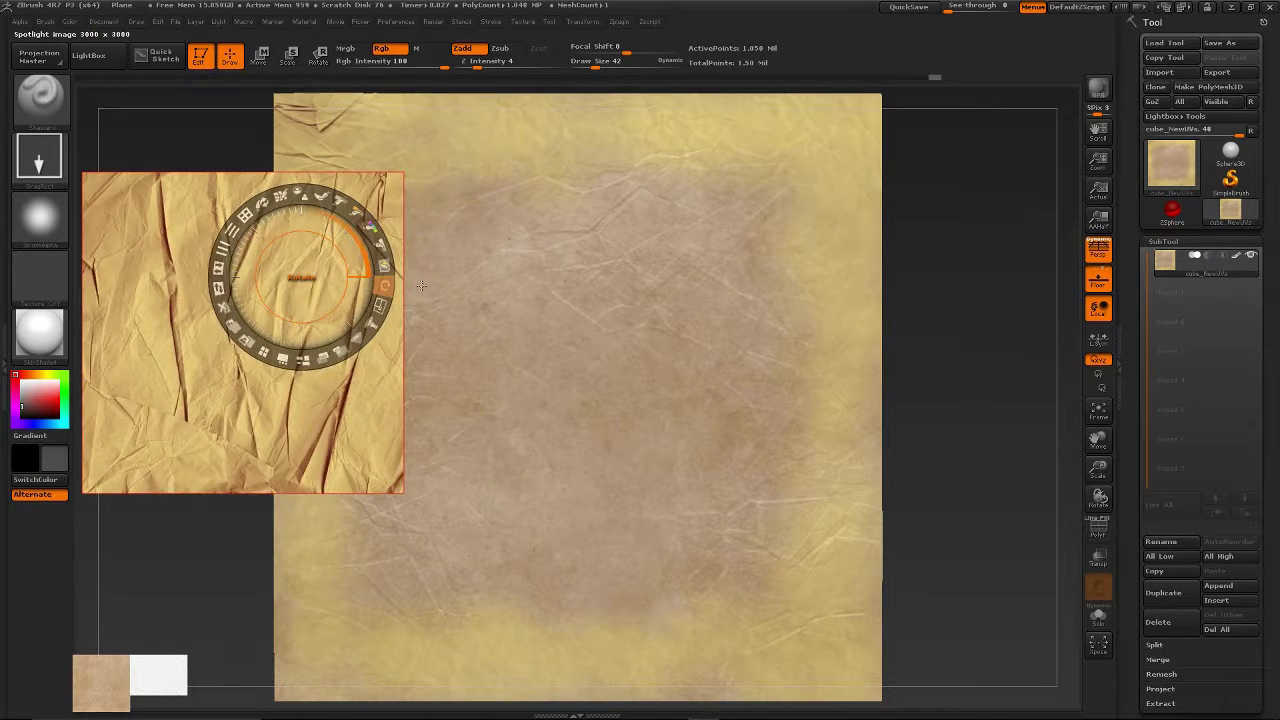
pyautogui.moveTo(252, 408); pyautogui.dragTo(270, 622)
pyautogui.press('z')
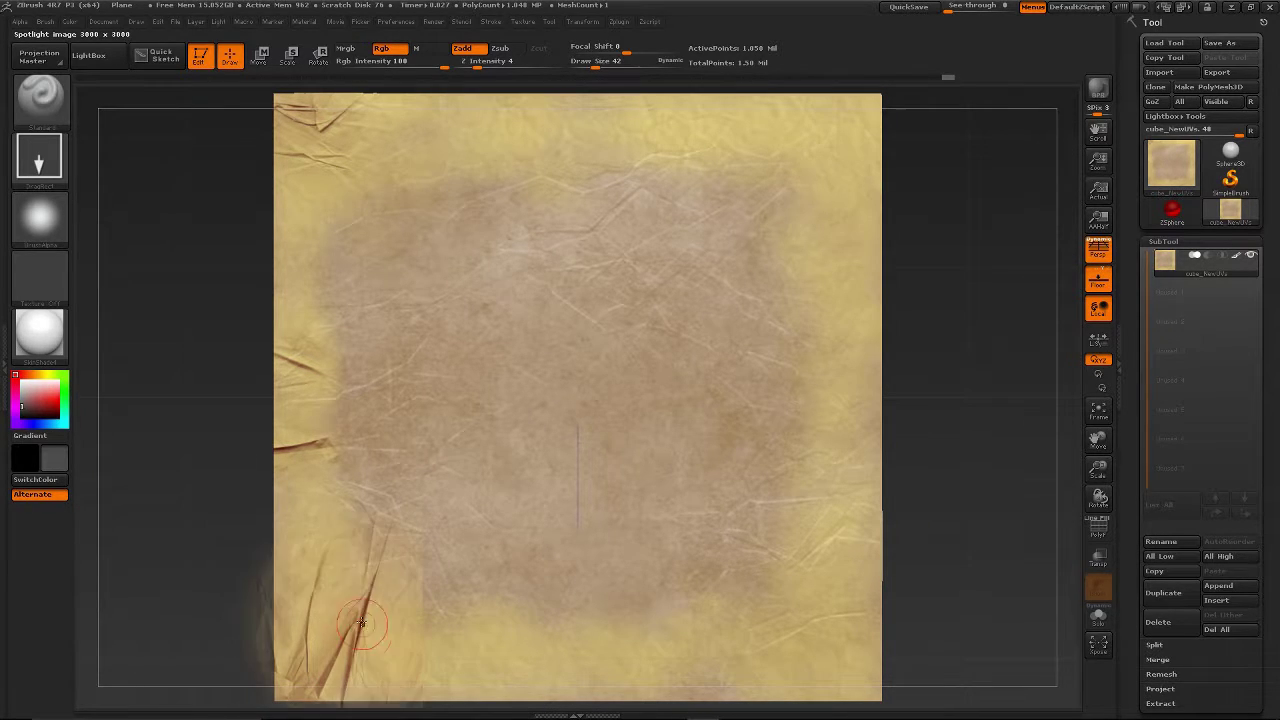
pyautogui.moveTo(380, 716)
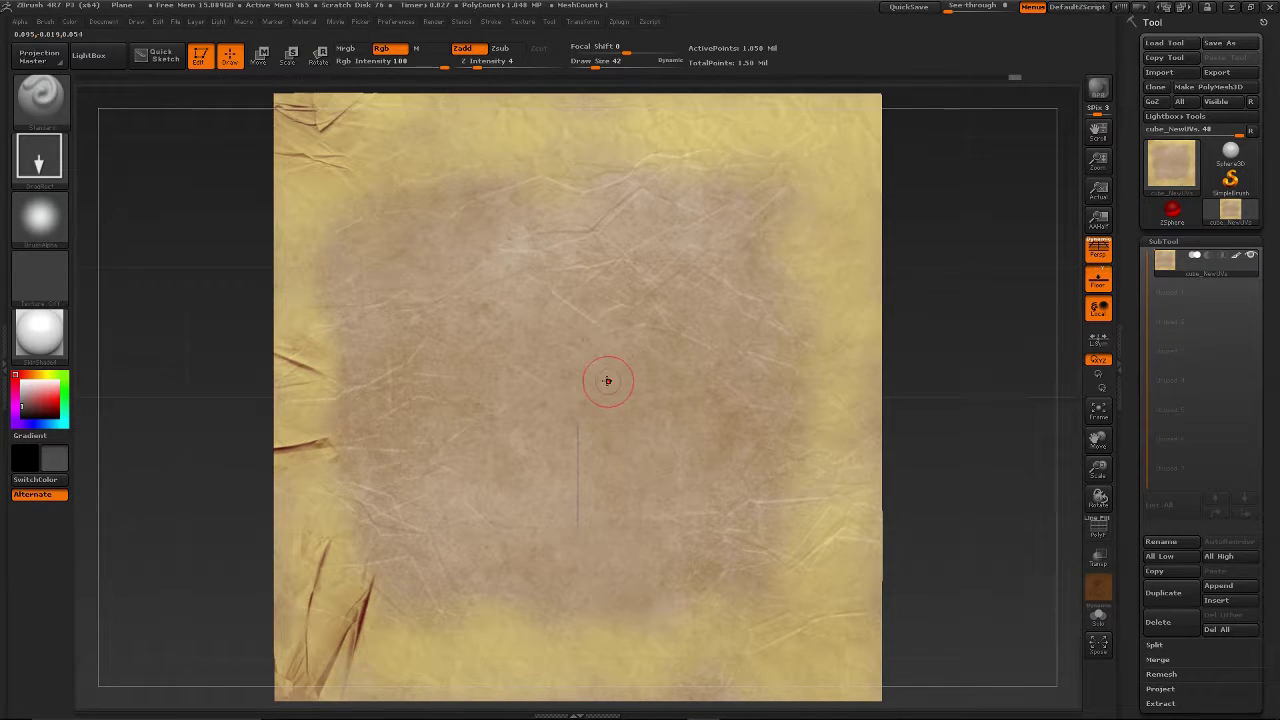
# Tilt the crumpled-paper image, enlarge it to about the plane's width and lay its long crease diagonally across the plane's centre
pyautogui.hotkey('shift', 'z')
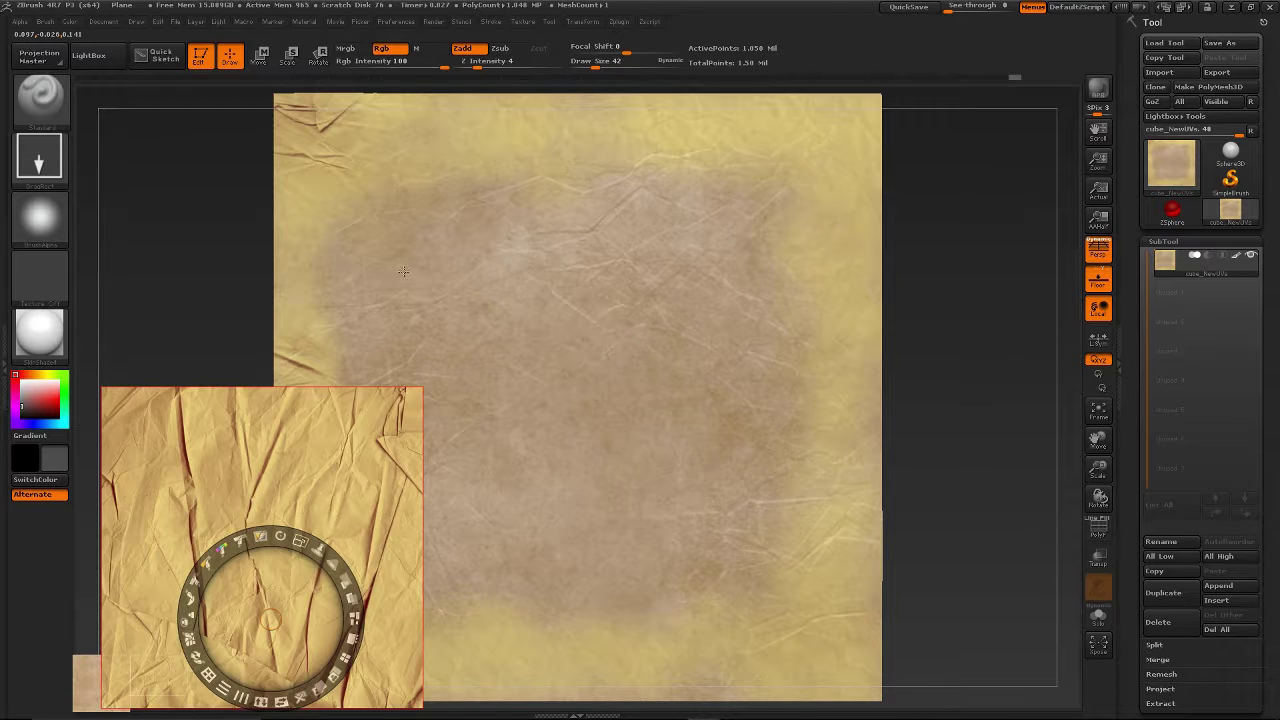
pyautogui.moveTo(220, 401); pyautogui.dragTo(628, 352)
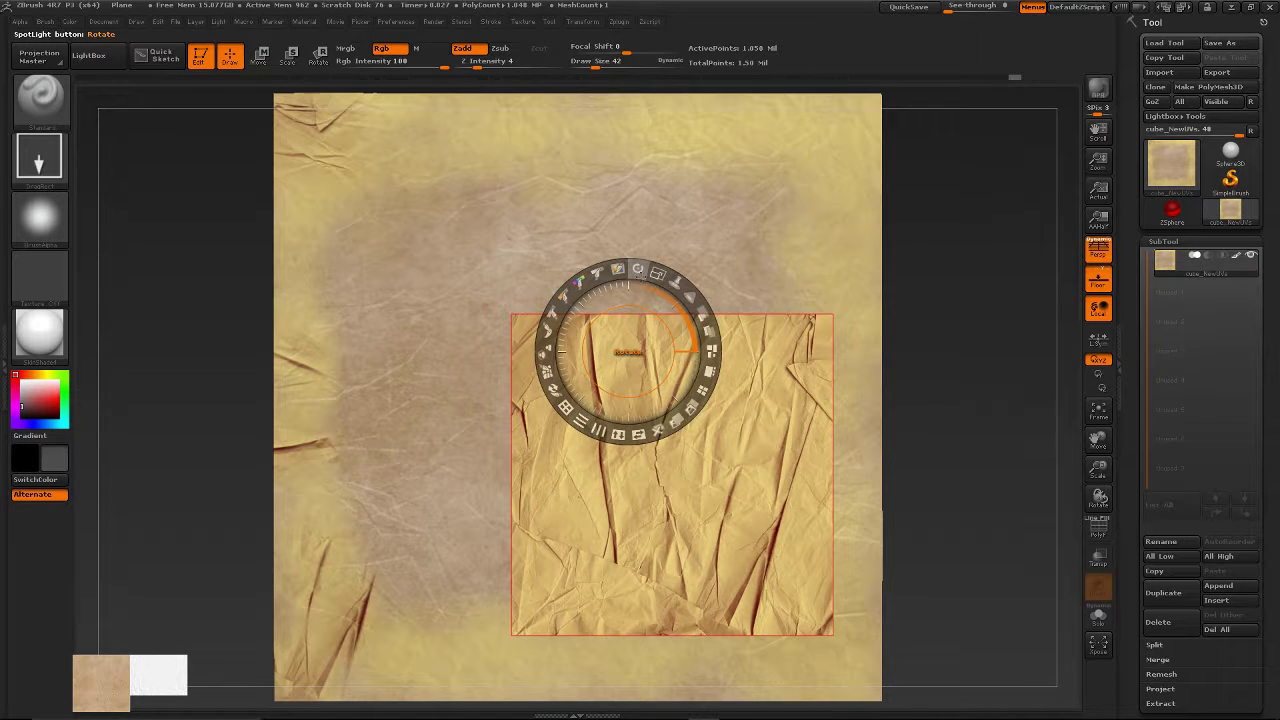
pyautogui.moveTo(638, 269); pyautogui.dragTo(566, 297)
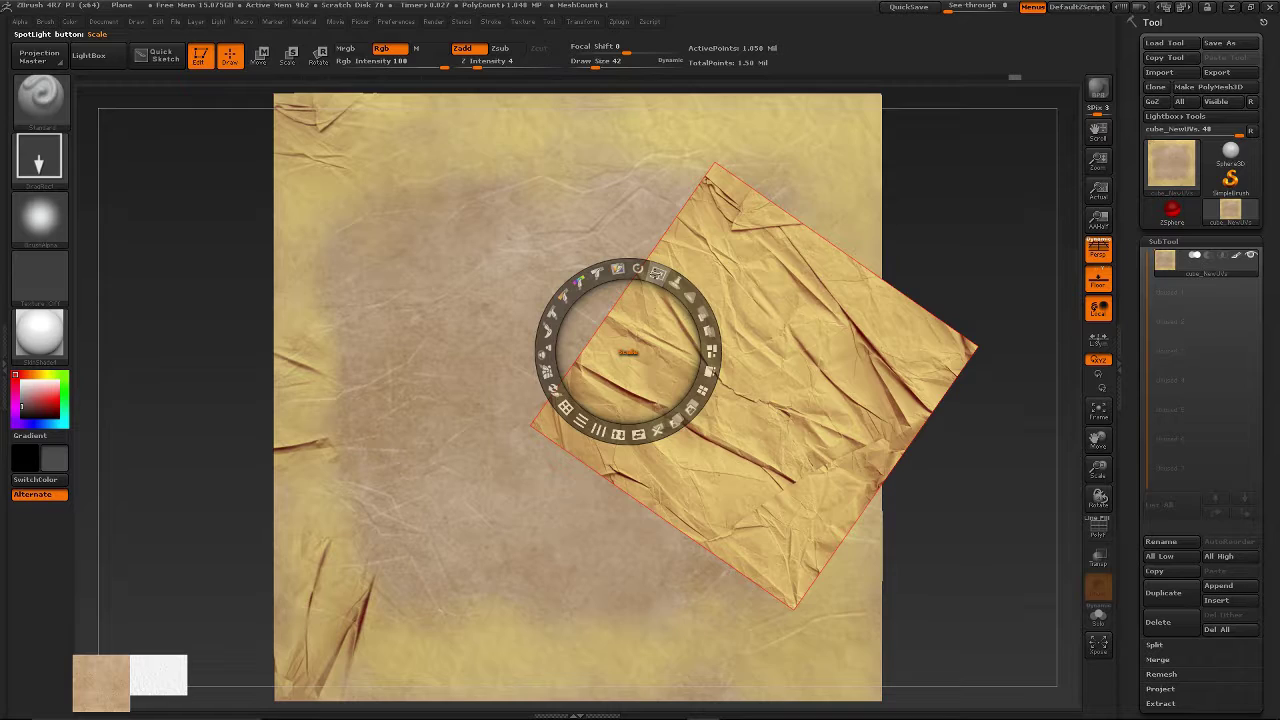
pyautogui.moveTo(657, 273); pyautogui.dragTo(490, 256)
pyautogui.hotkey('shift', 'z')
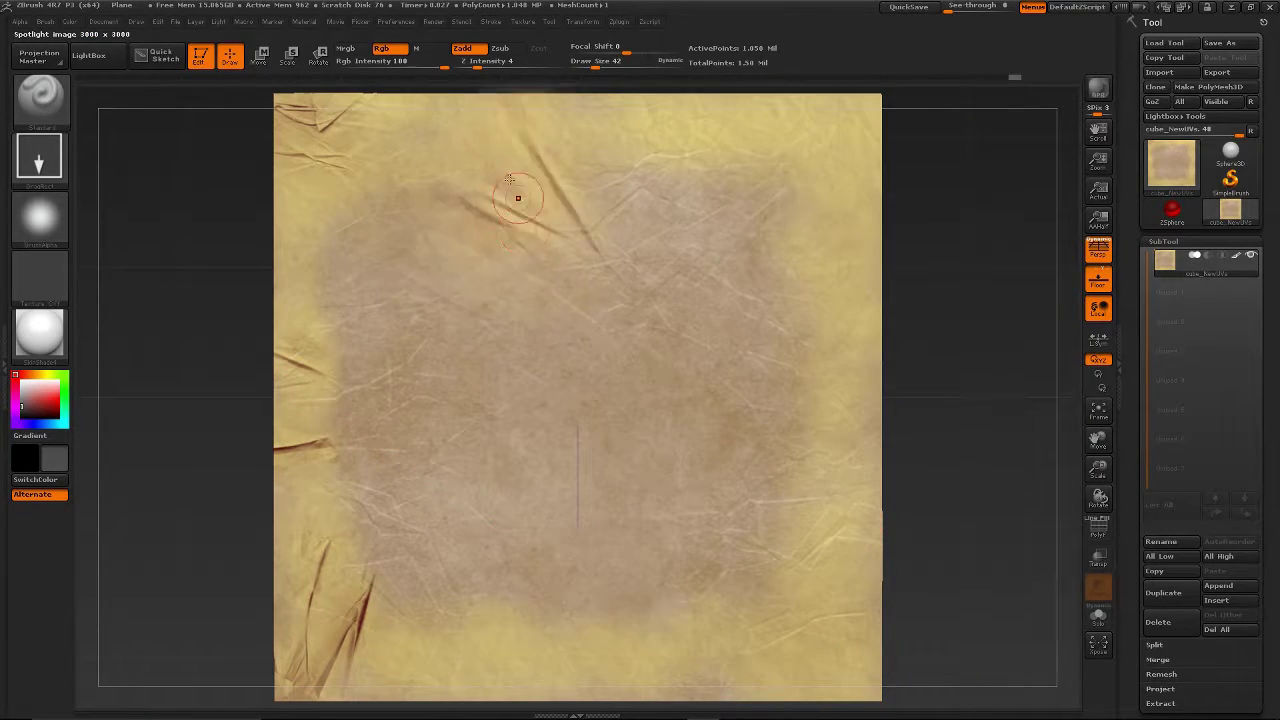
# Set the Rgb Intensity to 23 and stamp a long diagonal crease across the plane's centre
pyautogui.moveTo(416, 68); pyautogui.dragTo(404, 66)
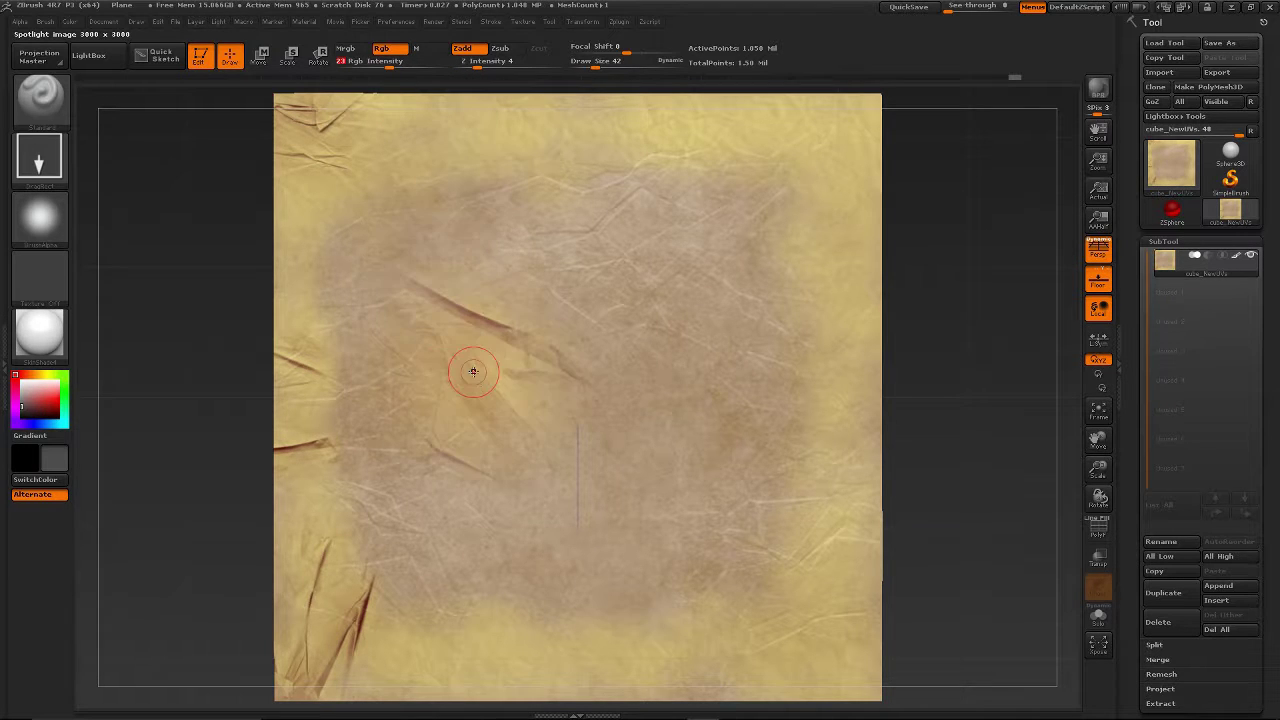
pyautogui.moveTo(482, 318)
pyautogui.mouseDown()
pyautogui.moveTo(600, 409)
pyautogui.moveTo(557, 351)
pyautogui.moveTo(700, 440)
pyautogui.moveTo(560, 390)
pyautogui.moveTo(727, 450)
pyautogui.moveTo(757, 475)
pyautogui.mouseUp()
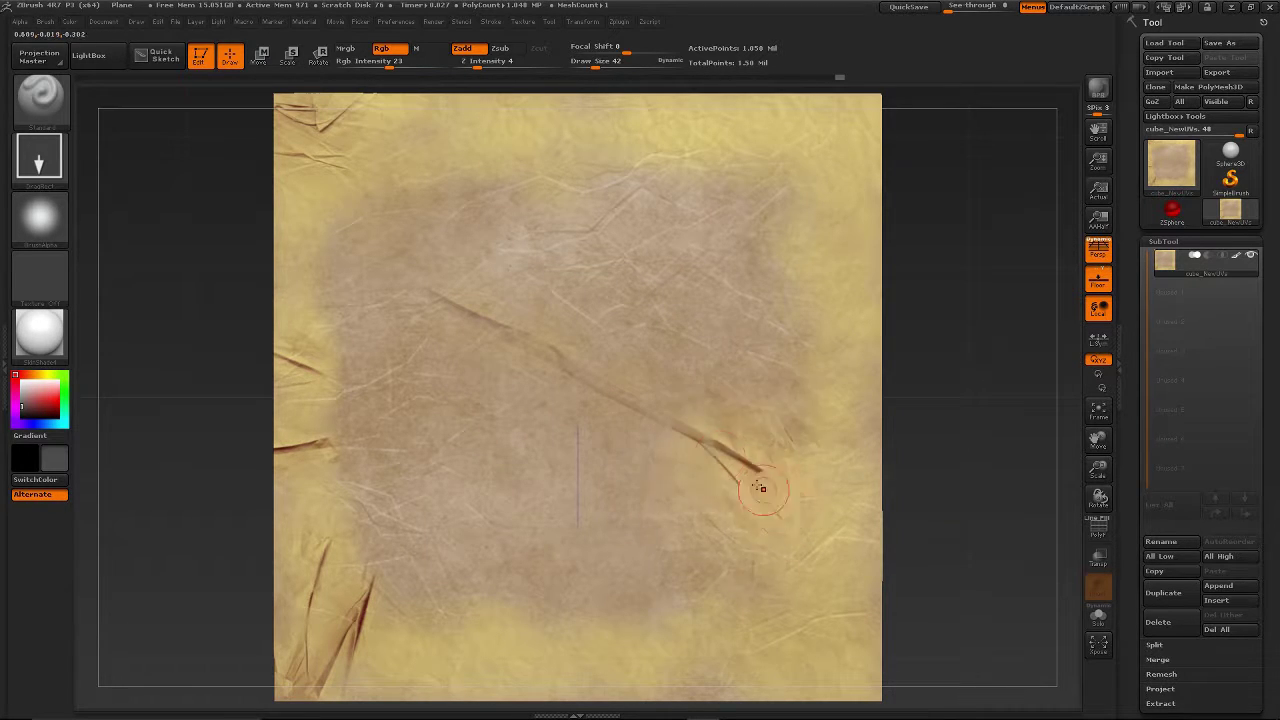
pyautogui.moveTo(628, 415); pyautogui.dragTo(655, 420)
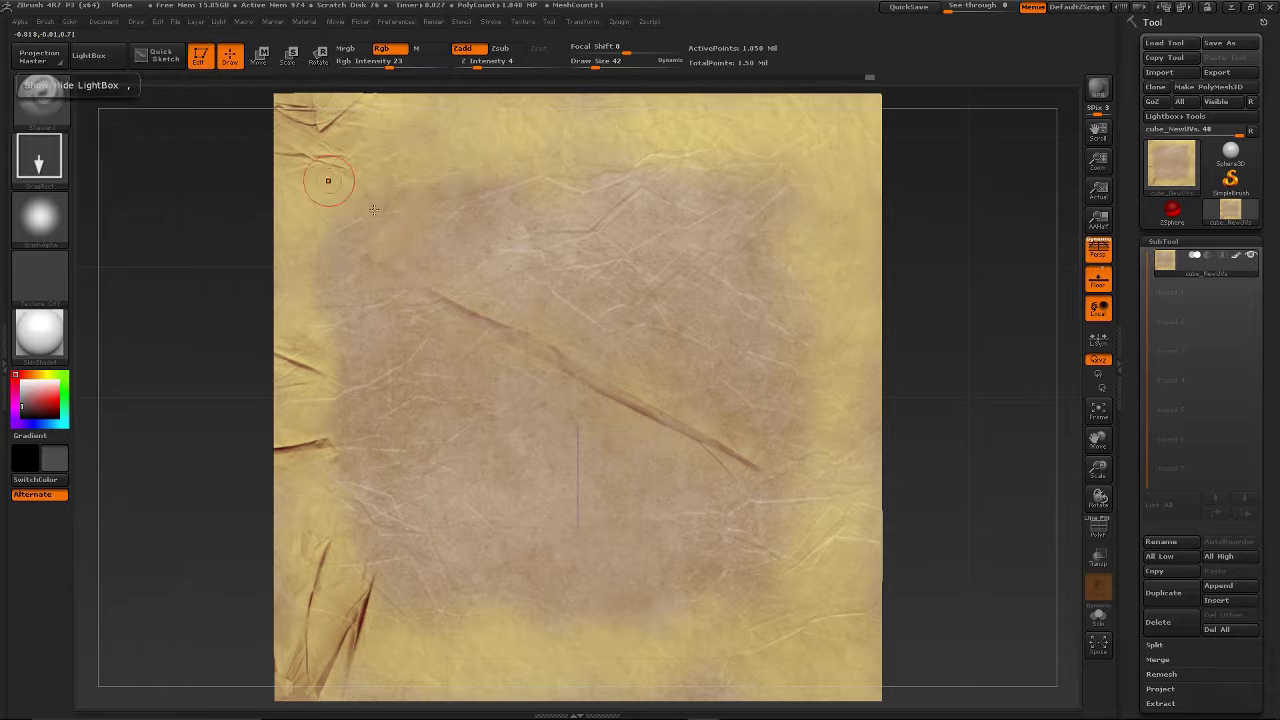
pyautogui.hotkey('ctrl', 'z')
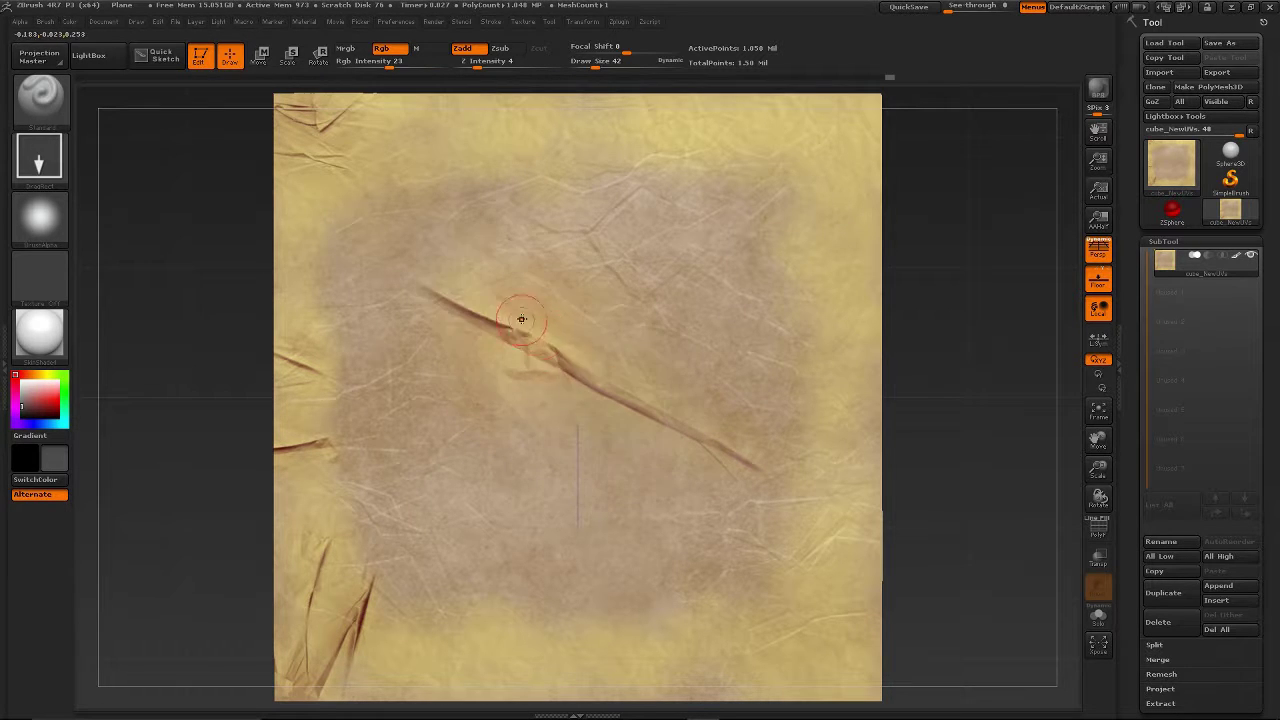
pyautogui.moveTo(532, 325); pyautogui.dragTo(543, 357)
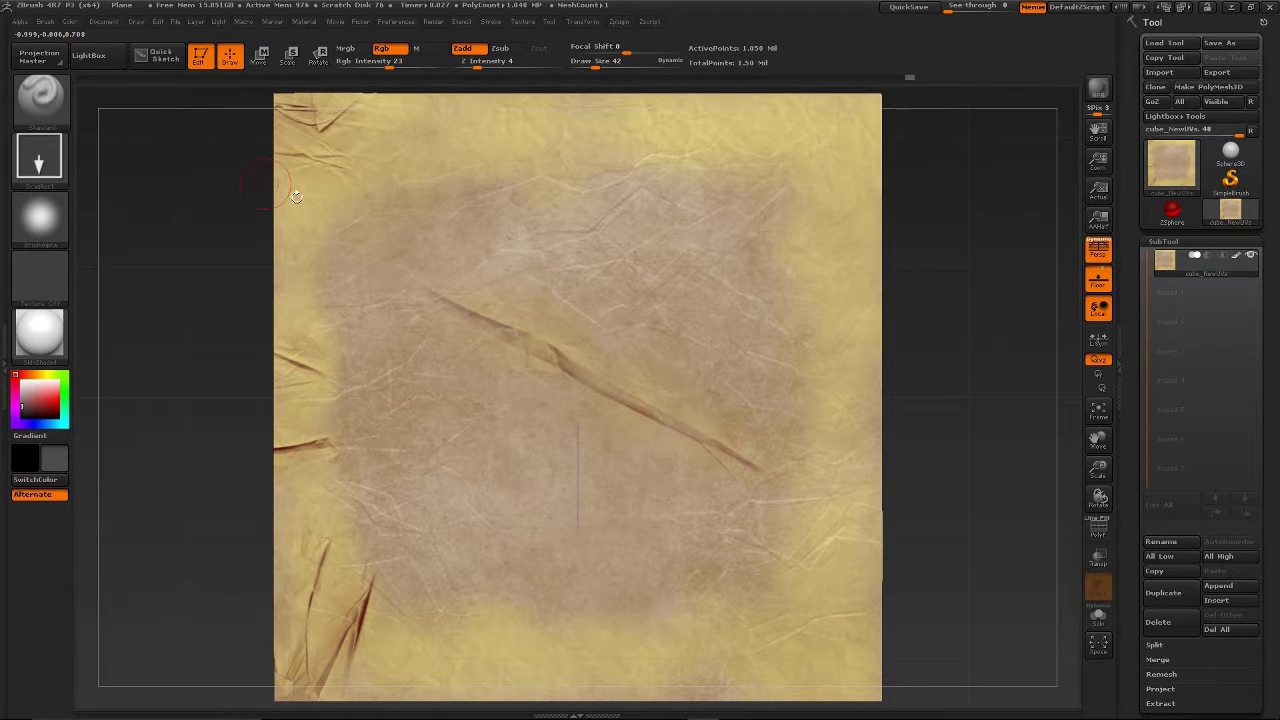
# Darken the central diagonal crease with more stamps along its lower-right half, and undo the last stray stamp
pyautogui.moveTo(630, 407)
pyautogui.mouseDown()
pyautogui.moveTo(757, 472)
pyautogui.moveTo(730, 460)
pyautogui.mouseUp()
pyautogui.moveTo(537, 365); pyautogui.dragTo(685, 446)
pyautogui.moveTo(606, 394); pyautogui.dragTo(671, 435)
pyautogui.moveTo(668, 436)
pyautogui.mouseDown()
pyautogui.moveTo(705, 459)
pyautogui.moveTo(600, 402)
pyautogui.moveTo(782, 483)
pyautogui.mouseUp()
pyautogui.moveTo(785, 527); pyautogui.dragTo(402, 313)
pyautogui.hotkey('ctrl', 'z')
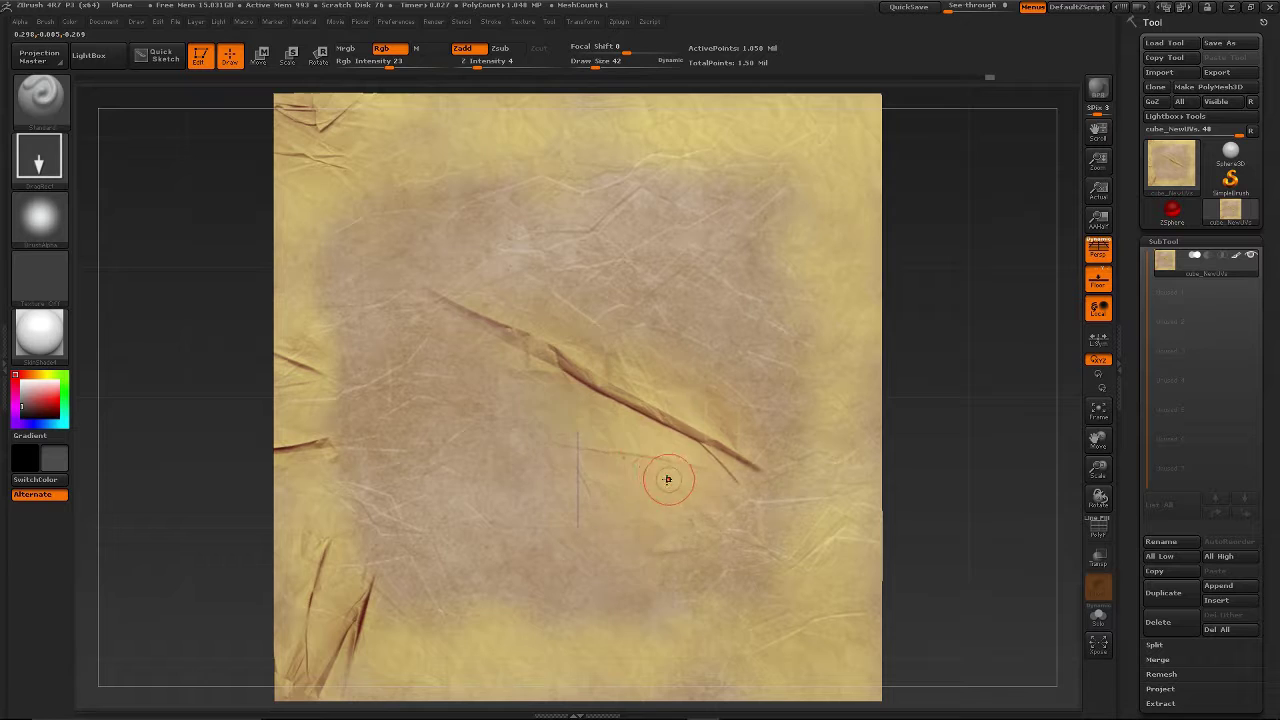
# Turn and move the crumpled-paper image, then stamp a second crease from the diagonal crease's upper-left end up to the top border
pyautogui.press('z')
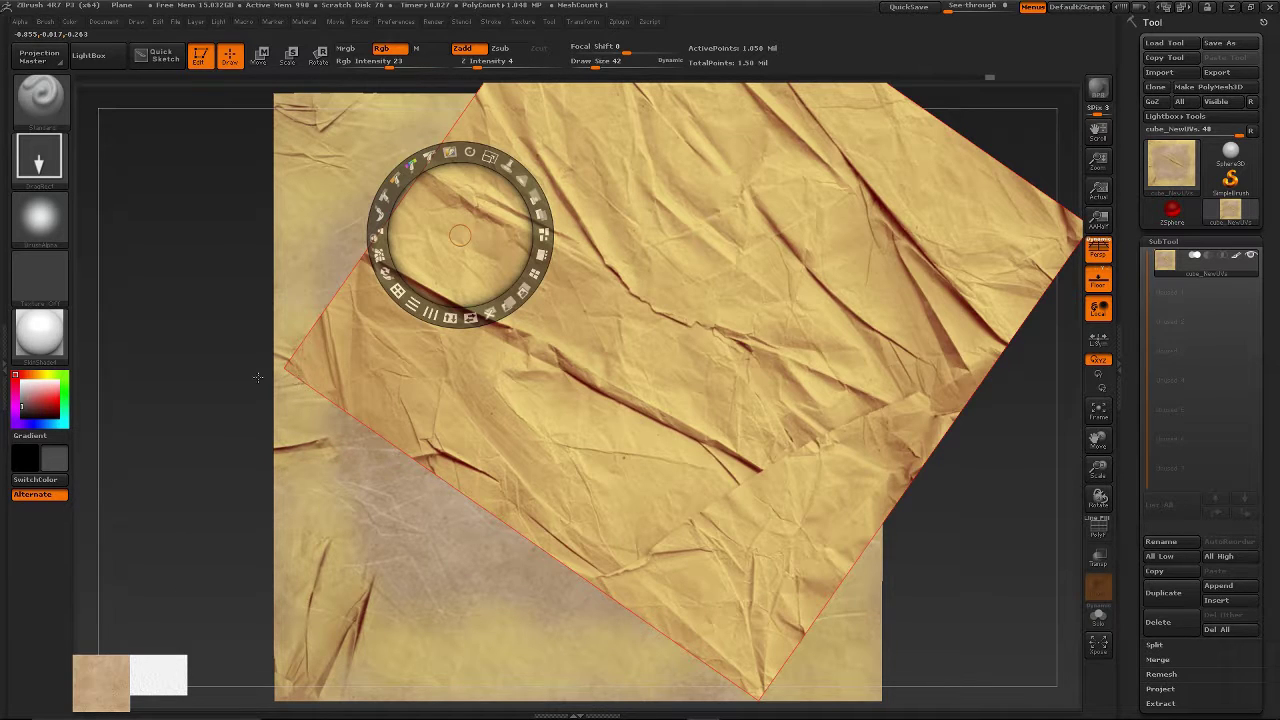
pyautogui.moveTo(490, 180); pyautogui.dragTo(627, 551)
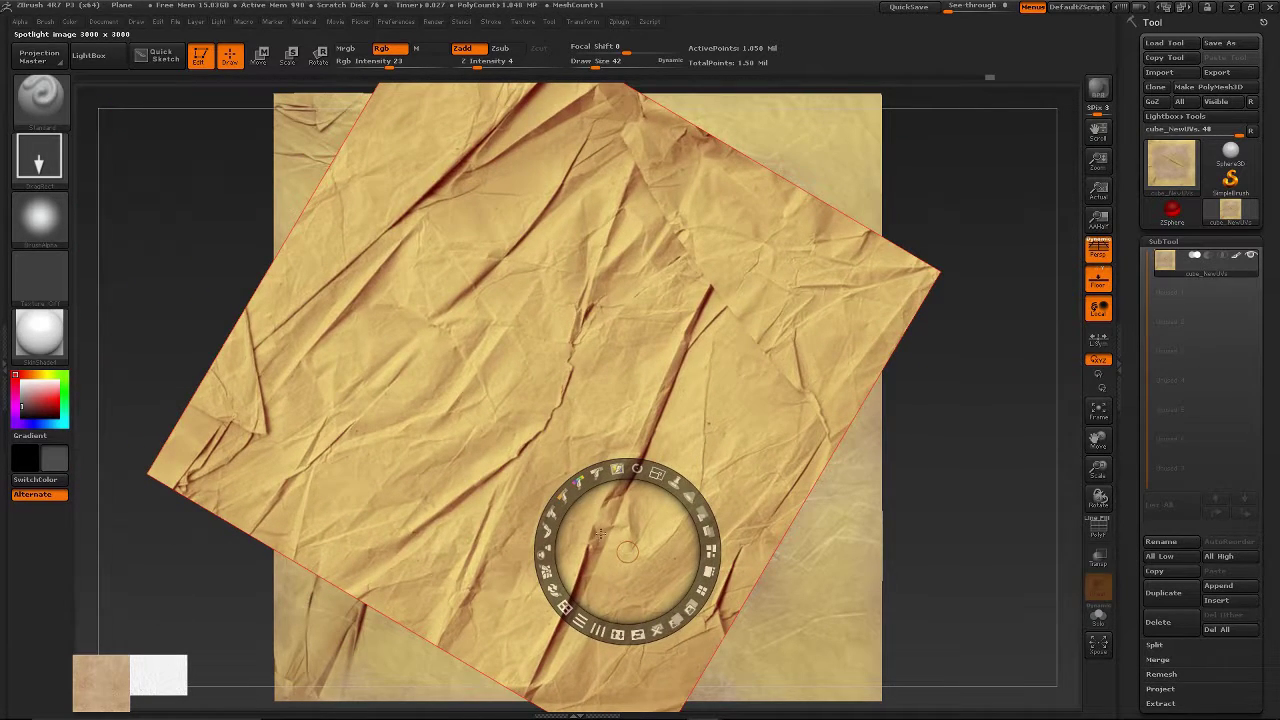
pyautogui.hotkey('shift', 'z')
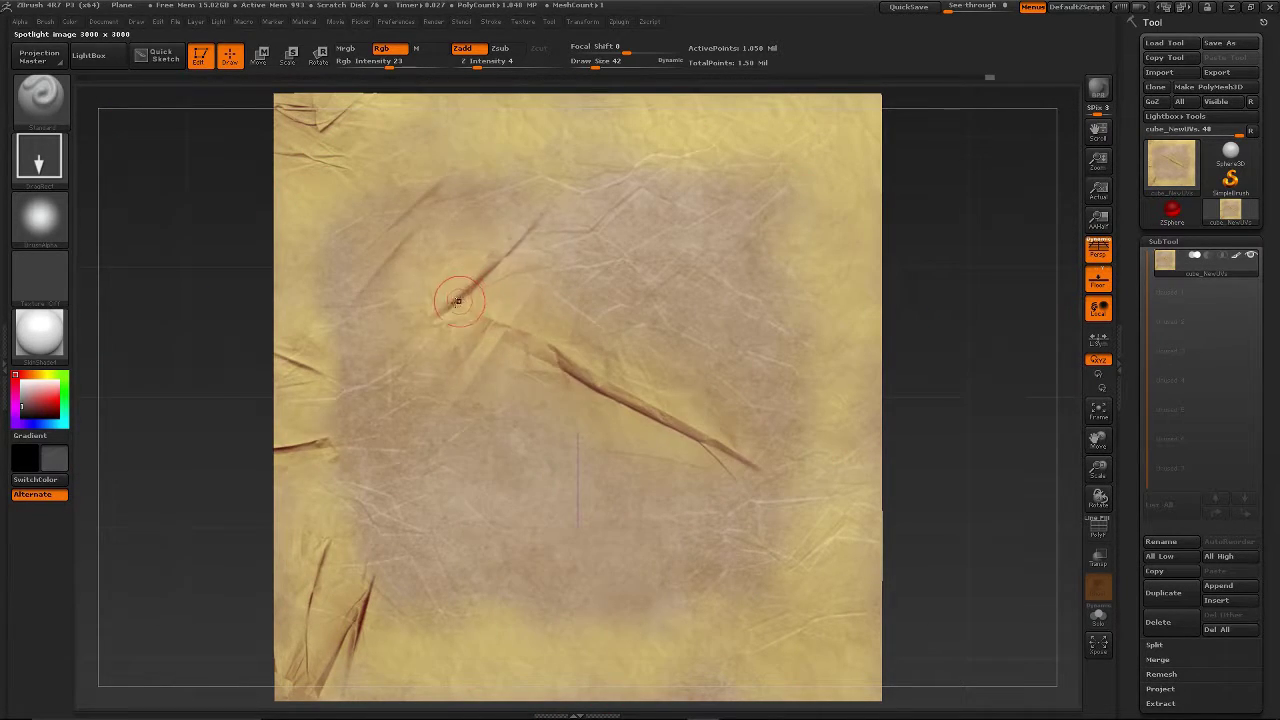
pyautogui.moveTo(453, 302)
pyautogui.mouseDown()
pyautogui.moveTo(534, 351)
pyautogui.moveTo(485, 282)
pyautogui.moveTo(496, 275)
pyautogui.mouseUp()
pyautogui.moveTo(505, 282)
pyautogui.mouseDown()
pyautogui.moveTo(556, 292)
pyautogui.moveTo(586, 258)
pyautogui.mouseUp()
pyautogui.moveTo(540, 205)
pyautogui.mouseDown()
pyautogui.moveTo(566, 180)
pyautogui.moveTo(614, 224)
pyautogui.mouseUp()
pyautogui.hotkey('ctrl', 'z')
pyautogui.hotkey('ctrl', 'z')
pyautogui.hotkey('ctrl', 'z')
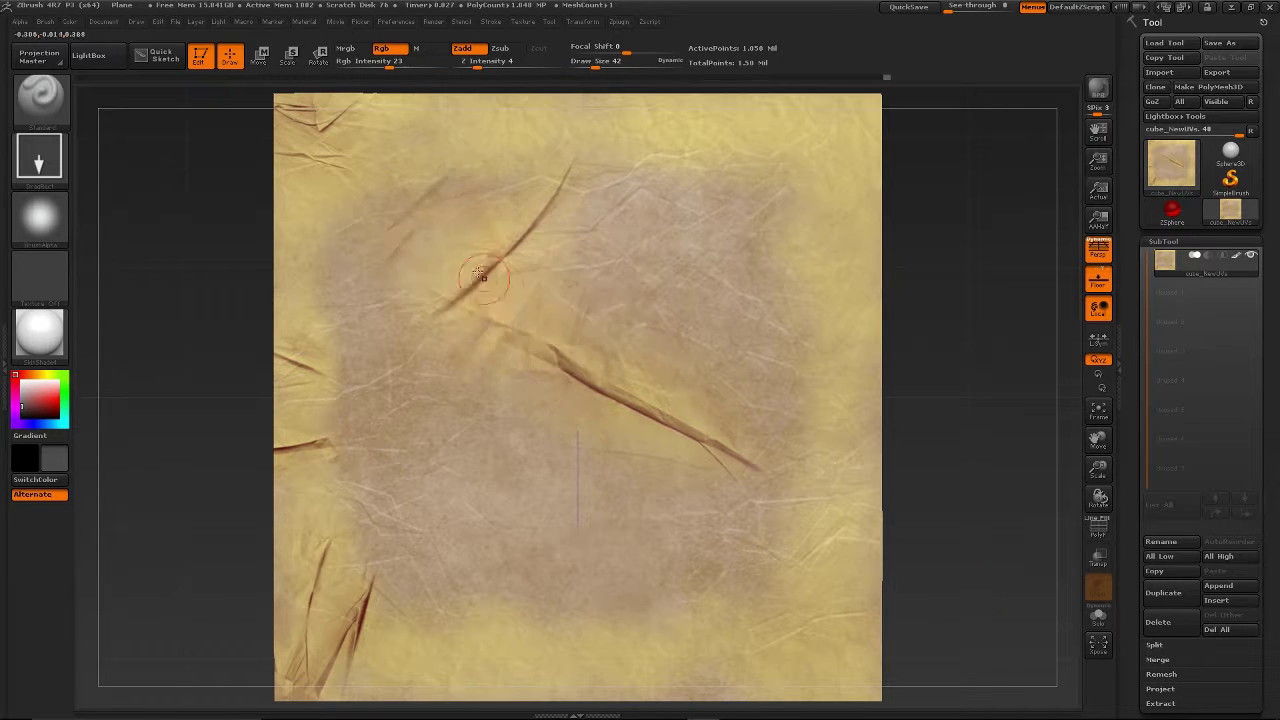
# Set the Rgb Intensity to 100, rotate the crumpled-paper image upright and align its upper-right part with the plane's upper-right corner
pyautogui.moveTo(389, 64); pyautogui.dragTo(452, 69)
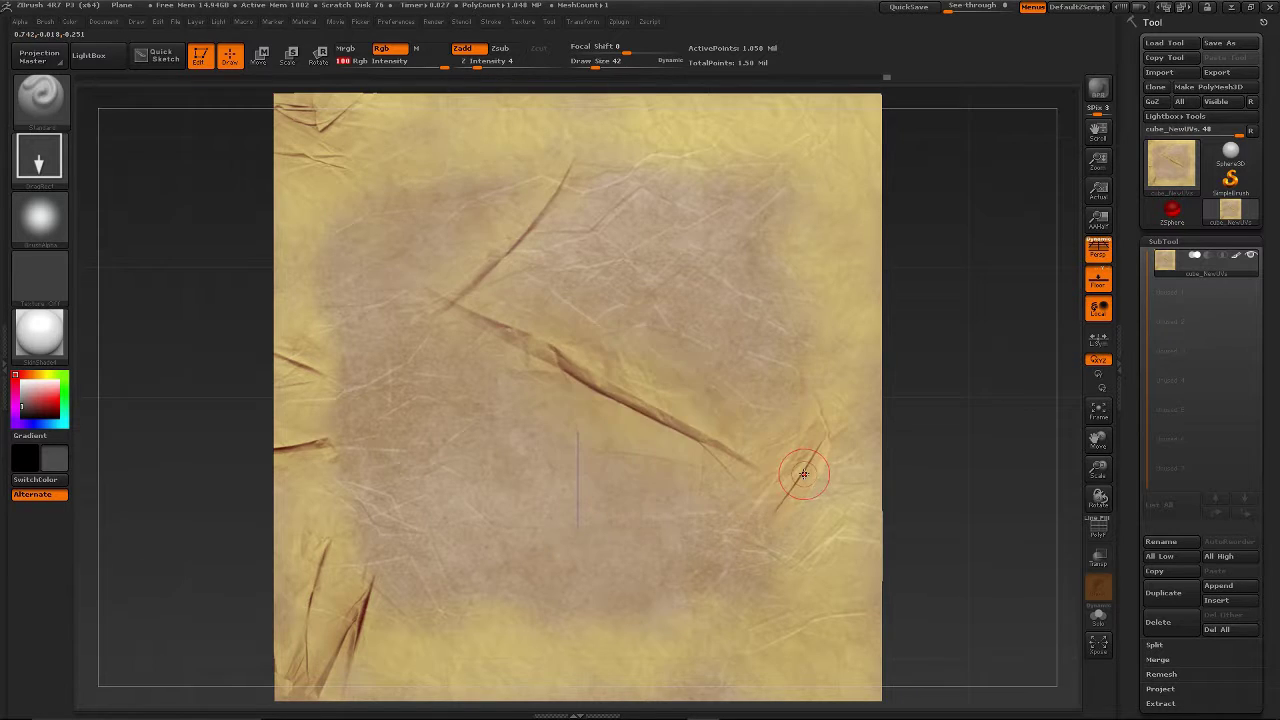
pyautogui.hotkey('shift', 'z')
pyautogui.moveTo(532, 371); pyautogui.dragTo(688, 198)
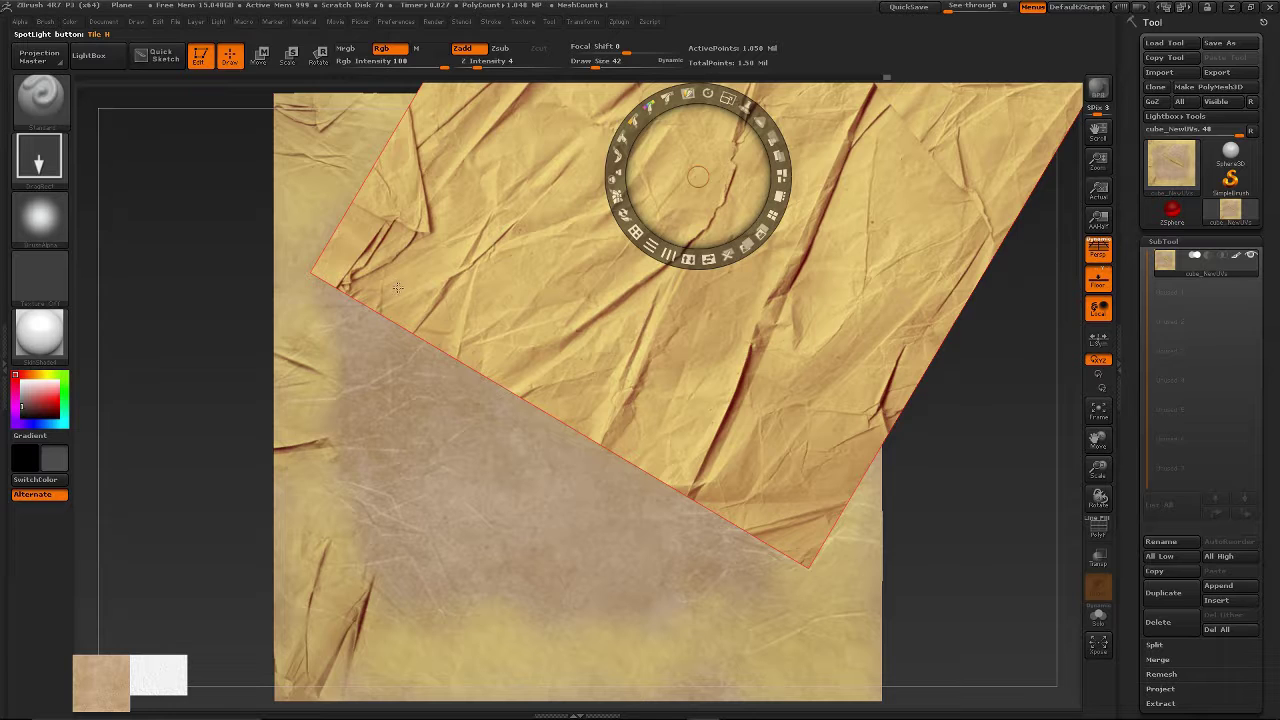
pyautogui.moveTo(519, 271); pyautogui.dragTo(719, 478)
pyautogui.click(569, 455)
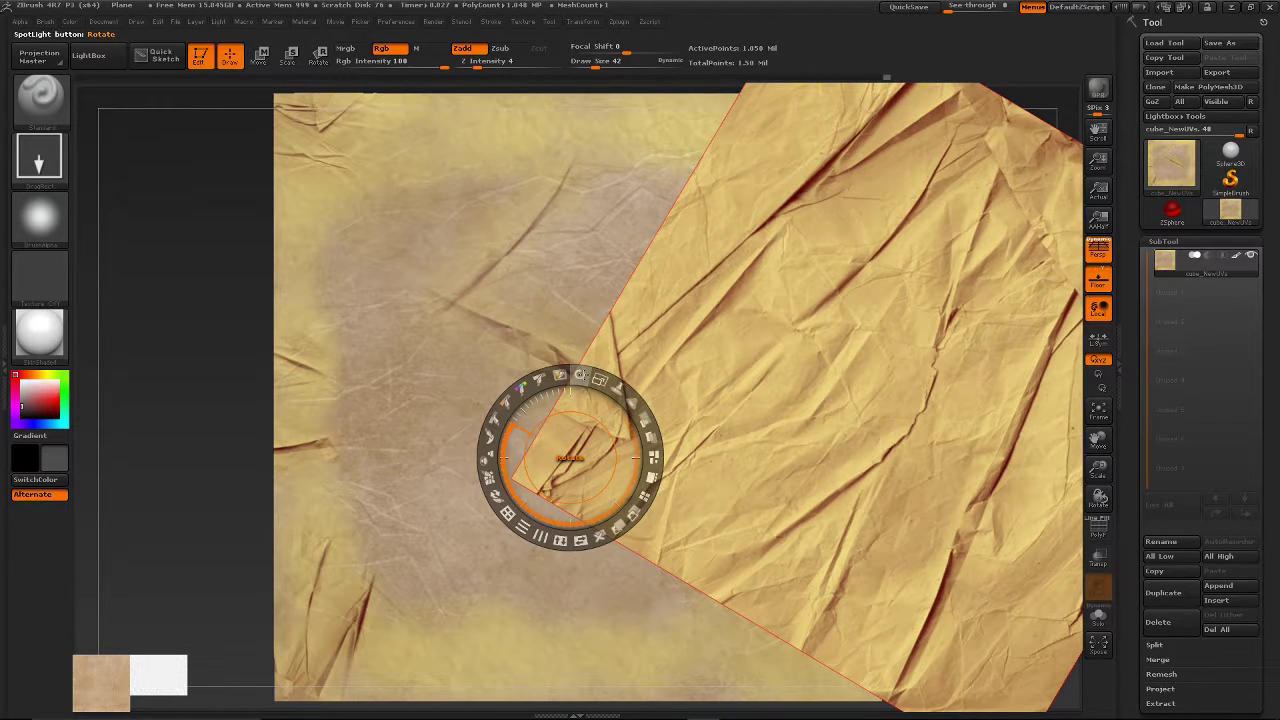
pyautogui.moveTo(580, 375); pyautogui.dragTo(613, 499)
pyautogui.moveTo(569, 457); pyautogui.dragTo(737, 263)
pyautogui.moveTo(748, 181)
pyautogui.mouseDown()
pyautogui.moveTo(776, 198)
pyautogui.moveTo(758, 186)
pyautogui.mouseUp()
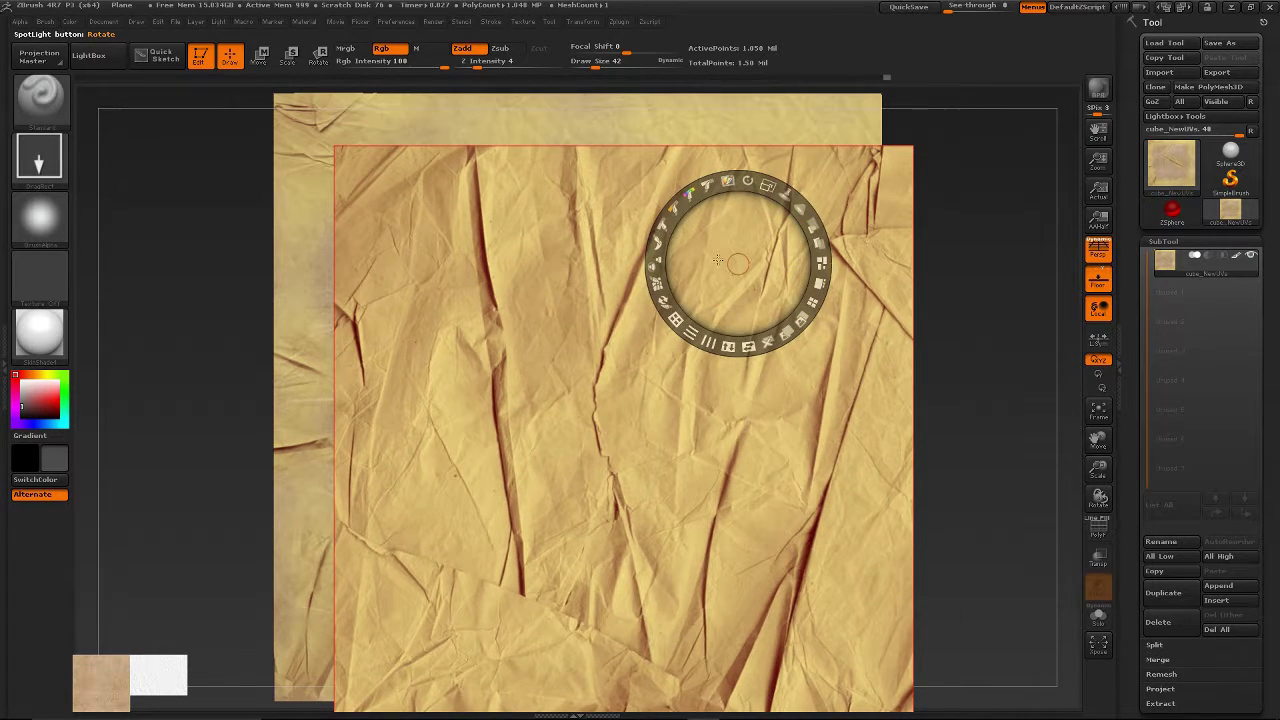
pyautogui.moveTo(709, 257); pyautogui.dragTo(687, 201)
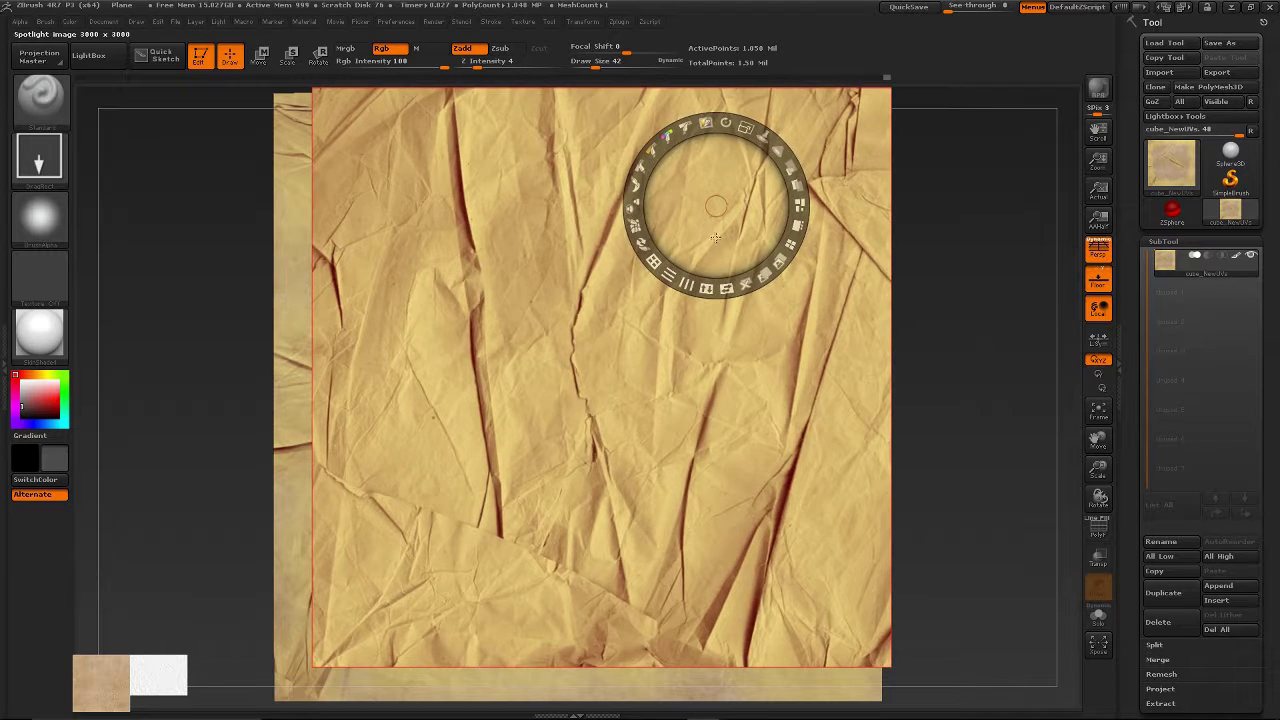
# Stamp the paper's coloured creases onto the plane's upper-right corner and just below it along the right edge
pyautogui.hotkey('shift', 'z')
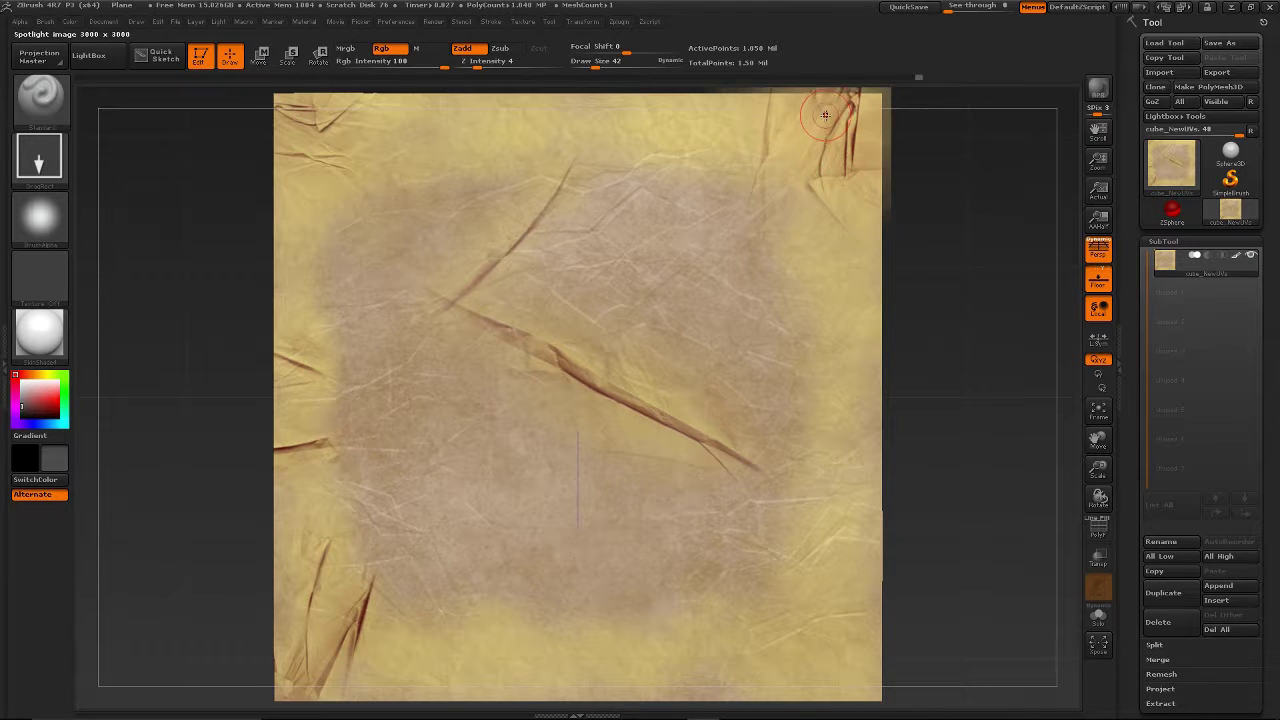
pyautogui.moveTo(892, 125); pyautogui.dragTo(925, 140)
pyautogui.moveTo(906, 254)
pyautogui.mouseDown()
pyautogui.moveTo(880, 235)
pyautogui.moveTo(926, 271)
pyautogui.mouseUp()
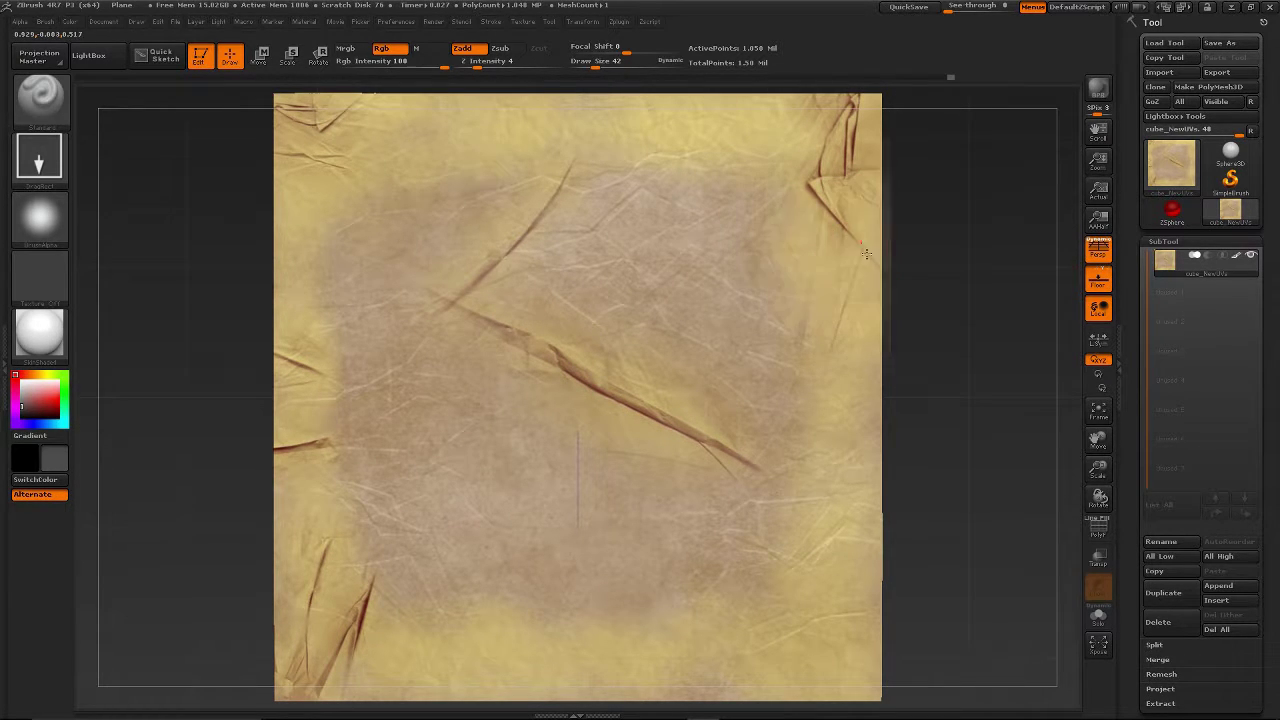
pyautogui.moveTo(878, 291); pyautogui.dragTo(880, 298)
pyautogui.moveTo(782, 165); pyautogui.dragTo(816, 179)
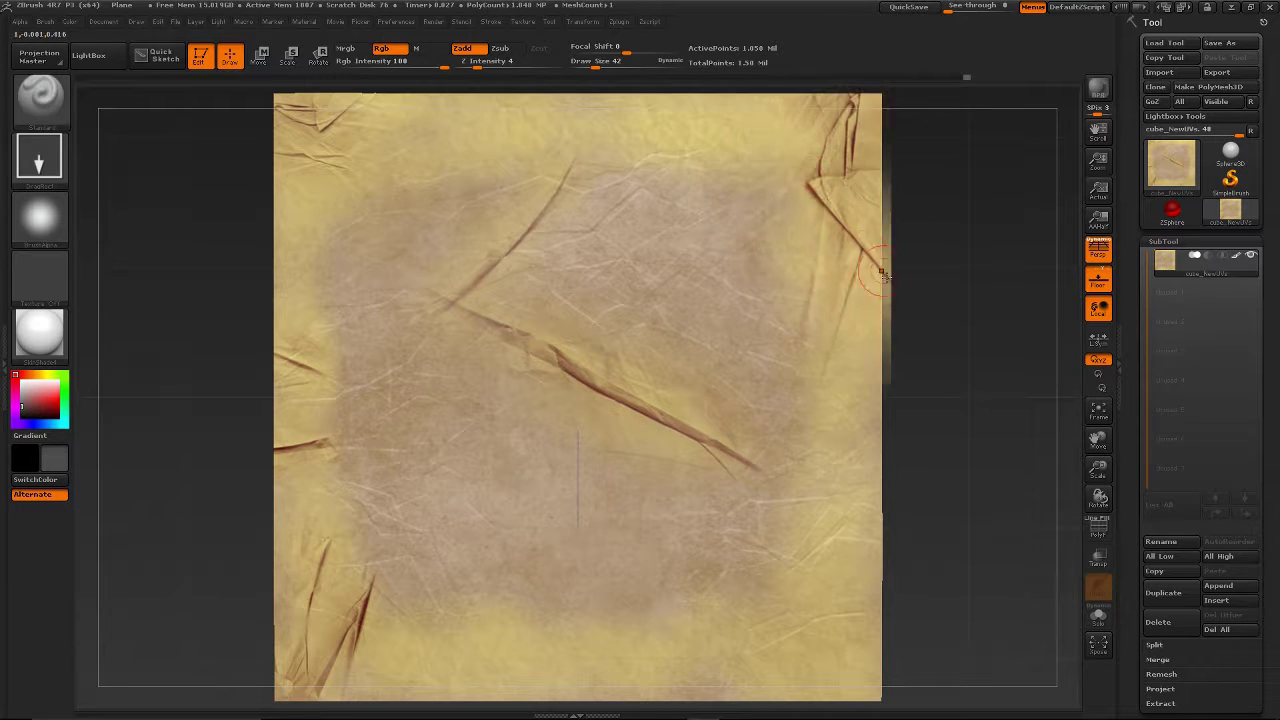
pyautogui.keyDown('shift'); pyautogui.moveTo(912, 314); pyautogui.dragTo(1074, 381); pyautogui.keyUp('shift')
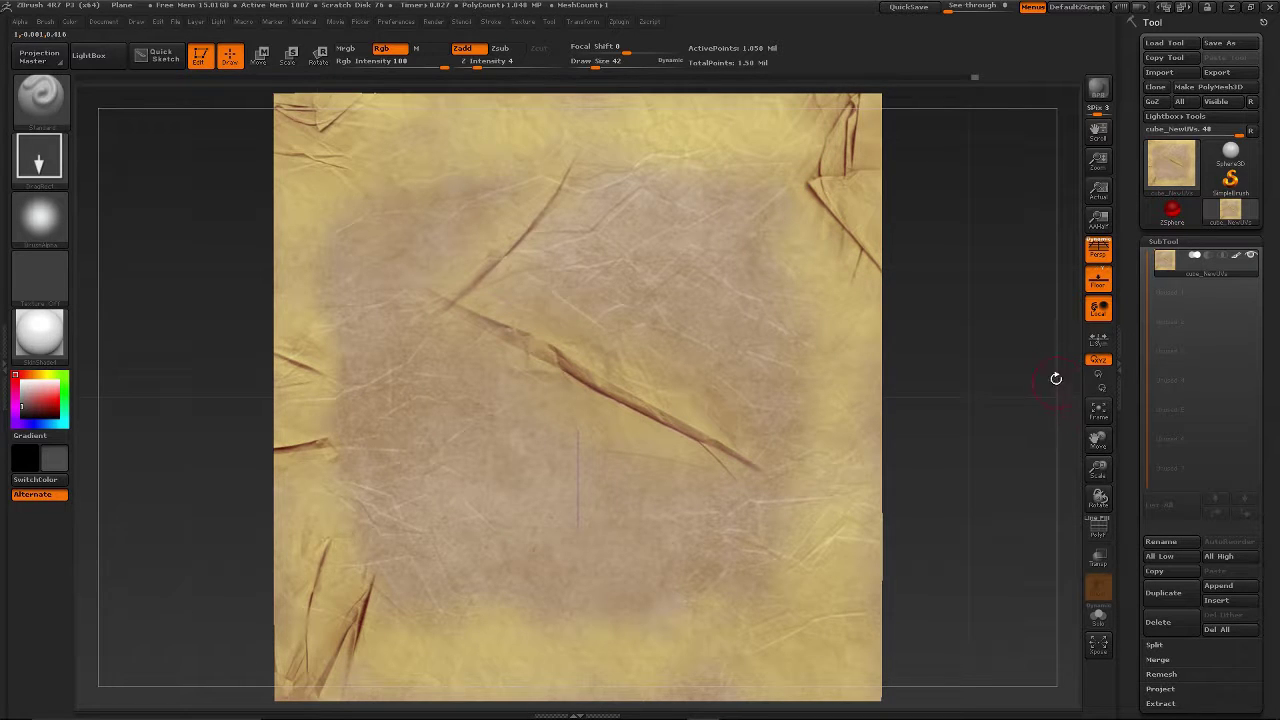
# Stamp a vertical crease on the top border near the upper-right corner and dark creases on the lower right border
pyautogui.moveTo(762, 150)
pyautogui.mouseDown()
pyautogui.moveTo(787, 201)
pyautogui.moveTo(764, 206)
pyautogui.moveTo(763, 260)
pyautogui.moveTo(738, 244)
pyautogui.moveTo(695, 98)
pyautogui.mouseUp()
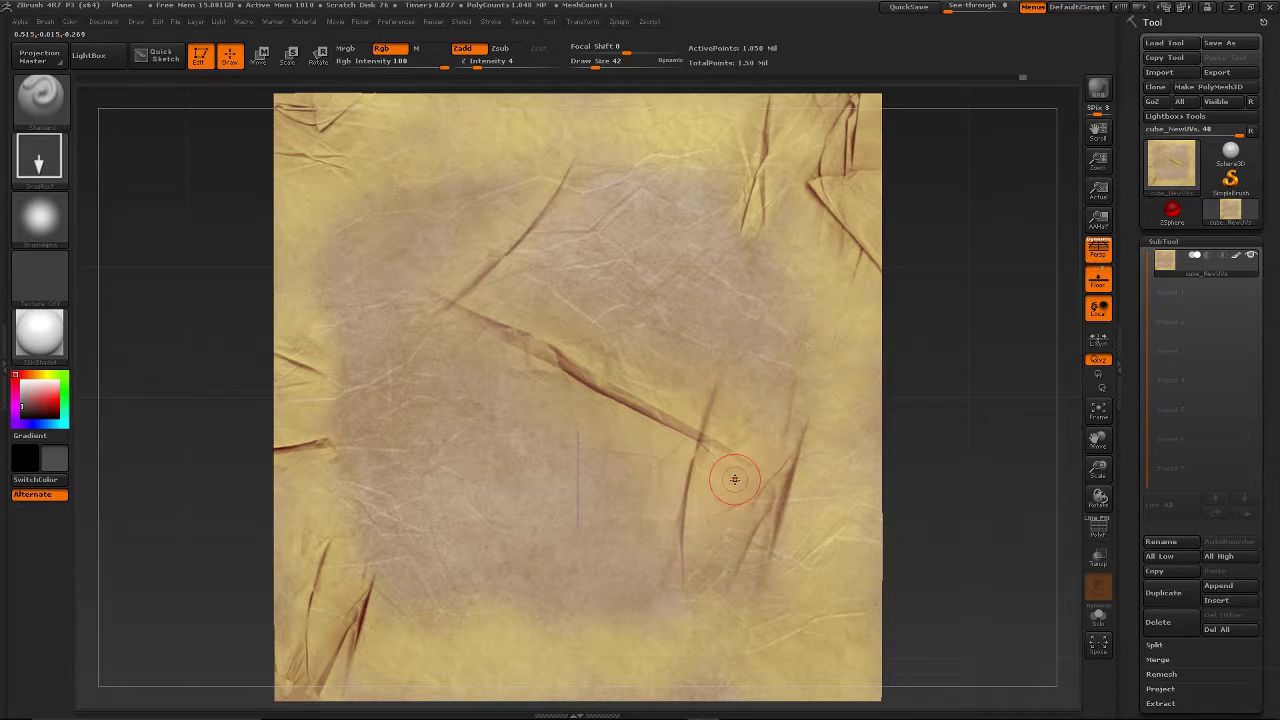
pyautogui.moveTo(805, 485)
pyautogui.mouseDown()
pyautogui.moveTo(788, 466)
pyautogui.moveTo(800, 497)
pyautogui.moveTo(786, 571)
pyautogui.moveTo(776, 494)
pyautogui.mouseUp()
pyautogui.moveTo(768, 571)
pyautogui.mouseDown()
pyautogui.moveTo(771, 626)
pyautogui.moveTo(757, 643)
pyautogui.mouseUp()
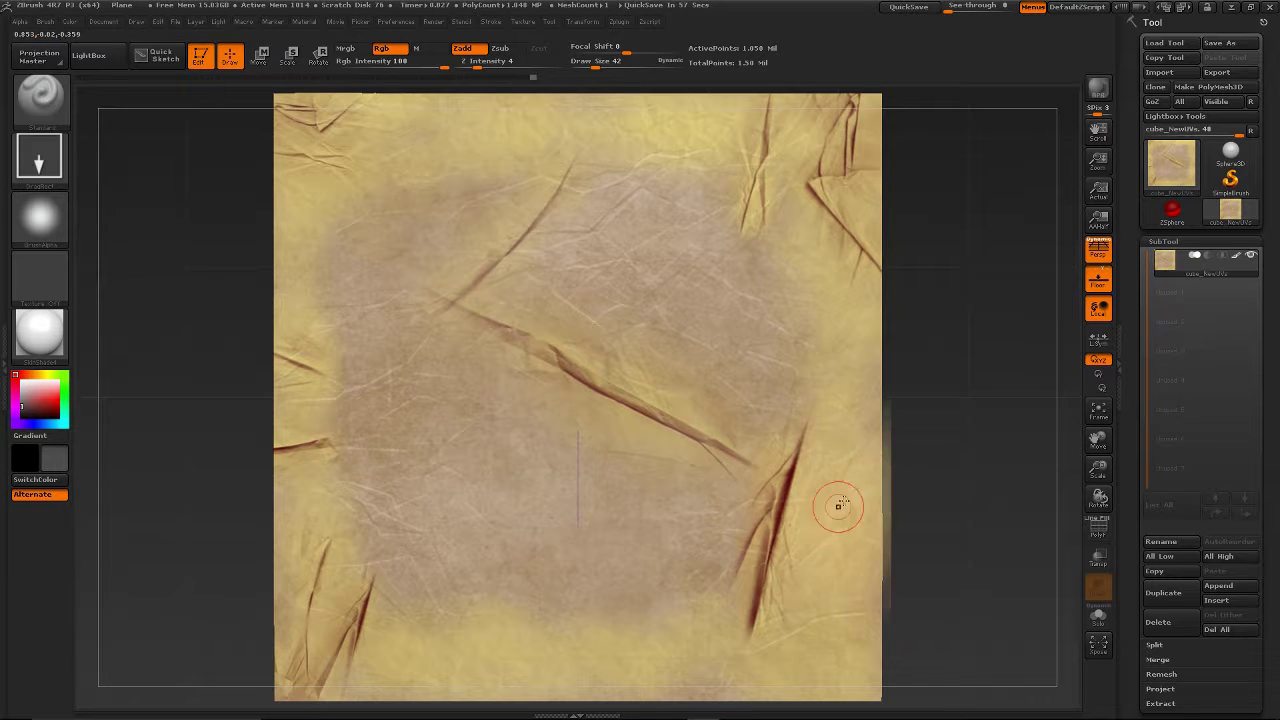
pyautogui.hotkey('ctrl', 'z')
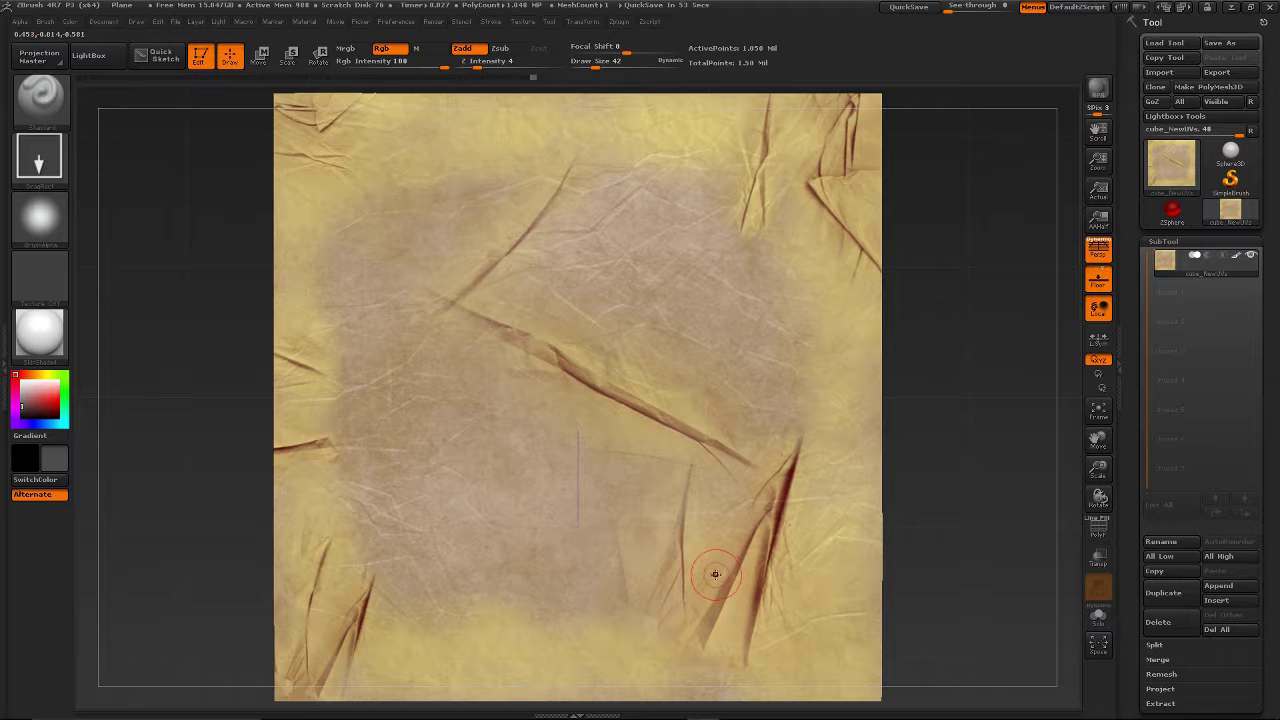
# Move the crumpled-paper image down over the plane's lower right area
pyautogui.press('z')
pyautogui.moveTo(728, 398)
pyautogui.mouseDown()
pyautogui.moveTo(675, 523)
pyautogui.moveTo(686, 519)
pyautogui.mouseUp()
pyautogui.press('z')
pyautogui.press('z')
pyautogui.press('z')
pyautogui.hotkey('shift', 'z')
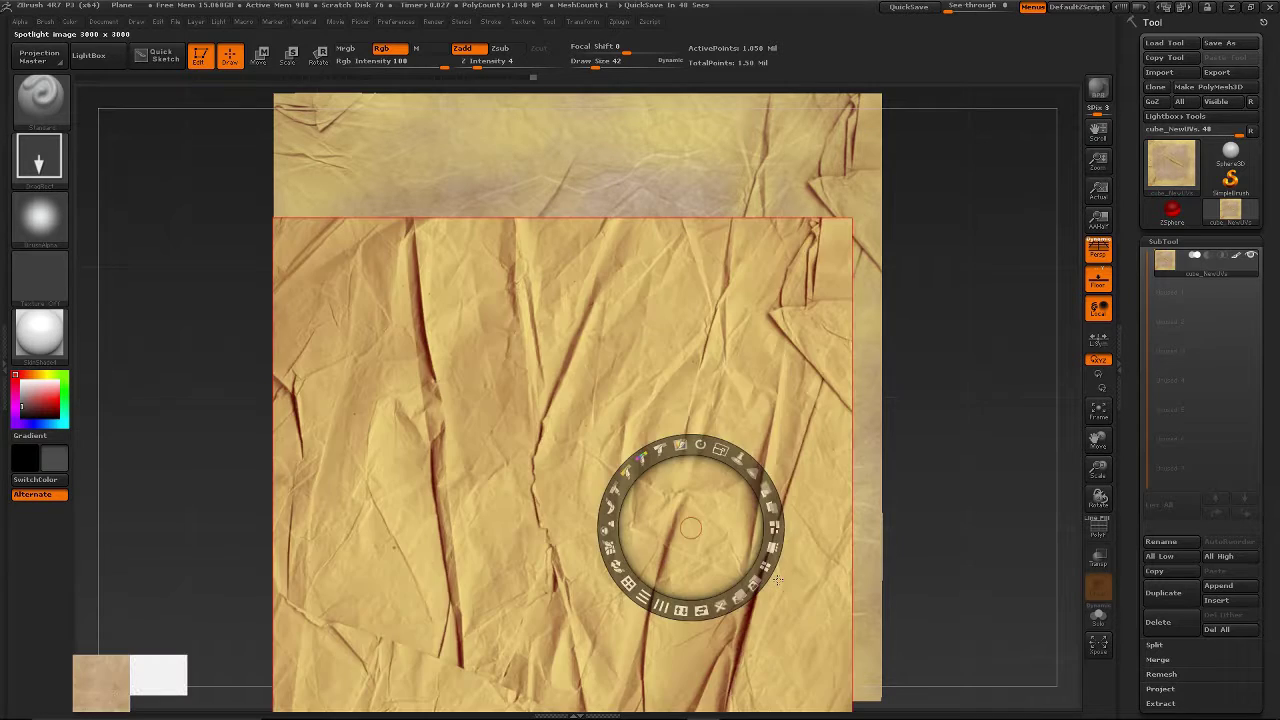
pyautogui.moveTo(799, 604); pyautogui.dragTo(807, 588)
pyautogui.hotkey('shift', 'z')
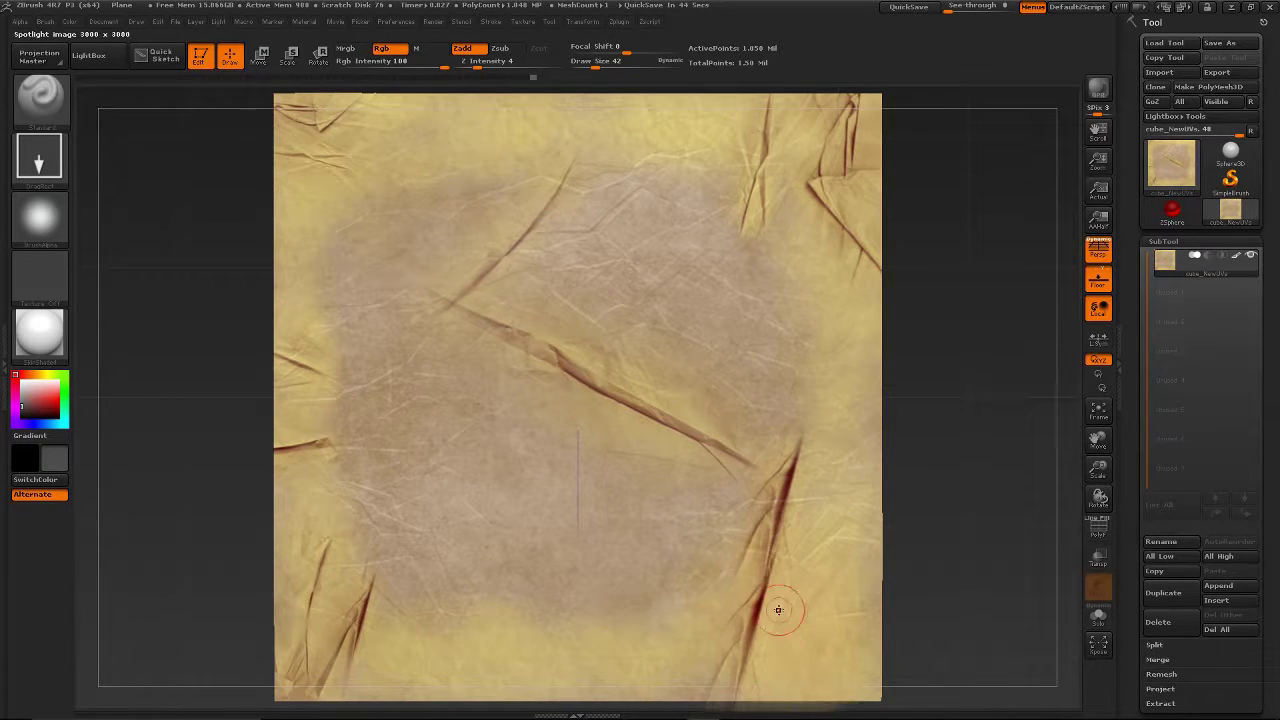
# Undo the last stamp near the lower-right corner and stamp the paper's creases along the middle of the right border
pyautogui.hotkey('ctrl', 'z')
pyautogui.hotkey('ctrl', 'shift', 'z')
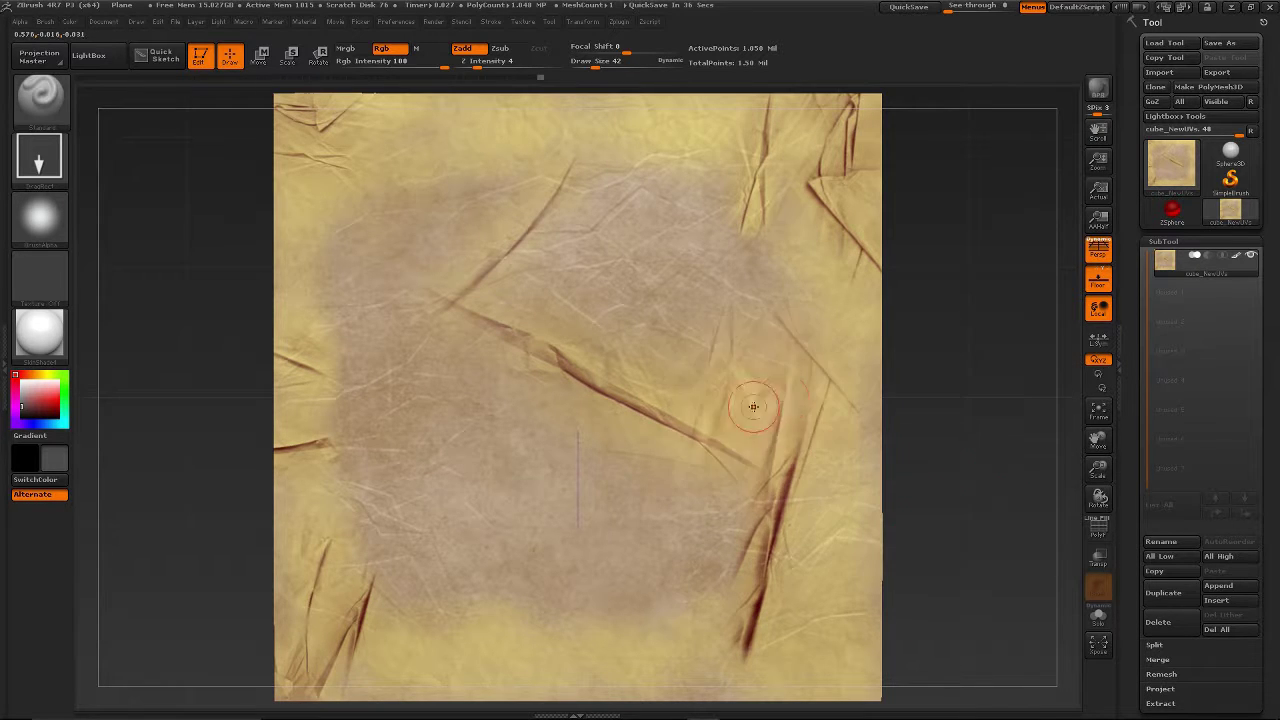
pyautogui.moveTo(804, 446); pyautogui.dragTo(845, 369)
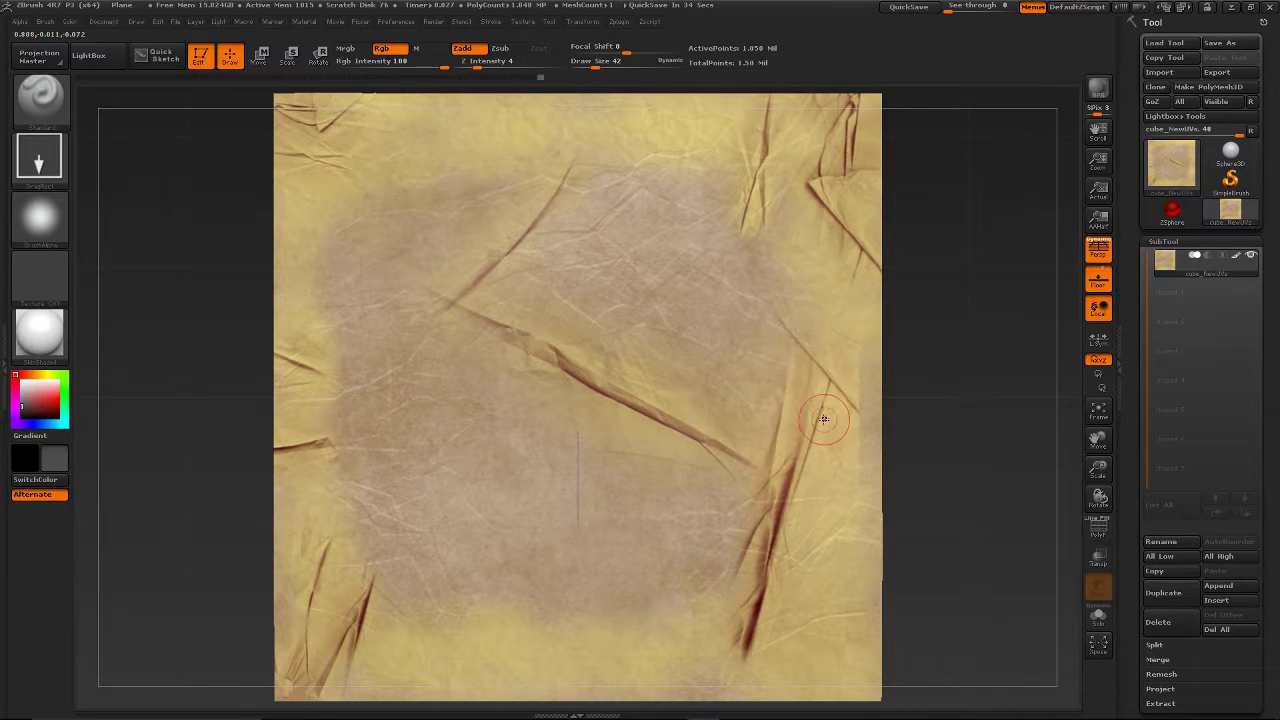
# Nudge the crumpled-paper image slightly up and try out its creases along the middle of the right border
pyautogui.moveTo(800, 434); pyautogui.dragTo(822, 370)
pyautogui.press('z')
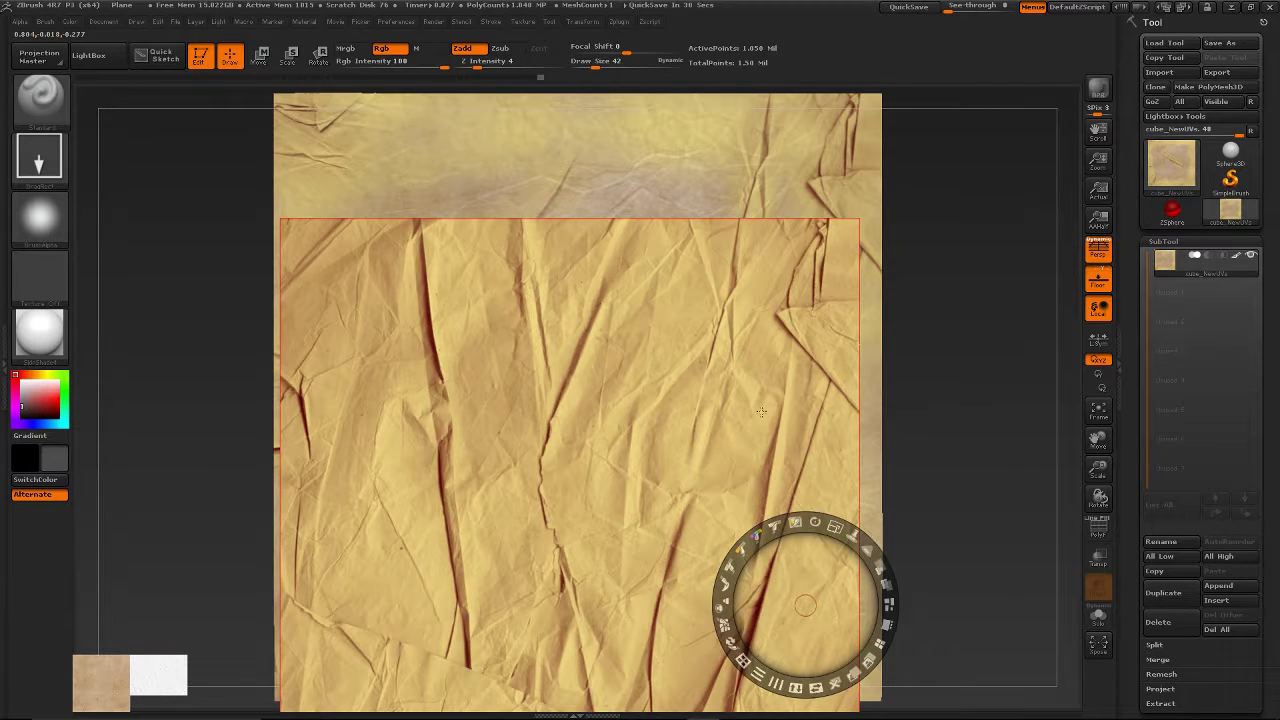
pyautogui.moveTo(760, 411); pyautogui.dragTo(749, 400)
pyautogui.press('z')
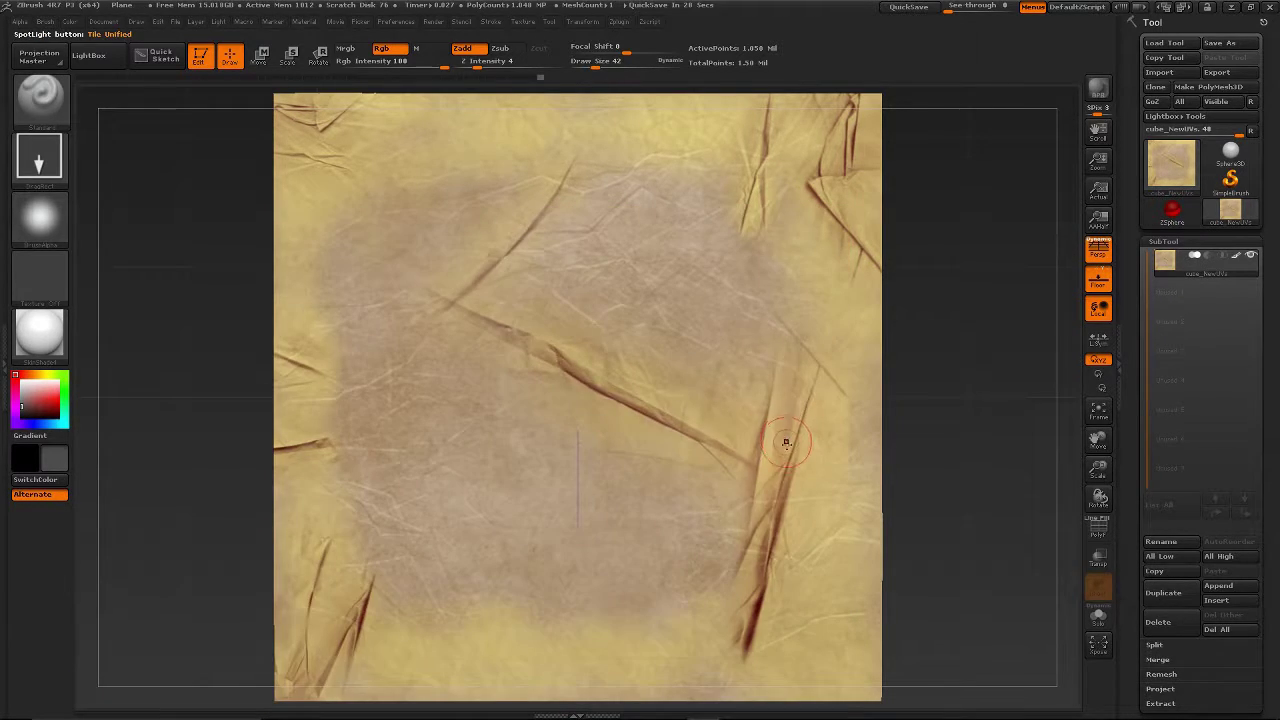
pyautogui.moveTo(810, 476); pyautogui.dragTo(947, 506)
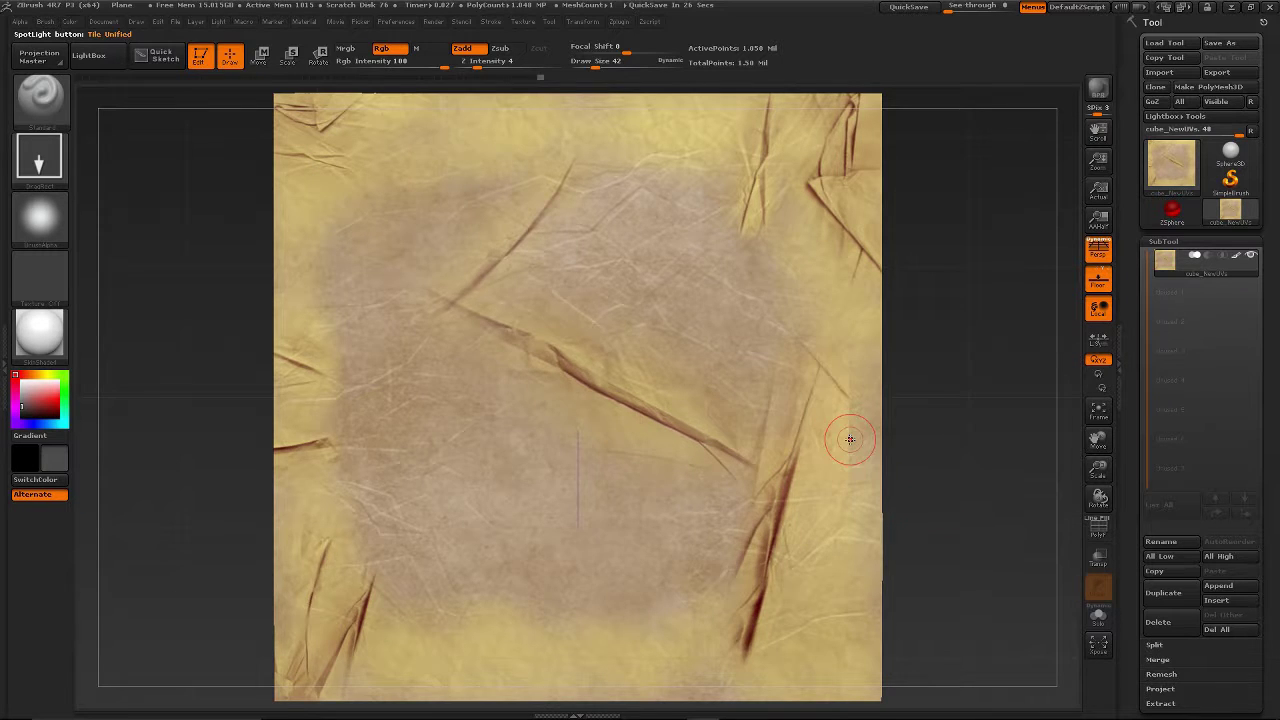
pyautogui.hotkey('shift', 'z')
pyautogui.hotkey('shift', 'z')
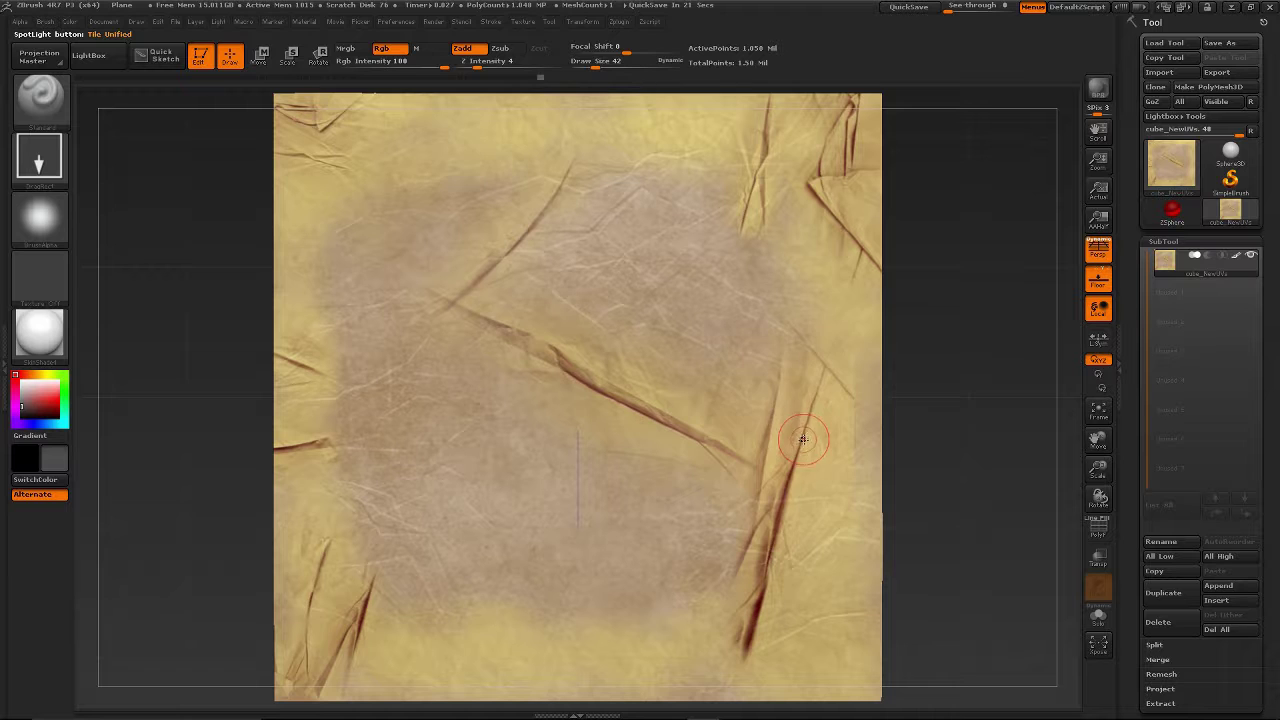
pyautogui.moveTo(785, 425); pyautogui.dragTo(830, 450)
pyautogui.moveTo(762, 568)
pyautogui.mouseDown()
pyautogui.moveTo(802, 533)
pyautogui.moveTo(914, 625)
pyautogui.moveTo(805, 460)
pyautogui.moveTo(814, 494)
pyautogui.moveTo(932, 636)
pyautogui.mouseUp()
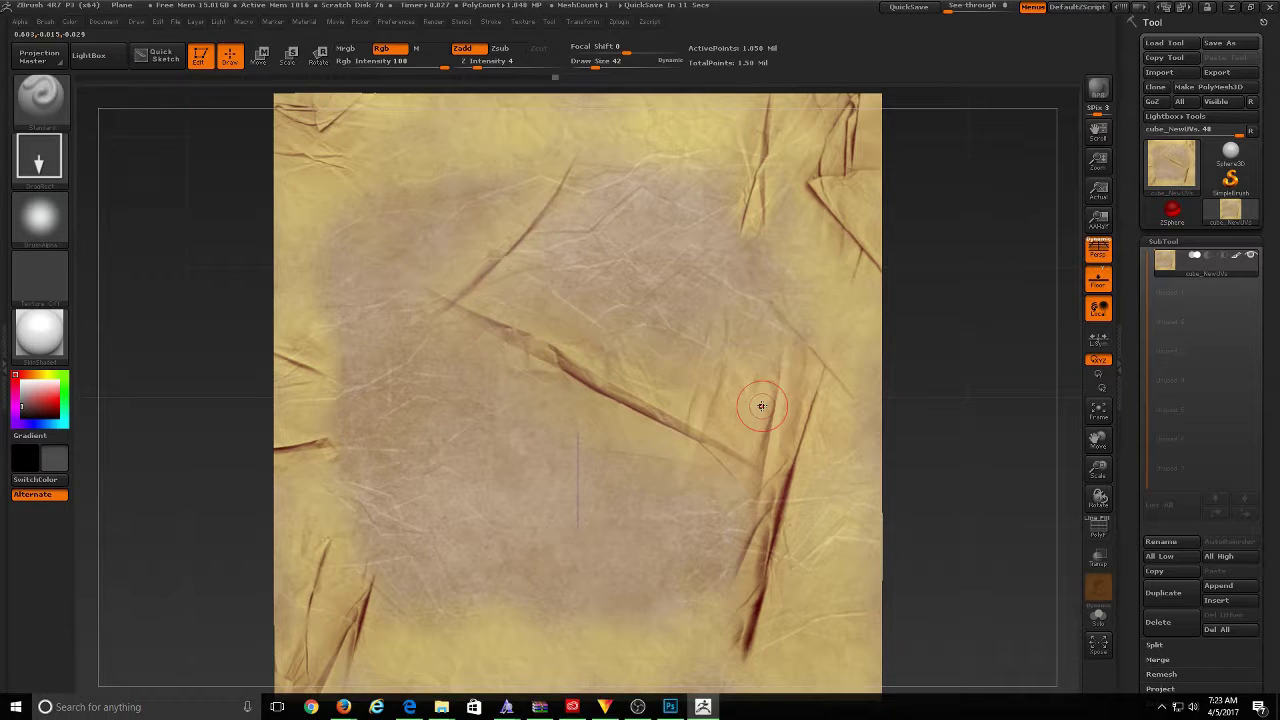
# Rotate the crumpled-paper image half a turn, place it over the plane and enlarge it
pyautogui.hotkey('shift', 'z')
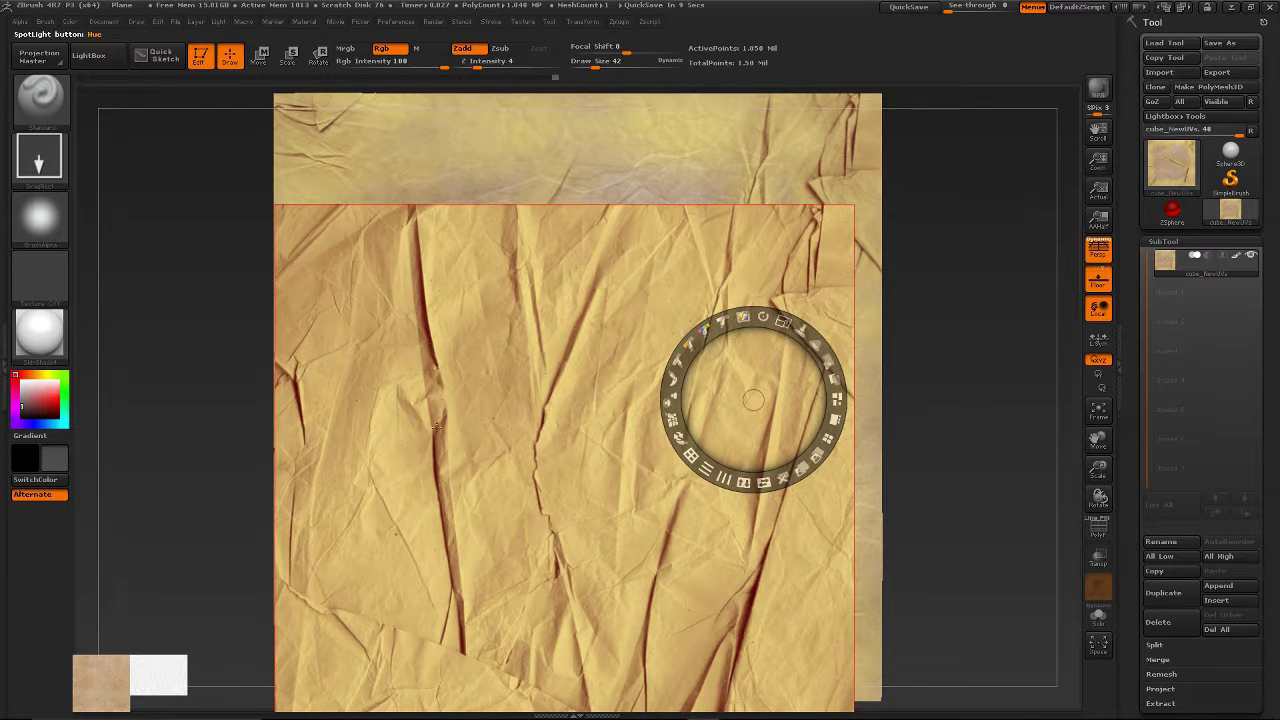
pyautogui.moveTo(476, 397); pyautogui.dragTo(475, 290)
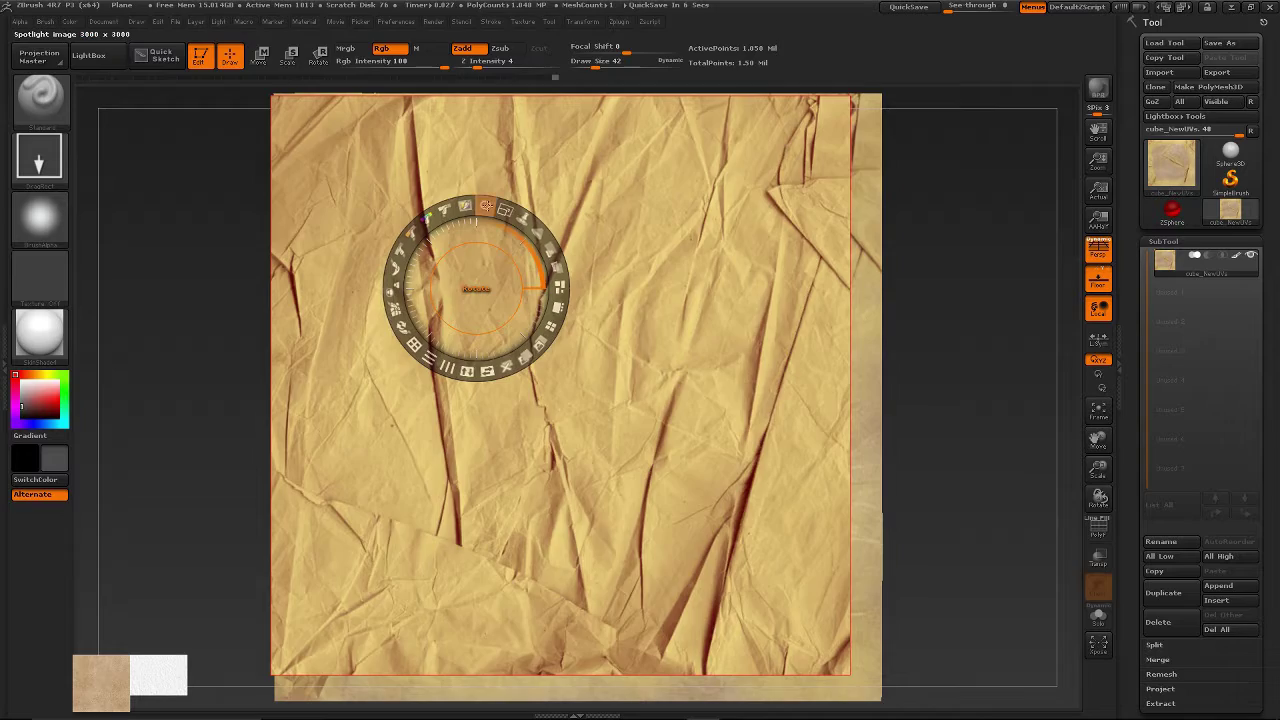
pyautogui.moveTo(487, 205); pyautogui.dragTo(441, 541)
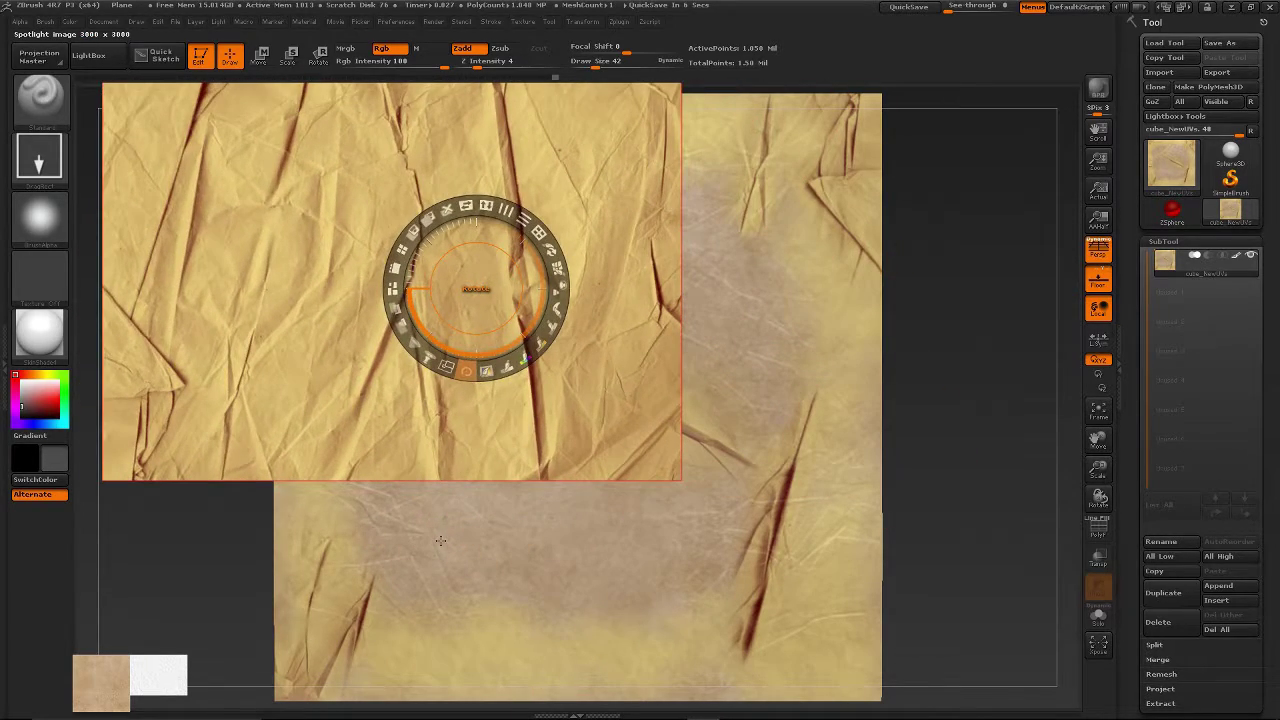
pyautogui.moveTo(321, 273); pyautogui.dragTo(527, 468)
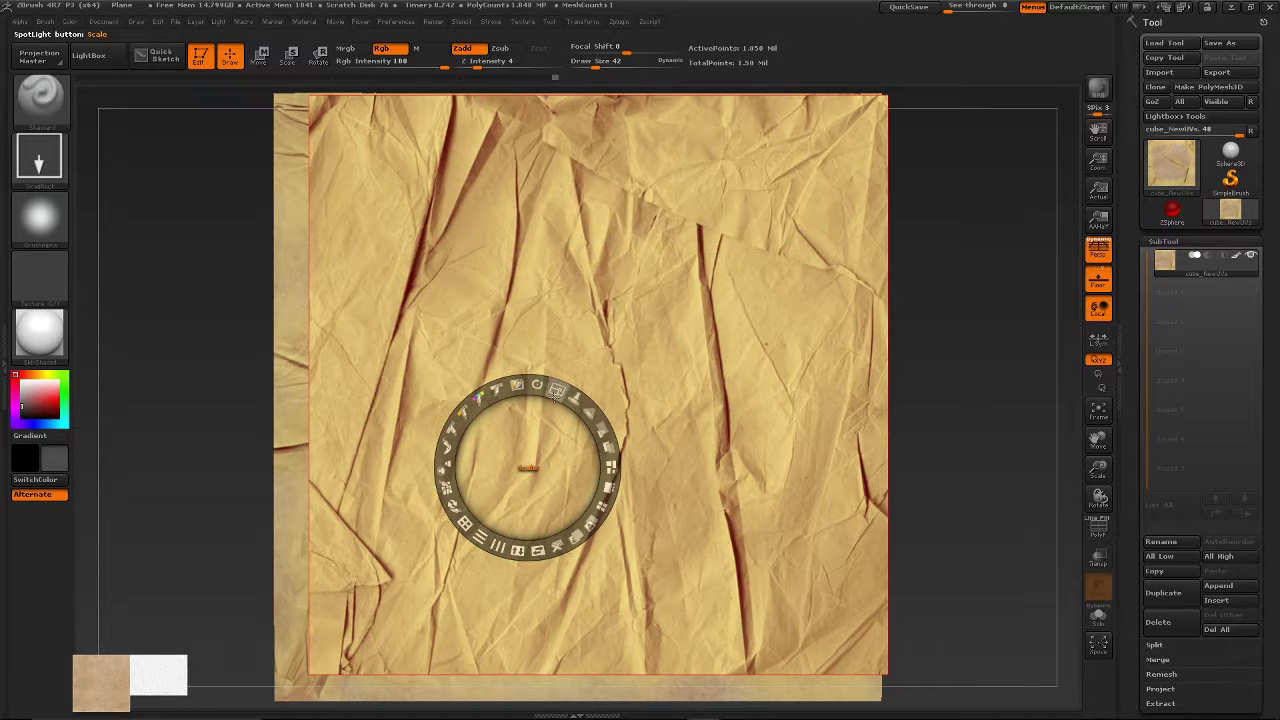
pyautogui.moveTo(554, 396); pyautogui.dragTo(499, 431)
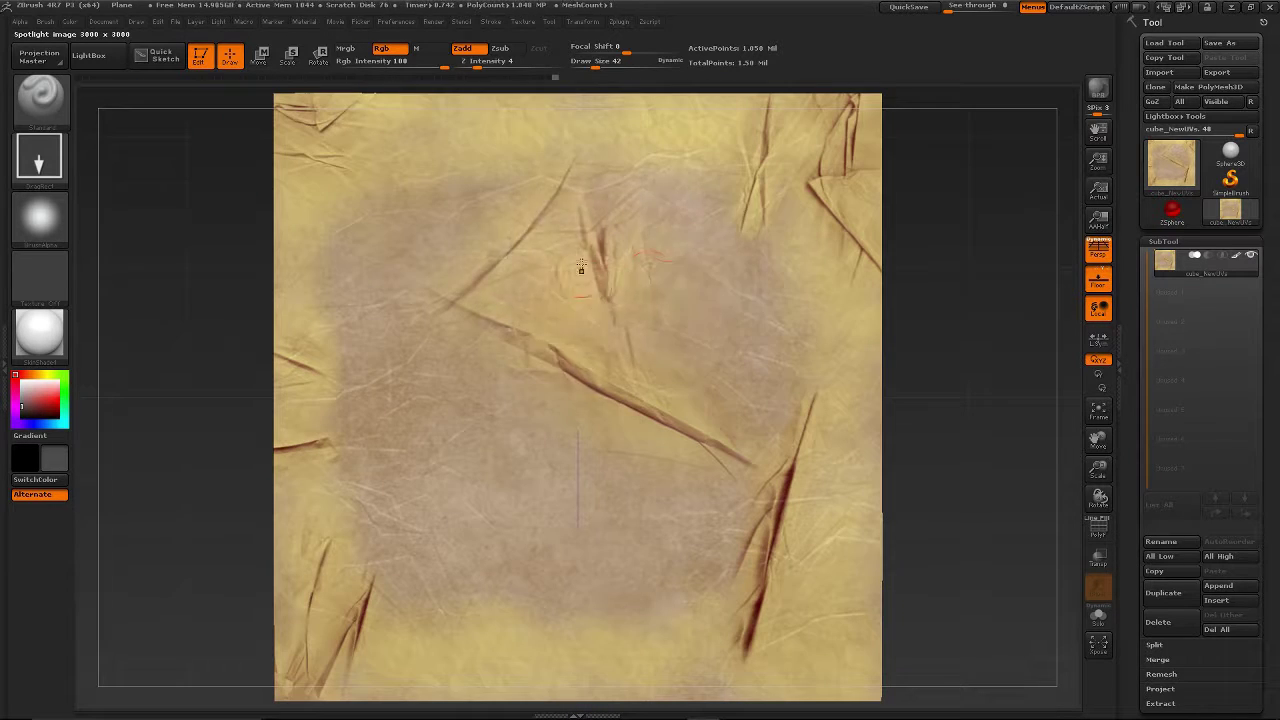
# Set the RGB intensity to 12 and paint faint creases inside the plane's upper left and upper right areas
pyautogui.moveTo(574, 268)
pyautogui.mouseDown()
pyautogui.moveTo(686, 257)
pyautogui.moveTo(678, 342)
pyautogui.mouseUp()
pyautogui.moveTo(681, 295)
pyautogui.mouseDown()
pyautogui.moveTo(749, 214)
pyautogui.moveTo(617, 325)
pyautogui.moveTo(590, 368)
pyautogui.mouseUp()
pyautogui.moveTo(682, 238); pyautogui.dragTo(467, 100)
pyautogui.moveTo(388, 62); pyautogui.dragTo(387, 66)
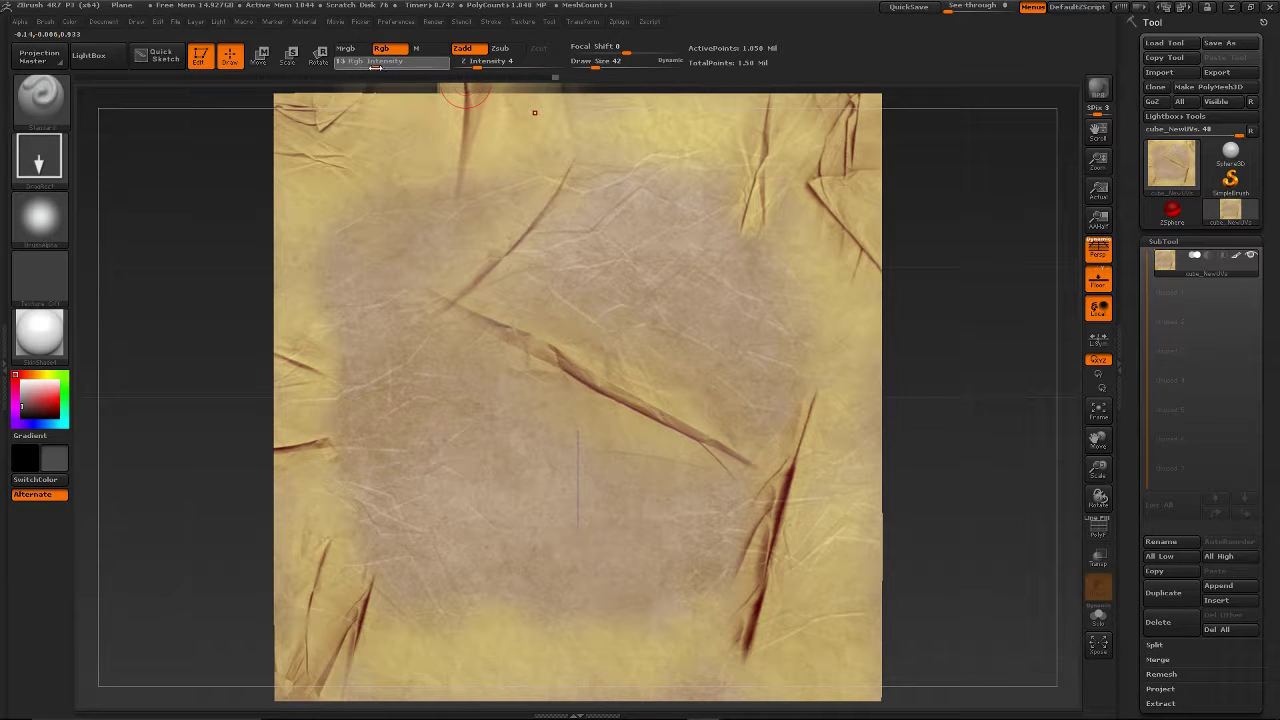
pyautogui.moveTo(386, 306)
pyautogui.mouseDown()
pyautogui.moveTo(510, 483)
pyautogui.moveTo(455, 385)
pyautogui.moveTo(508, 260)
pyautogui.moveTo(470, 160)
pyautogui.mouseUp()
pyautogui.moveTo(597, 279)
pyautogui.mouseDown()
pyautogui.moveTo(597, 210)
pyautogui.moveTo(806, 374)
pyautogui.mouseUp()
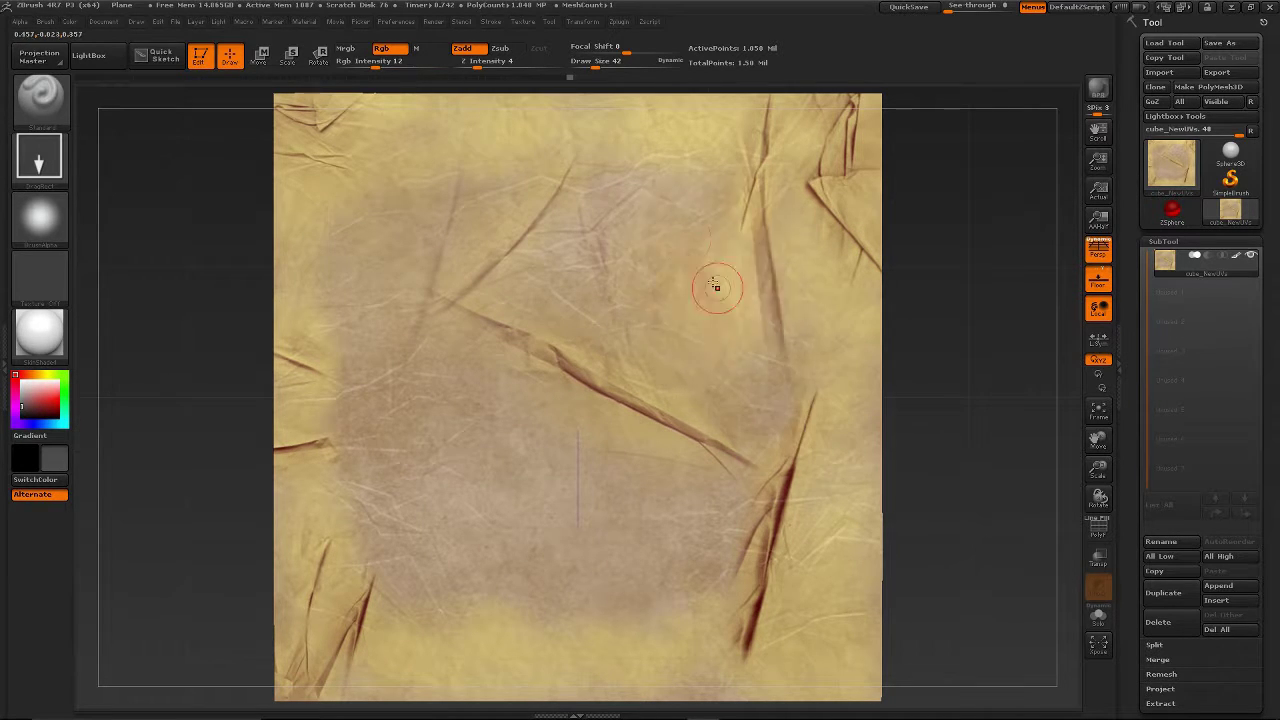
# Paint faint paper creases over the plane's top centre and the area above the long diagonal crease
pyautogui.moveTo(700, 264)
pyautogui.mouseDown()
pyautogui.moveTo(803, 430)
pyautogui.moveTo(778, 322)
pyautogui.moveTo(830, 415)
pyautogui.moveTo(829, 360)
pyautogui.moveTo(838, 446)
pyautogui.moveTo(822, 440)
pyautogui.moveTo(815, 372)
pyautogui.mouseUp()
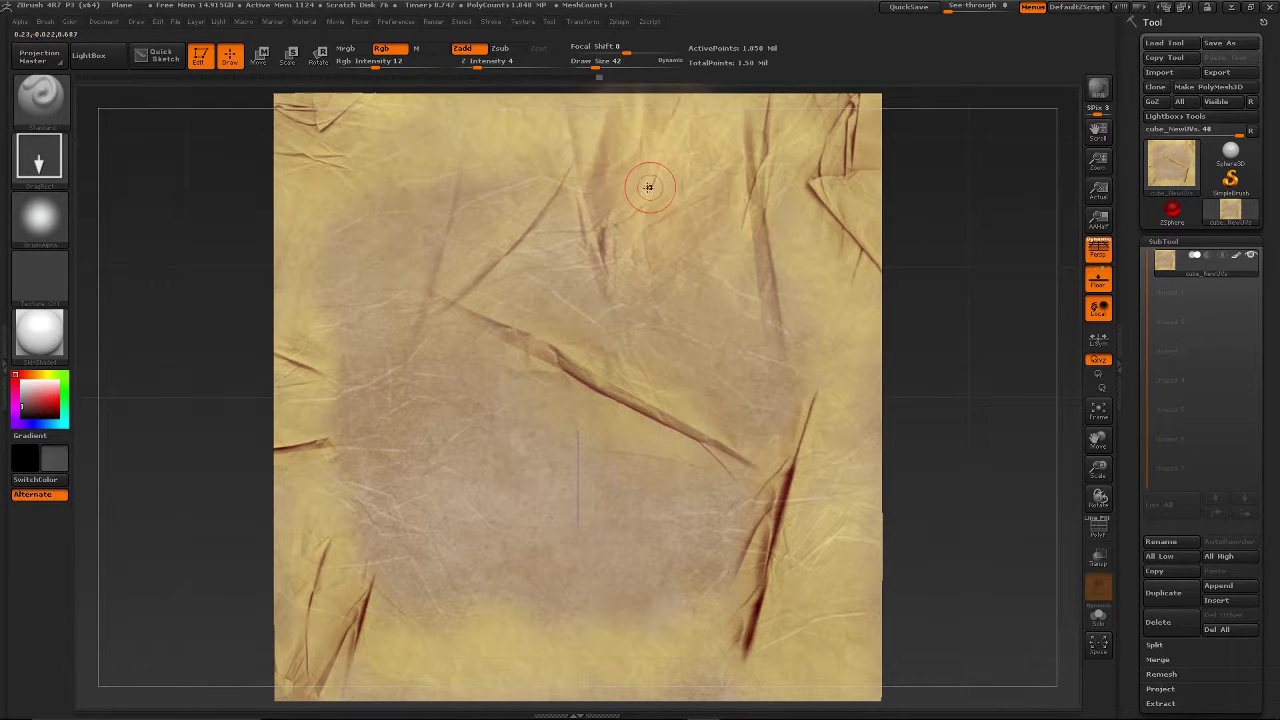
pyautogui.moveTo(647, 187)
pyautogui.mouseDown()
pyautogui.moveTo(686, 254)
pyautogui.moveTo(677, 280)
pyautogui.moveTo(709, 303)
pyautogui.moveTo(838, 686)
pyautogui.mouseUp()
pyautogui.moveTo(731, 456)
pyautogui.mouseDown()
pyautogui.moveTo(714, 493)
pyautogui.moveTo(760, 431)
pyautogui.mouseUp()
pyautogui.moveTo(697, 342)
pyautogui.mouseDown()
pyautogui.moveTo(751, 440)
pyautogui.moveTo(749, 380)
pyautogui.moveTo(771, 371)
pyautogui.moveTo(725, 274)
pyautogui.moveTo(768, 488)
pyautogui.moveTo(760, 428)
pyautogui.moveTo(734, 446)
pyautogui.mouseUp()
pyautogui.moveTo(674, 321)
pyautogui.mouseDown()
pyautogui.moveTo(790, 444)
pyautogui.moveTo(791, 286)
pyautogui.moveTo(780, 430)
pyautogui.moveTo(707, 239)
pyautogui.mouseUp()
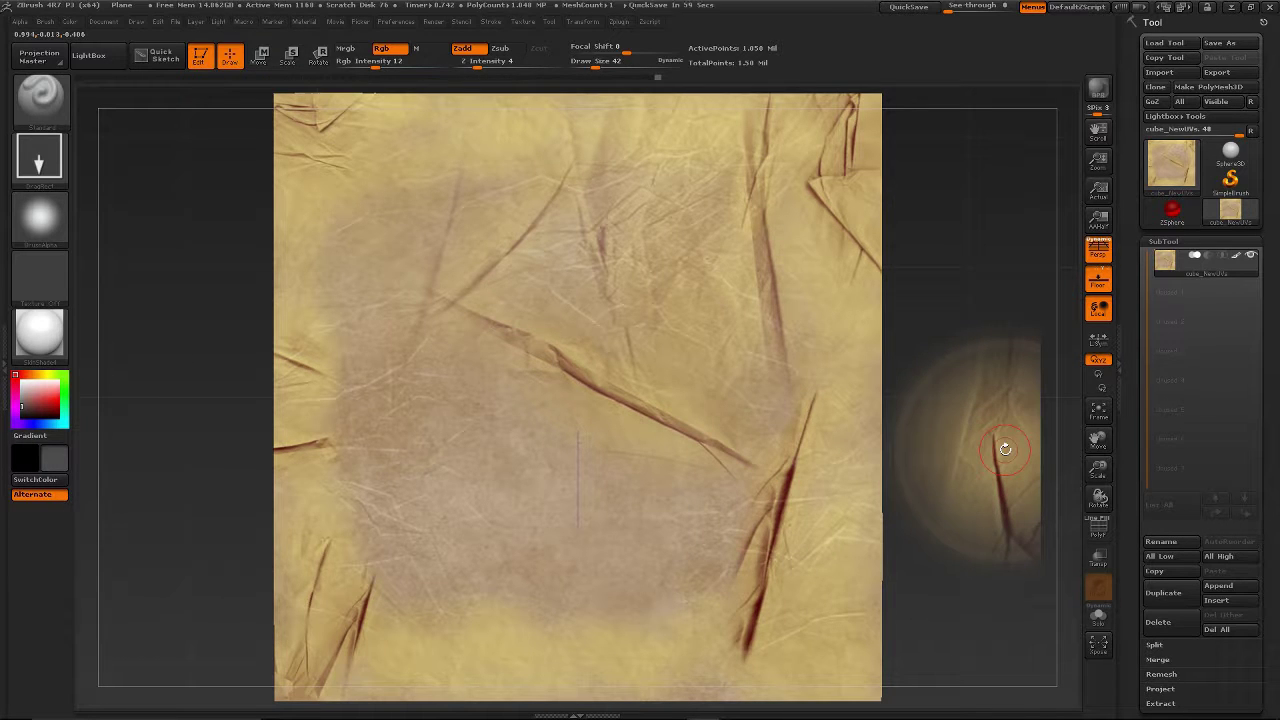
# Rescale the crumpled-paper image and paint its soft folds over the plane's lower left and lower centre
pyautogui.hotkey('shift', 'z')
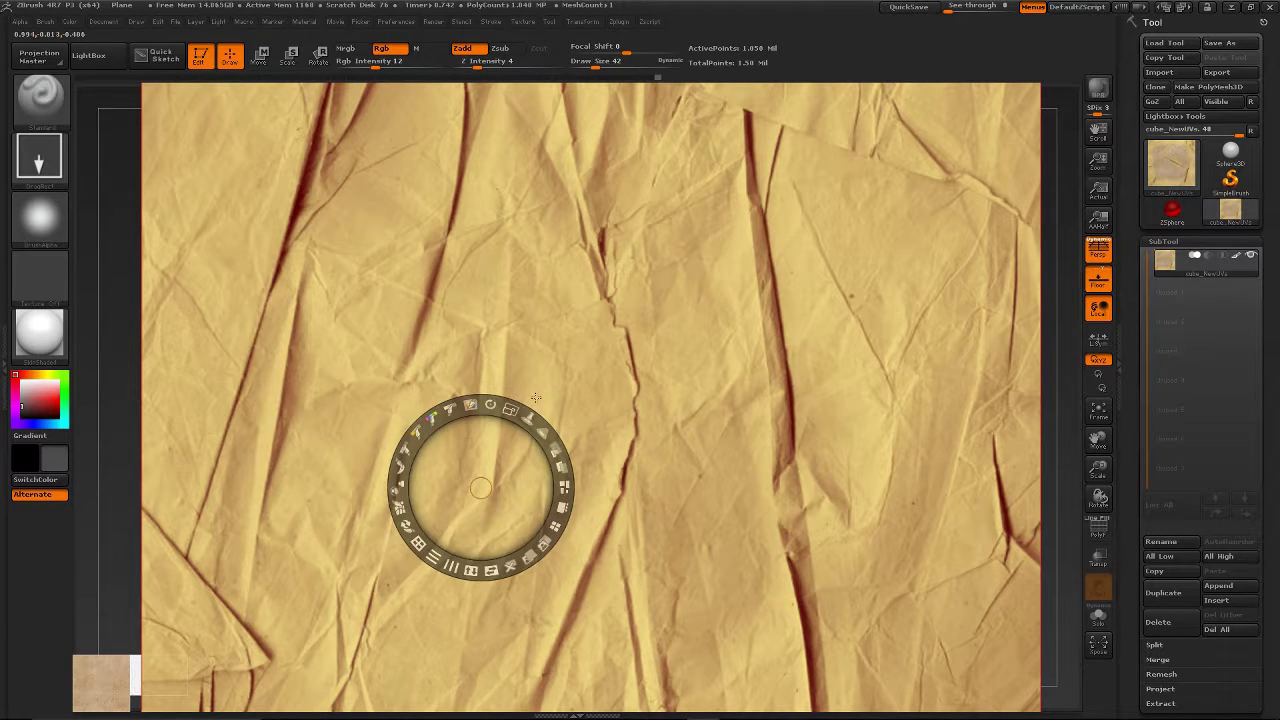
pyautogui.moveTo(510, 407); pyautogui.dragTo(590, 481)
pyautogui.press('z')
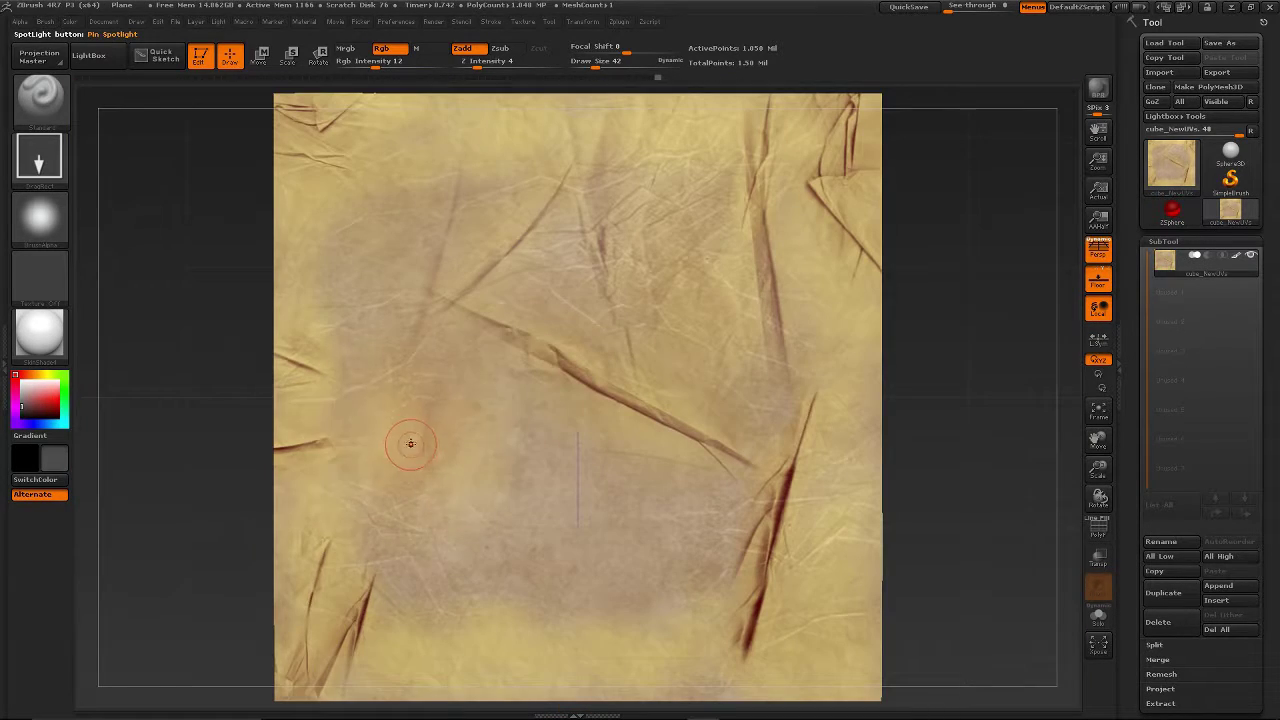
pyautogui.moveTo(532, 572)
pyautogui.mouseDown()
pyautogui.moveTo(403, 489)
pyautogui.moveTo(440, 532)
pyautogui.moveTo(411, 486)
pyautogui.moveTo(440, 518)
pyautogui.moveTo(409, 503)
pyautogui.mouseUp()
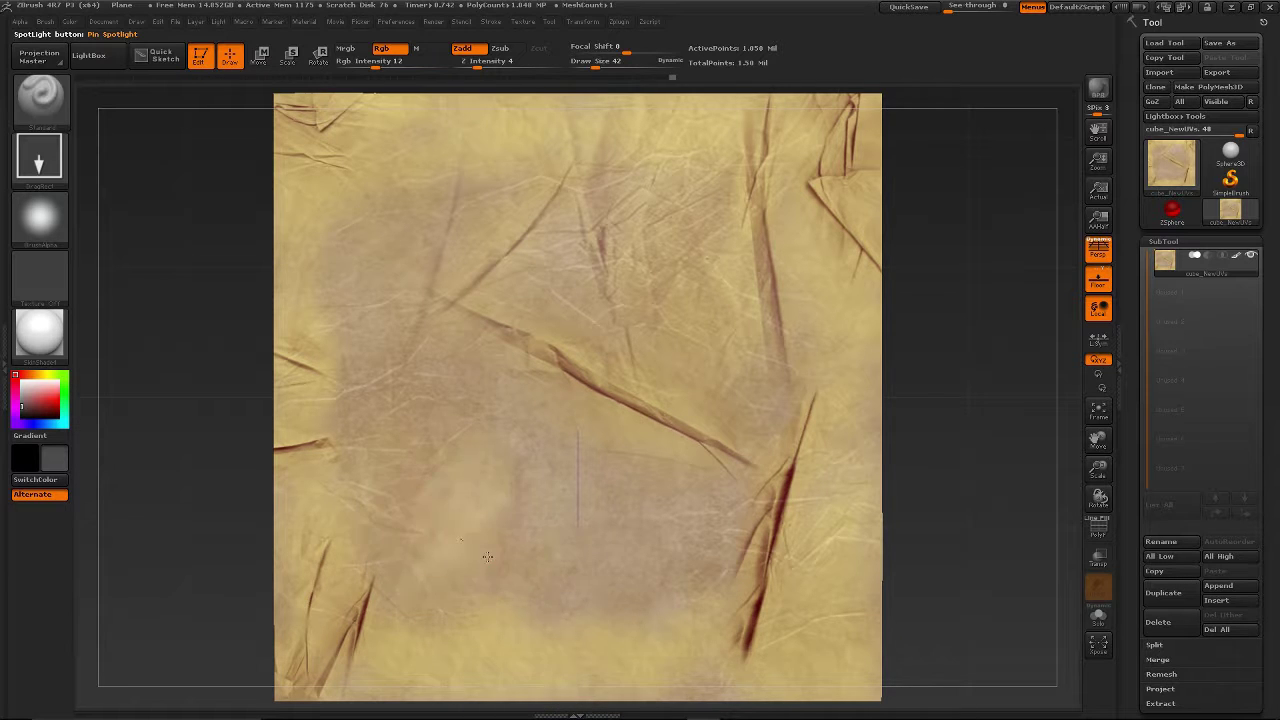
pyautogui.click(528, 526)
pyautogui.moveTo(617, 488)
pyautogui.mouseDown()
pyautogui.moveTo(546, 449)
pyautogui.moveTo(544, 468)
pyautogui.moveTo(582, 453)
pyautogui.mouseUp()
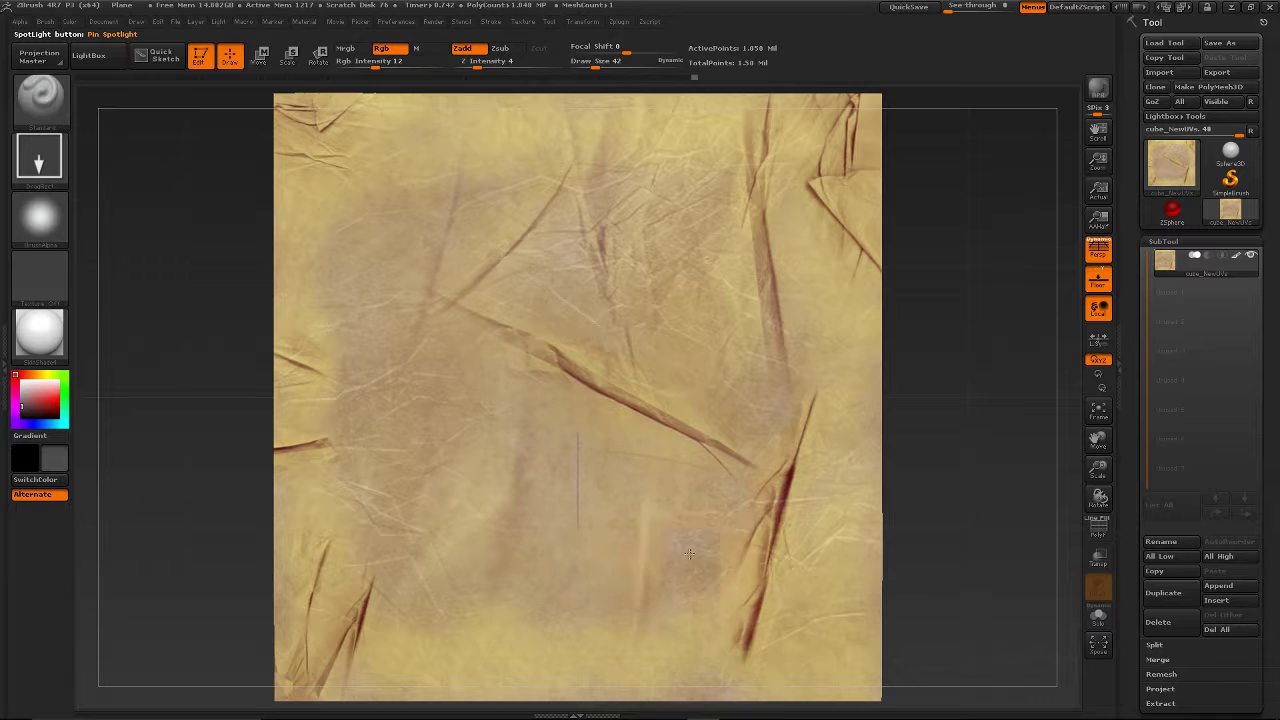
# Paint soft folds over the plane's lower right interior and bottom border, undoing one stroke along the way
pyautogui.moveTo(699, 584); pyautogui.dragTo(719, 693)
pyautogui.moveTo(634, 484); pyautogui.dragTo(771, 696)
pyautogui.moveTo(669, 475)
pyautogui.mouseDown()
pyautogui.moveTo(760, 630)
pyautogui.moveTo(830, 696)
pyautogui.mouseUp()
pyautogui.moveTo(633, 508); pyautogui.dragTo(760, 698)
pyautogui.hotkey('ctrl', 'z')
pyautogui.moveTo(701, 532); pyautogui.dragTo(826, 697)
# Paint soft folds over the centre and left interior, up to the plane's upper left area
pyautogui.moveTo(600, 489); pyautogui.dragTo(571, 487)
pyautogui.moveTo(986, 463)
pyautogui.mouseDown()
pyautogui.moveTo(914, 440)
pyautogui.moveTo(860, 455)
pyautogui.moveTo(900, 445)
pyautogui.moveTo(985, 460)
pyautogui.mouseUp()
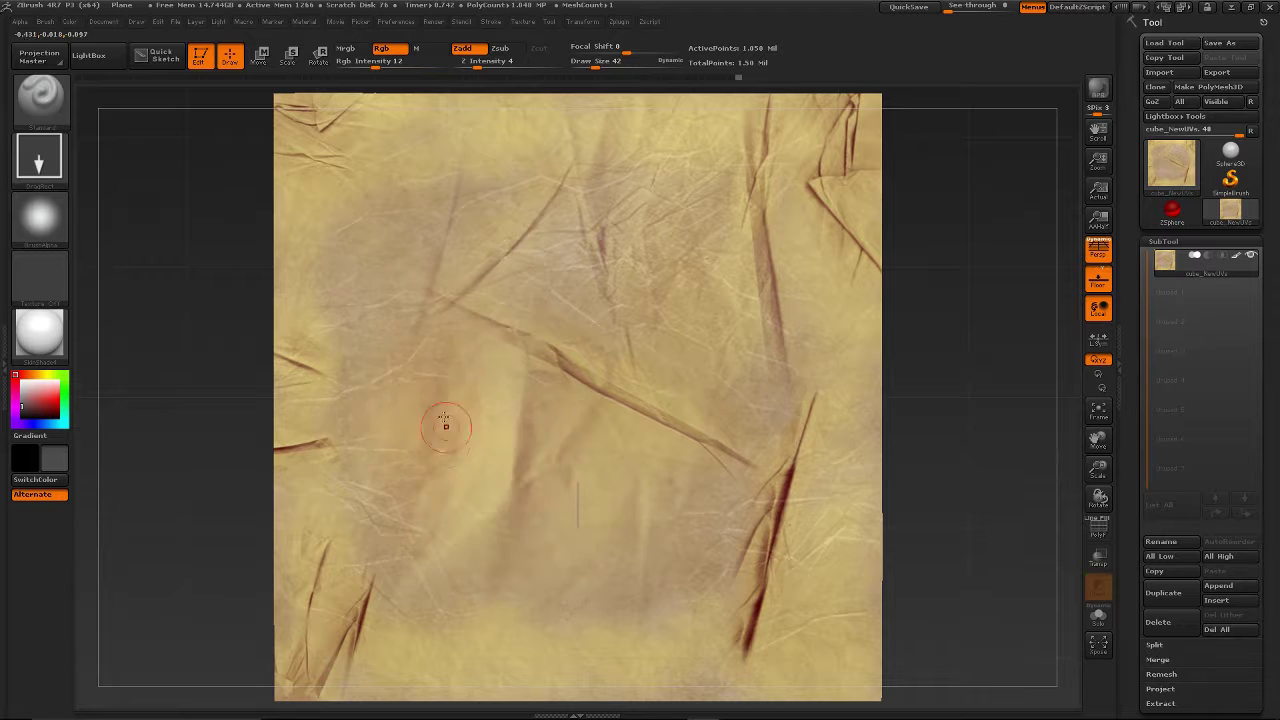
pyautogui.moveTo(380, 381)
pyautogui.mouseDown()
pyautogui.moveTo(423, 426)
pyautogui.moveTo(385, 420)
pyautogui.moveTo(427, 414)
pyautogui.moveTo(525, 535)
pyautogui.moveTo(515, 525)
pyautogui.mouseUp()
pyautogui.moveTo(431, 317); pyautogui.dragTo(512, 421)
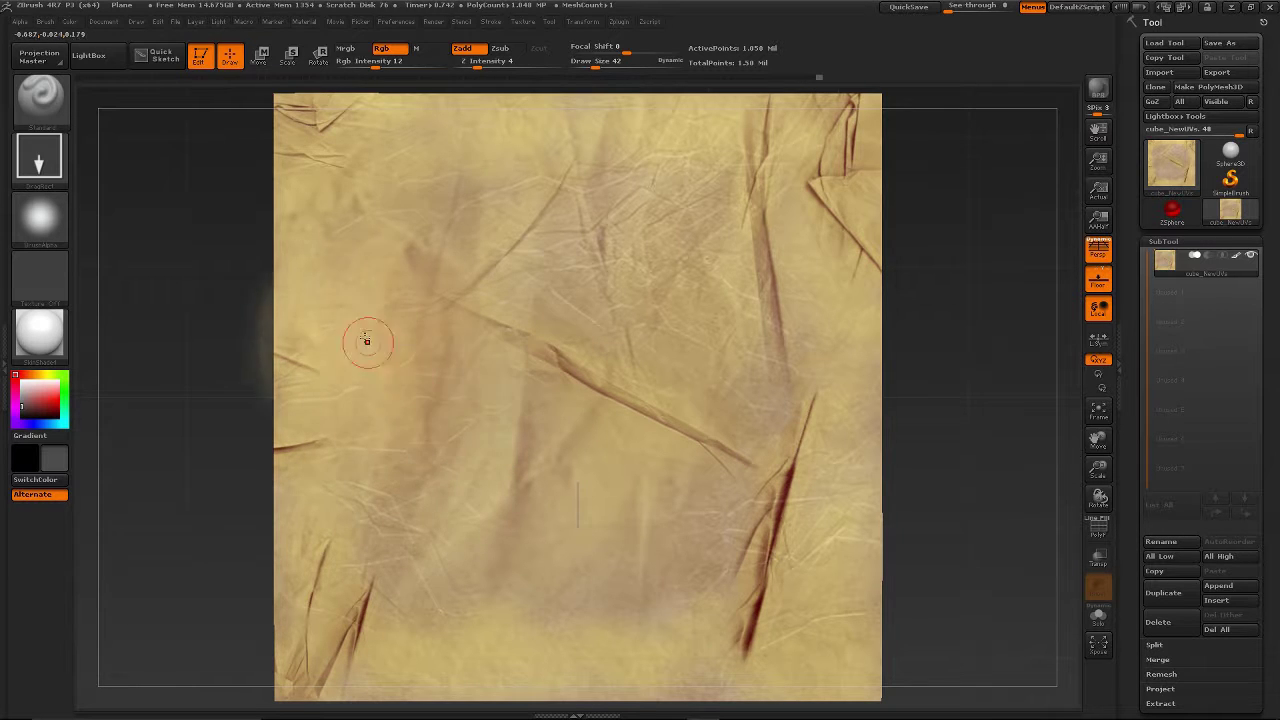
pyautogui.moveTo(616, 682)
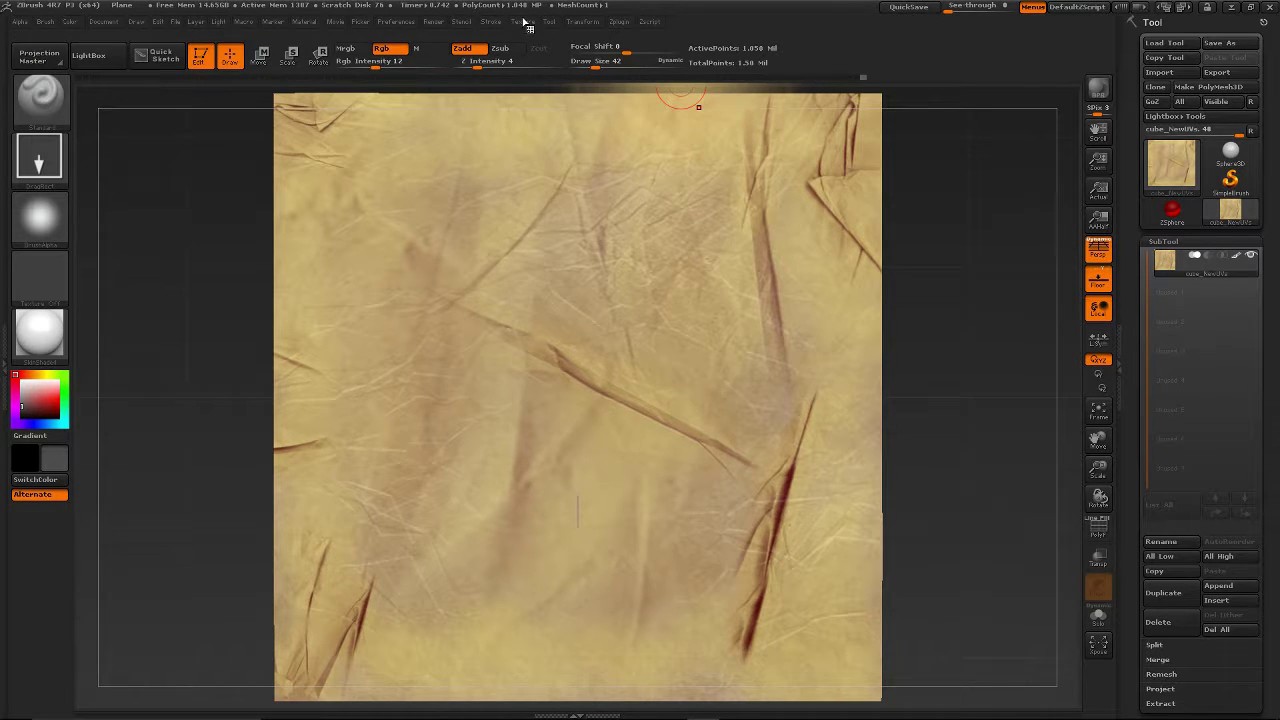
# Import the texture image abstract-1846847 from the MEGASCANS Pixabay folder
pyautogui.click(524, 21)
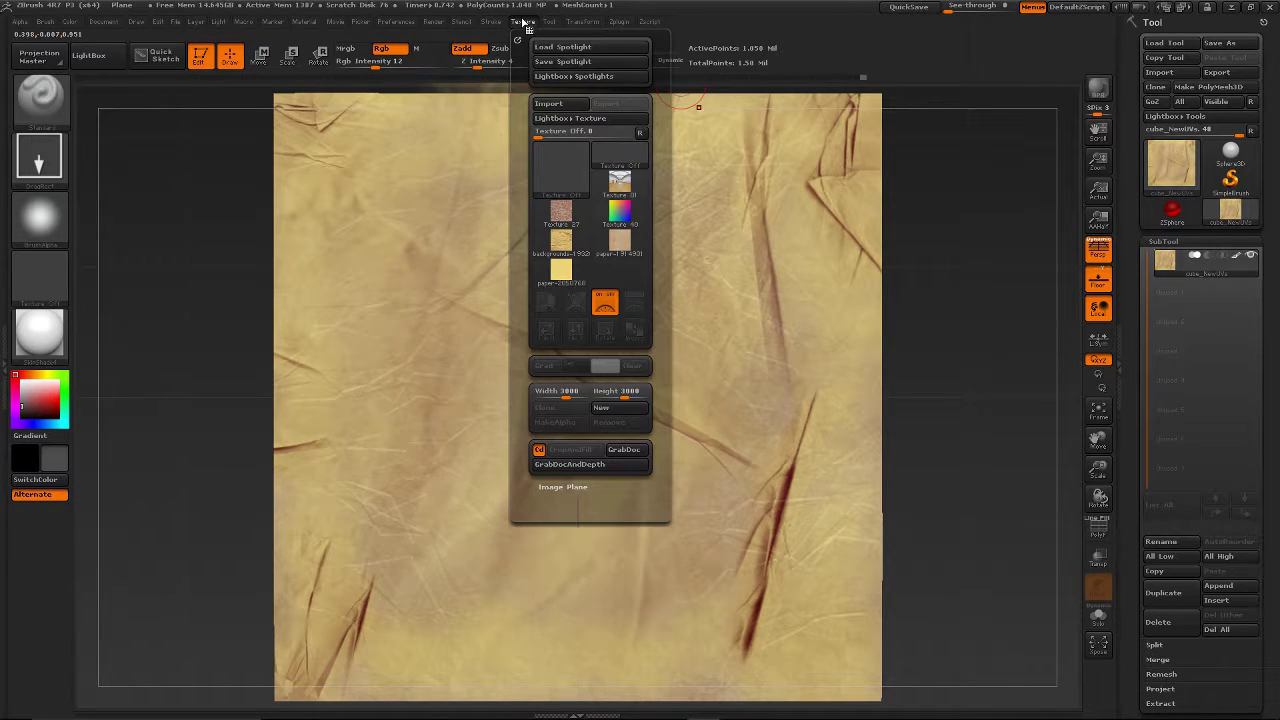
pyautogui.click(549, 104)
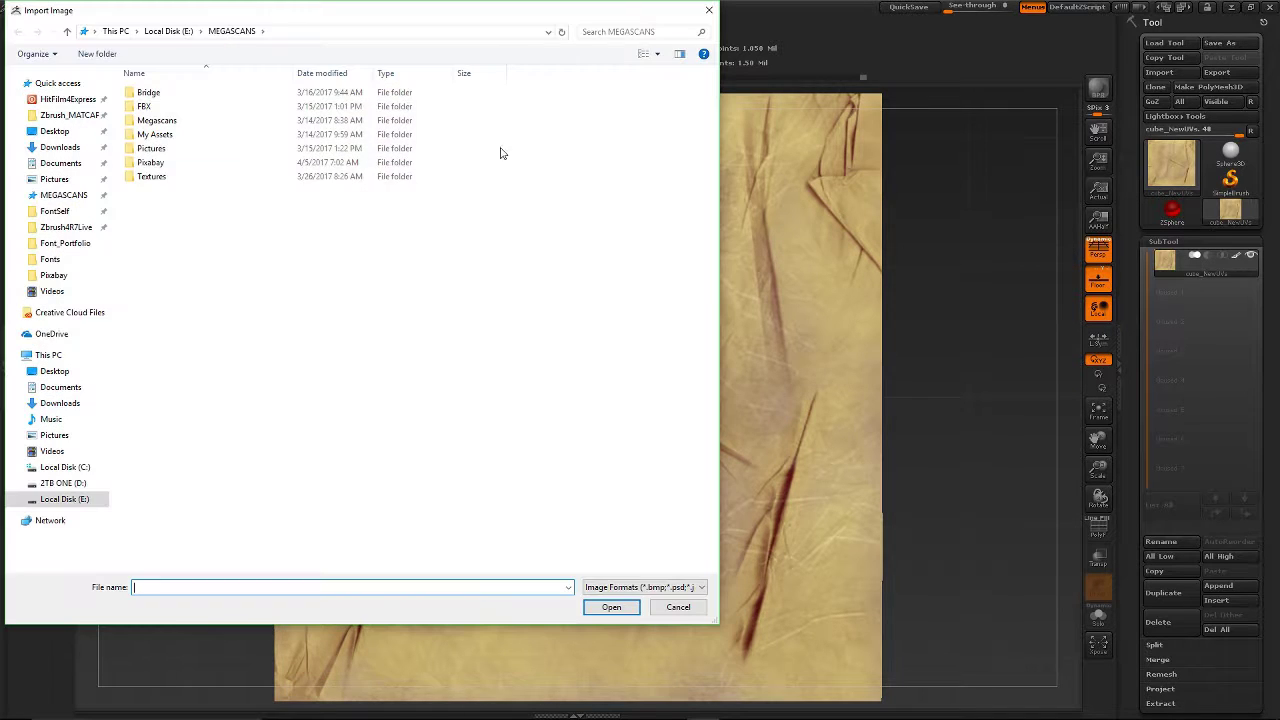
pyautogui.click(72, 196)
pyautogui.click(160, 163)
pyautogui.doubleClick(155, 165)
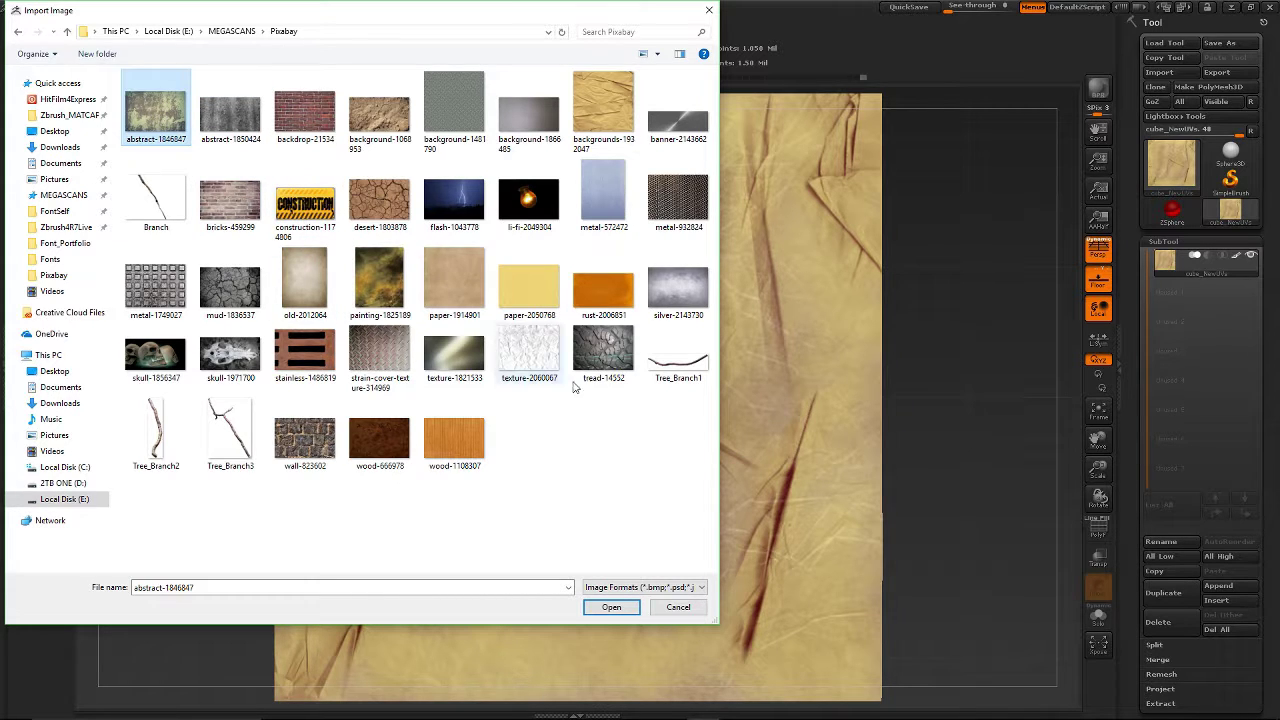
pyautogui.click(612, 609)
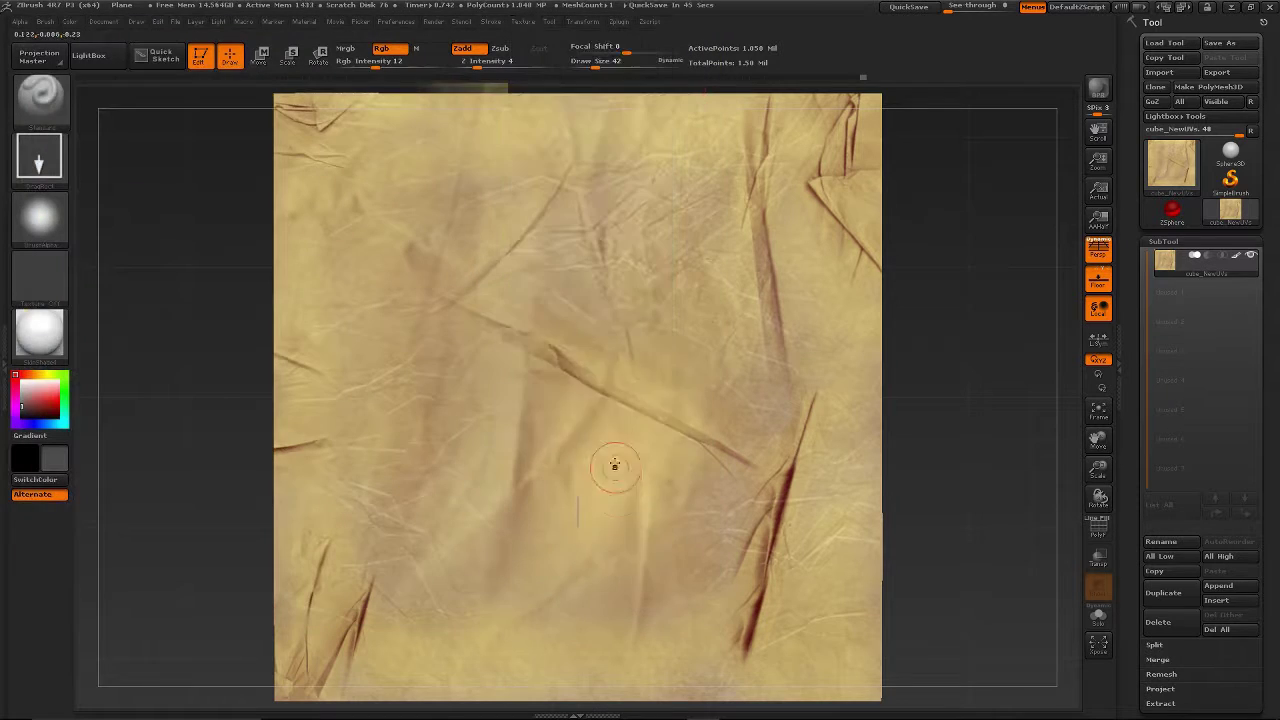
# Add the imported abstract-1846847 texture to Spotlight and hide the LightBox
pyautogui.click(525, 22)
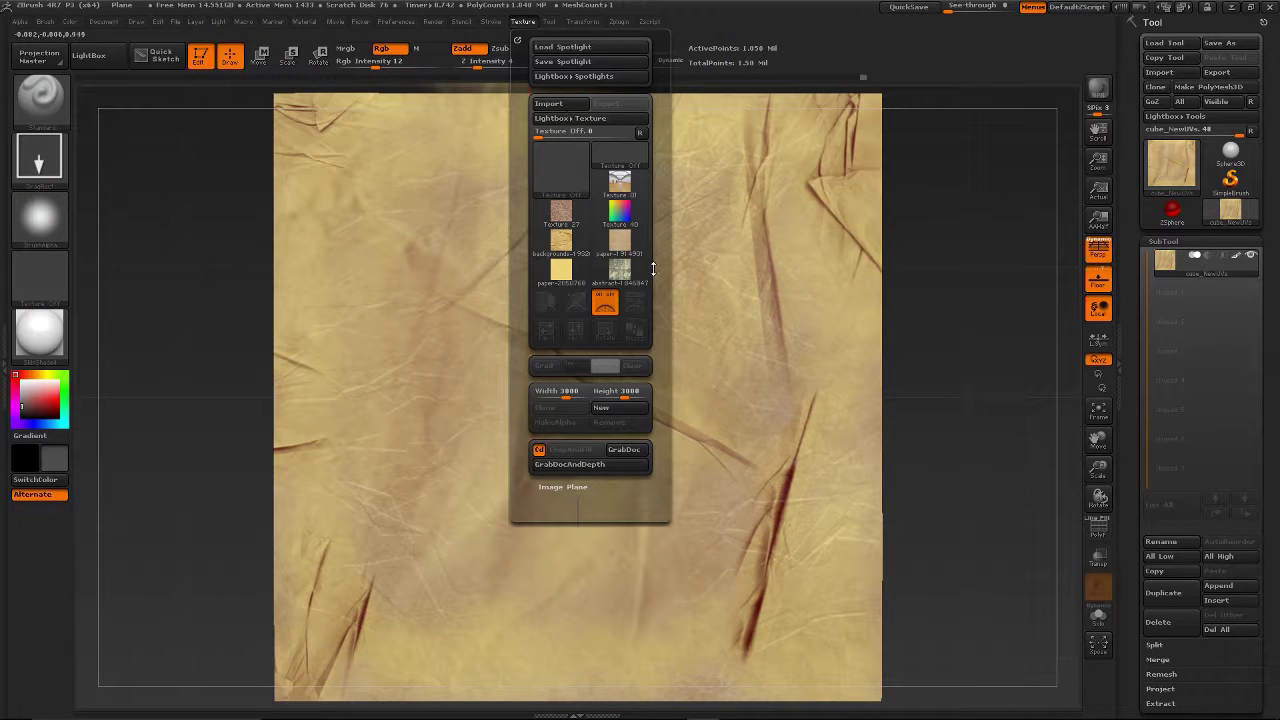
pyautogui.click(620, 269)
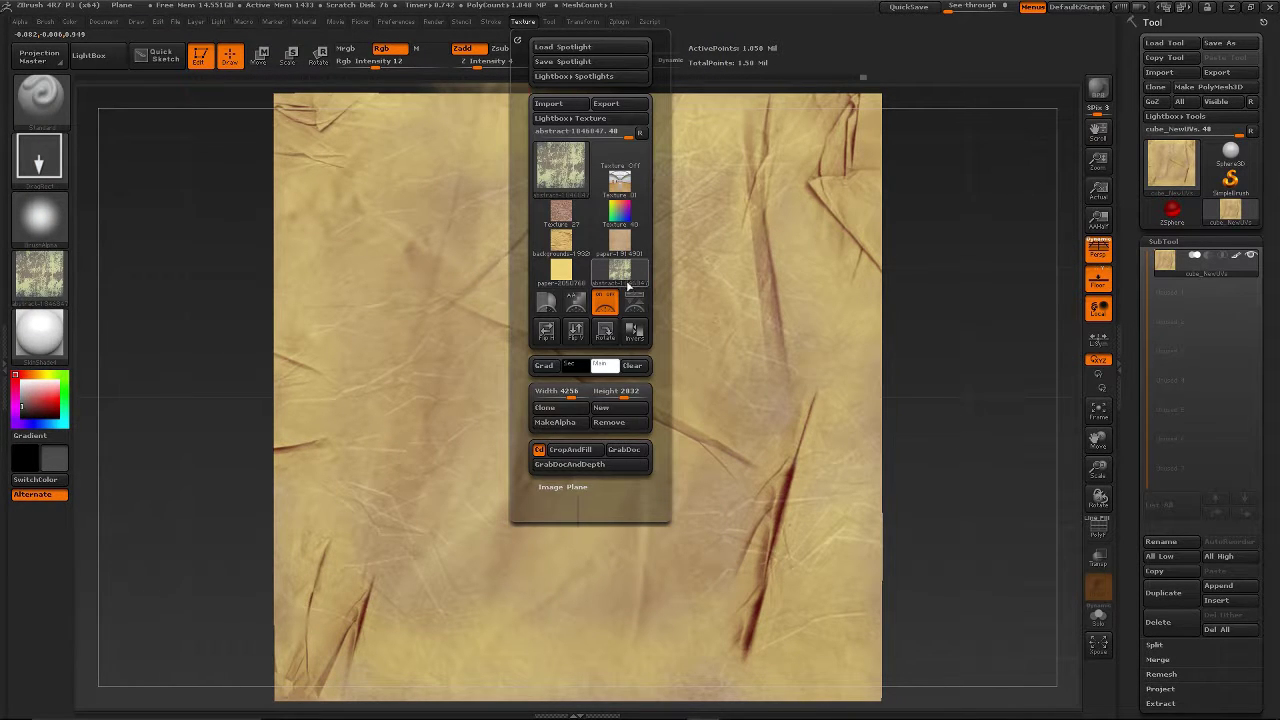
pyautogui.click(637, 305)
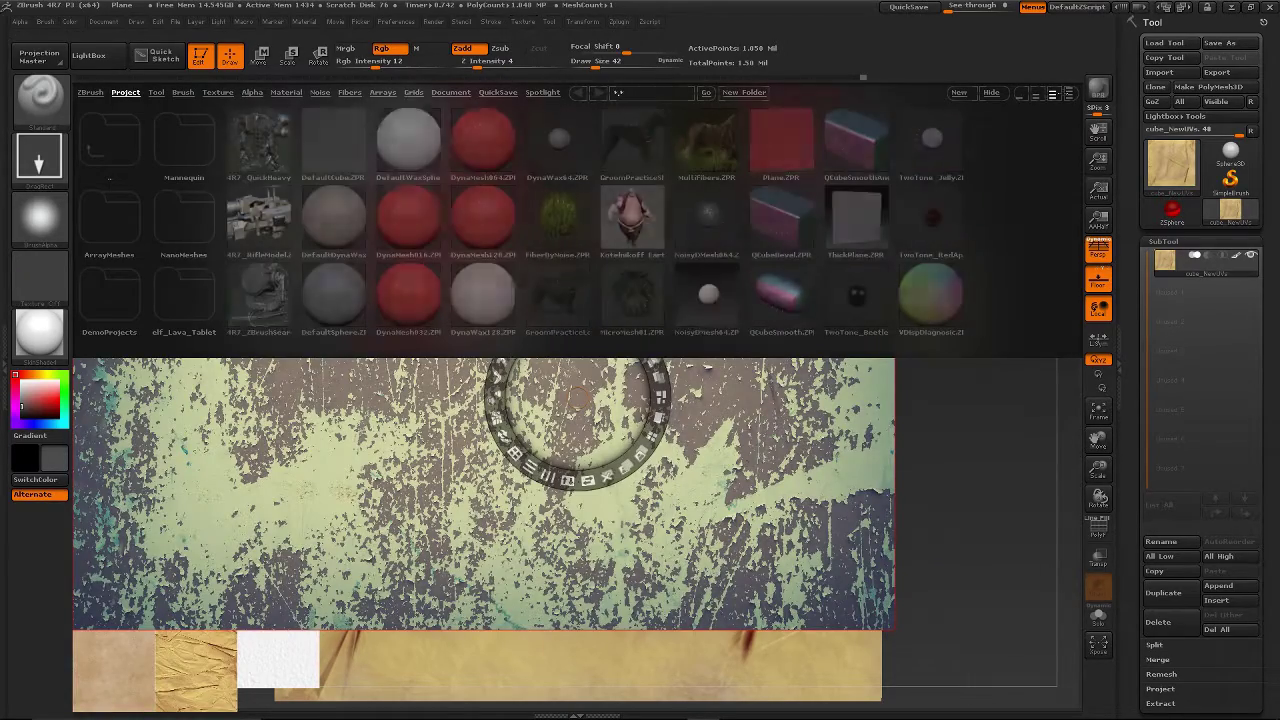
pyautogui.click(992, 93)
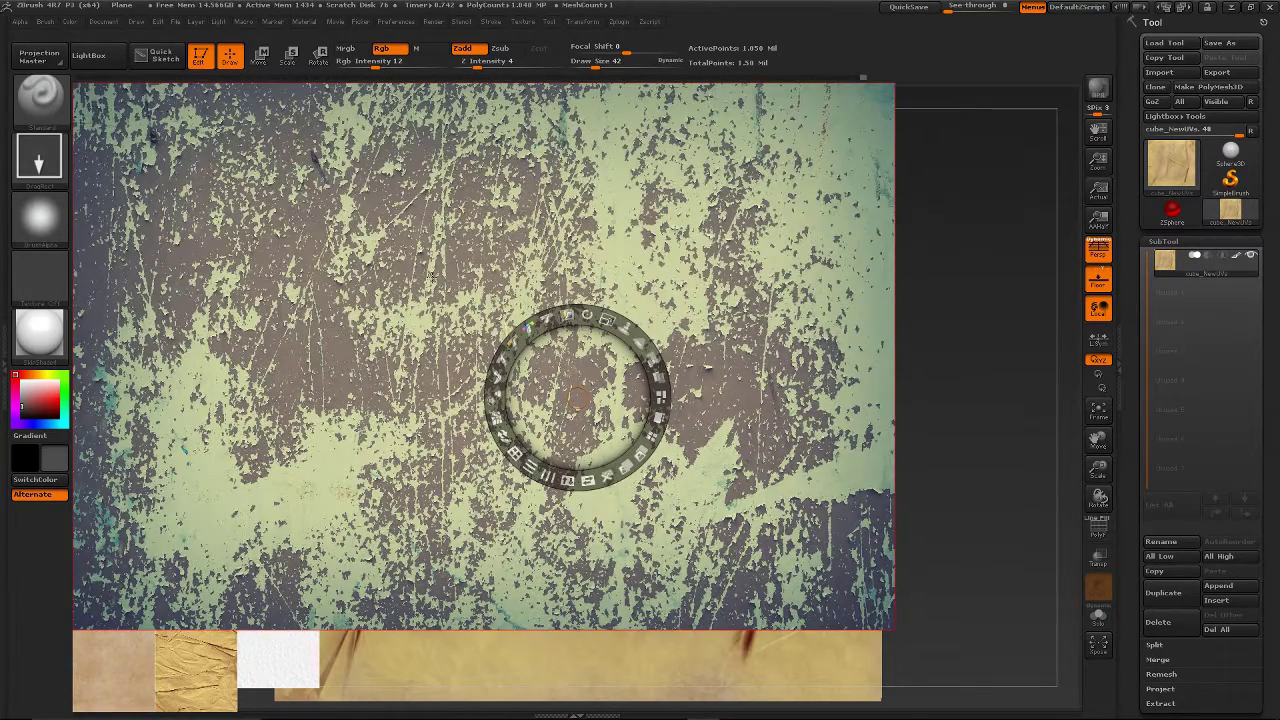
# Move the peeling-paint image, together with the other Spotlight images, around until it covers most of the plane
pyautogui.moveTo(437, 263); pyautogui.dragTo(708, 247)
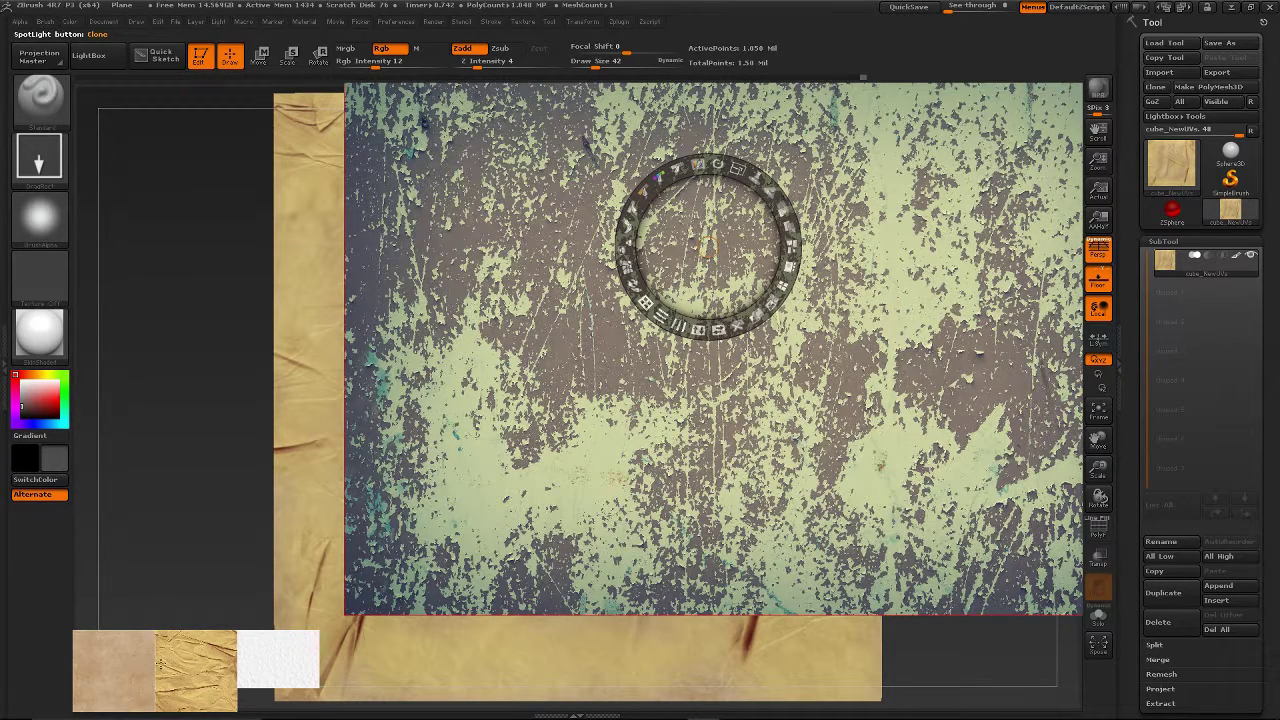
pyautogui.moveTo(448, 310); pyautogui.dragTo(512, 157)
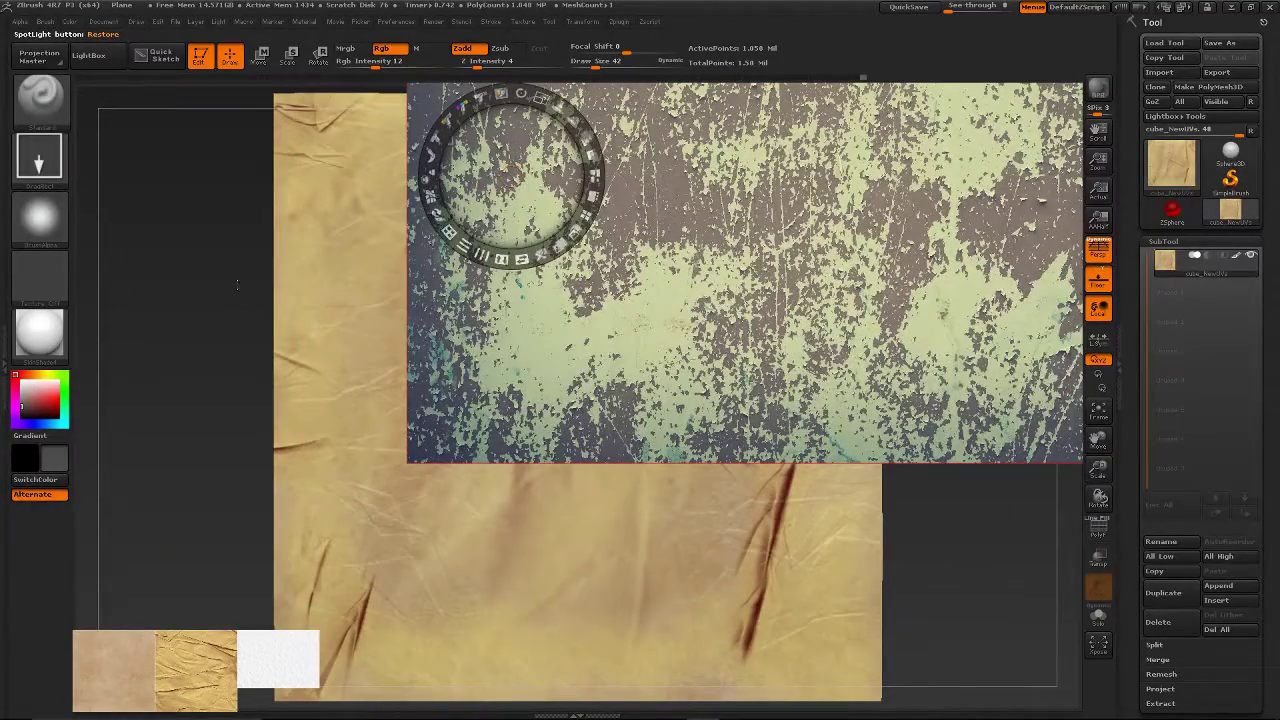
pyautogui.moveTo(238, 223); pyautogui.dragTo(336, 236)
pyautogui.moveTo(216, 194); pyautogui.dragTo(169, 243)
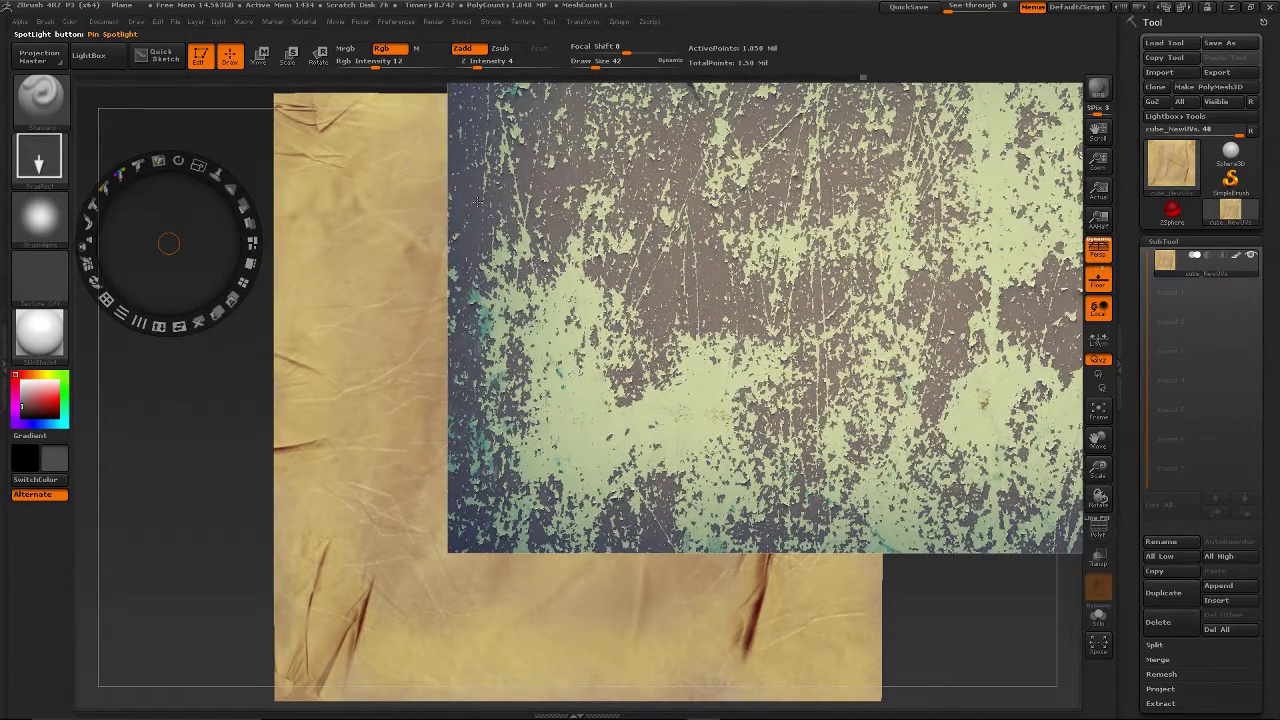
pyautogui.moveTo(504, 205); pyautogui.dragTo(557, 327)
pyautogui.moveTo(252, 364); pyautogui.dragTo(243, 176)
pyautogui.moveTo(373, 121); pyautogui.dragTo(251, 211)
pyautogui.moveTo(123, 323); pyautogui.dragTo(503, 173)
pyautogui.moveTo(667, 90); pyautogui.dragTo(86, 336)
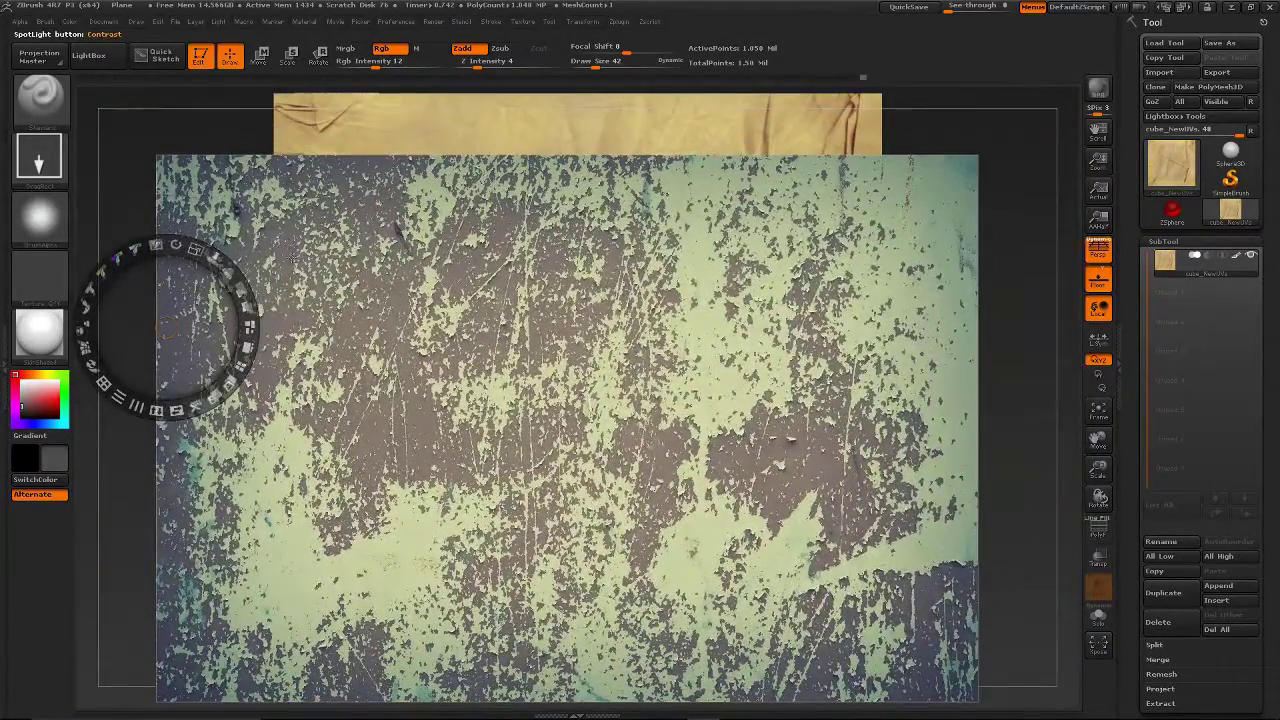
# Centre the peeling-paint image over the plane and rotate it a quarter turn counterclockwise
pyautogui.moveTo(507, 362); pyautogui.dragTo(506, 349)
pyautogui.moveTo(628, 220); pyautogui.dragTo(527, 386)
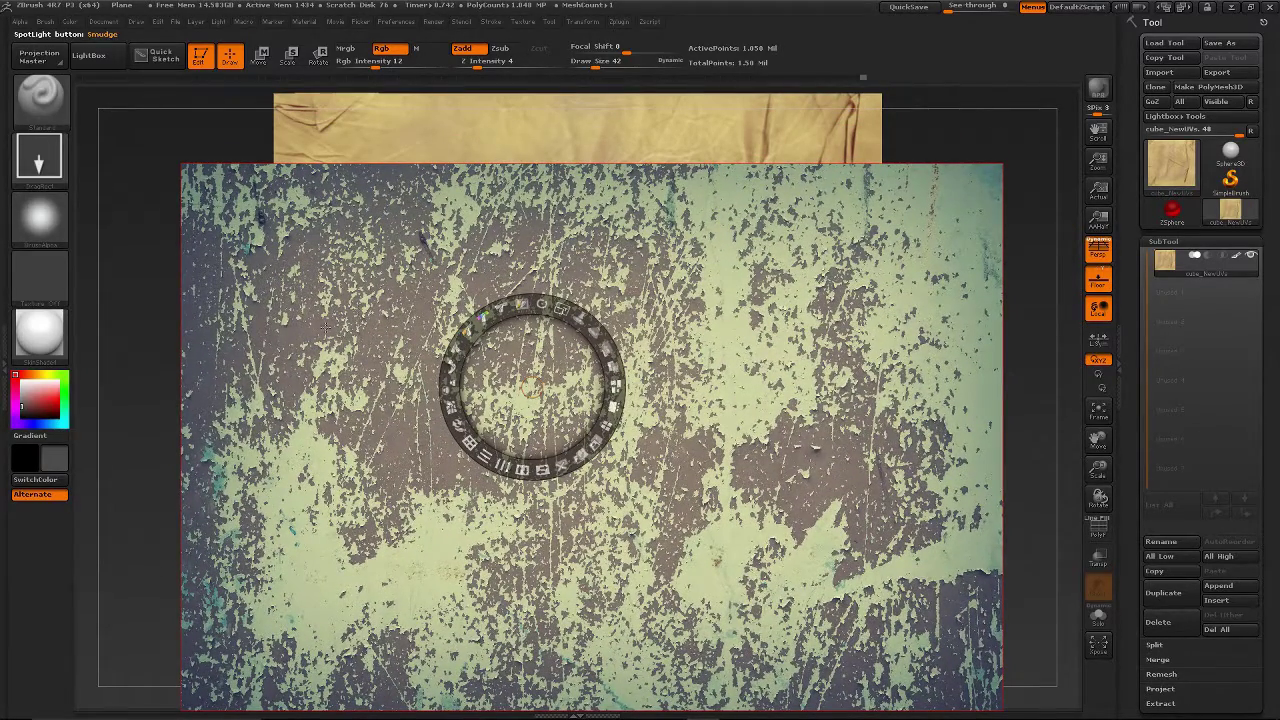
pyautogui.moveTo(541, 303)
pyautogui.mouseDown()
pyautogui.moveTo(496, 311)
pyautogui.moveTo(458, 346)
pyautogui.moveTo(449, 378)
pyautogui.mouseUp()
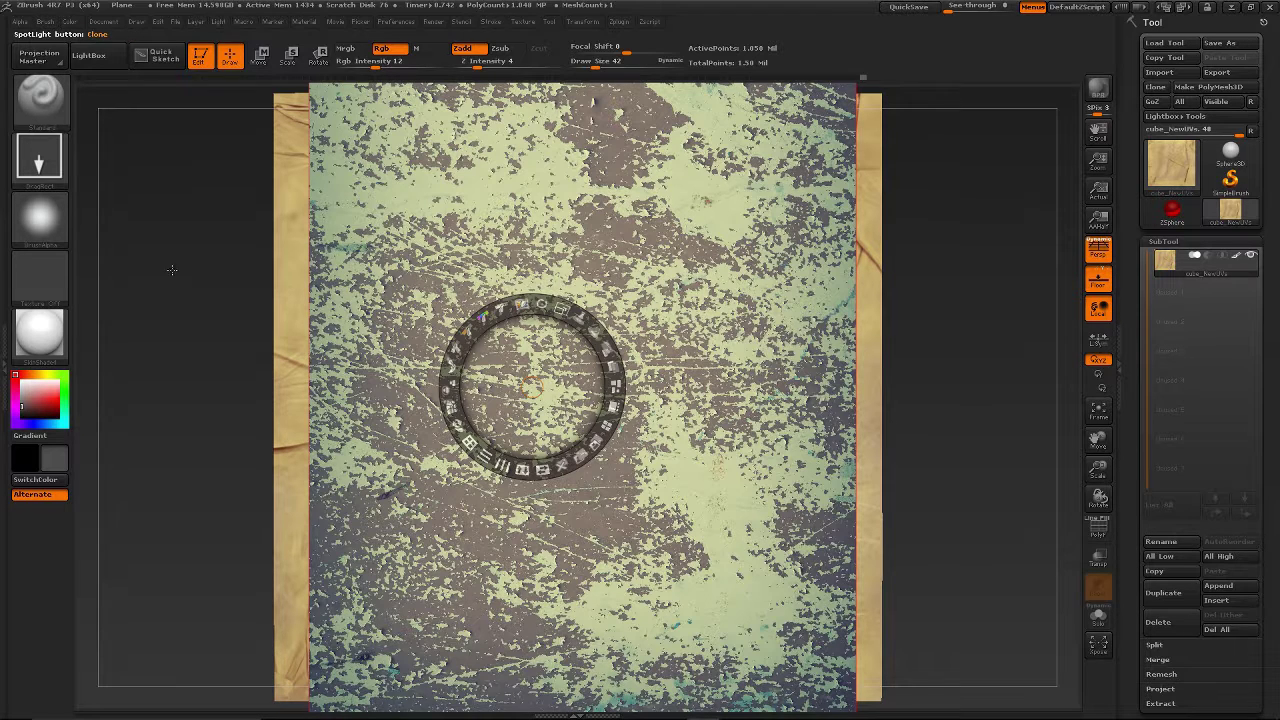
# Shrink the peeling-paint image to about a quarter of the plane's width and place it over the plane's left edge
pyautogui.moveTo(541, 307)
pyautogui.moveTo(561, 310)
pyautogui.mouseDown()
pyautogui.moveTo(491, 311)
pyautogui.moveTo(469, 332)
pyautogui.mouseUp()
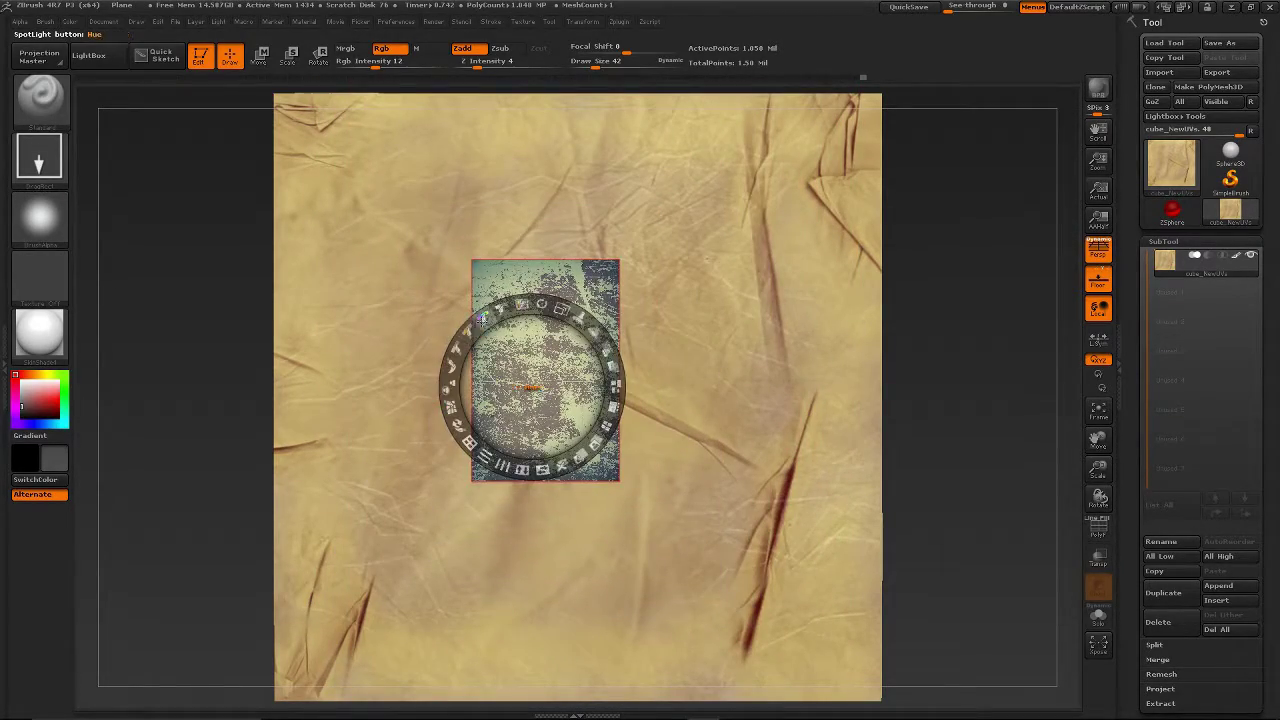
pyautogui.press('z')
pyautogui.press('z')
pyautogui.moveTo(543, 388); pyautogui.dragTo(194, 315)
pyautogui.press('z')
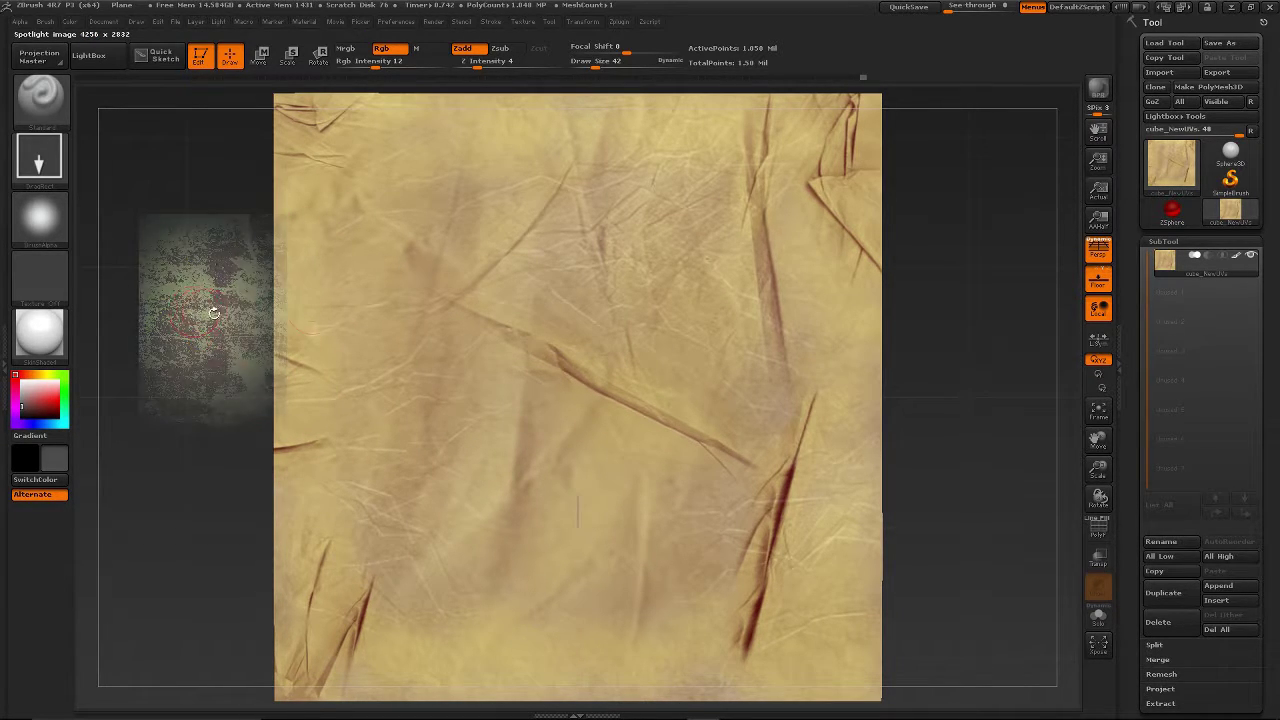
pyautogui.press('z')
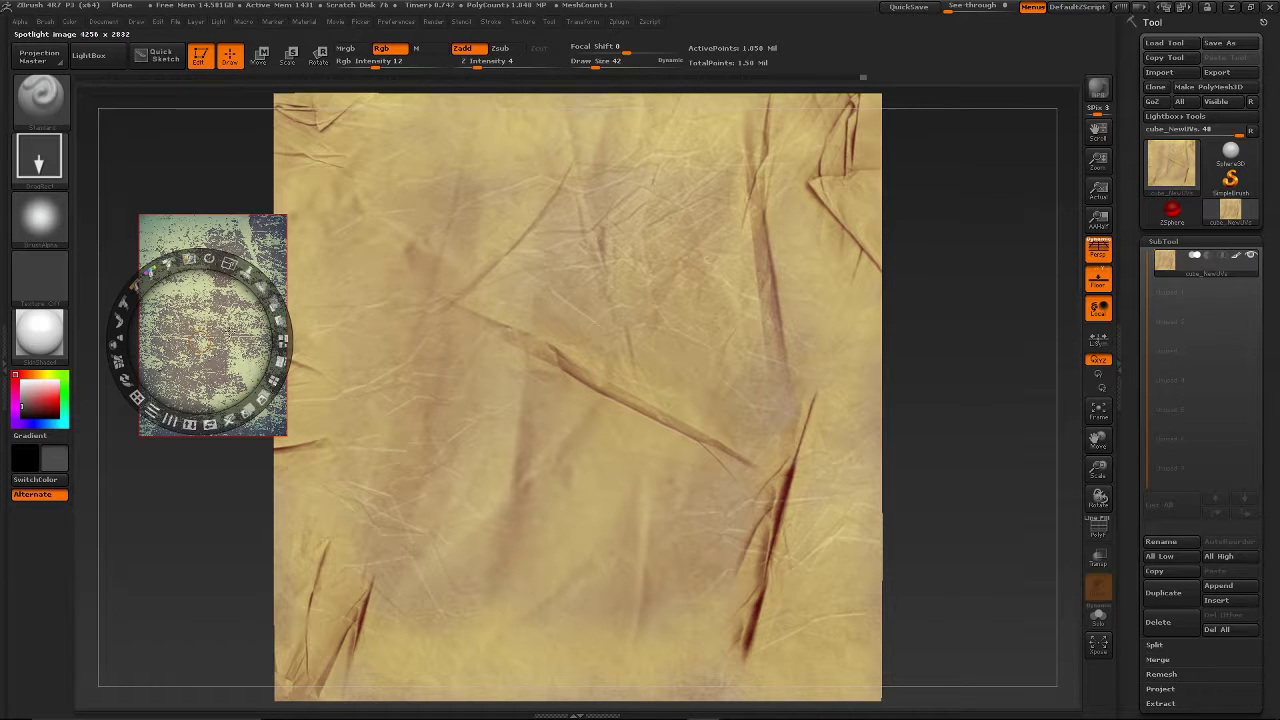
pyautogui.moveTo(200, 312); pyautogui.dragTo(276, 292)
pyautogui.press('z')
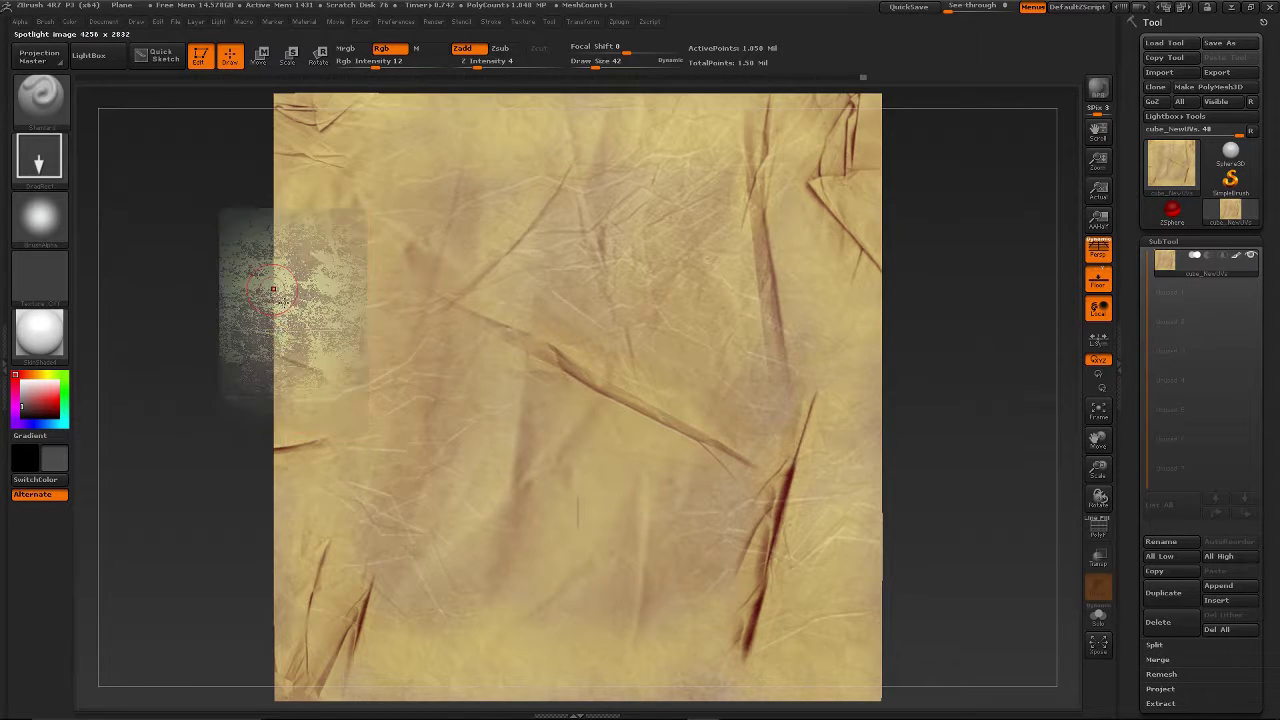
# Choose the vertical-streak Alpha 58 for the brush and set its horizontal tiles to 3
pyautogui.hotkey('shift', 'z')
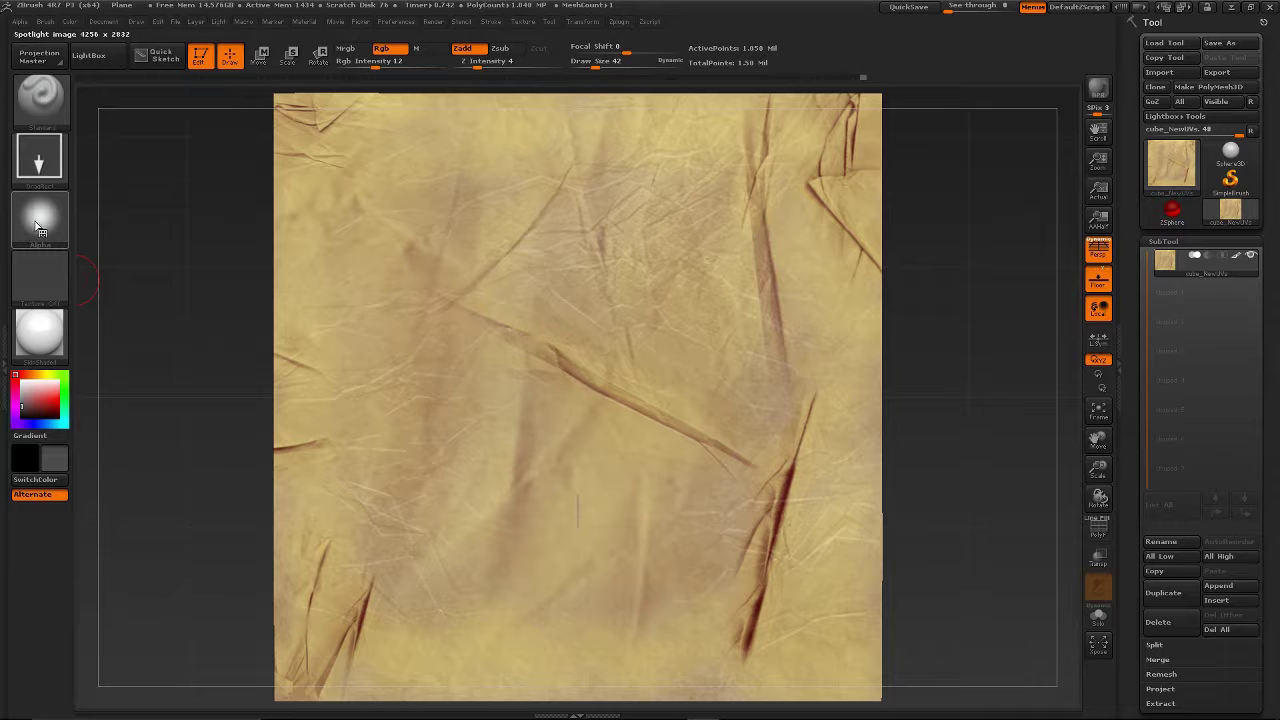
pyautogui.click(40, 222)
pyautogui.click(38, 221)
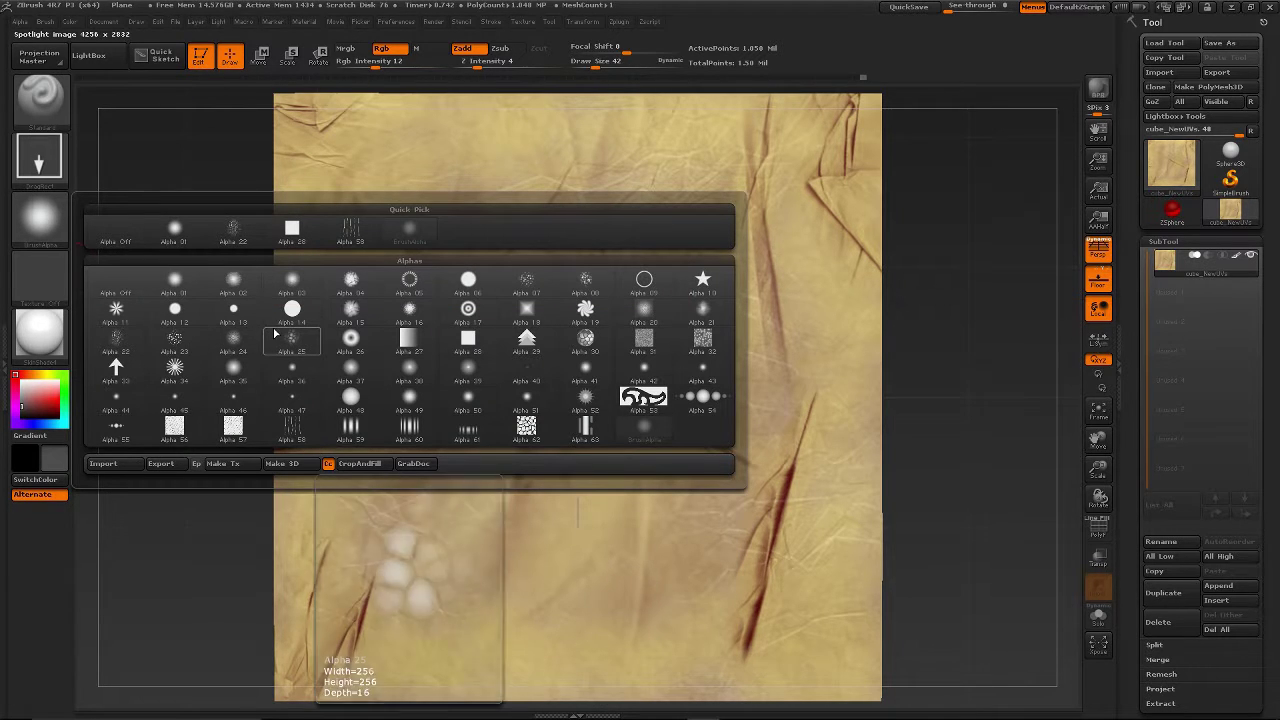
pyautogui.click(291, 428)
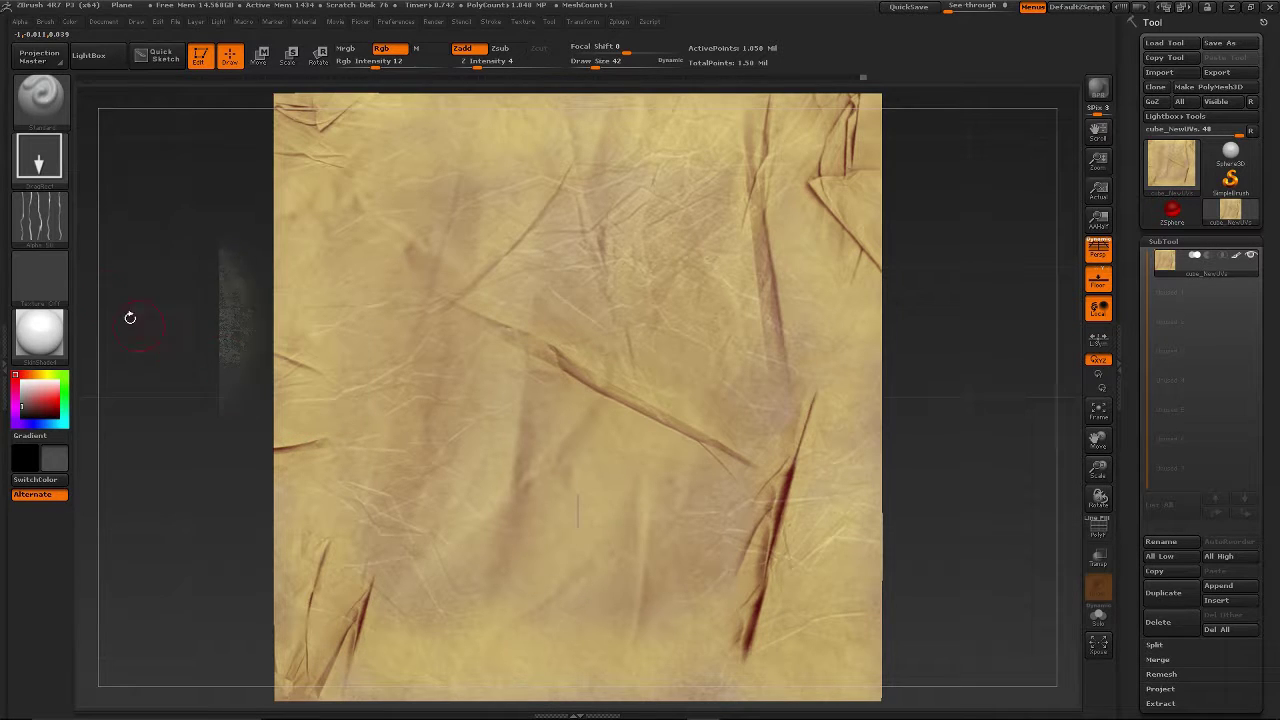
pyautogui.click(17, 21)
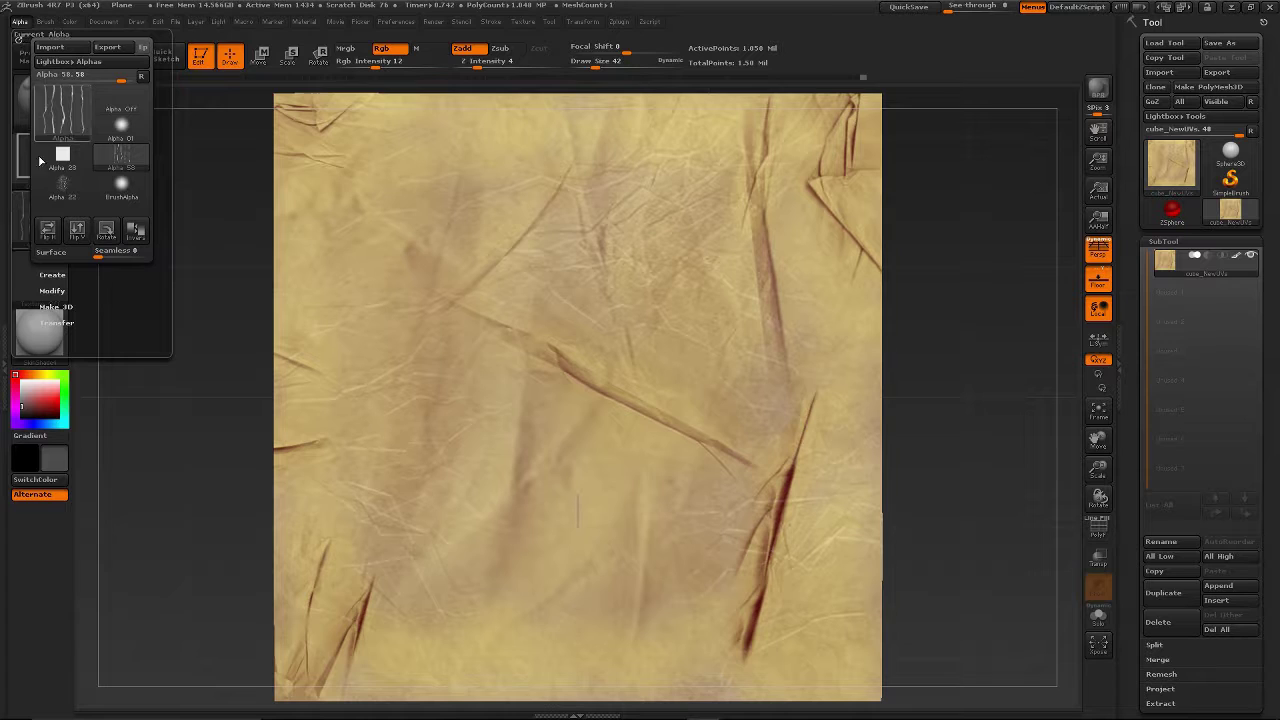
pyautogui.click(51, 290)
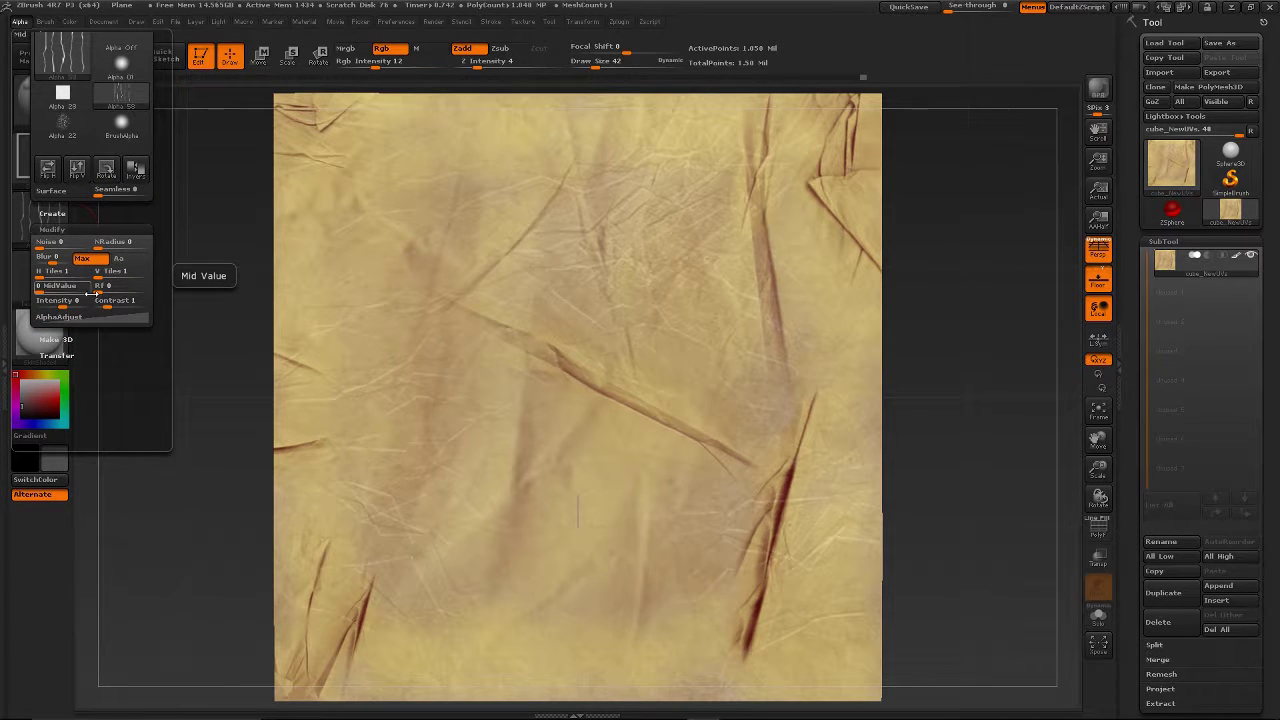
pyautogui.moveTo(43, 274); pyautogui.dragTo(47, 273)
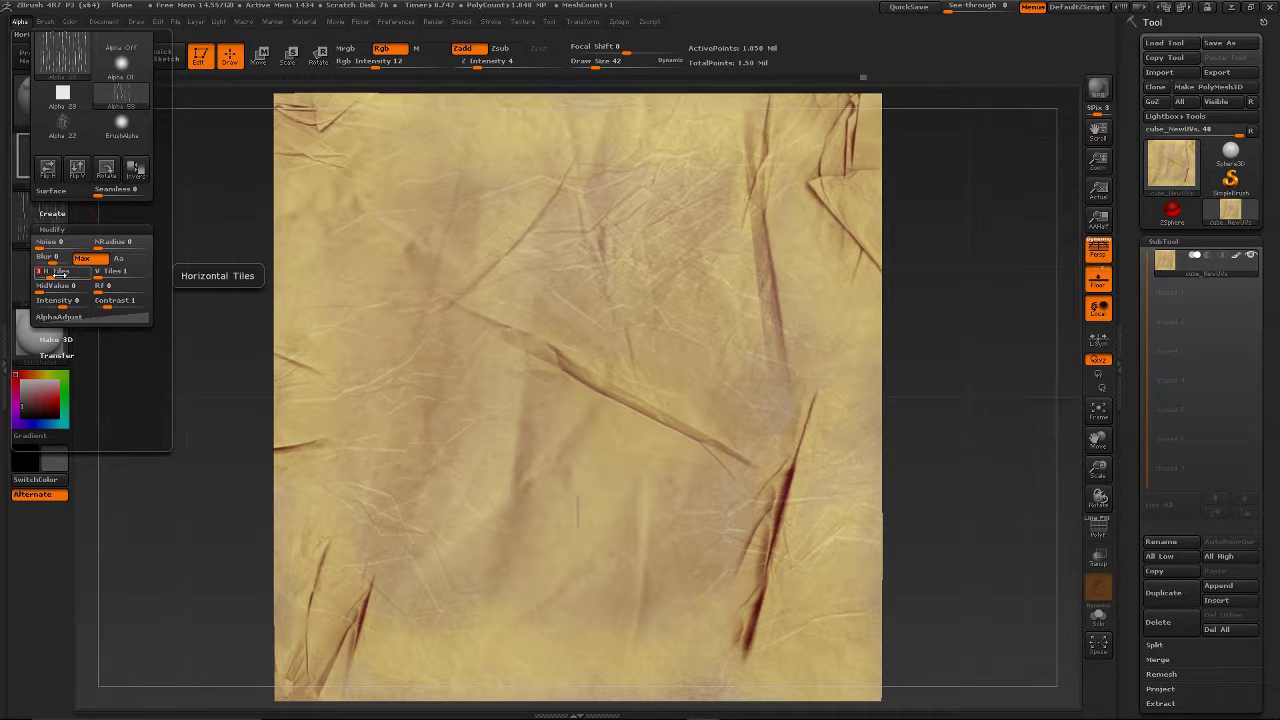
pyautogui.click(20, 21)
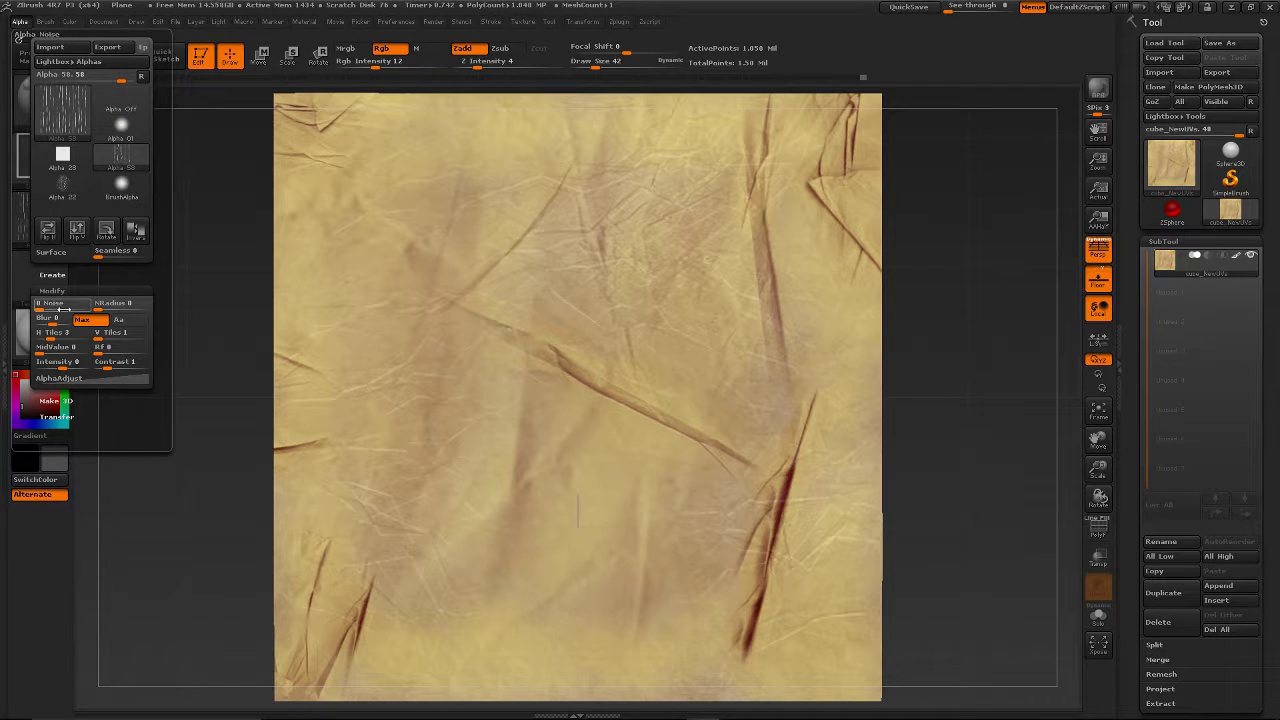
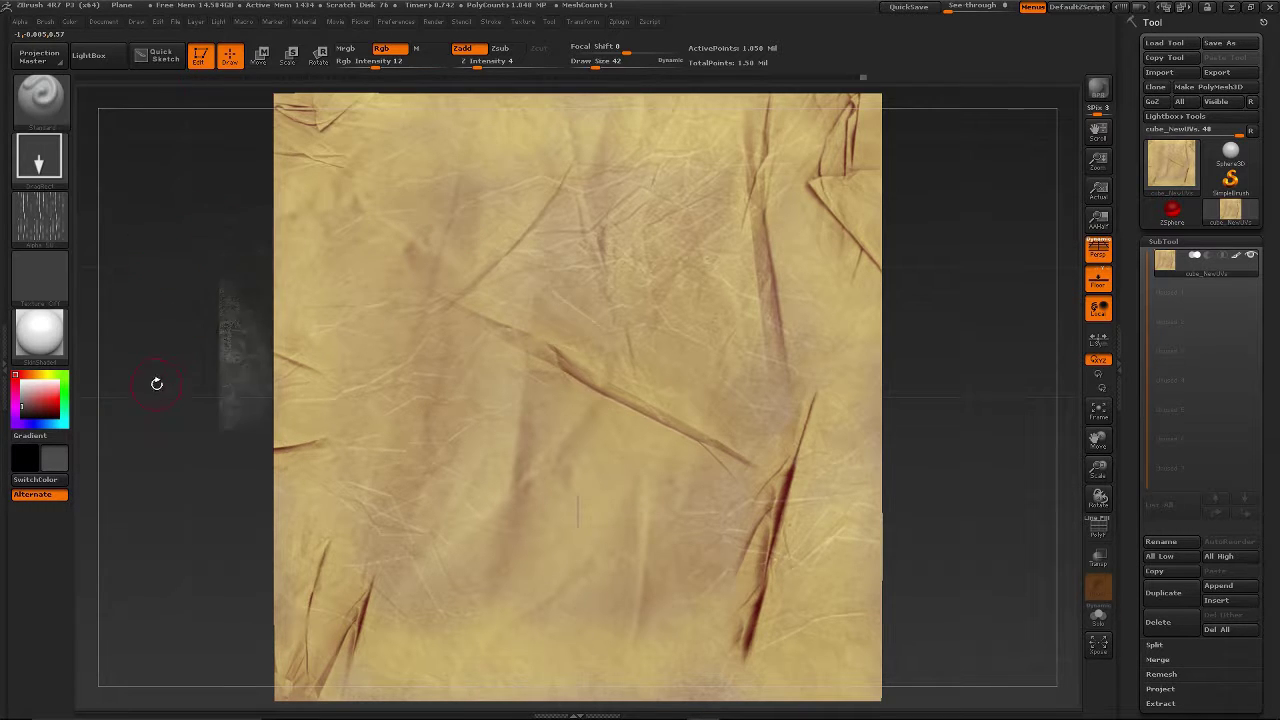
# Rotate the plane a quarter turn and turn off the perspective view
pyautogui.moveTo(155, 383); pyautogui.dragTo(243, 386)
pyautogui.moveTo(486, 357); pyautogui.dragTo(514, 501)
pyautogui.click(1097, 252)
pyautogui.press('f')
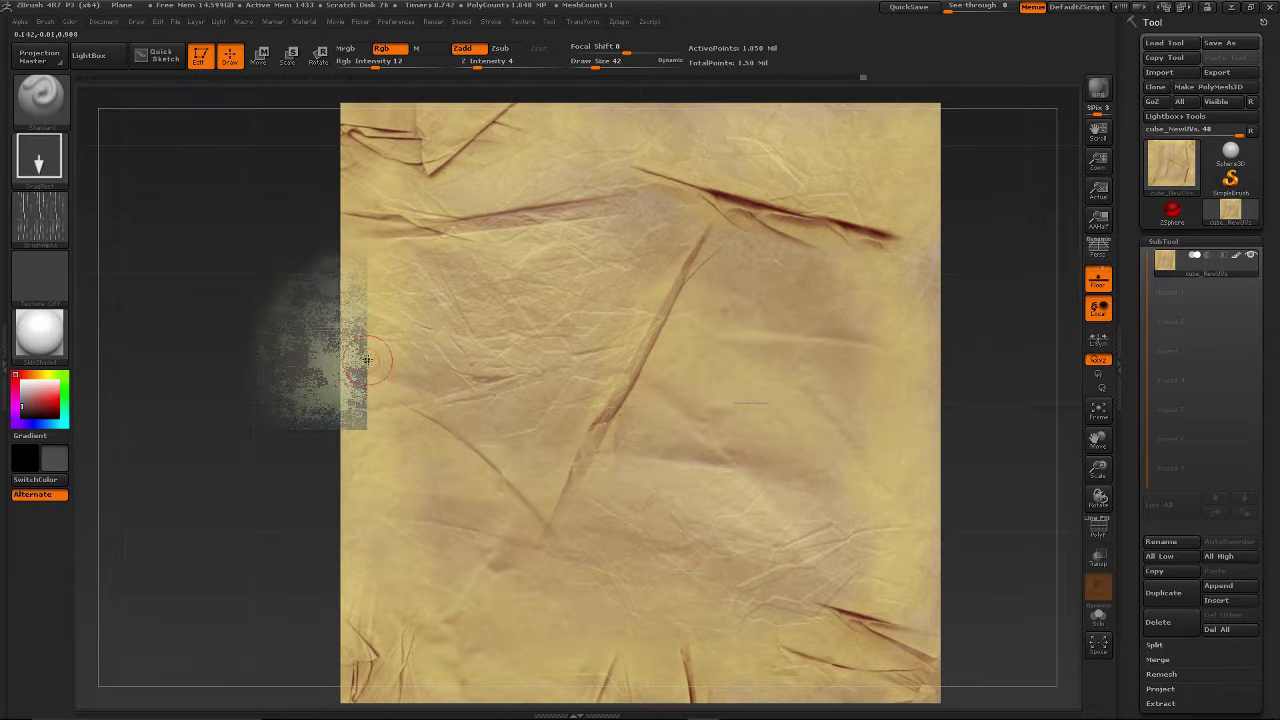
# Place the peeling-paint image over the plane's lower edge, a little in from the left corner
pyautogui.press('z')
pyautogui.moveTo(283, 333); pyautogui.dragTo(376, 617)
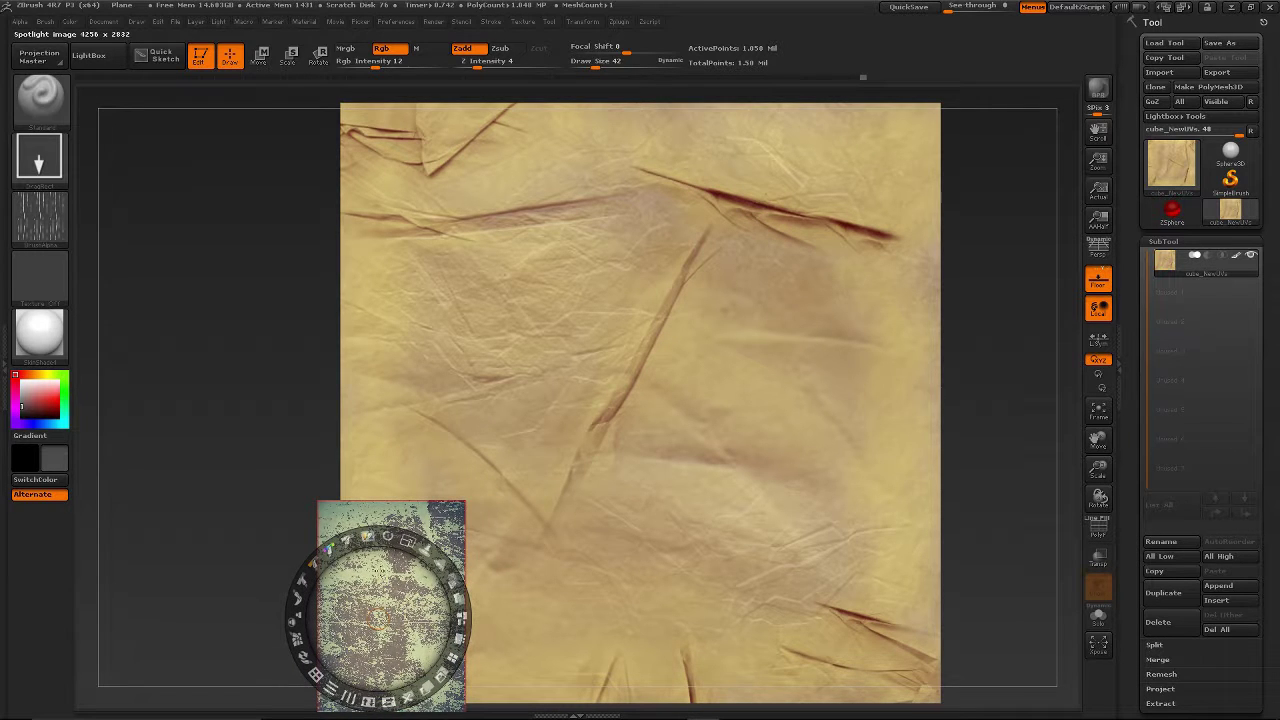
pyautogui.hotkey('shift', 'z')
pyautogui.moveTo(306, 462); pyautogui.dragTo(243, 240)
pyautogui.hotkey('shift', 'z')
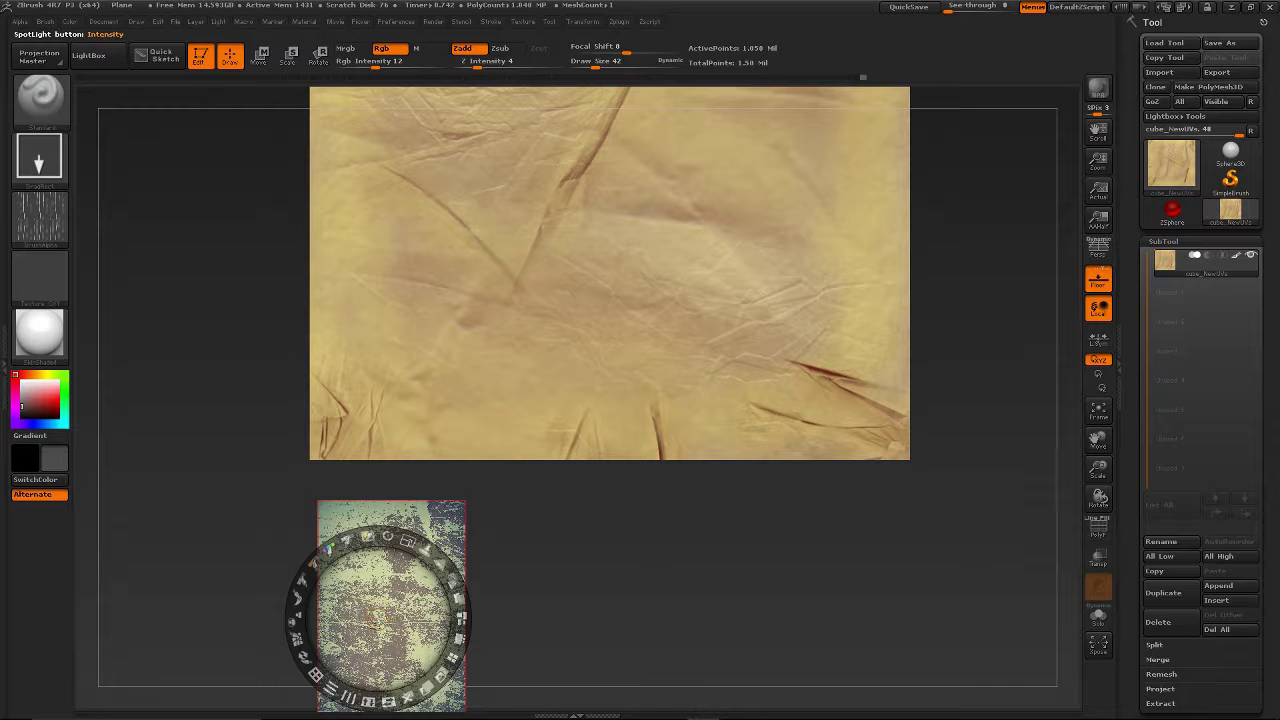
pyautogui.moveTo(379, 616); pyautogui.dragTo(431, 622)
pyautogui.moveTo(350, 525)
pyautogui.mouseDown()
pyautogui.moveTo(400, 391)
pyautogui.moveTo(391, 349)
pyautogui.moveTo(420, 335)
pyautogui.mouseUp()
pyautogui.press('z')
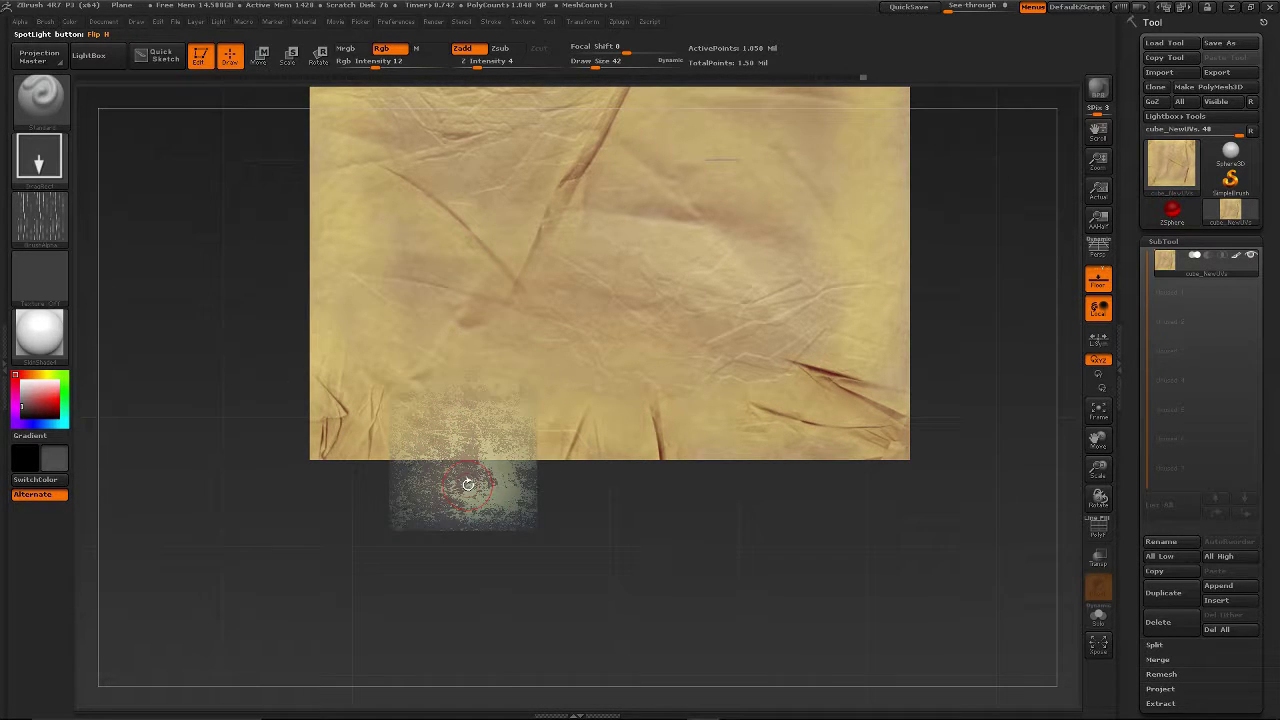
# Raise Rgb Intensity to 100 and project peeling-paint streaks onto the lower edge near the left corner
pyautogui.hotkey('shift', 'z')
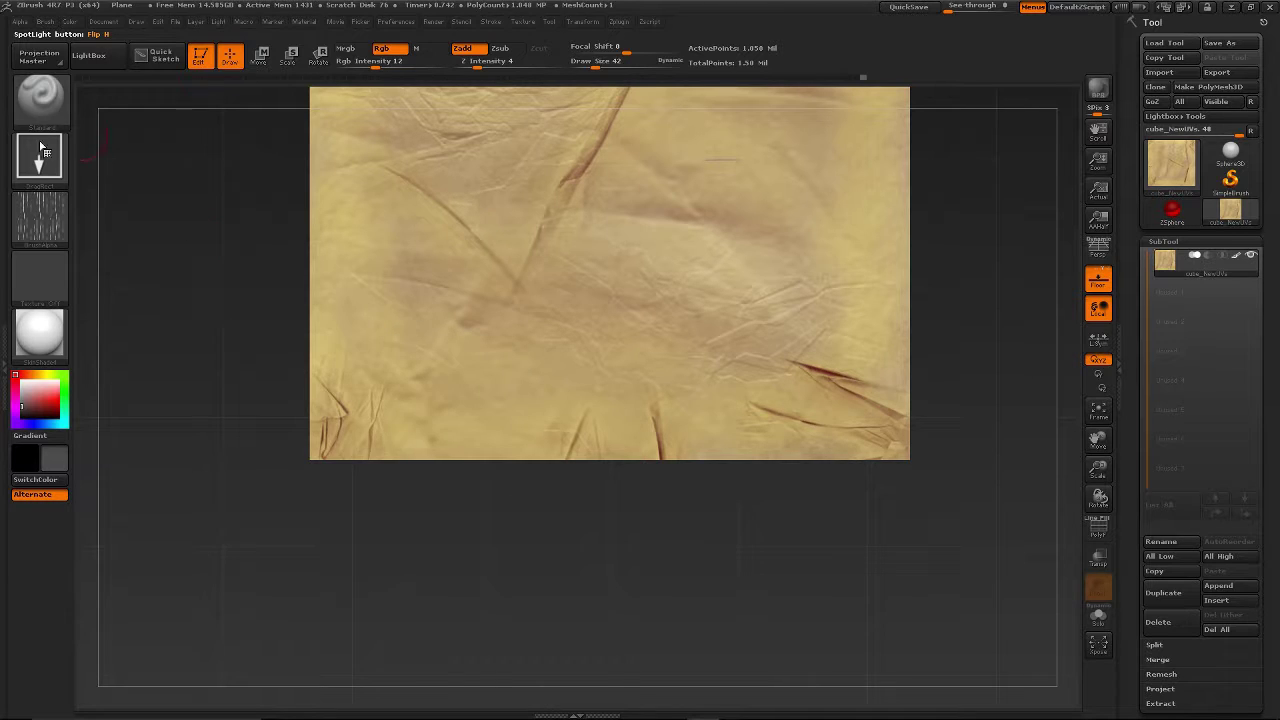
pyautogui.moveTo(446, 454); pyautogui.dragTo(469, 462)
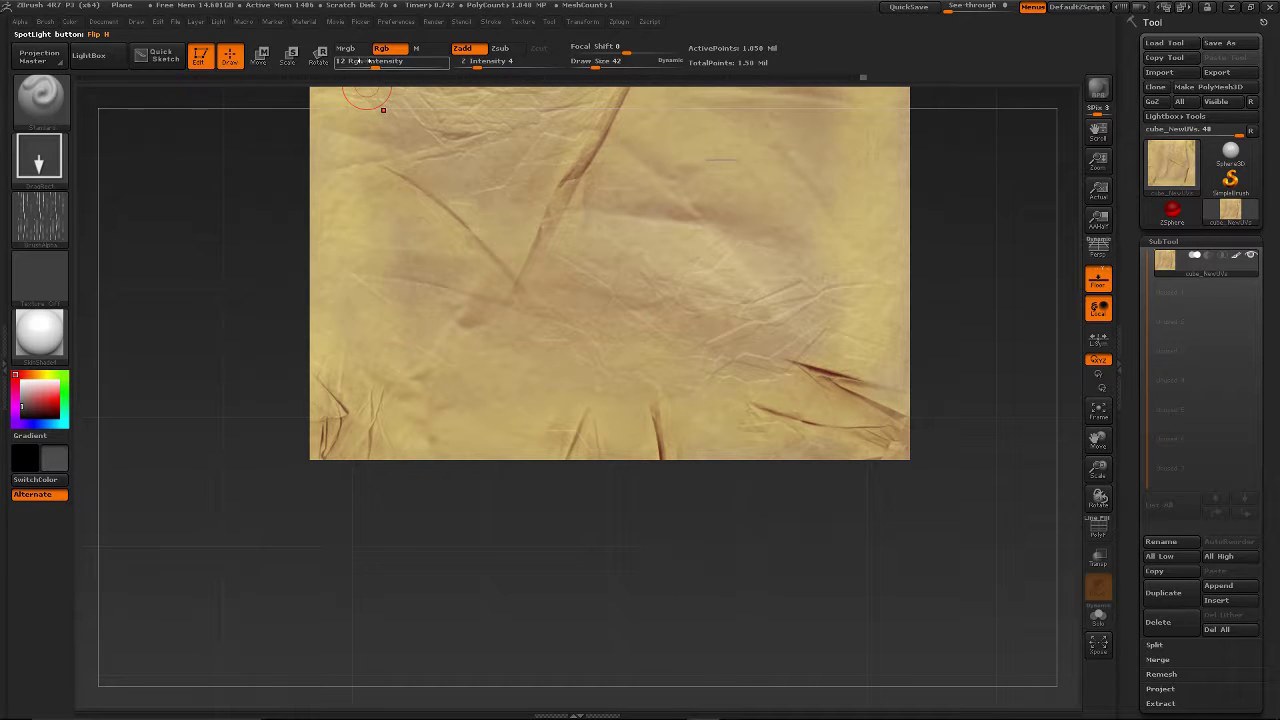
pyautogui.moveTo(366, 60); pyautogui.dragTo(491, 77)
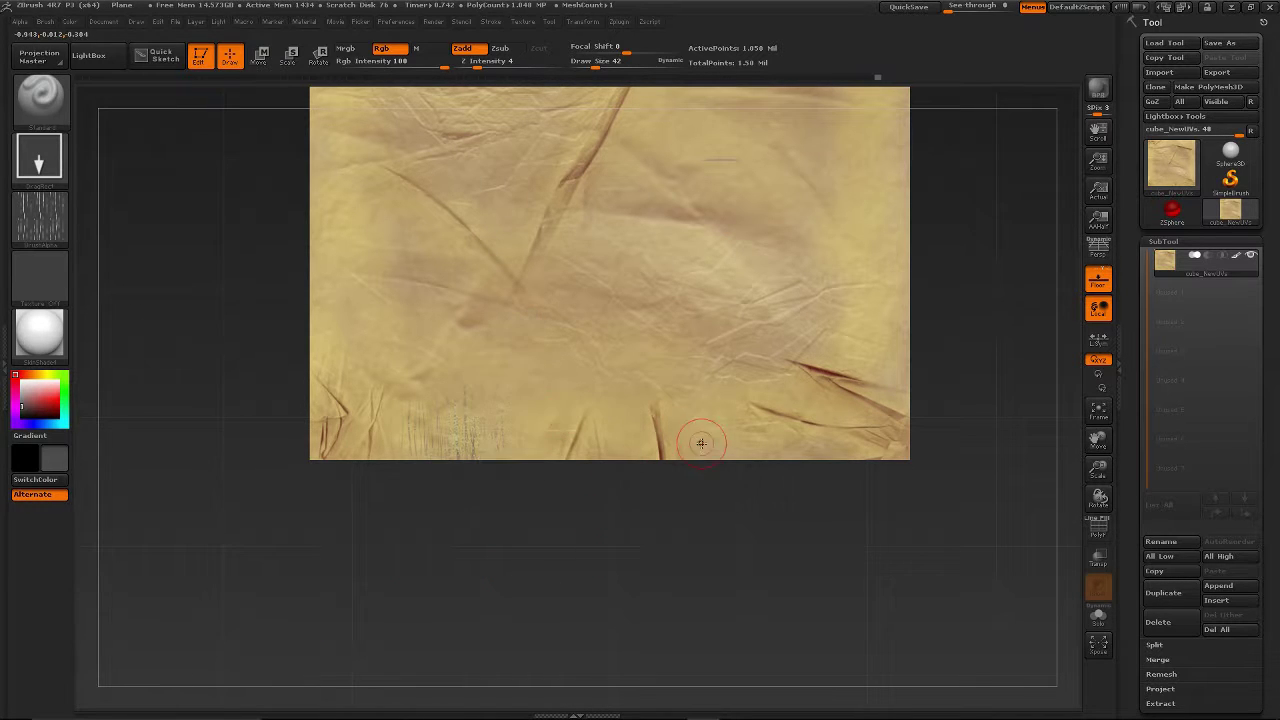
# Move the peeling-paint image to the middle of the lower edge, enlarge it and project streaks there
pyautogui.hotkey('shift', 'z')
pyautogui.moveTo(419, 334); pyautogui.dragTo(668, 465)
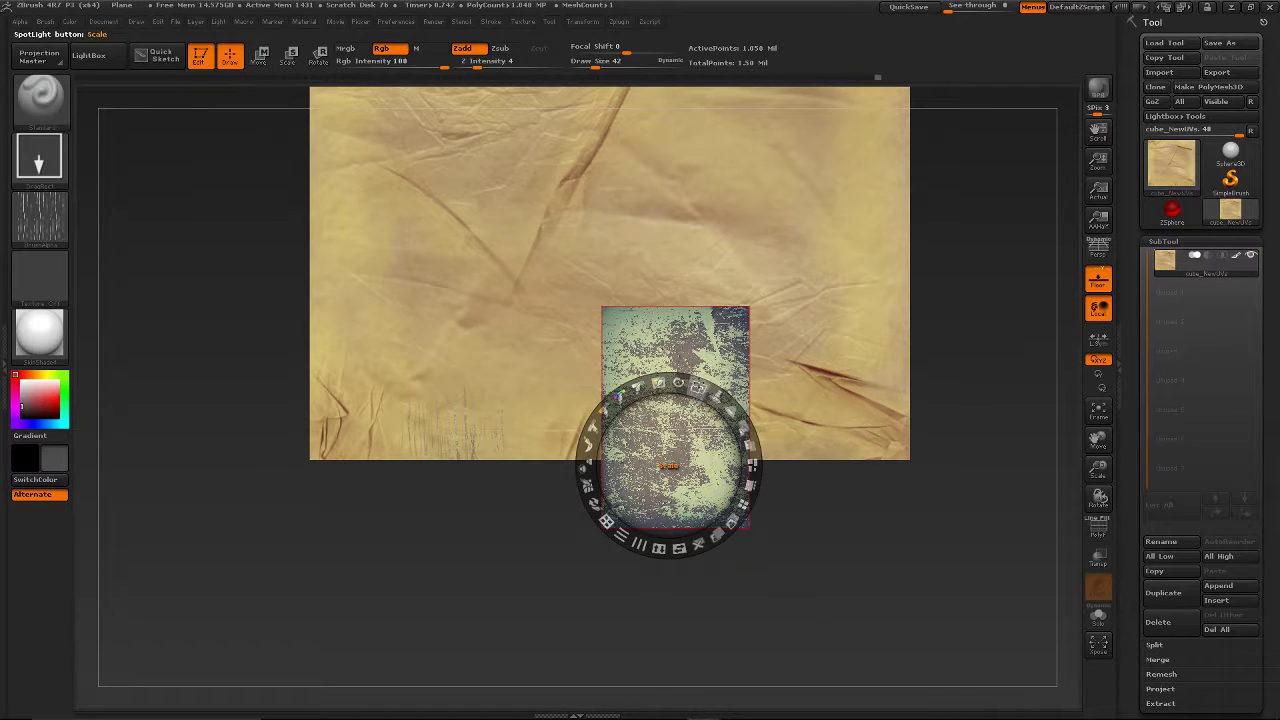
pyautogui.moveTo(698, 385); pyautogui.dragTo(729, 409)
pyautogui.press('z')
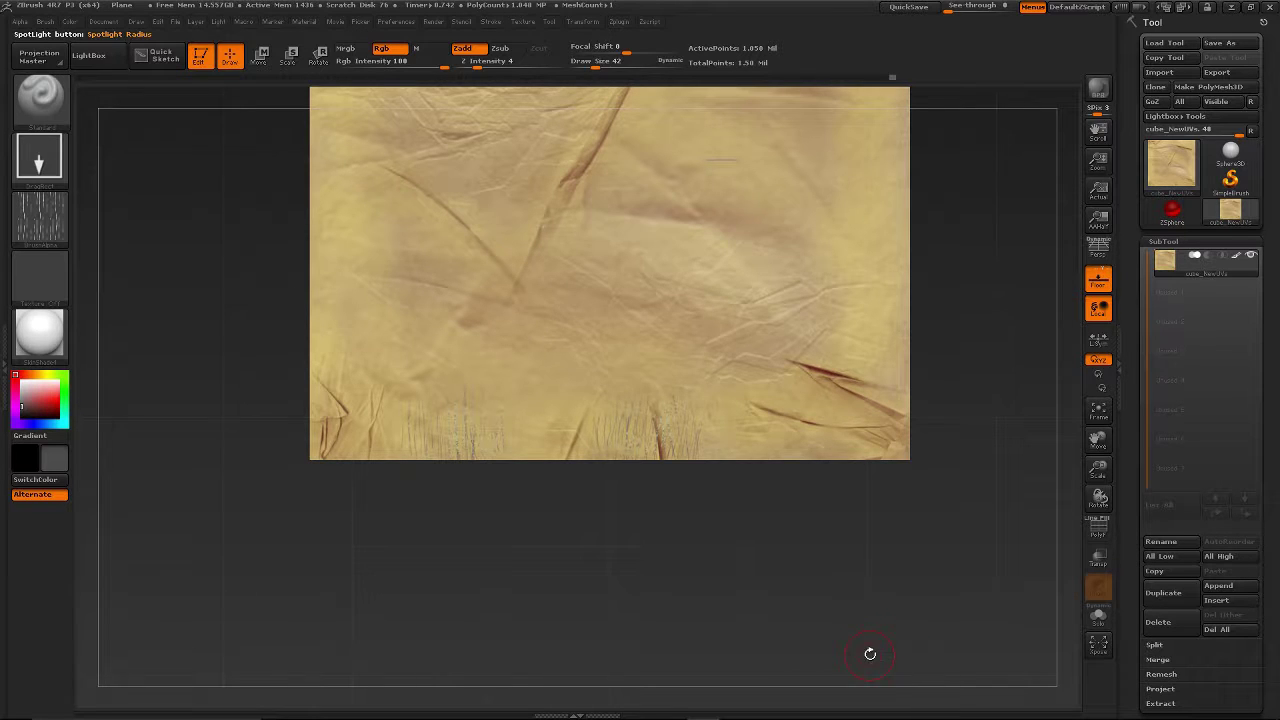
# Move the peeling-paint image to the lower right corner, rotate it counterclockwise and project streaks onto the corner
pyautogui.press('z')
pyautogui.moveTo(760, 331); pyautogui.dragTo(946, 334)
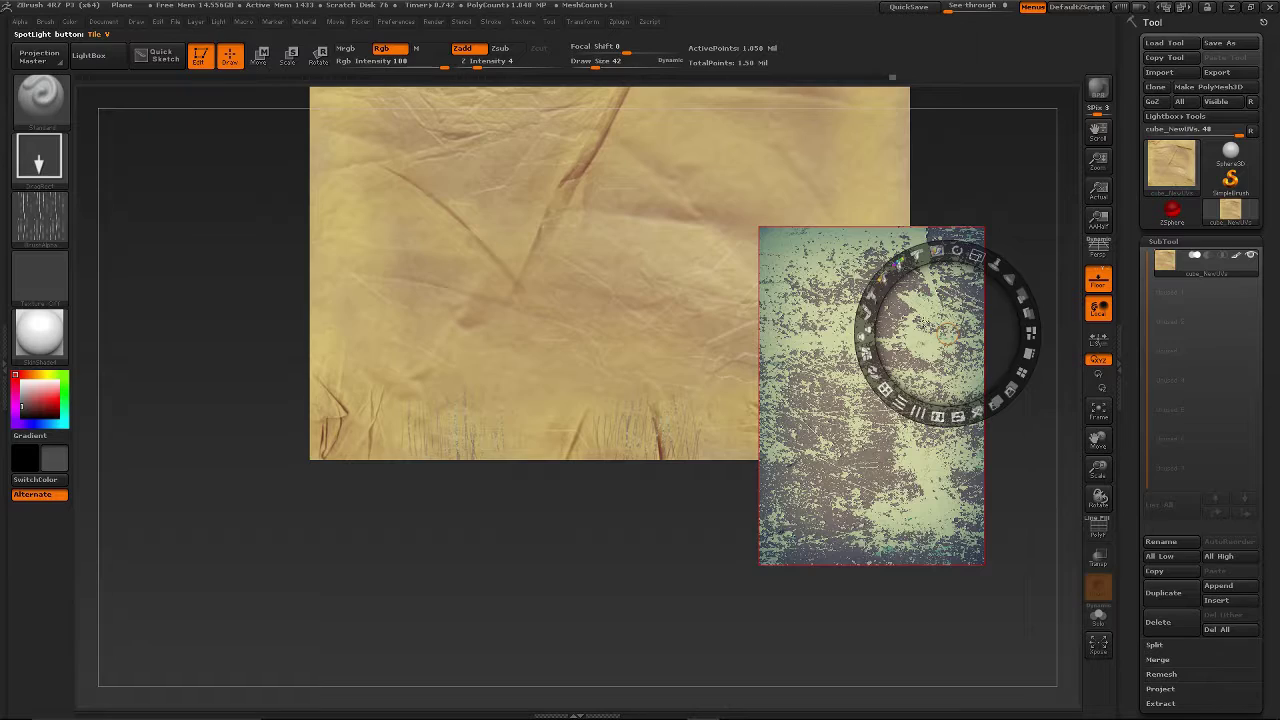
pyautogui.moveTo(957, 251); pyautogui.dragTo(911, 255)
pyautogui.moveTo(910, 326); pyautogui.dragTo(872, 350)
pyautogui.press('z')
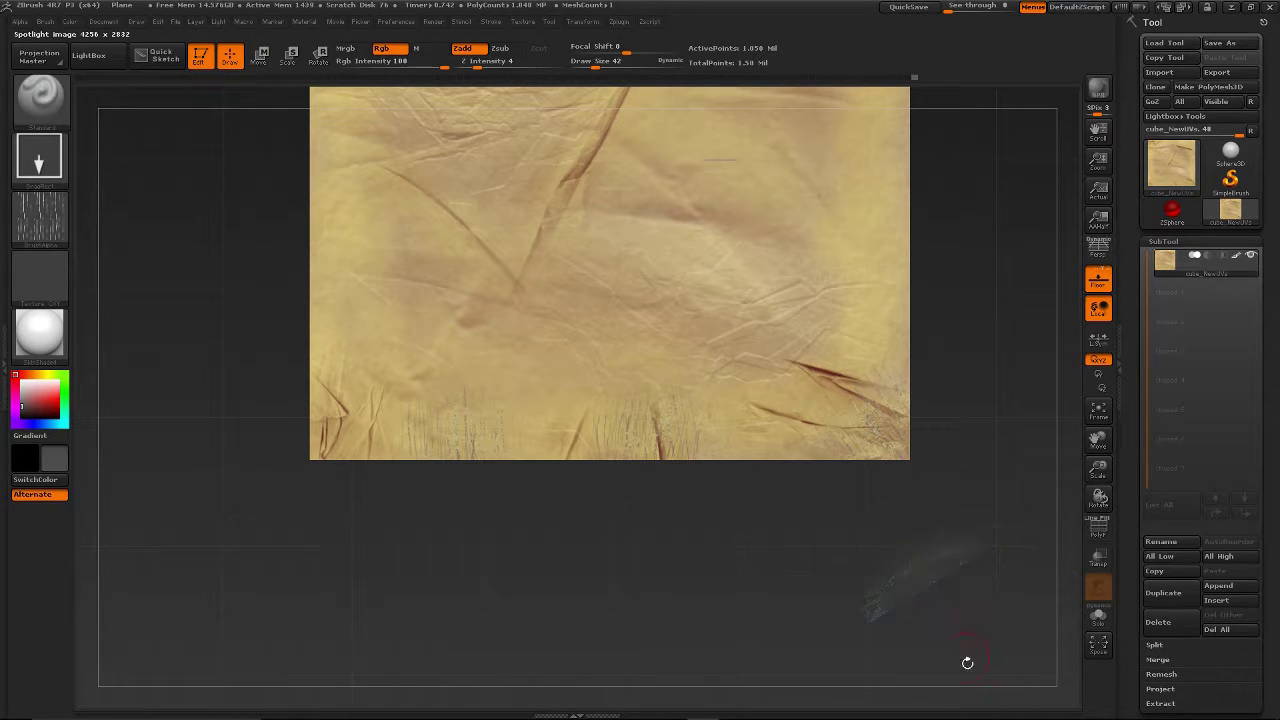
pyautogui.hotkey('shift', 'z')
pyautogui.hotkey('shift', 'z')
pyautogui.hotkey('shift', 'z')
pyautogui.moveTo(732, 529)
pyautogui.mouseDown()
pyautogui.moveTo(671, 592)
pyautogui.moveTo(756, 443)
pyautogui.moveTo(768, 454)
pyautogui.mouseUp()
pyautogui.hotkey('shift', 'z')
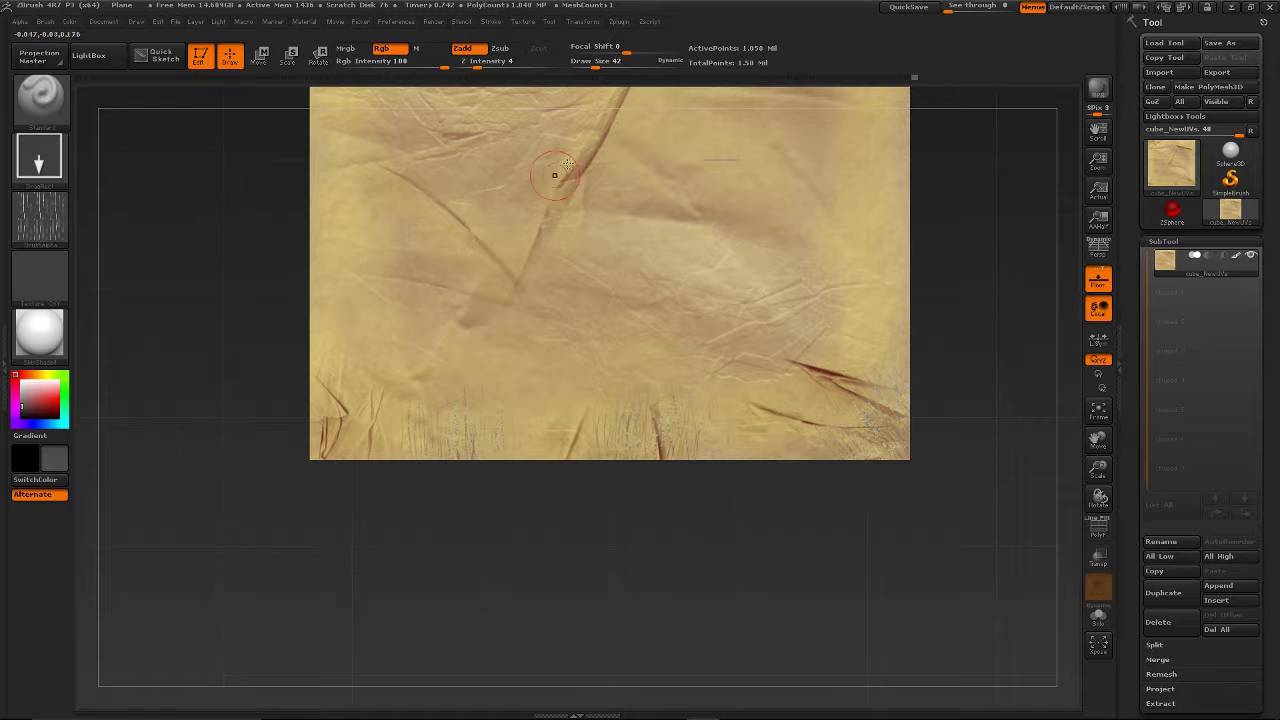
# Project peeling-paint streaks onto the left half of the plane's next edge, with the image repositioned and rotated nearly upright
pyautogui.hotkey('shift', 'z')
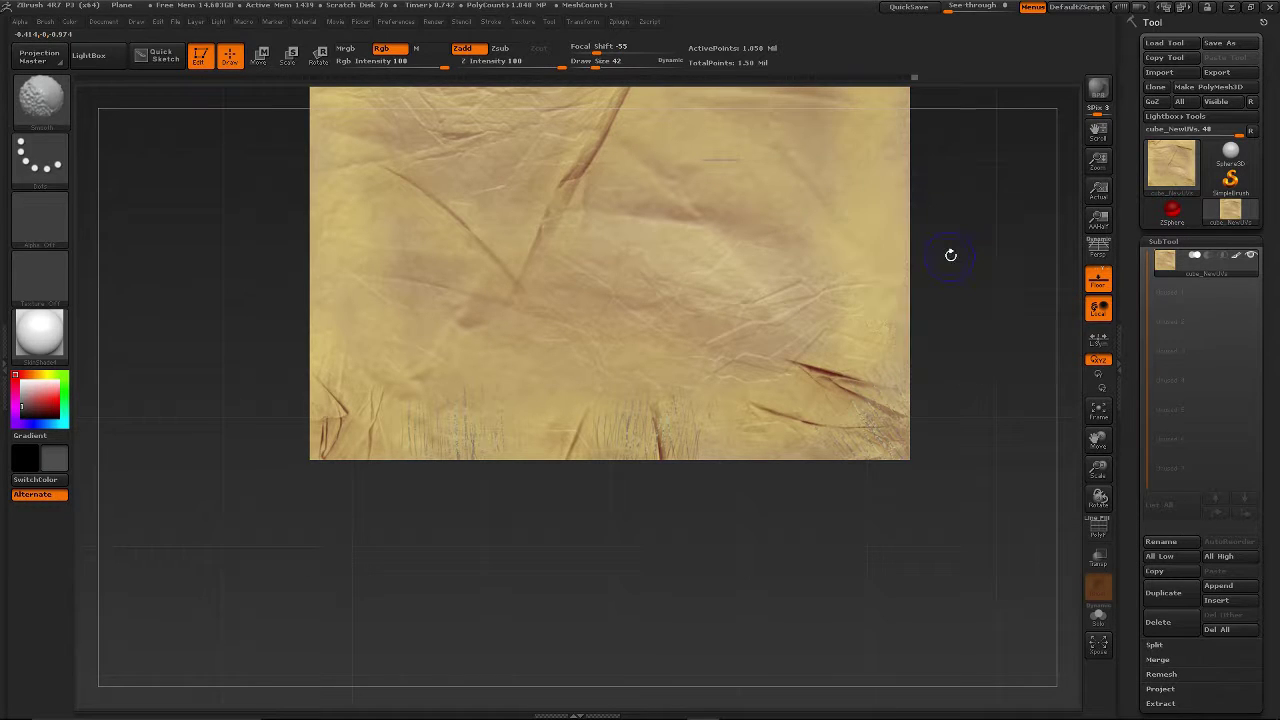
pyautogui.keyDown('alt'); pyautogui.moveTo(969, 191); pyautogui.dragTo(866, 469); pyautogui.keyUp('alt')
pyautogui.moveTo(763, 567); pyautogui.dragTo(470, 520)
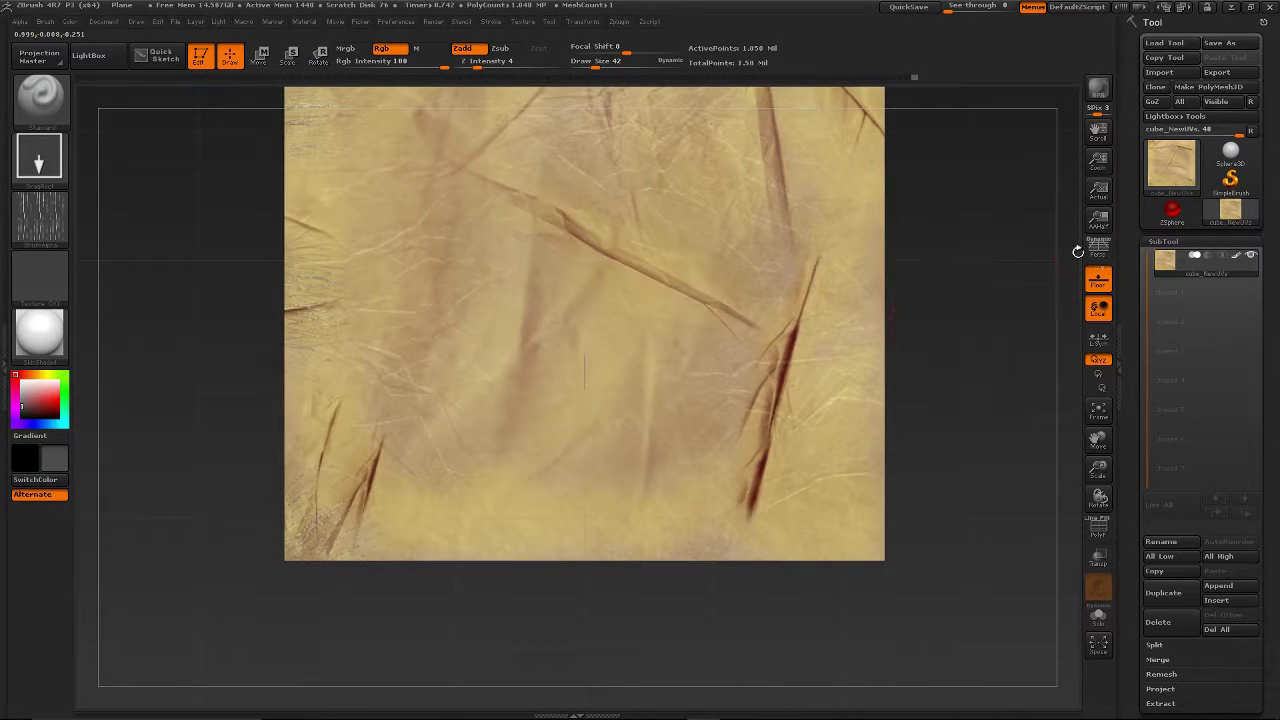
pyautogui.keyDown('alt'); pyautogui.moveTo(976, 340); pyautogui.dragTo(965, 409); pyautogui.keyUp('alt')
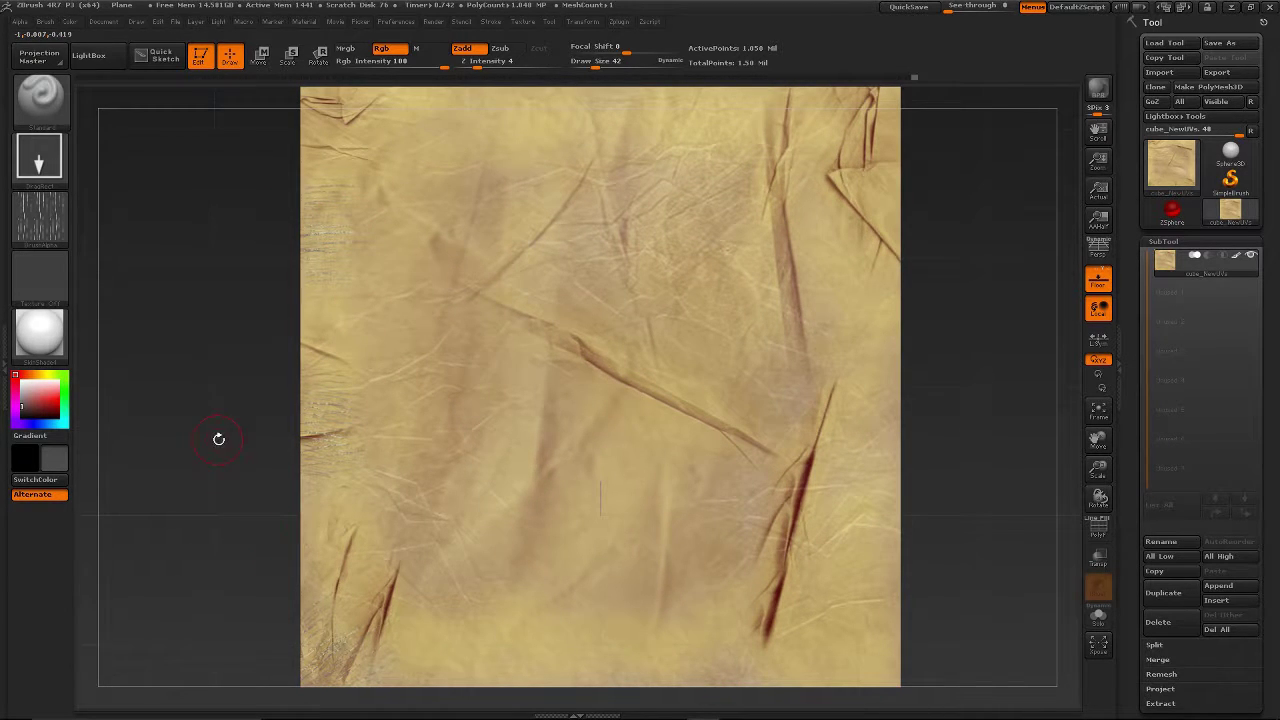
pyautogui.keyDown('alt'); pyautogui.moveTo(207, 460); pyautogui.dragTo(238, 275); pyautogui.keyUp('alt')
pyautogui.hotkey('shift', 'z')
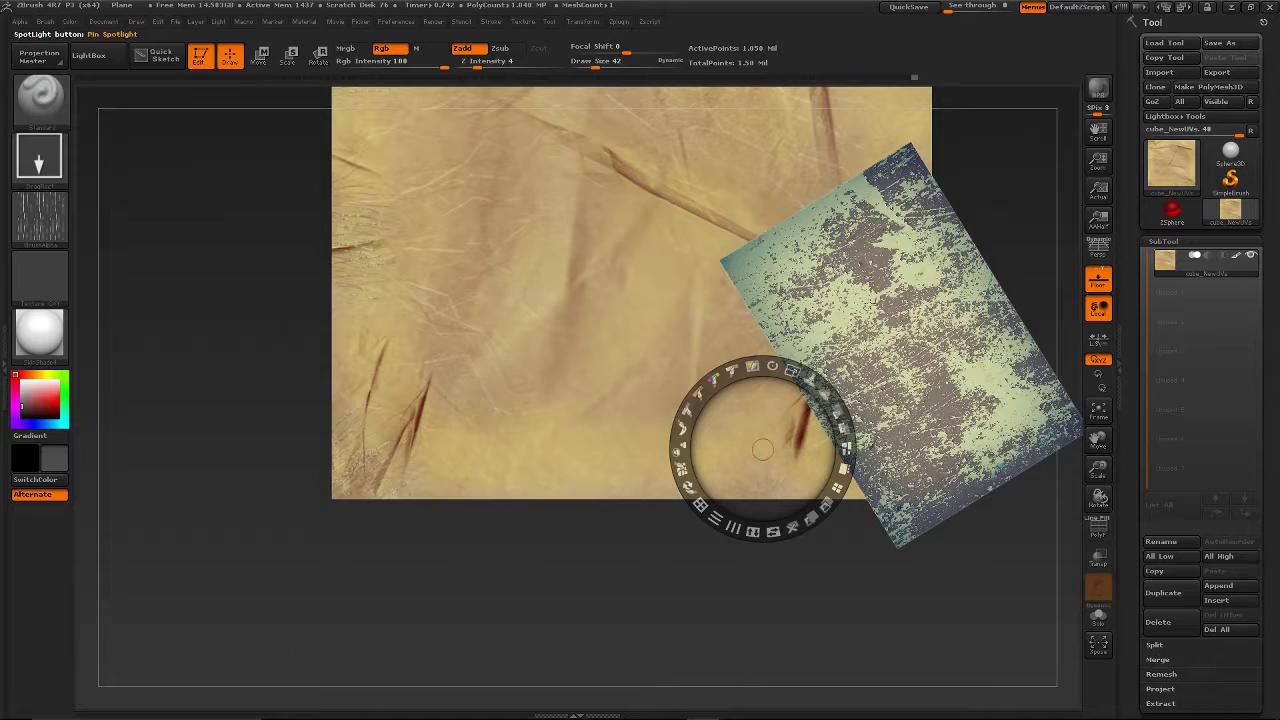
pyautogui.moveTo(762, 449); pyautogui.dragTo(566, 420)
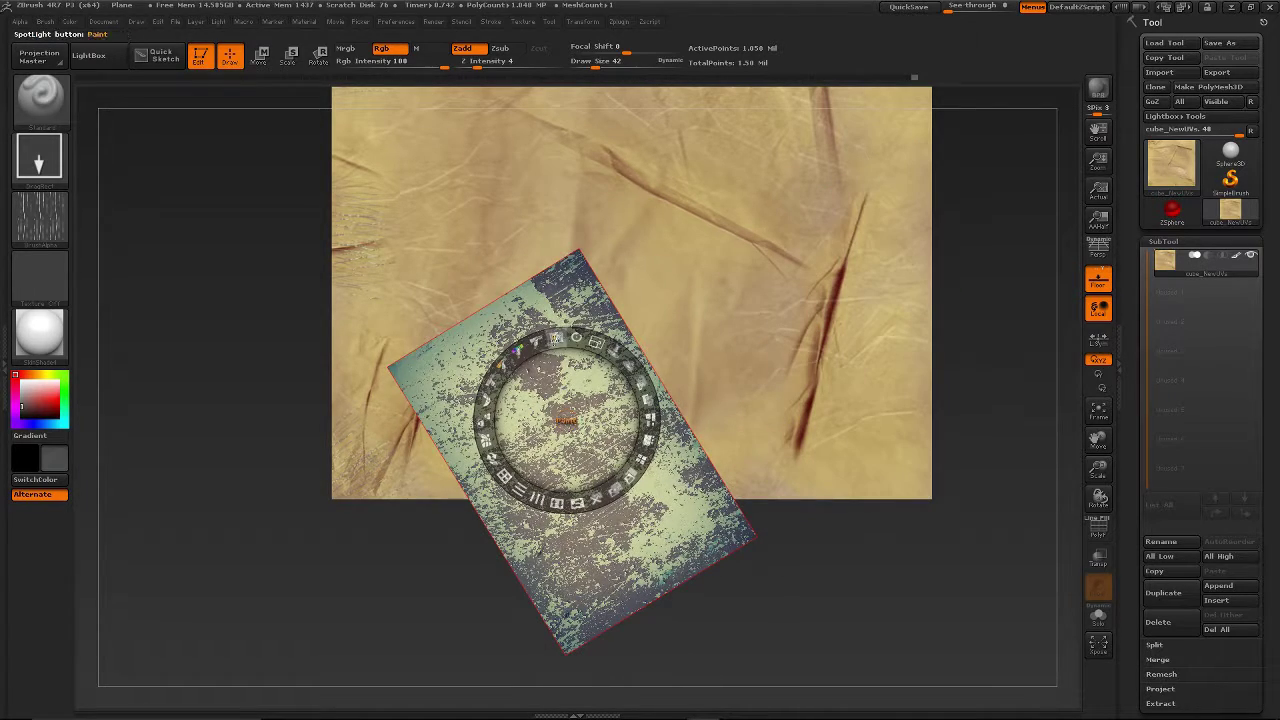
pyautogui.moveTo(576, 338); pyautogui.dragTo(620, 357)
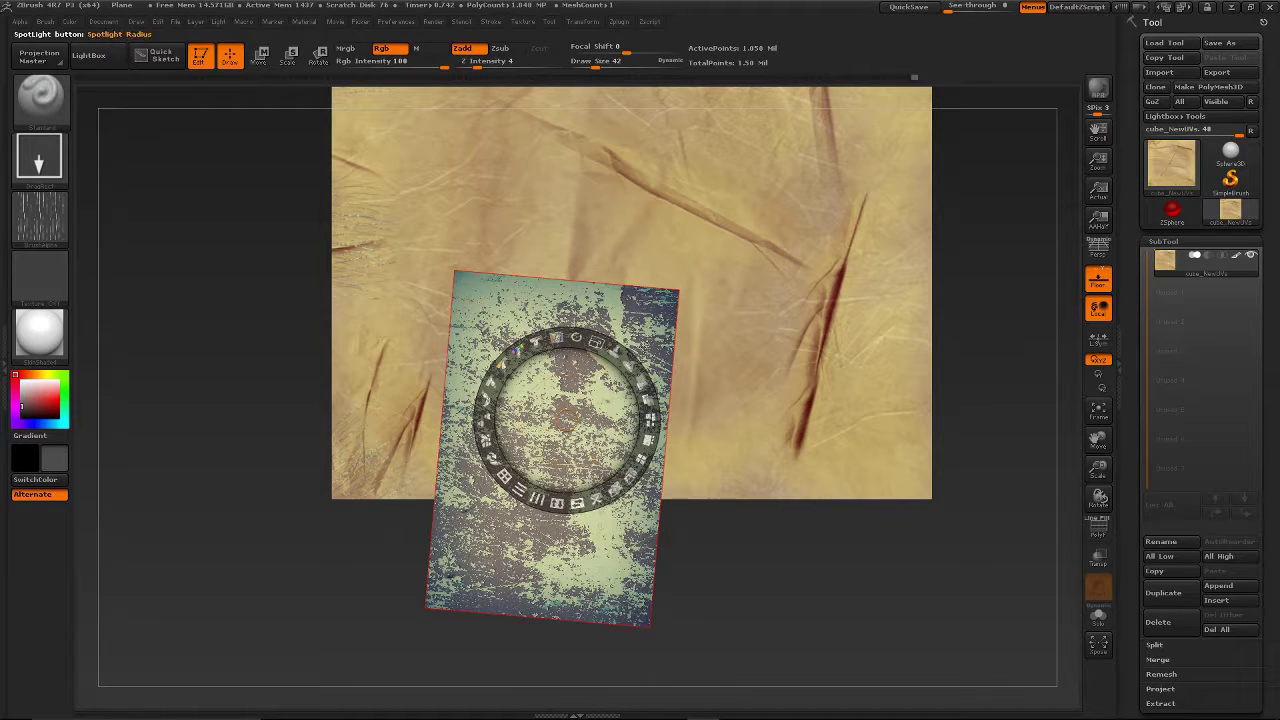
pyautogui.hotkey('shift', 'z')
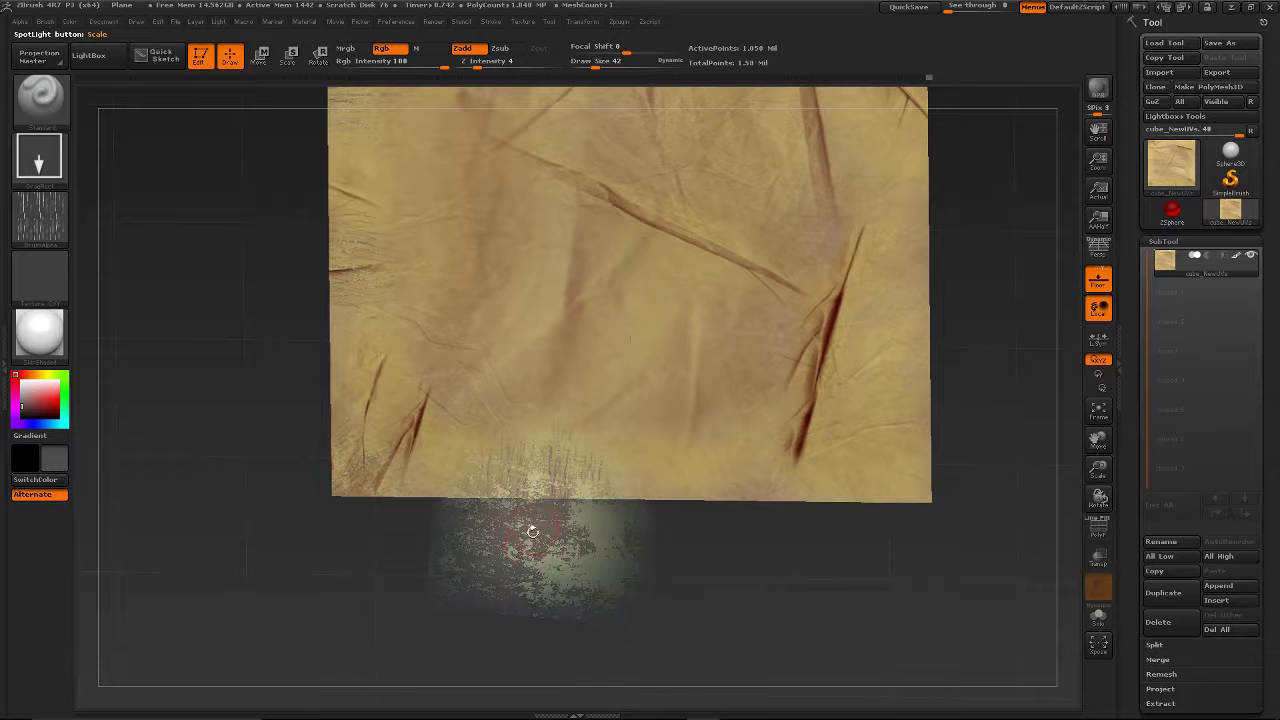
pyautogui.press('z')
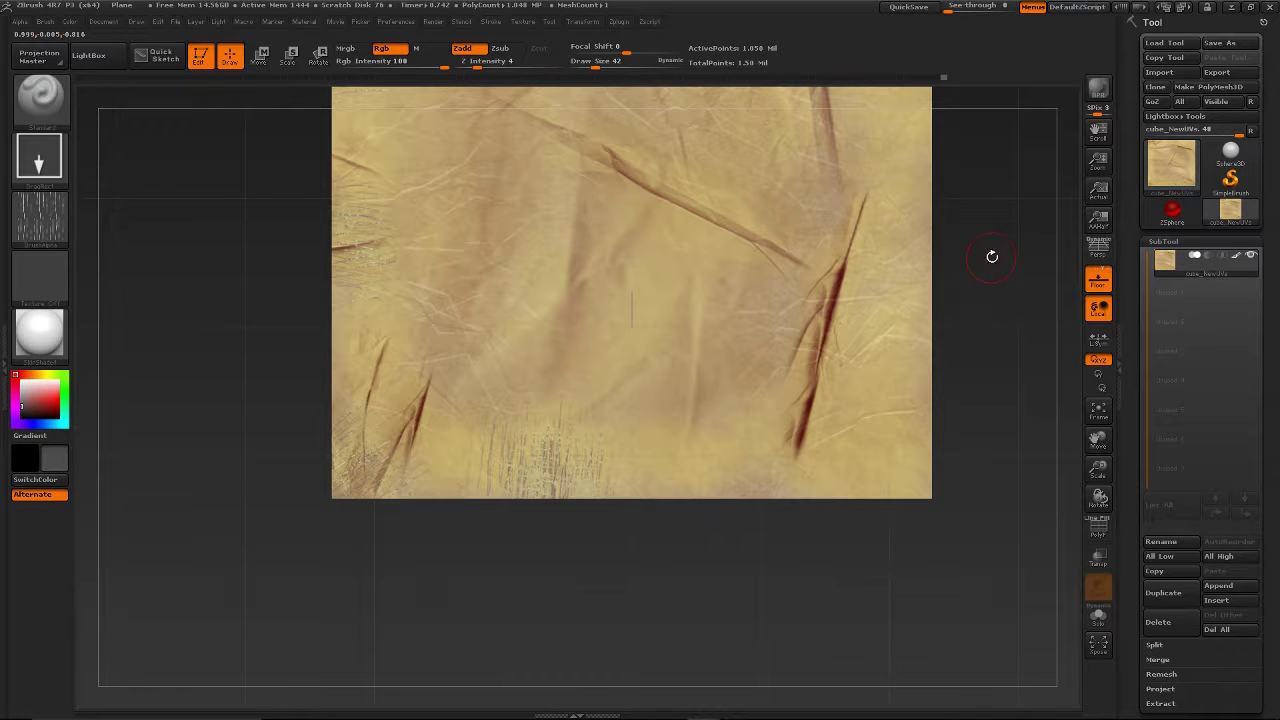
# Turn to the plane's next bare corner and project peeling-paint streaks onto it in overlapping directions
pyautogui.moveTo(992, 256); pyautogui.dragTo(831, 383)
pyautogui.keyDown('alt'); pyautogui.moveTo(855, 463); pyautogui.dragTo(861, 298); pyautogui.keyUp('alt')
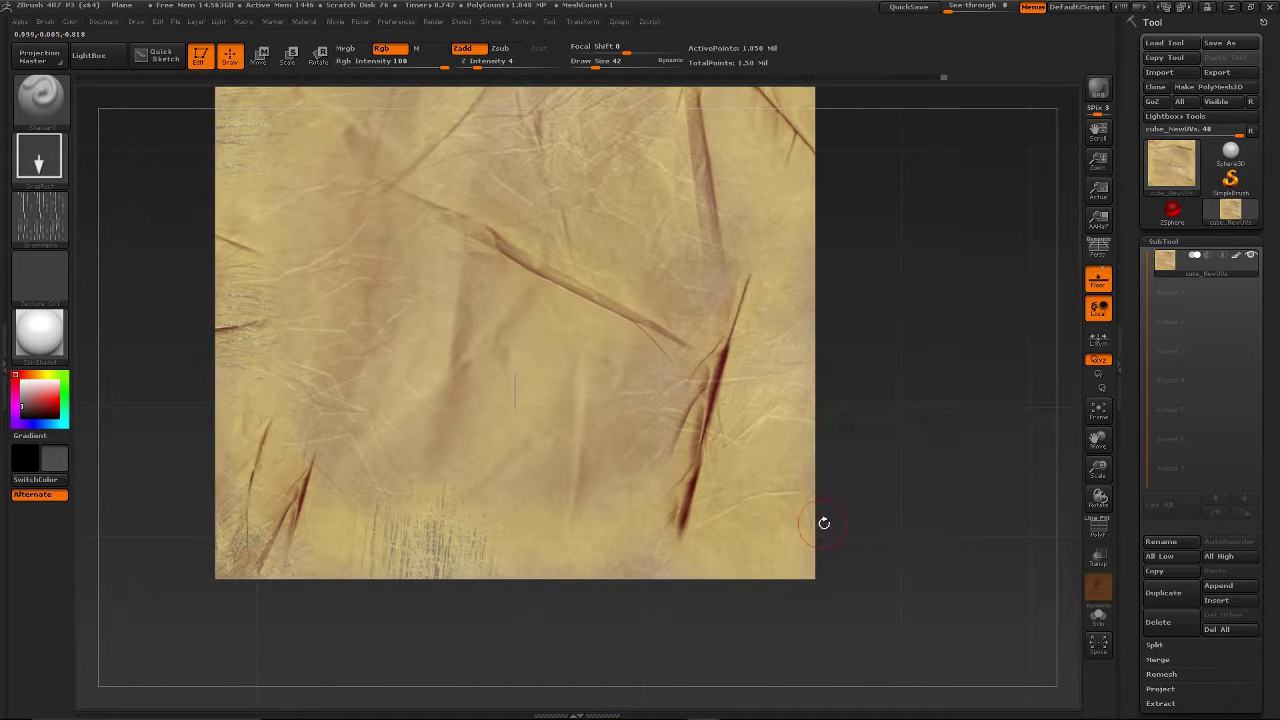
pyautogui.moveTo(815, 568); pyautogui.dragTo(783, 245)
pyautogui.moveTo(805, 349); pyautogui.dragTo(780, 346)
pyautogui.moveTo(737, 277); pyautogui.dragTo(738, 425)
pyautogui.moveTo(833, 395); pyautogui.dragTo(738, 389)
pyautogui.keyDown('alt'); pyautogui.moveTo(249, 598); pyautogui.dragTo(306, 372); pyautogui.keyUp('alt')
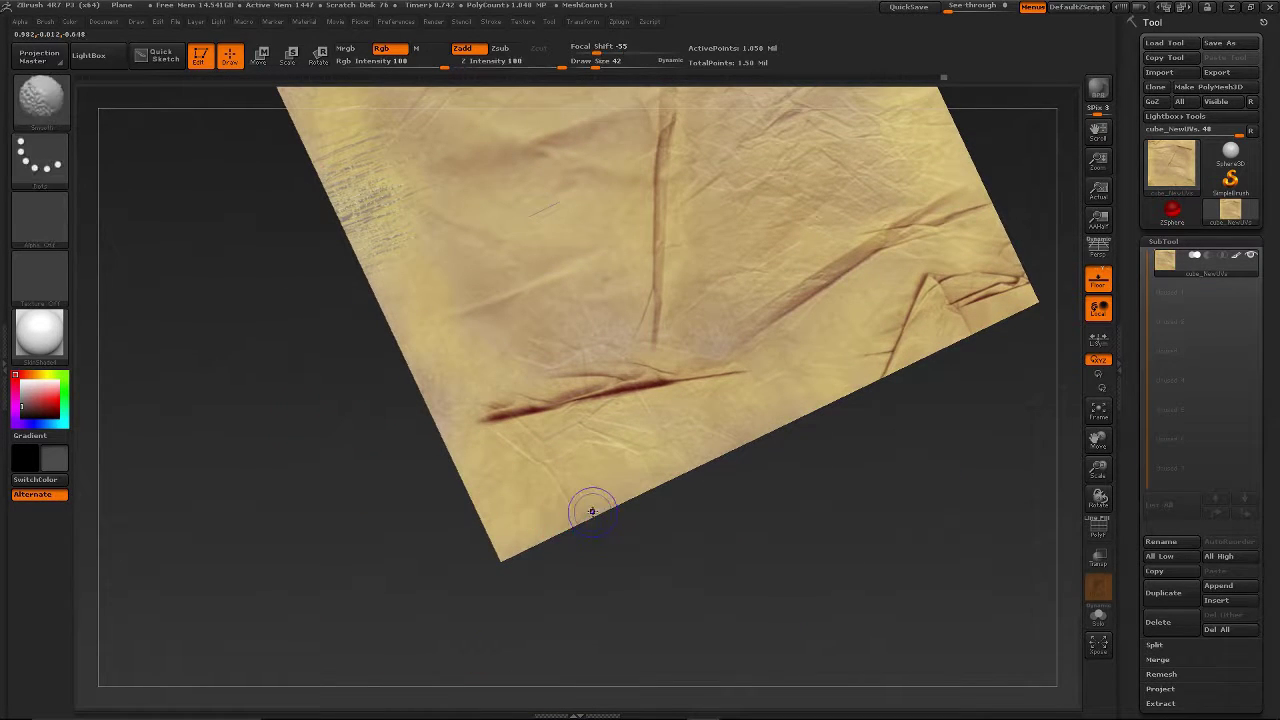
pyautogui.hotkey('shift', 'z')
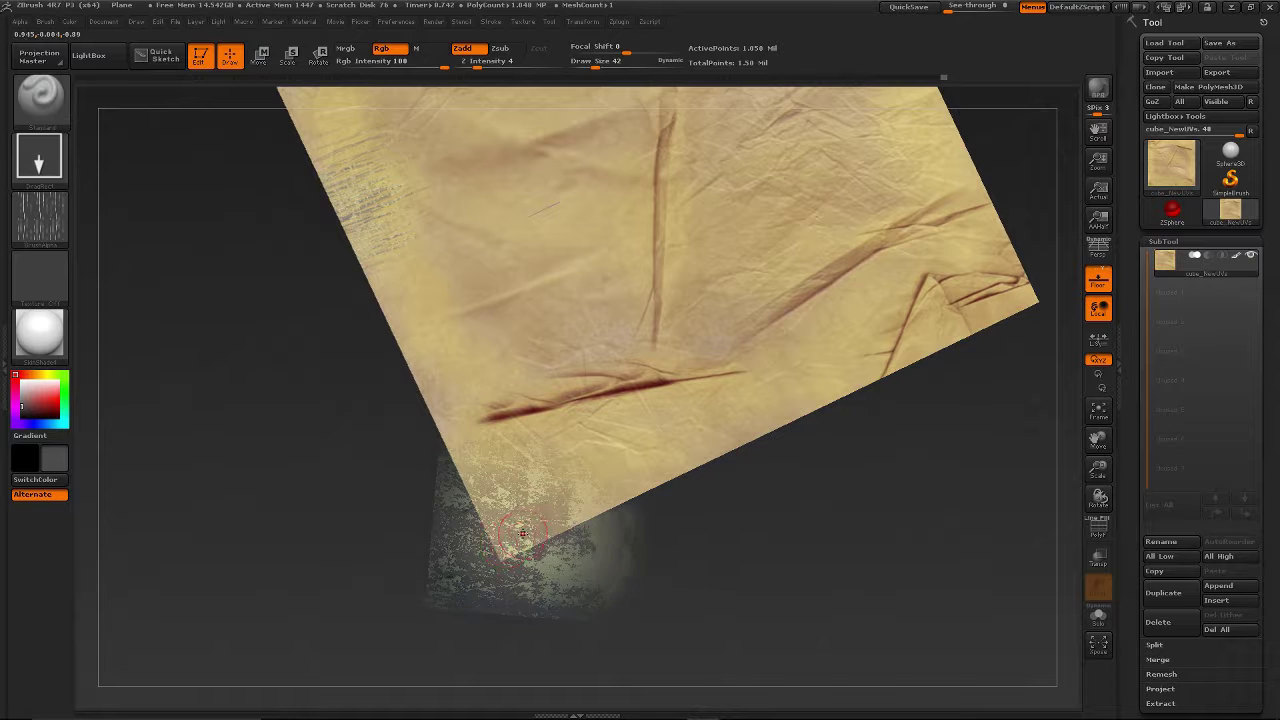
pyautogui.moveTo(509, 552)
pyautogui.mouseDown()
pyautogui.moveTo(497, 576)
pyautogui.moveTo(504, 550)
pyautogui.mouseUp()
pyautogui.moveTo(495, 594); pyautogui.dragTo(498, 586)
pyautogui.moveTo(520, 543)
pyautogui.mouseDown()
pyautogui.moveTo(506, 580)
pyautogui.moveTo(536, 512)
pyautogui.mouseUp()
pyautogui.moveTo(526, 565); pyautogui.dragTo(526, 529)
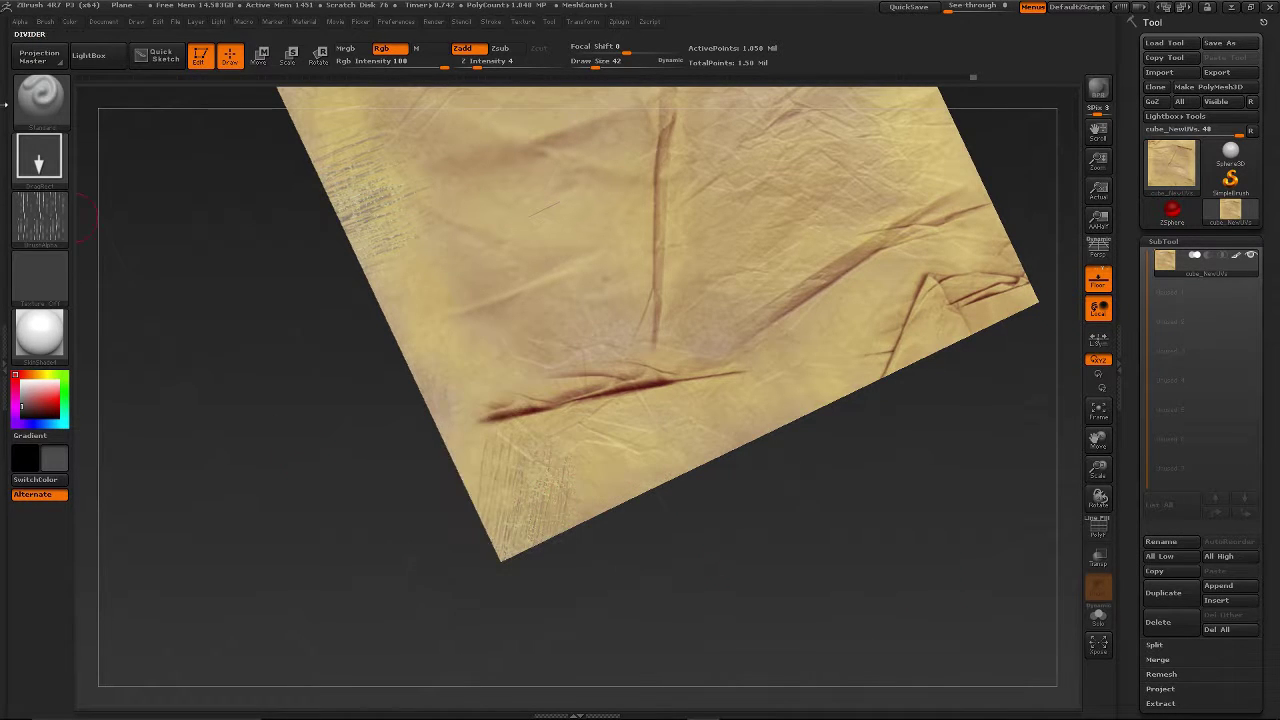
# Lower the brush alpha's horizontal tiling and project wider peeling-paint streaks onto the same corner
pyautogui.click(21, 22)
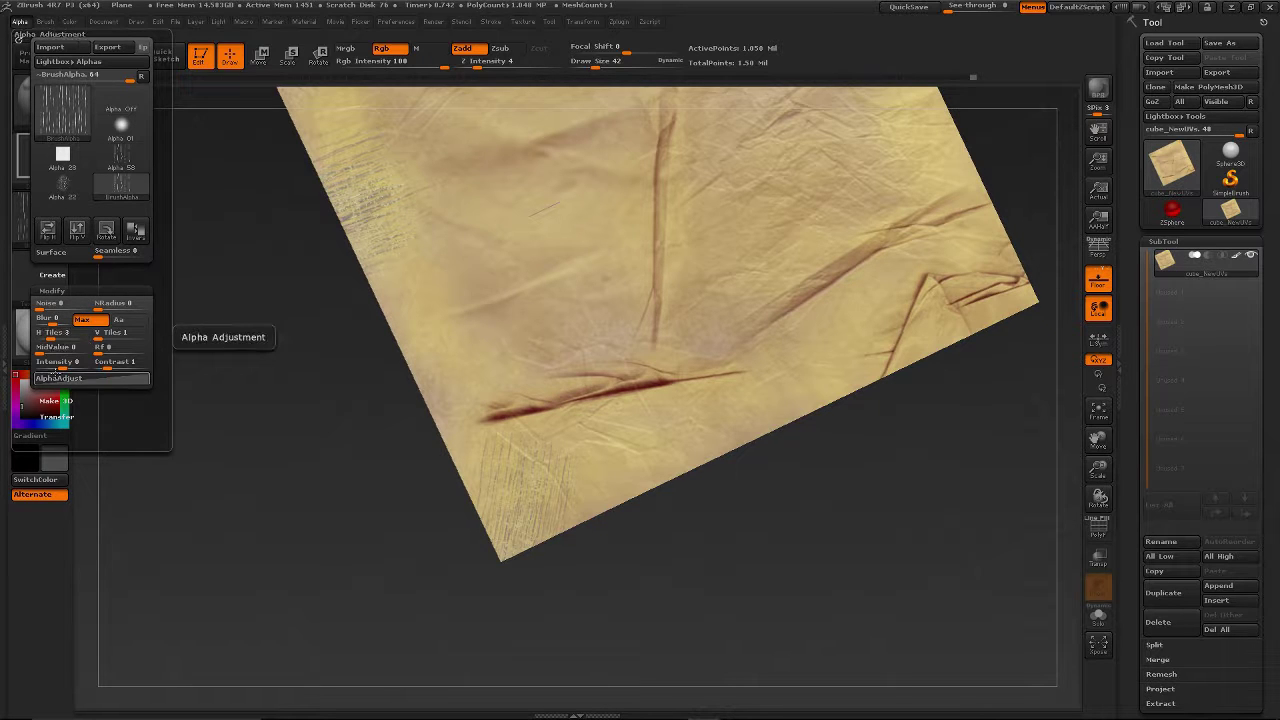
pyautogui.moveTo(33, 340); pyautogui.dragTo(28, 340)
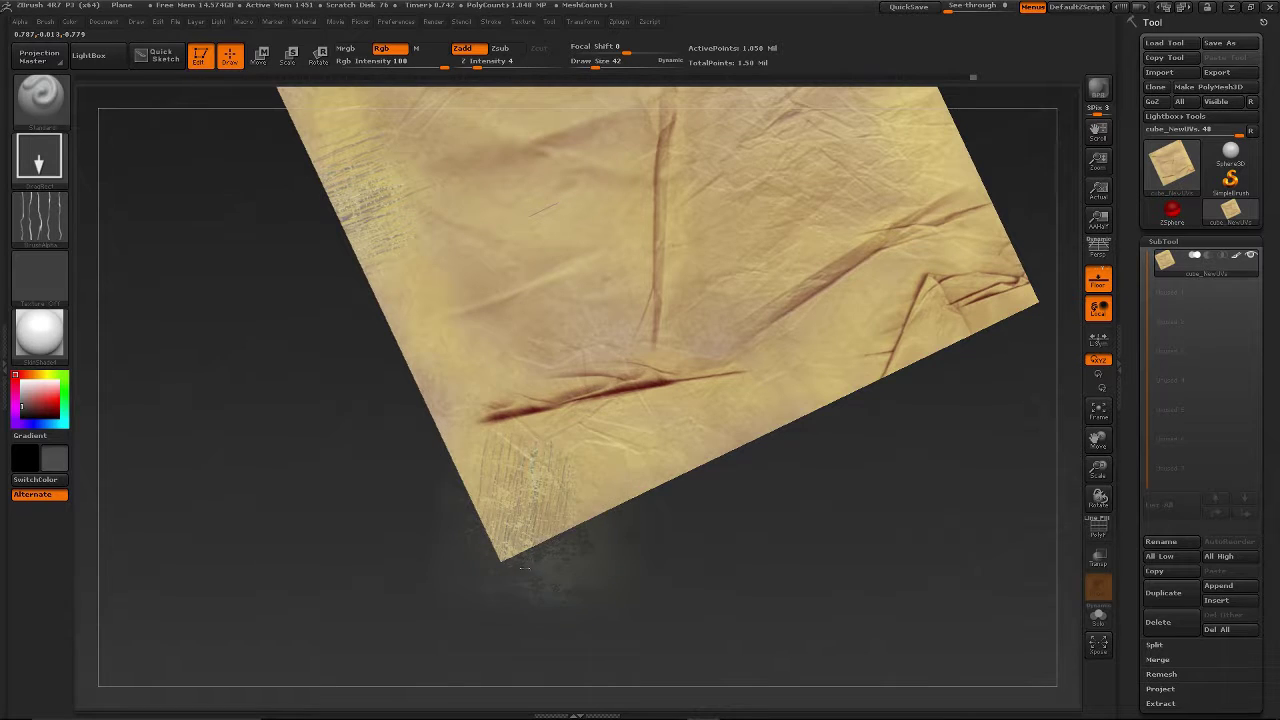
pyautogui.moveTo(524, 568)
pyautogui.mouseDown()
pyautogui.moveTo(508, 569)
pyautogui.moveTo(571, 609)
pyautogui.mouseUp()
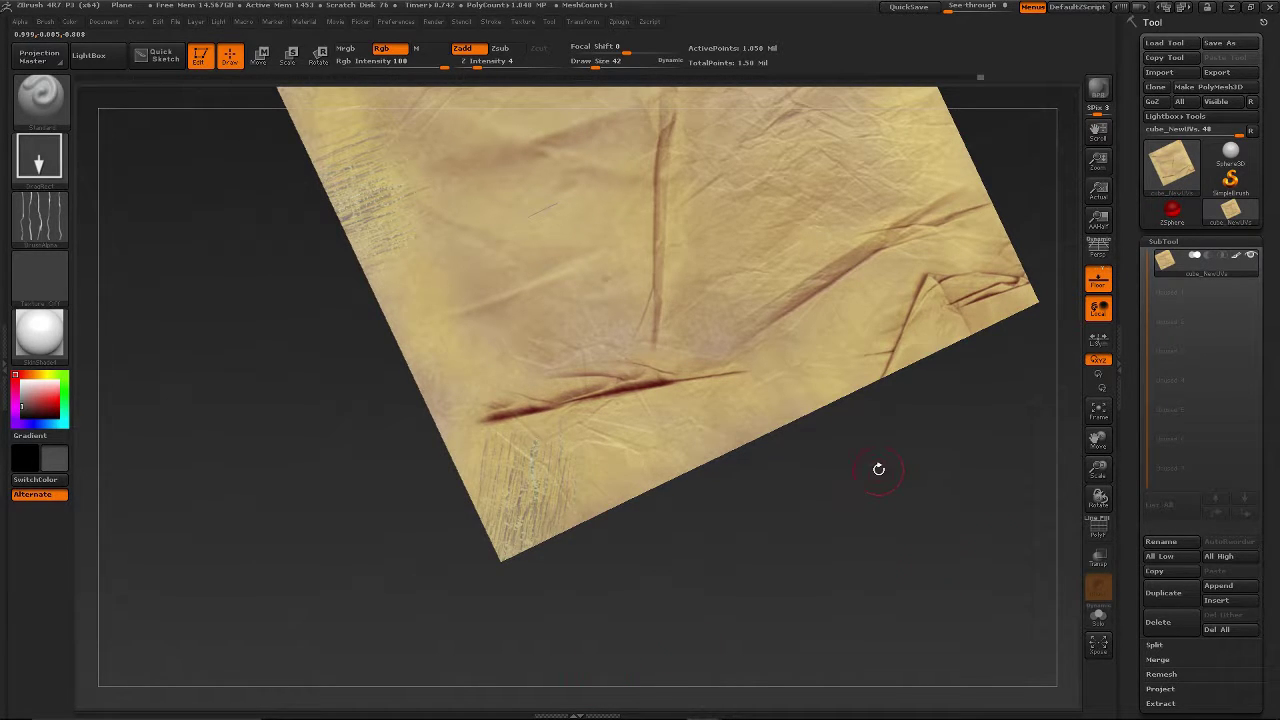
# Rotate and reposition the peeling-paint image and project a long streak inward from the lower edge, slightly right of its middle
pyautogui.moveTo(800, 513); pyautogui.dragTo(852, 423)
pyautogui.keyDown('alt'); pyautogui.moveTo(840, 480); pyautogui.dragTo(640, 590); pyautogui.keyUp('alt')
pyautogui.moveTo(588, 556); pyautogui.dragTo(580, 617)
pyautogui.press('z')
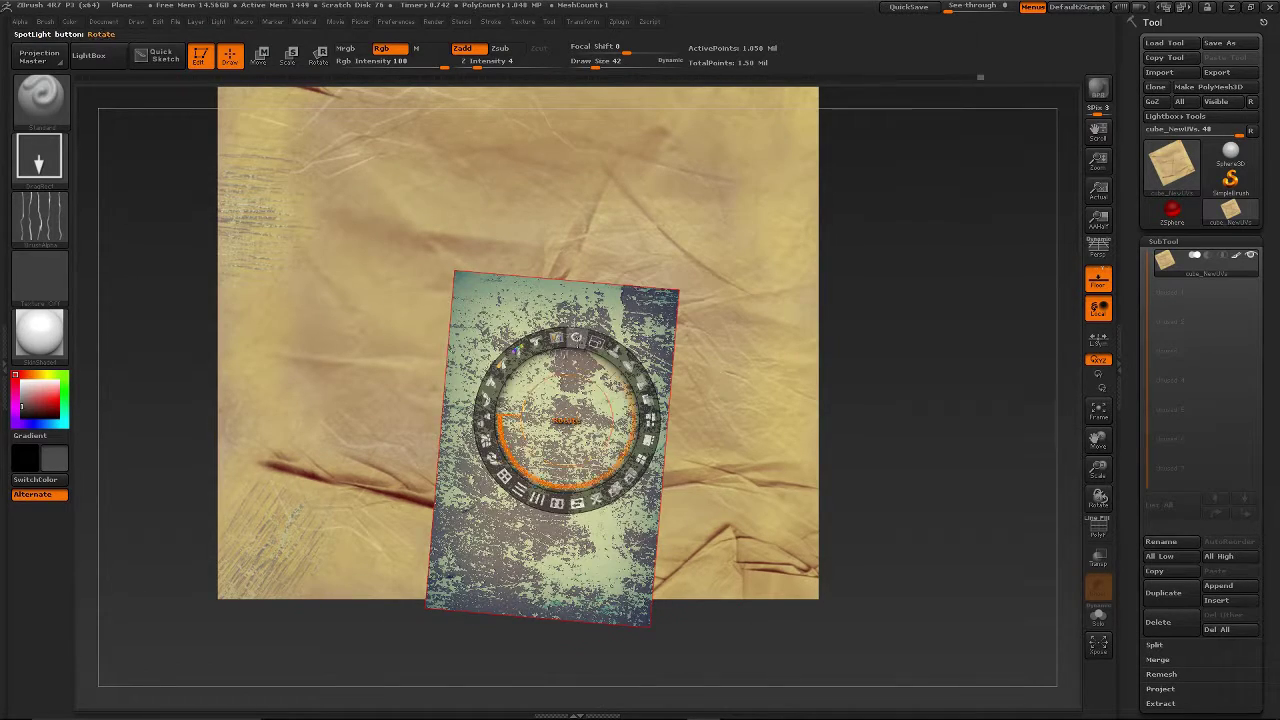
pyautogui.moveTo(576, 337); pyautogui.dragTo(704, 413)
pyautogui.moveTo(568, 403)
pyautogui.mouseDown()
pyautogui.moveTo(658, 366)
pyautogui.moveTo(655, 338)
pyautogui.mouseUp()
pyautogui.press('z')
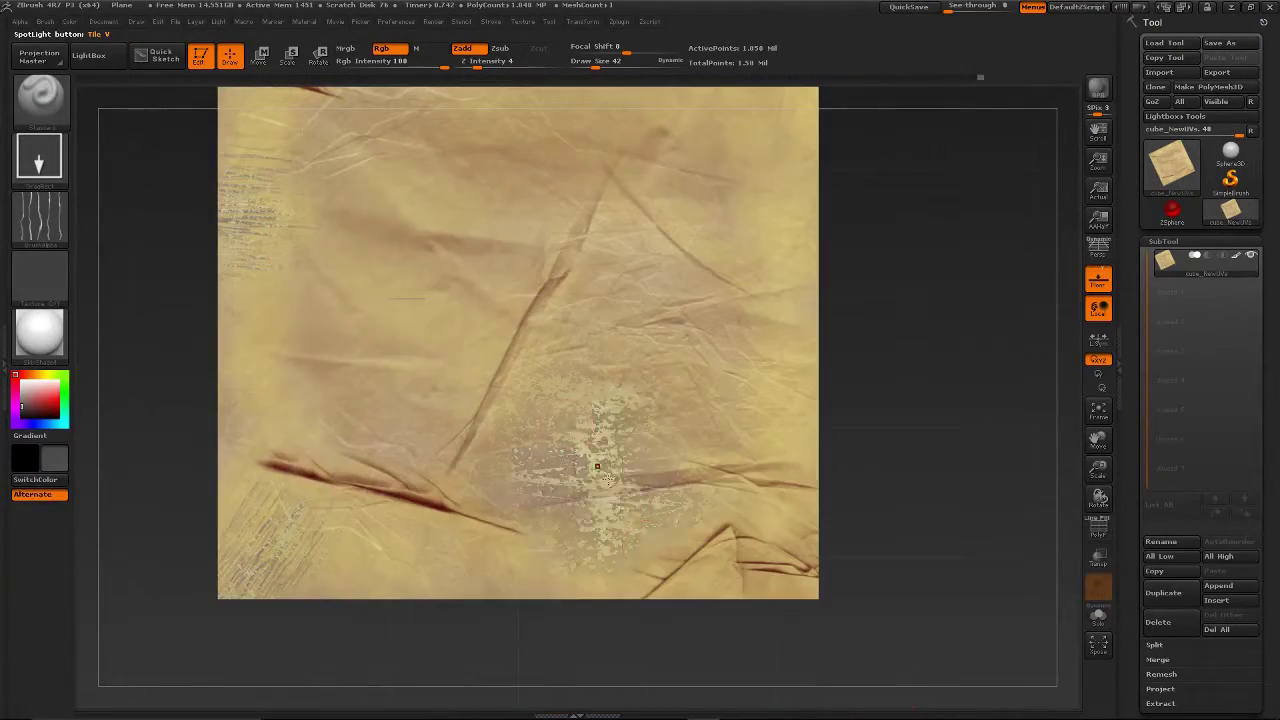
pyautogui.moveTo(648, 576)
pyautogui.mouseDown()
pyautogui.moveTo(641, 604)
pyautogui.moveTo(650, 560)
pyautogui.moveTo(630, 580)
pyautogui.moveTo(625, 445)
pyautogui.moveTo(606, 443)
pyautogui.moveTo(613, 452)
pyautogui.moveTo(623, 388)
pyautogui.mouseUp()
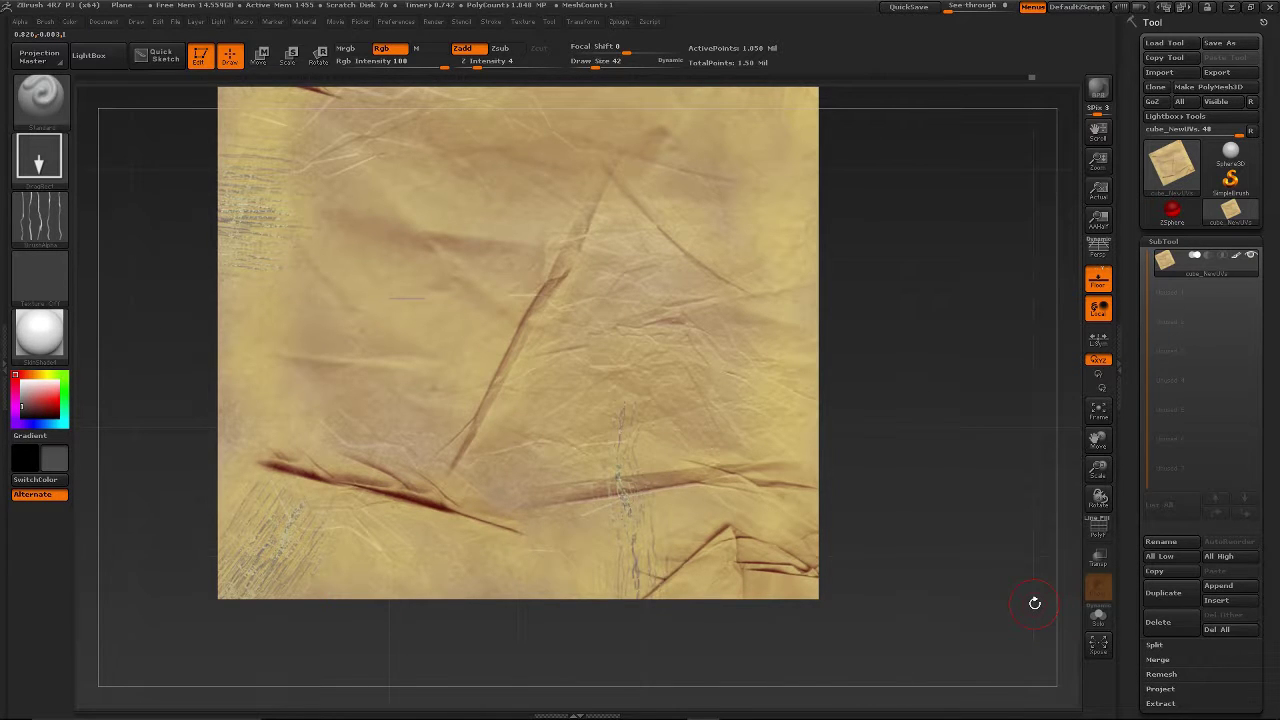
# Extend the peeling-paint streak across the plane towards the opposite edge with several overlapping projections
pyautogui.moveTo(1000, 447)
pyautogui.mouseDown()
pyautogui.moveTo(963, 449)
pyautogui.moveTo(651, 349)
pyautogui.moveTo(604, 348)
pyautogui.moveTo(625, 413)
pyautogui.moveTo(620, 349)
pyautogui.moveTo(620, 377)
pyautogui.moveTo(771, 543)
pyautogui.moveTo(939, 503)
pyautogui.moveTo(708, 335)
pyautogui.moveTo(711, 358)
pyautogui.moveTo(725, 348)
pyautogui.mouseUp()
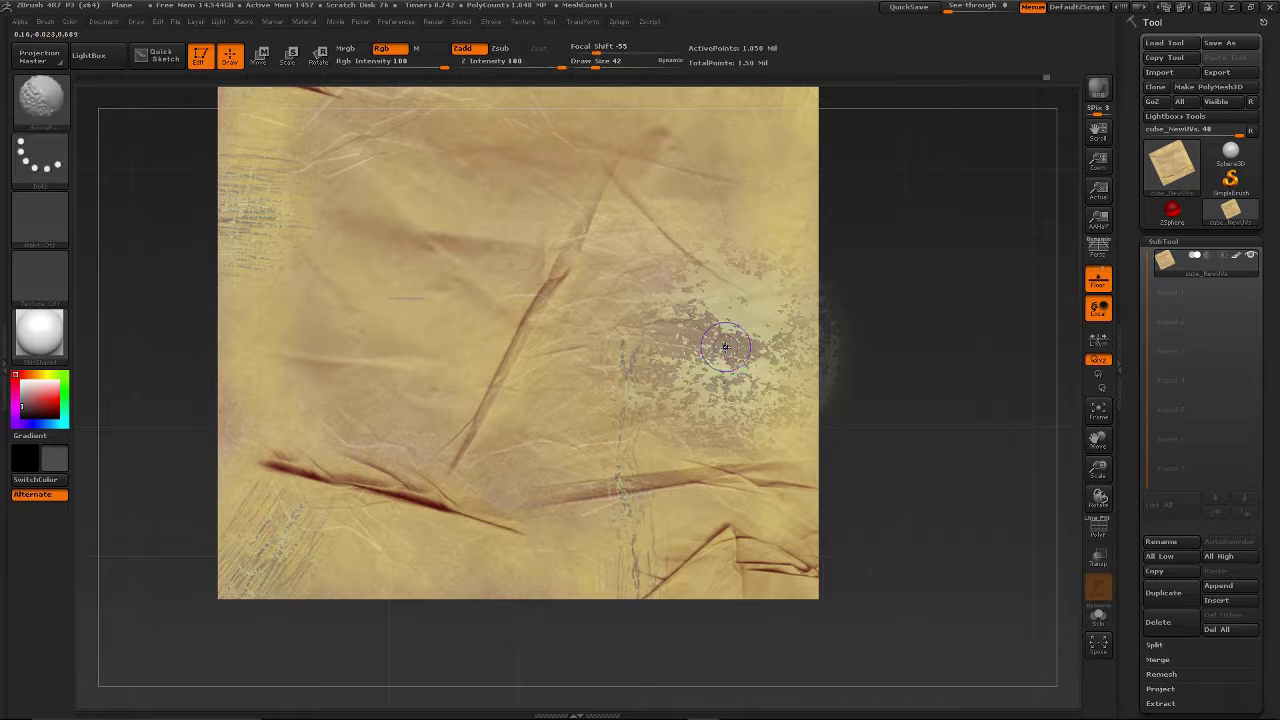
pyautogui.hotkey('ctrl', 'z')
pyautogui.keyDown('alt'); pyautogui.moveTo(873, 220); pyautogui.dragTo(853, 400); pyautogui.keyUp('alt')
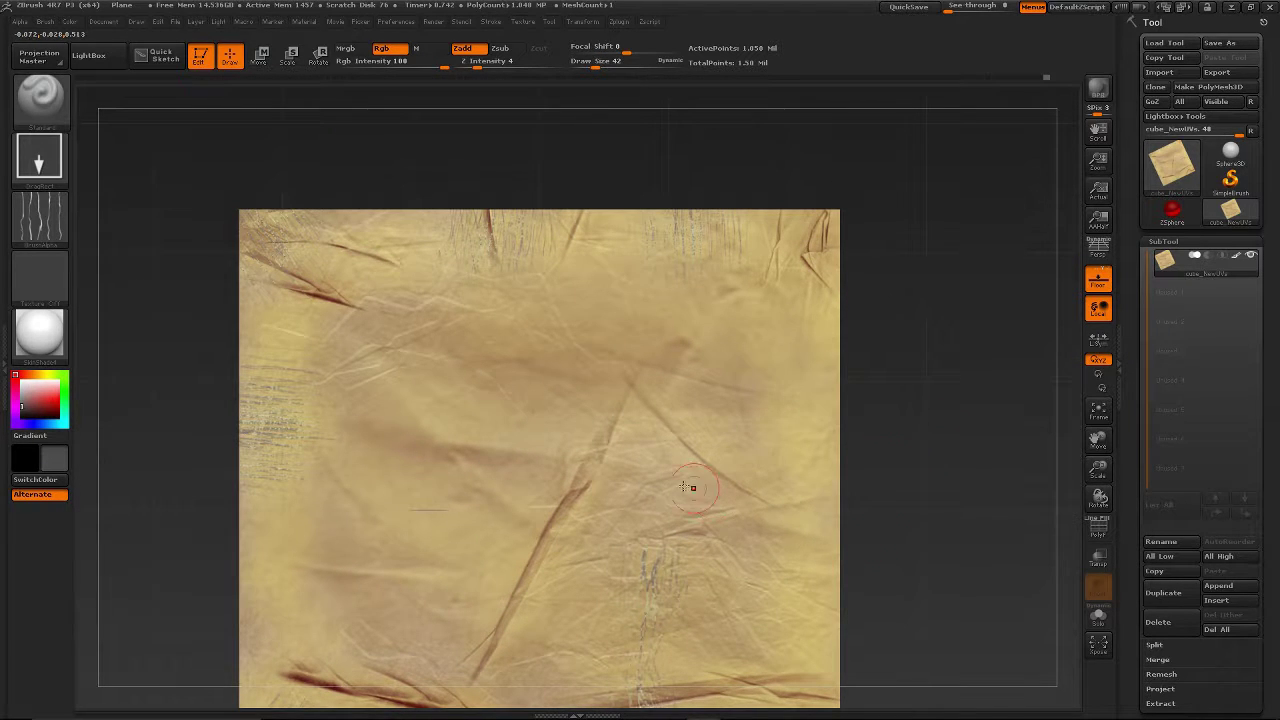
pyautogui.moveTo(609, 412)
pyautogui.mouseDown()
pyautogui.moveTo(651, 578)
pyautogui.moveTo(640, 523)
pyautogui.moveTo(651, 544)
pyautogui.mouseUp()
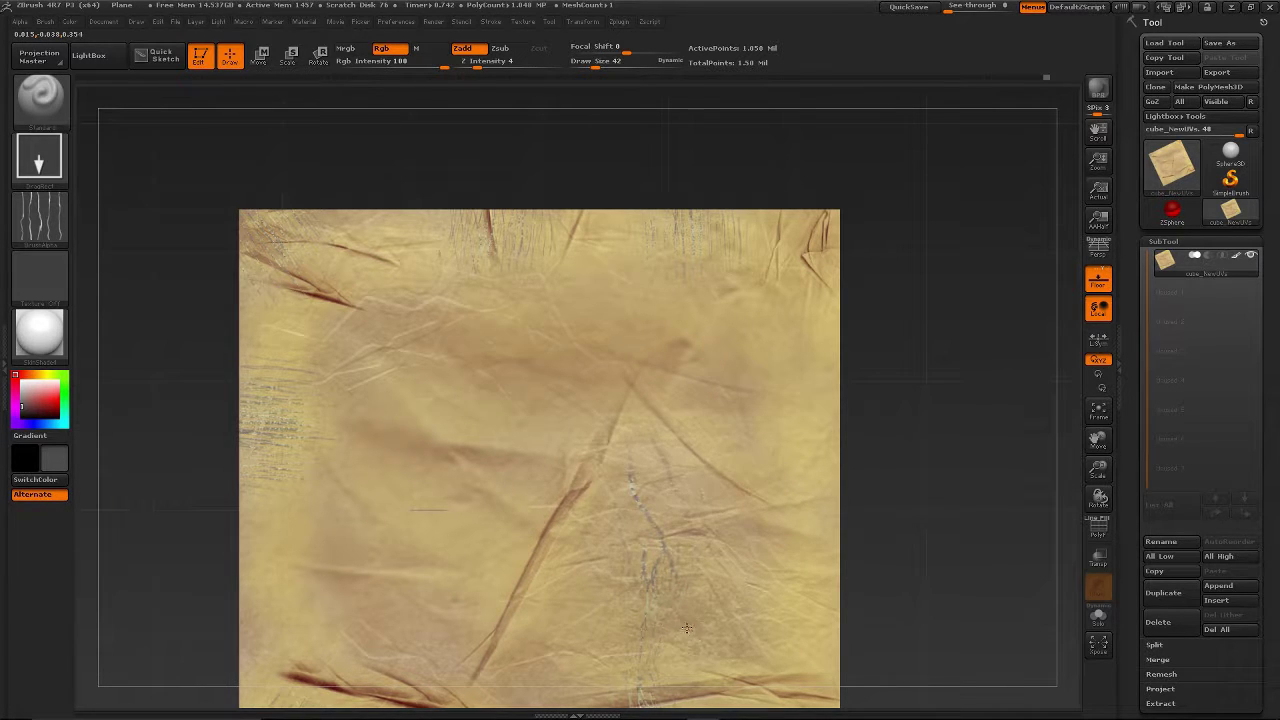
pyautogui.moveTo(657, 581)
pyautogui.mouseDown()
pyautogui.moveTo(631, 443)
pyautogui.moveTo(636, 474)
pyautogui.mouseUp()
pyautogui.moveTo(634, 540)
pyautogui.mouseDown()
pyautogui.moveTo(649, 373)
pyautogui.moveTo(633, 410)
pyautogui.mouseUp()
pyautogui.moveTo(625, 457)
pyautogui.mouseDown()
pyautogui.moveTo(637, 286)
pyautogui.moveTo(651, 316)
pyautogui.moveTo(654, 290)
pyautogui.moveTo(652, 332)
pyautogui.moveTo(648, 280)
pyautogui.moveTo(622, 365)
pyautogui.moveTo(624, 442)
pyautogui.mouseUp()
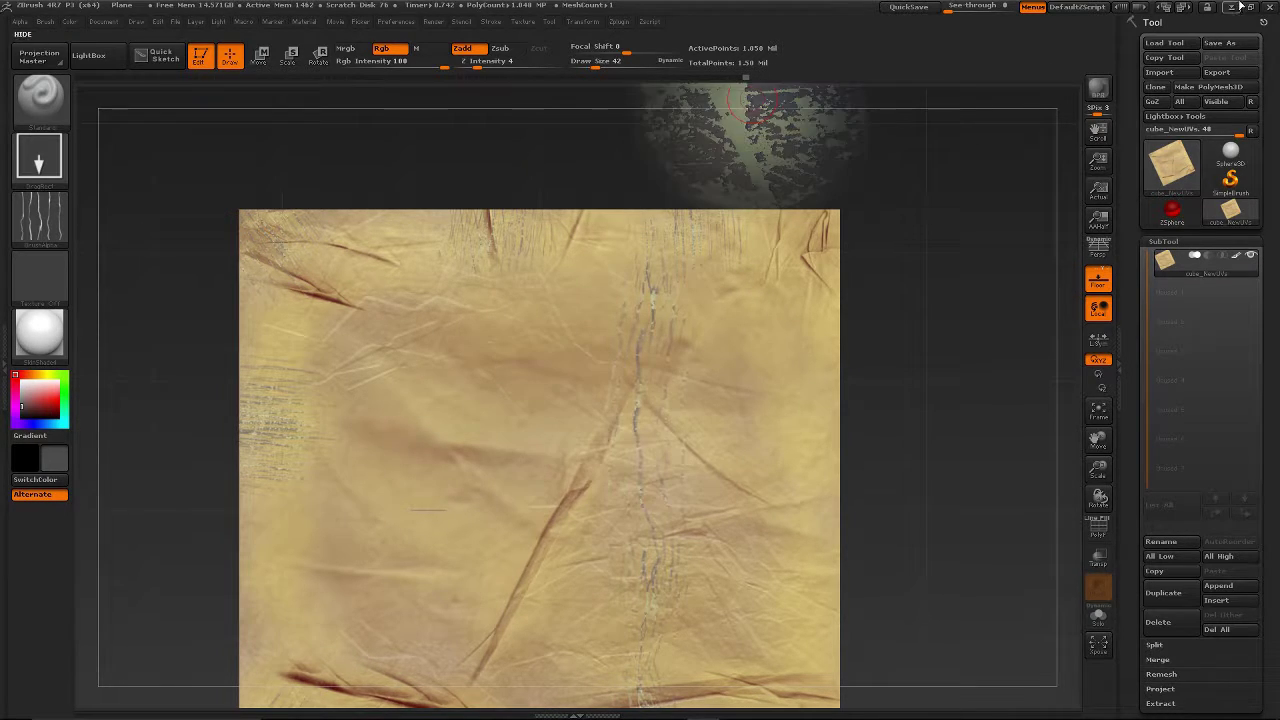
# Move the peeling-paint image over the plane's remaining bare edge and project two patches of streaks there
pyautogui.keyDown('alt'); pyautogui.moveTo(896, 580); pyautogui.dragTo(975, 383); pyautogui.keyUp('alt')
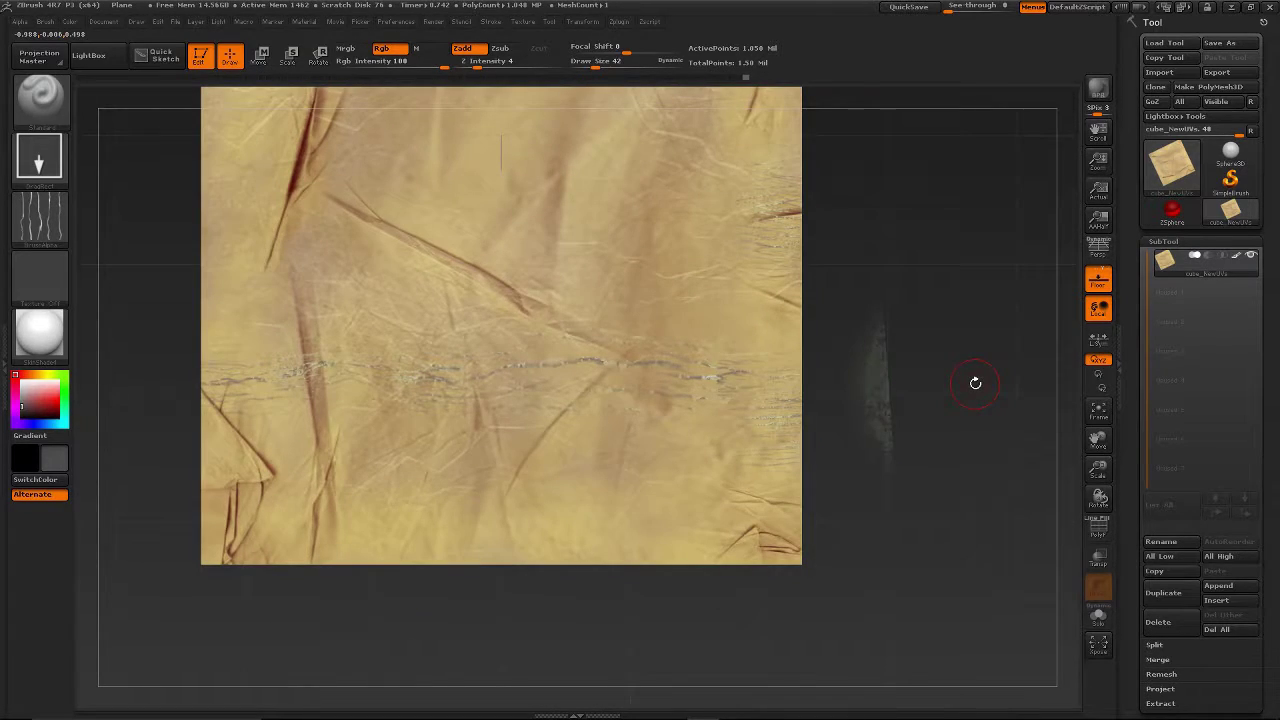
pyautogui.hotkey('shift', 'z')
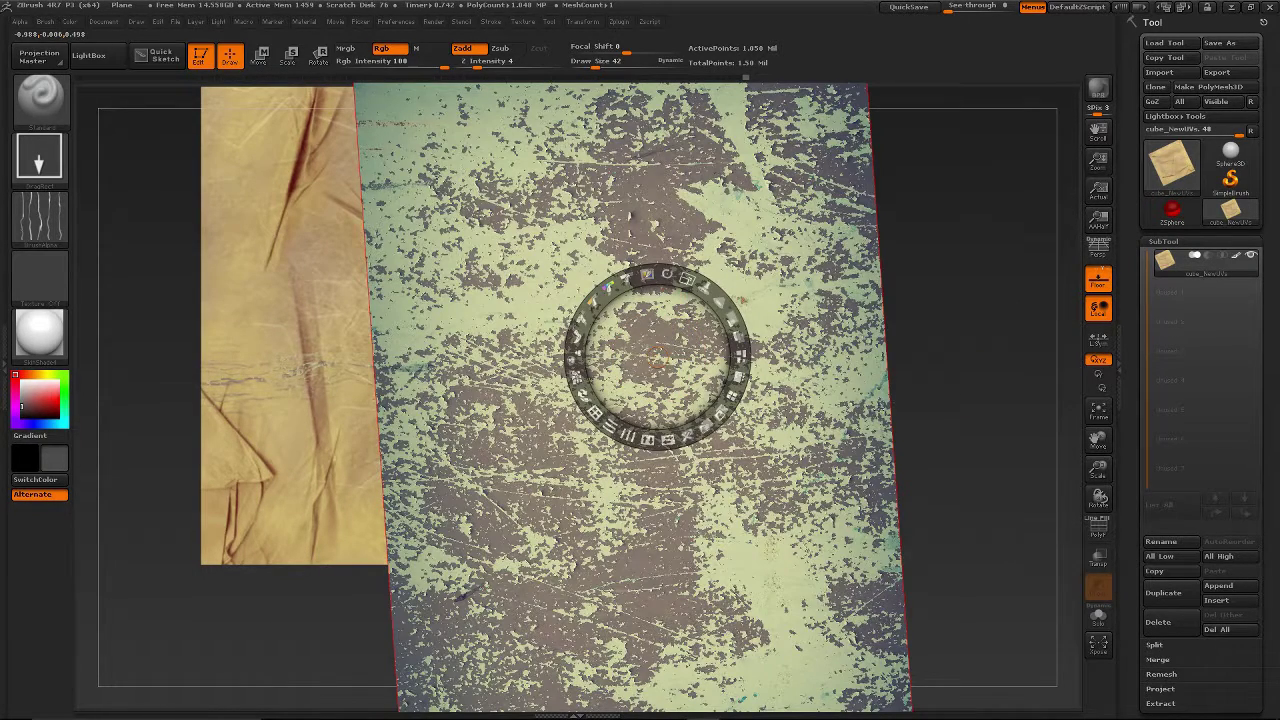
pyautogui.moveTo(686, 357); pyautogui.dragTo(477, 364)
pyautogui.press('z')
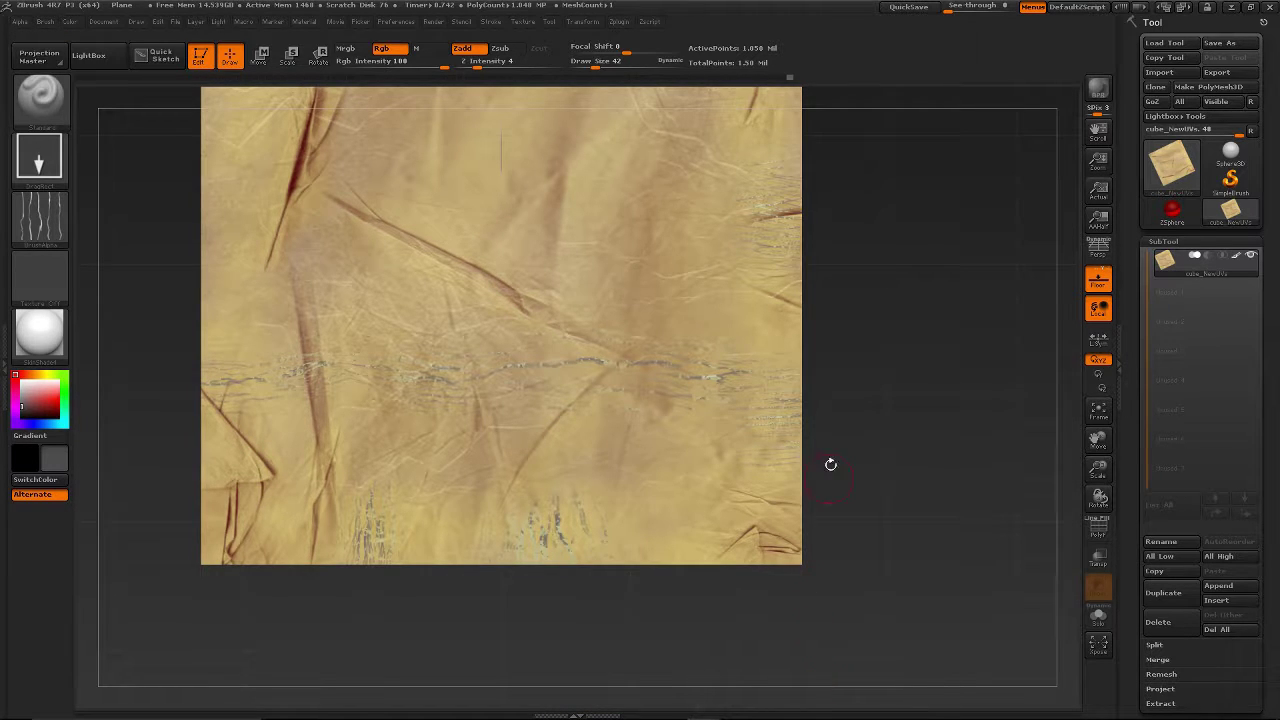
pyautogui.keyDown('alt'); pyautogui.moveTo(841, 420); pyautogui.dragTo(897, 575); pyautogui.keyUp('alt')
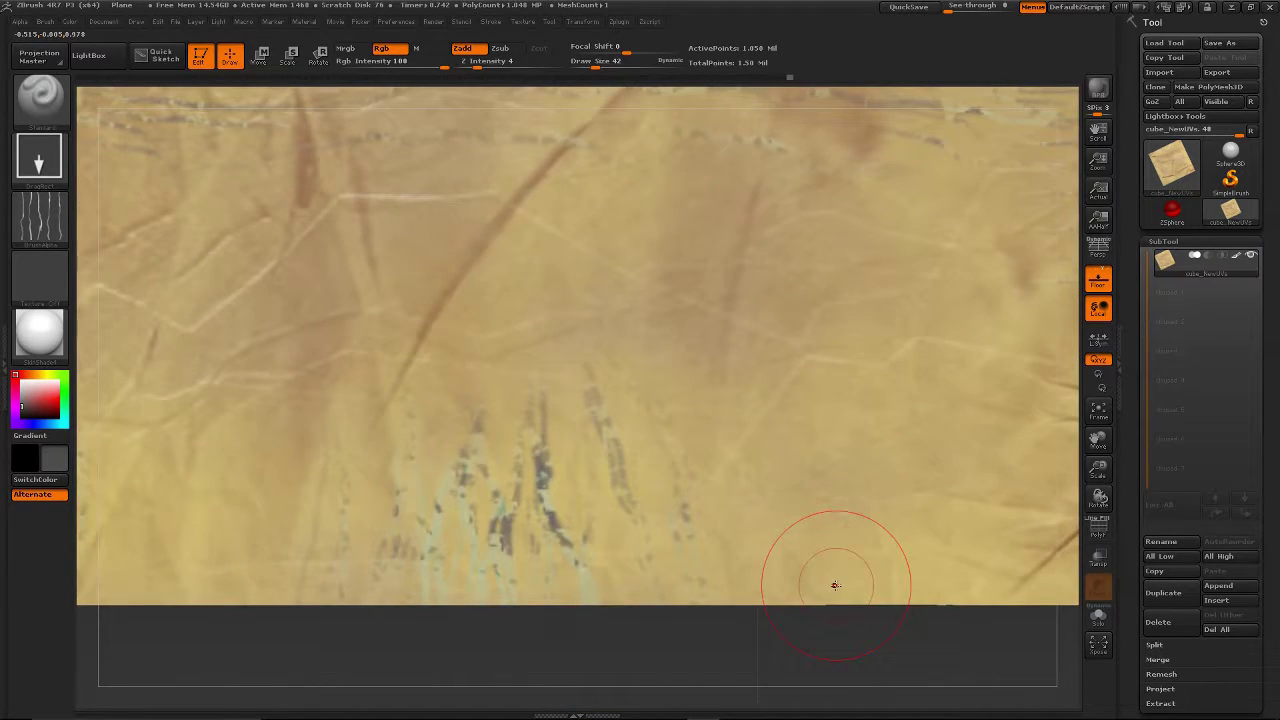
pyautogui.press('f')
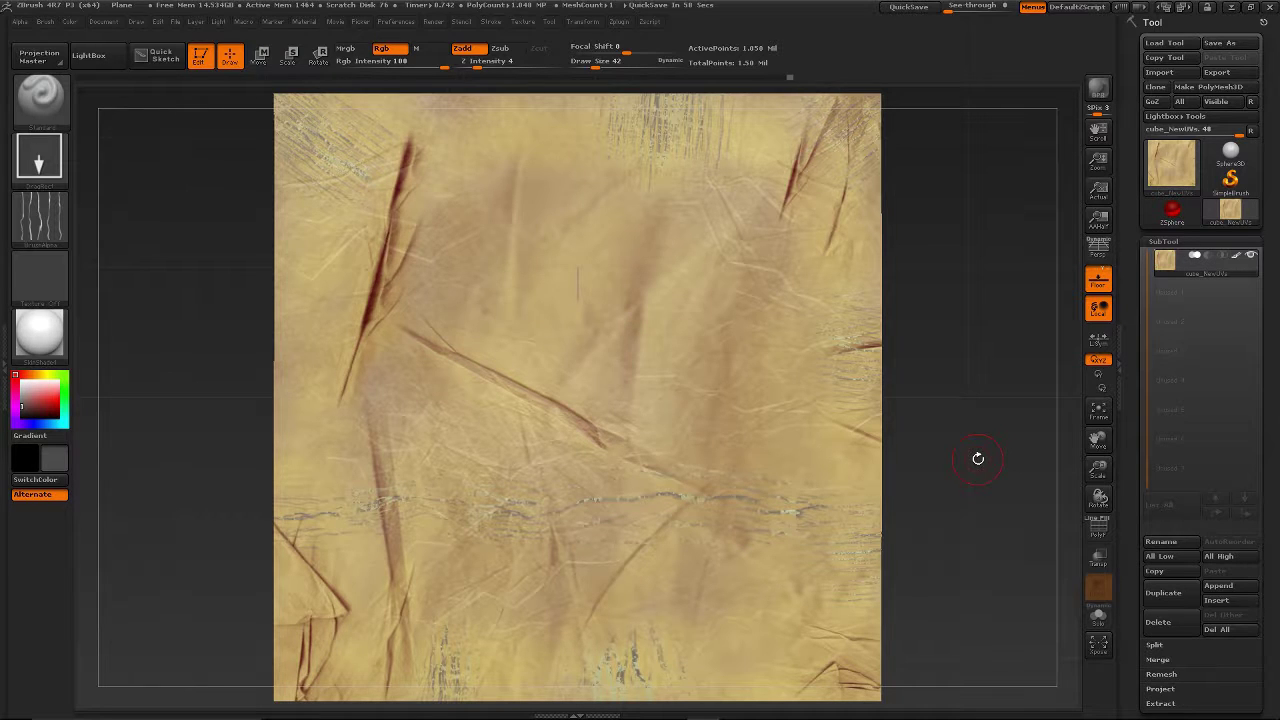
# Save the document and undo the stray strokes on the plane
pyautogui.click(101, 21)
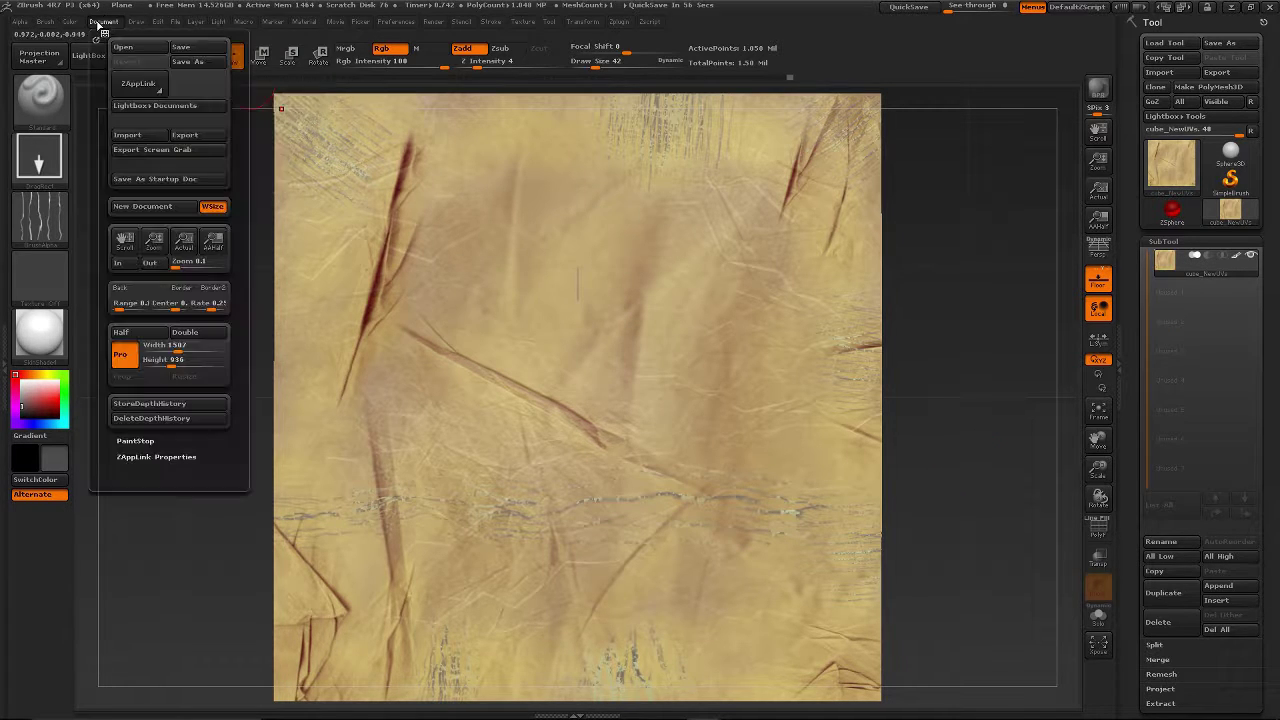
pyautogui.click(121, 181)
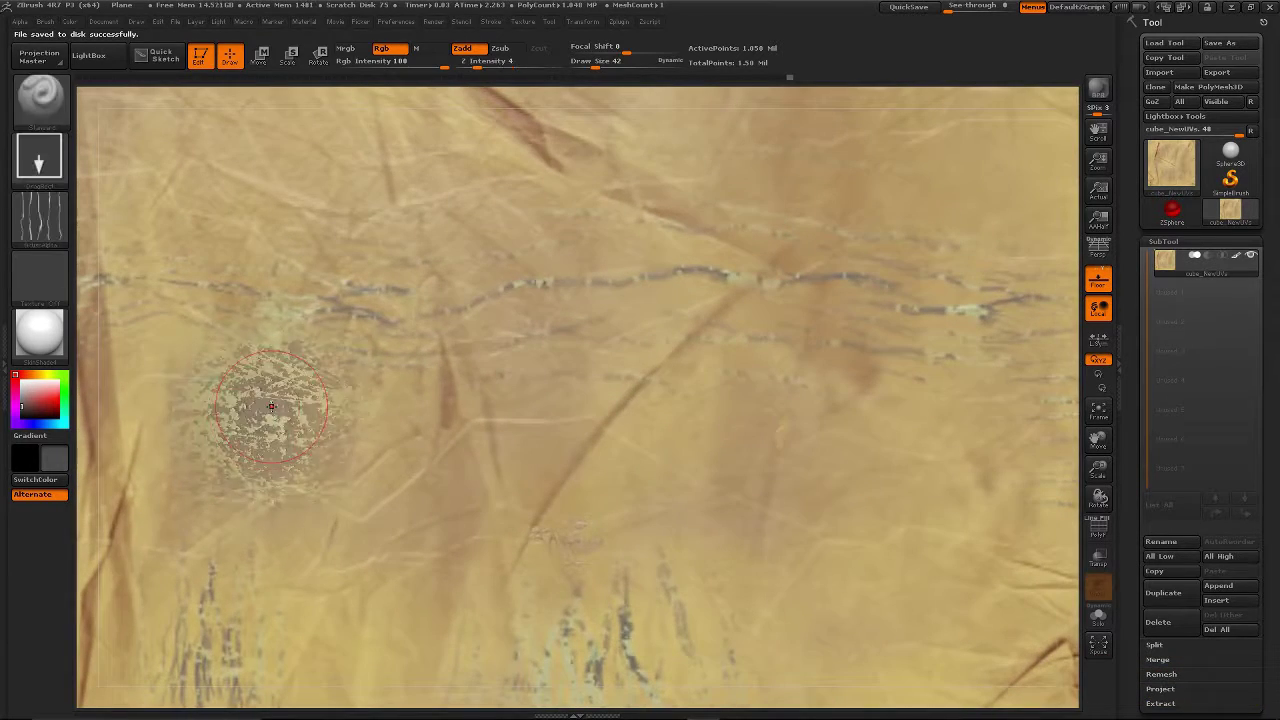
pyautogui.hotkey('ctrl', 'z')
pyautogui.moveTo(512, 207)
pyautogui.mouseDown()
pyautogui.moveTo(490, 216)
pyautogui.moveTo(480, 128)
pyautogui.moveTo(448, 97)
pyautogui.moveTo(530, 108)
pyautogui.moveTo(511, 101)
pyautogui.mouseUp()
pyautogui.hotkey('ctrl', 'z')
pyautogui.press('f')
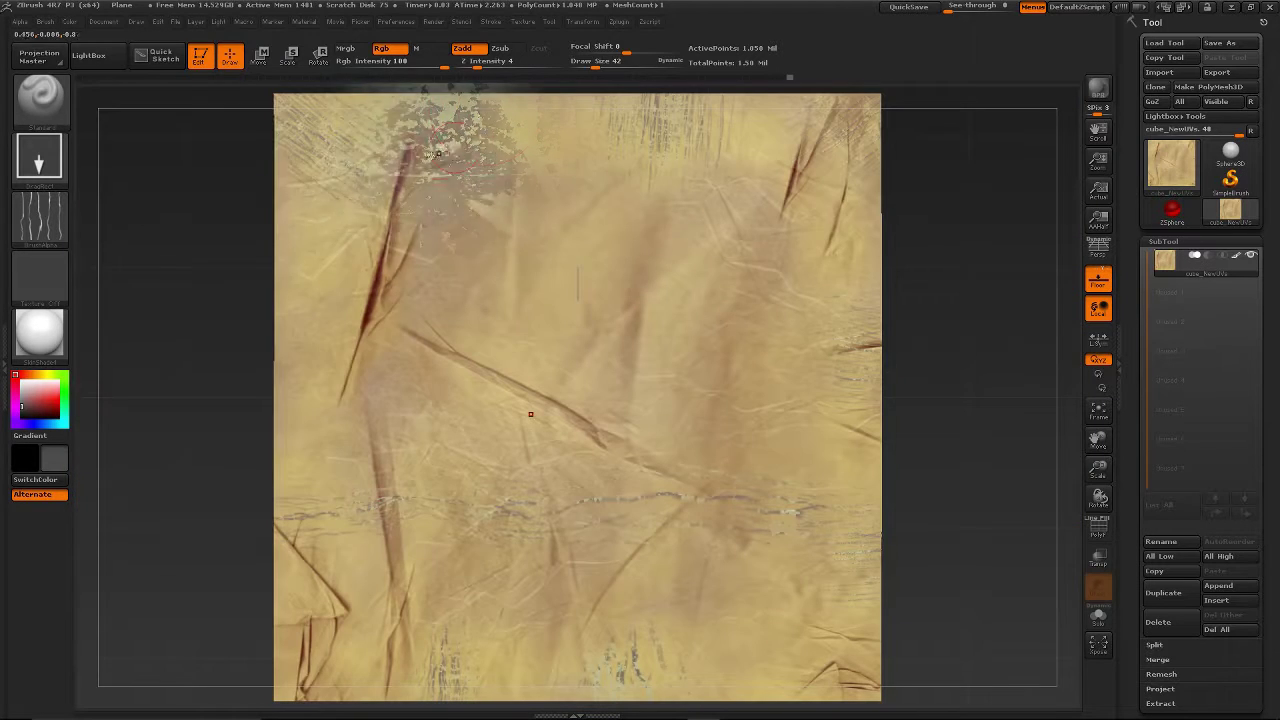
pyautogui.click(110, 22)
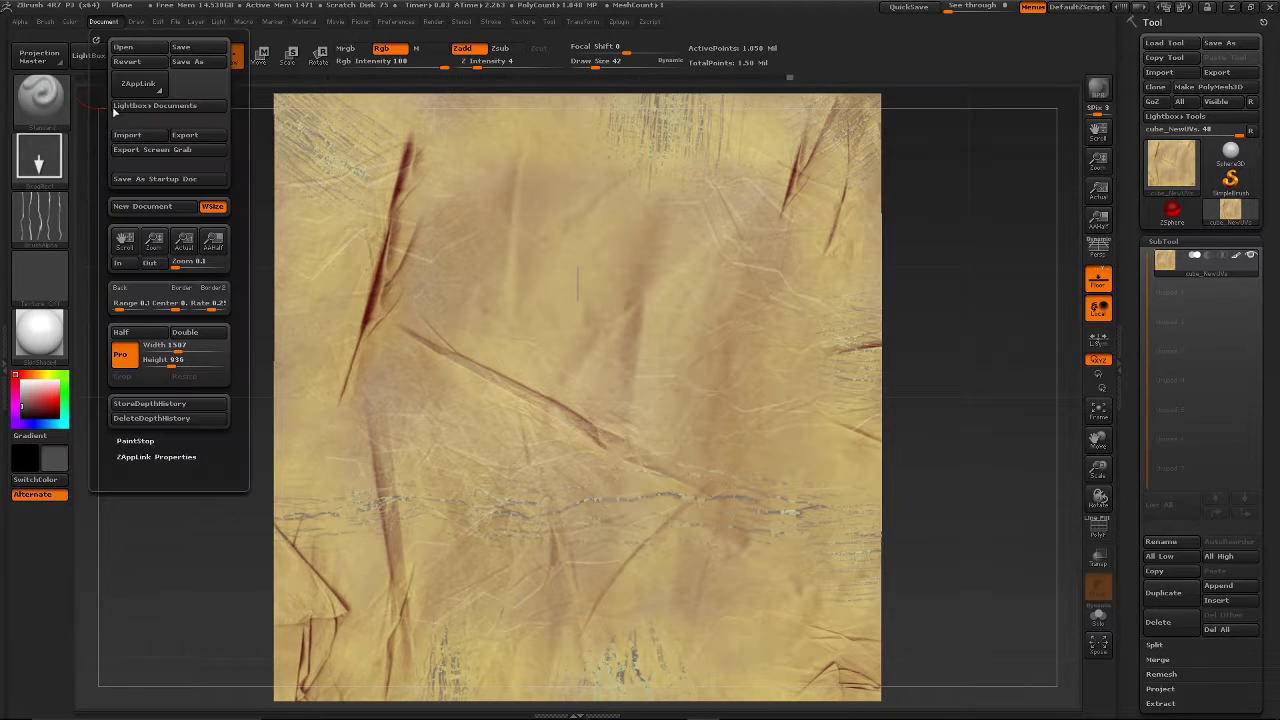
pyautogui.click(149, 180)
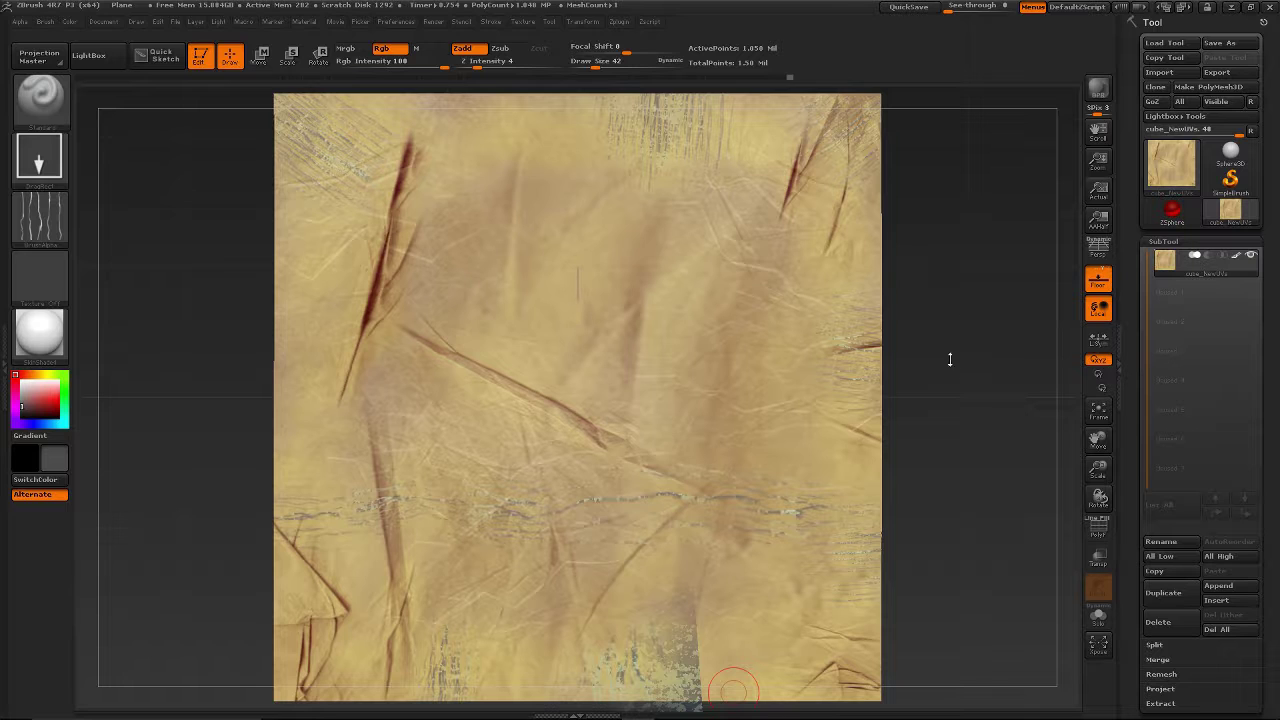
# Create a new texture map for the plane from its polypaint
pyautogui.moveTo(1125, 520); pyautogui.dragTo(1131, 452)
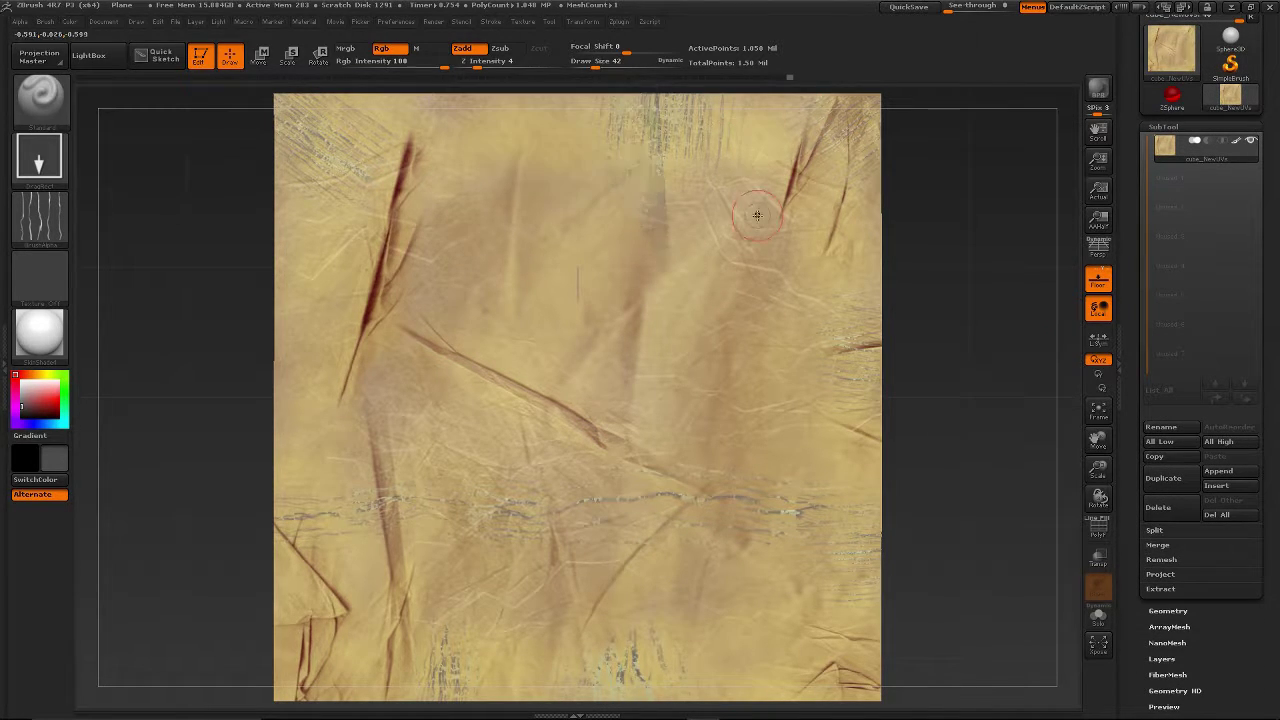
pyautogui.click(619, 22)
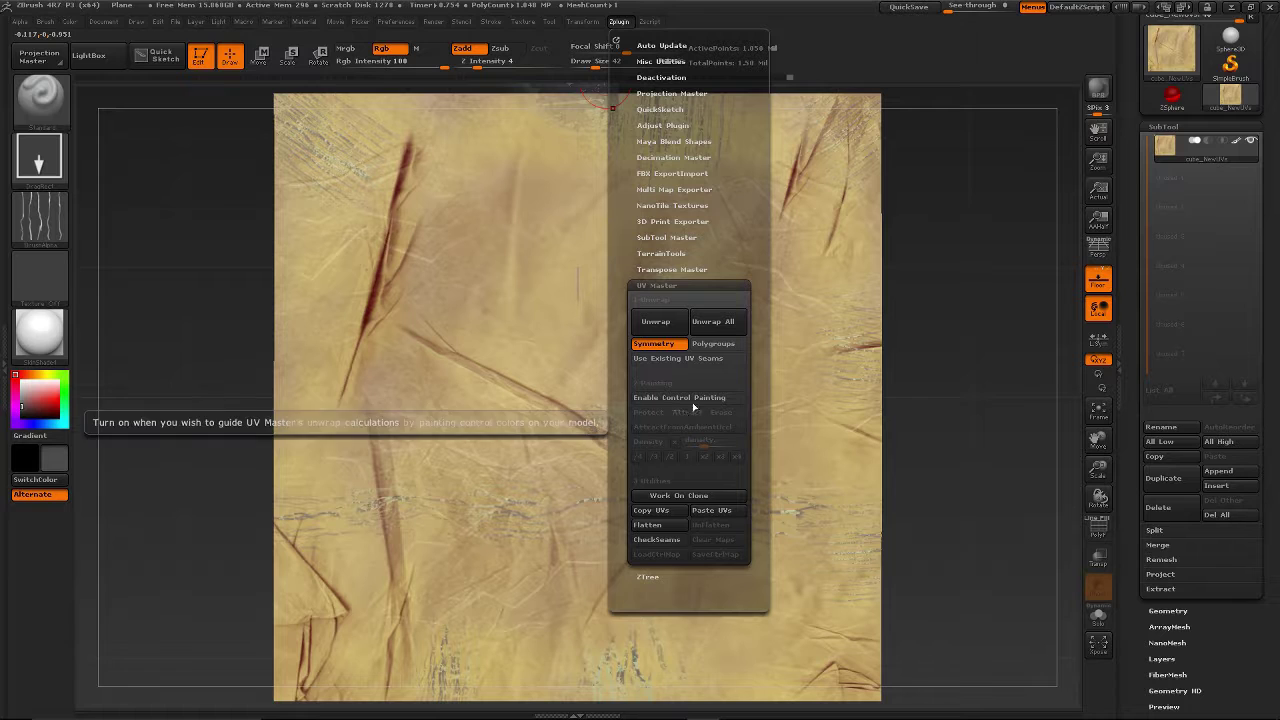
pyautogui.scroll(-5, 1155, 545)
pyautogui.click(1170, 523)
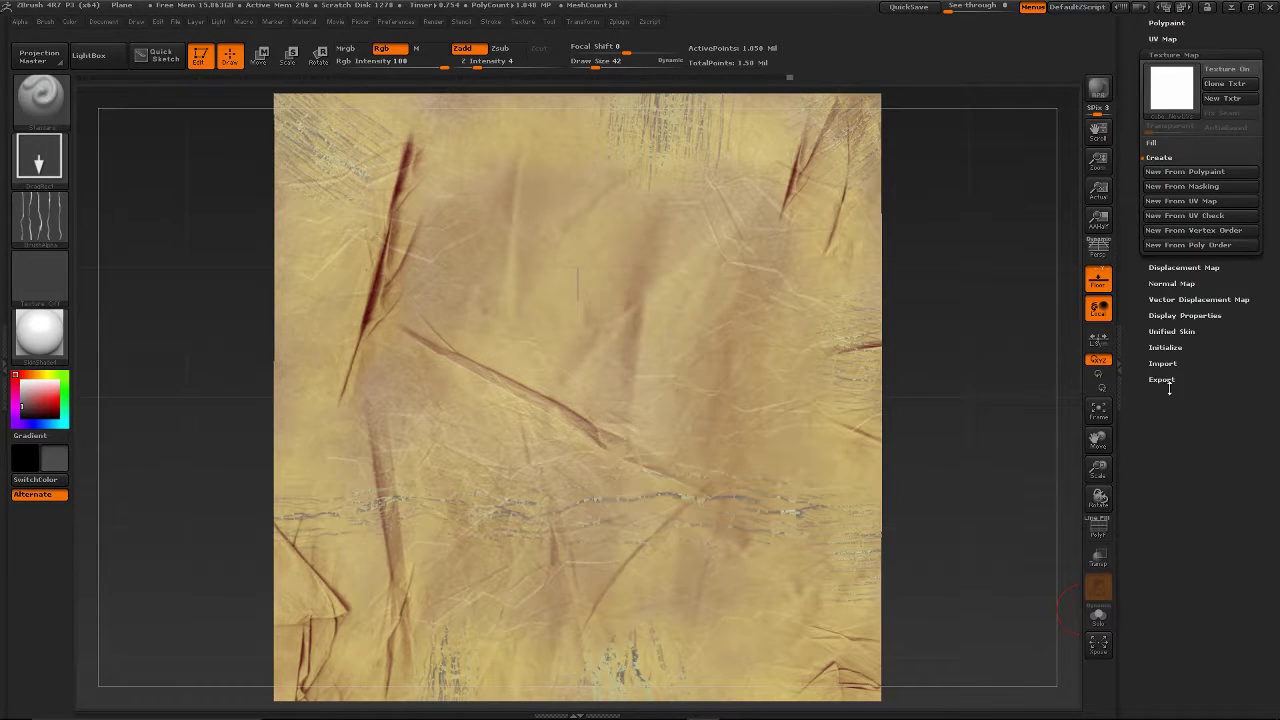
pyautogui.click(1172, 174)
pyautogui.moveTo(1160, 112)
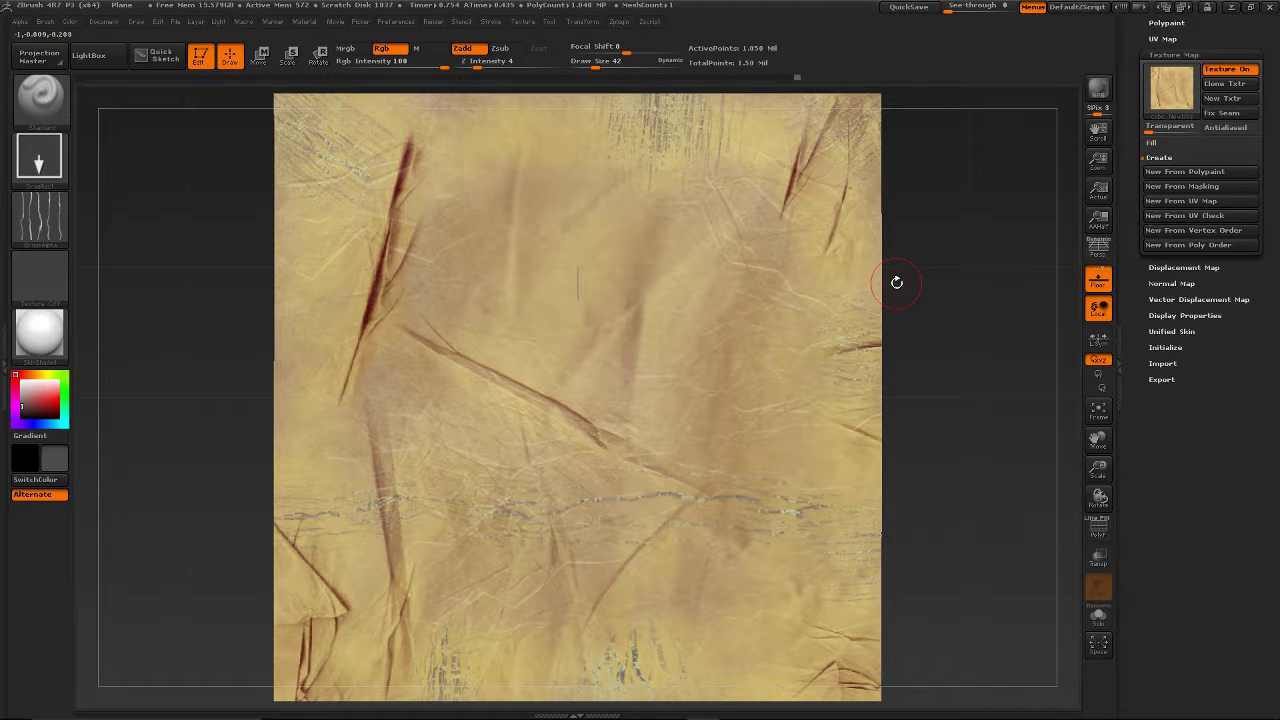
# Set the plane's subdivision level to SDiv 1
pyautogui.click(550, 23)
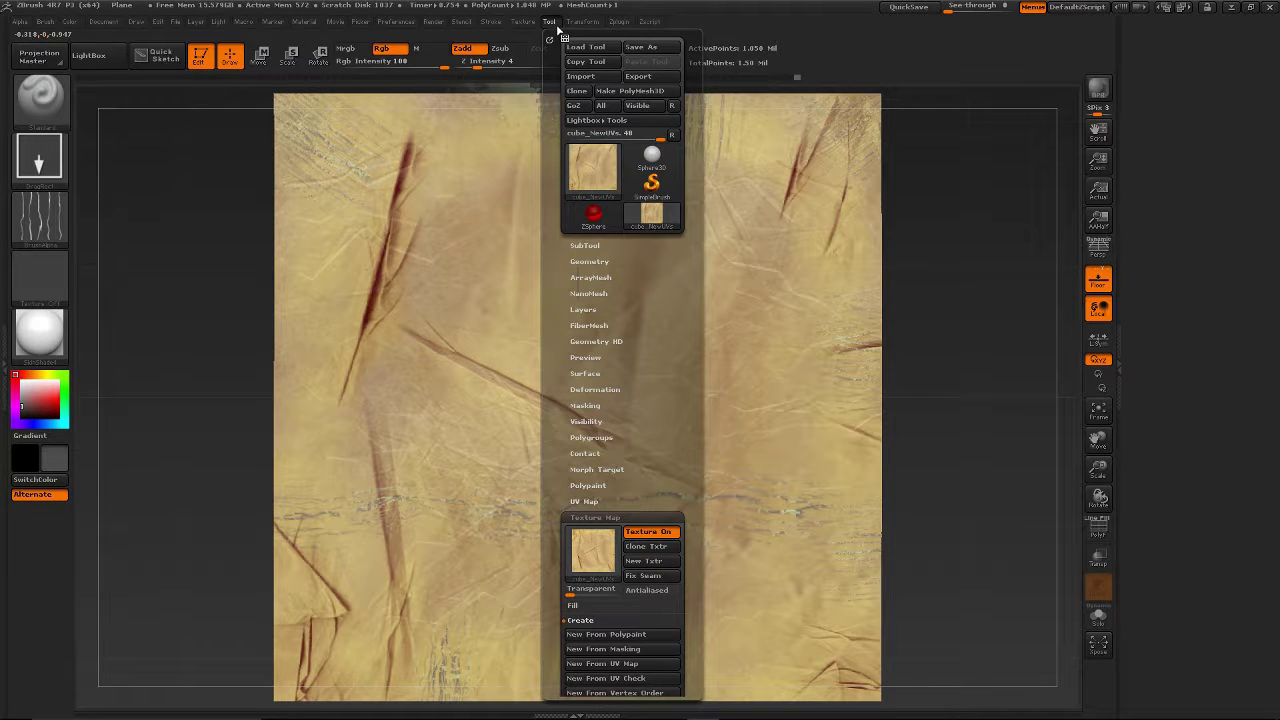
pyautogui.moveTo(557, 35); pyautogui.dragTo(1117, 125)
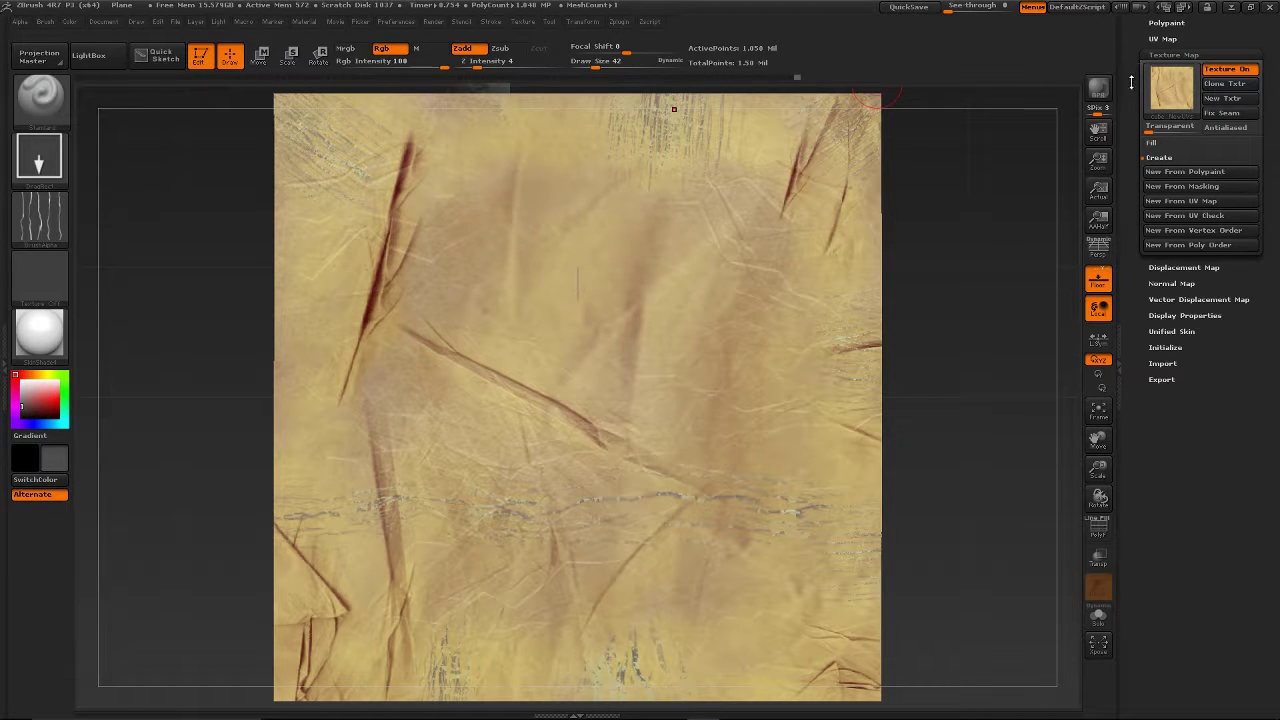
pyautogui.moveTo(1133, 46); pyautogui.dragTo(1145, 211)
pyautogui.click(1160, 213)
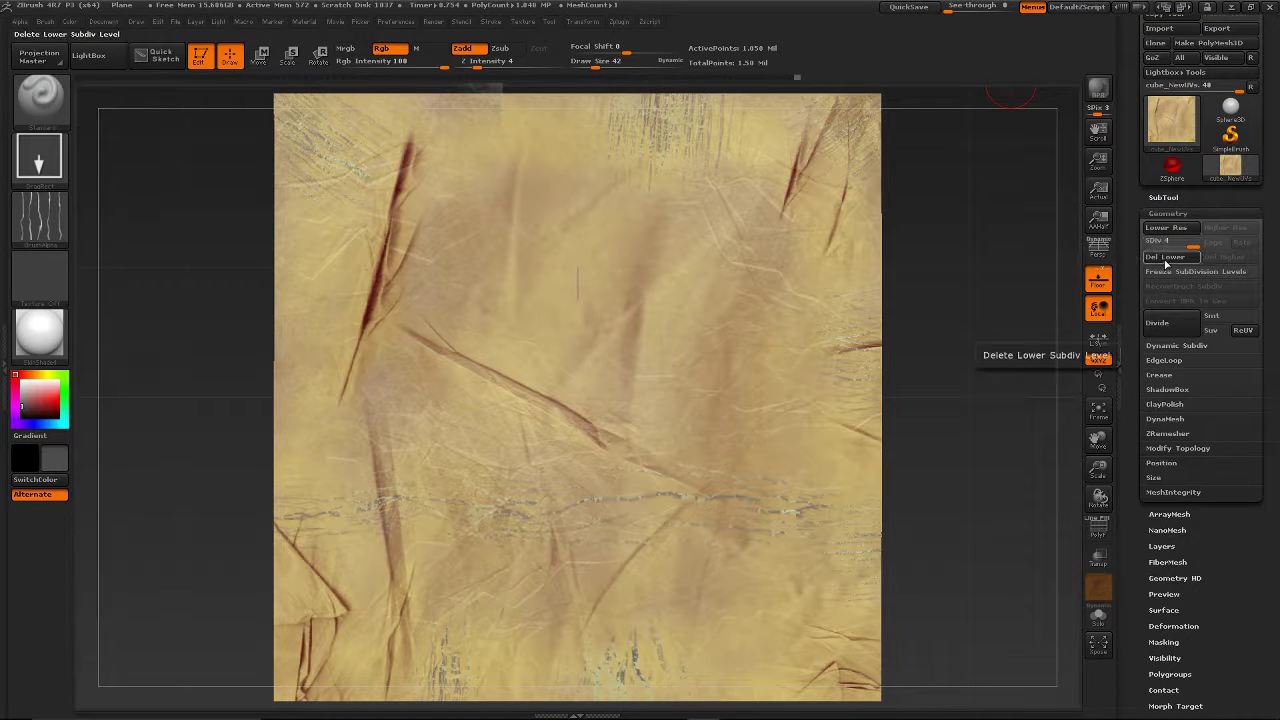
pyautogui.click(1149, 243)
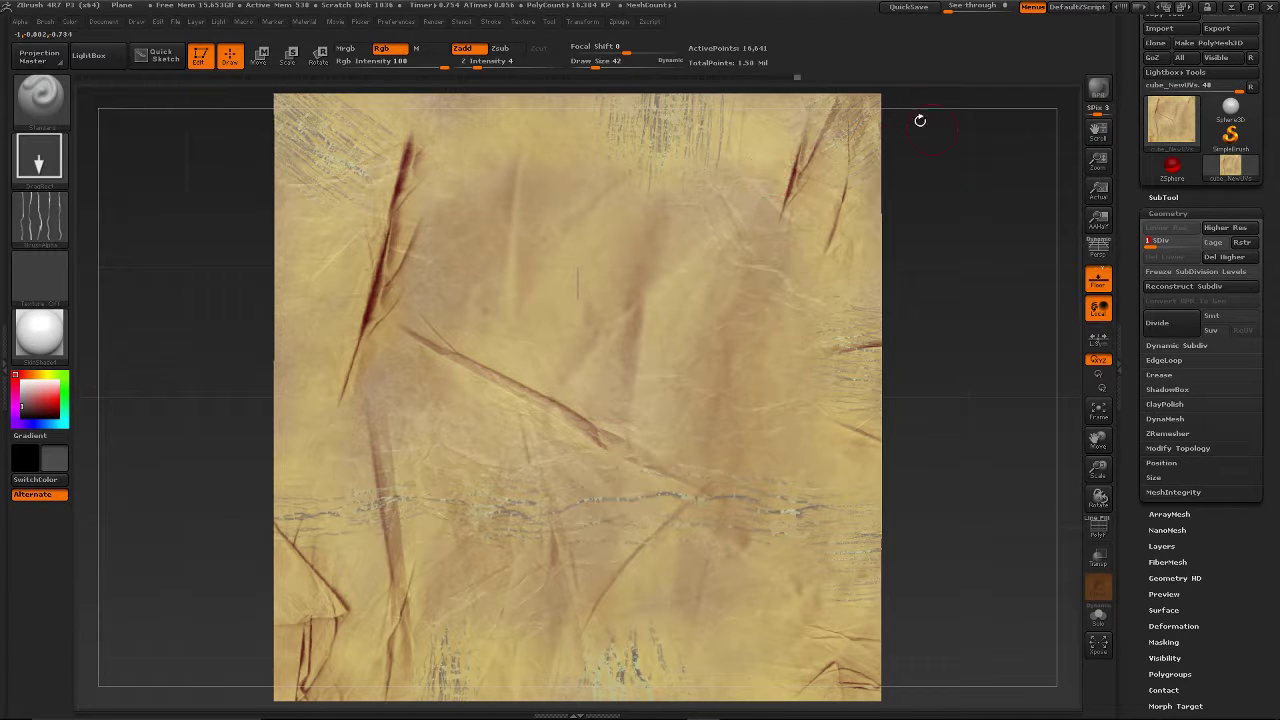
# Export the selected plane as a binary FBX 2014 file named Textured_Paper in the Pixabay folder
pyautogui.click(550, 22)
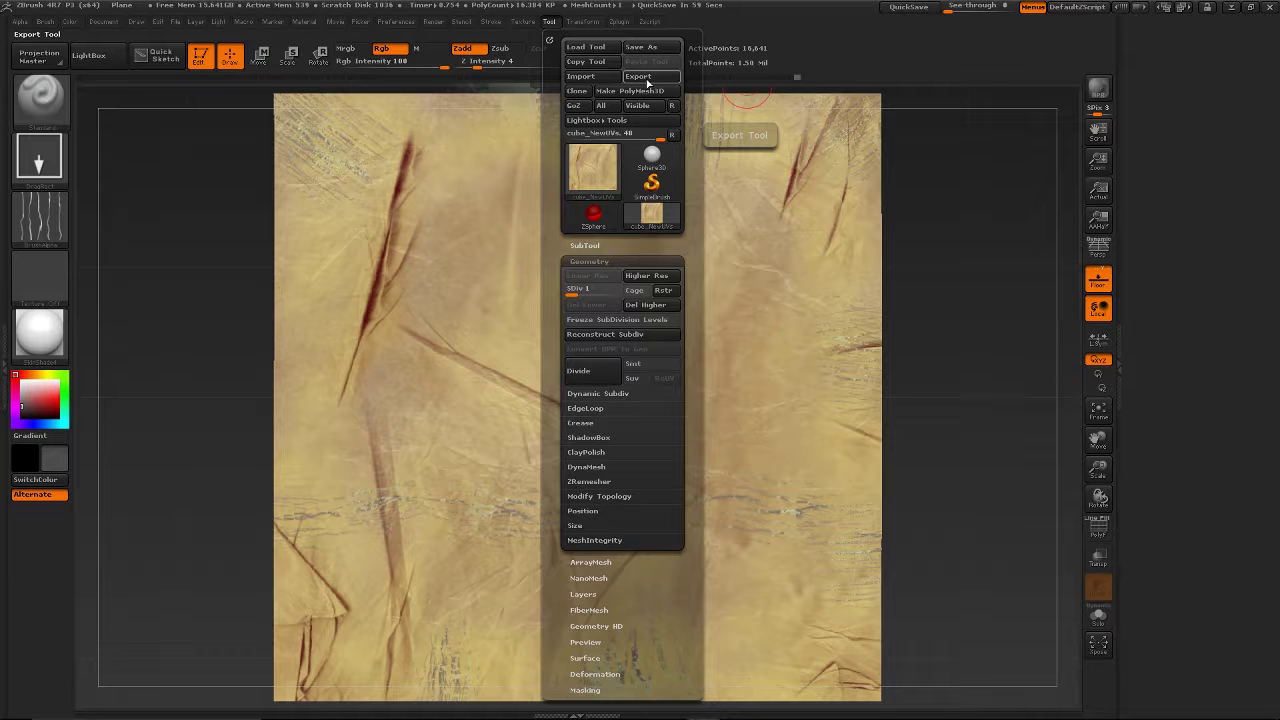
pyautogui.click(627, 27)
pyautogui.click(627, 27)
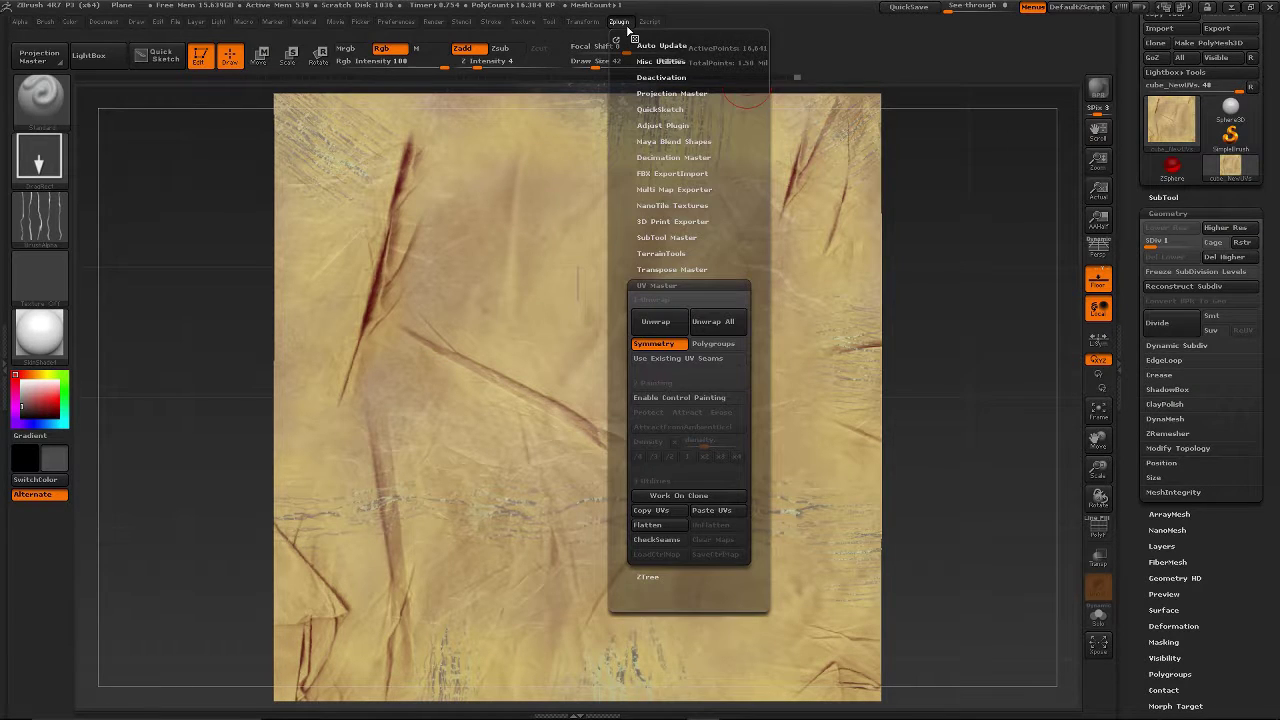
pyautogui.click(665, 173)
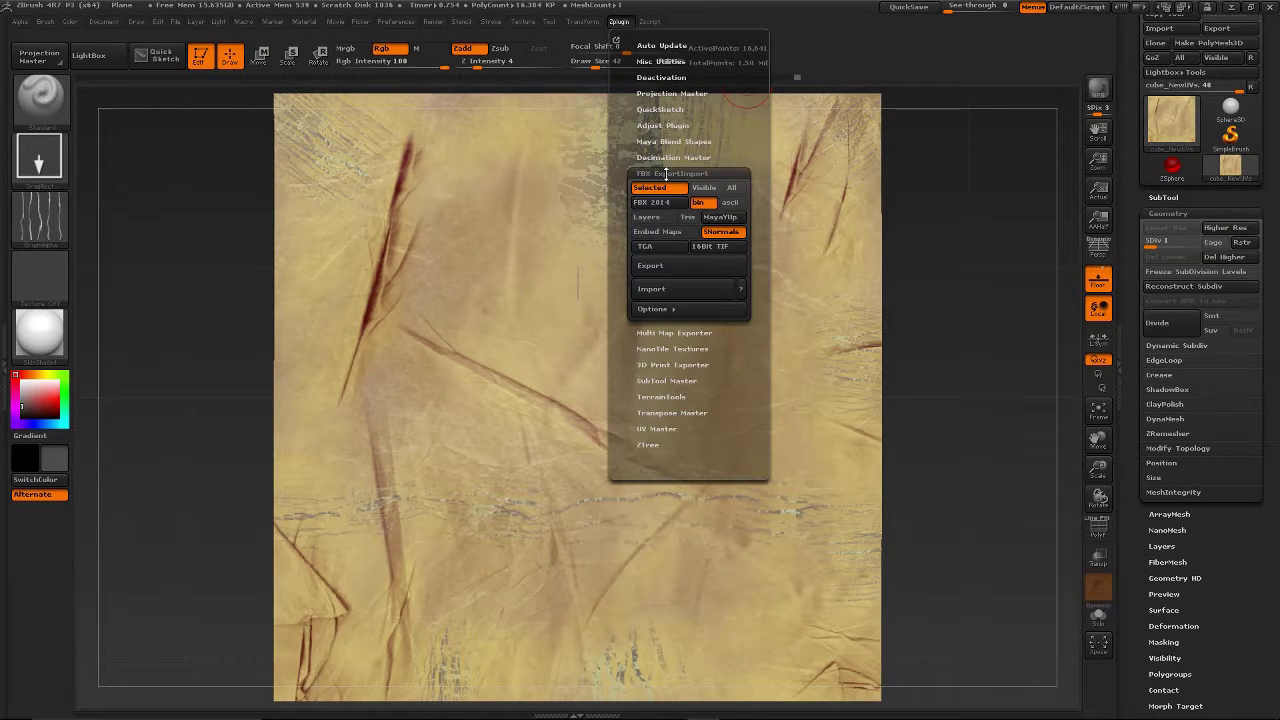
pyautogui.click(668, 267)
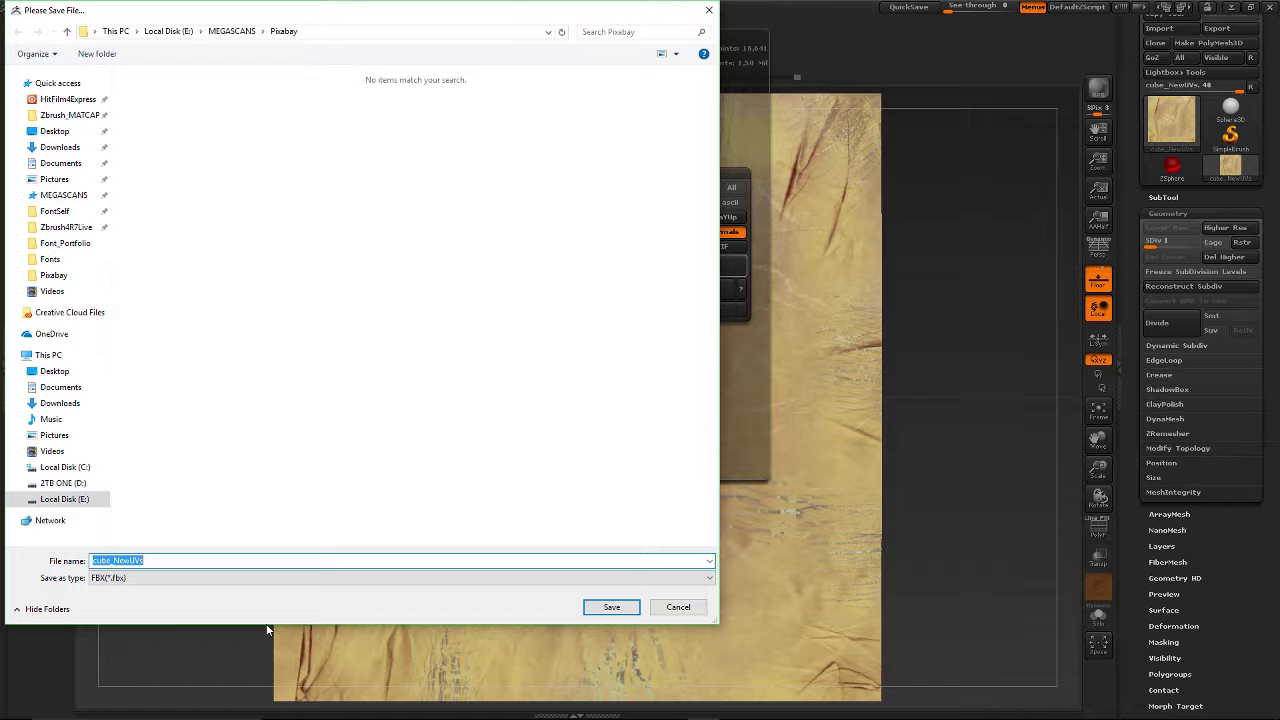
pyautogui.write('Textured_Paper')
pyautogui.click(605, 614)
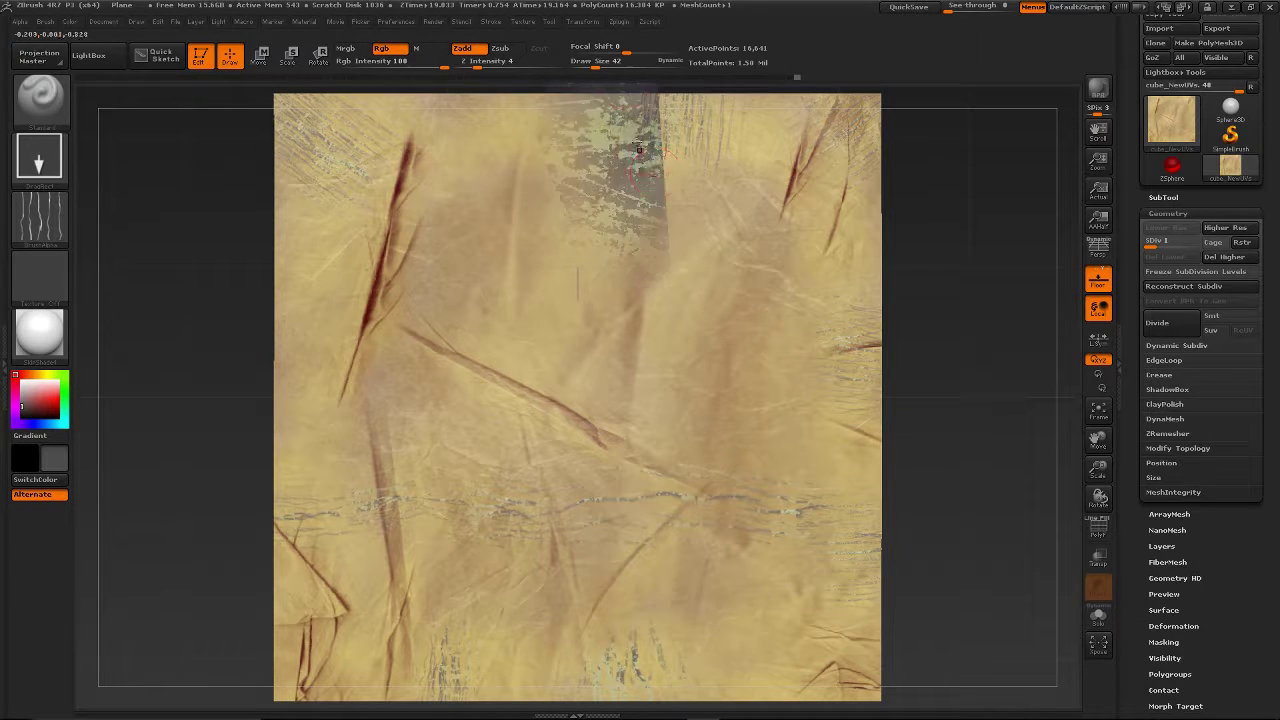
# Look through the loaded textures and preview paper-1914901
pyautogui.click(590, 22)
pyautogui.moveTo(523, 24)
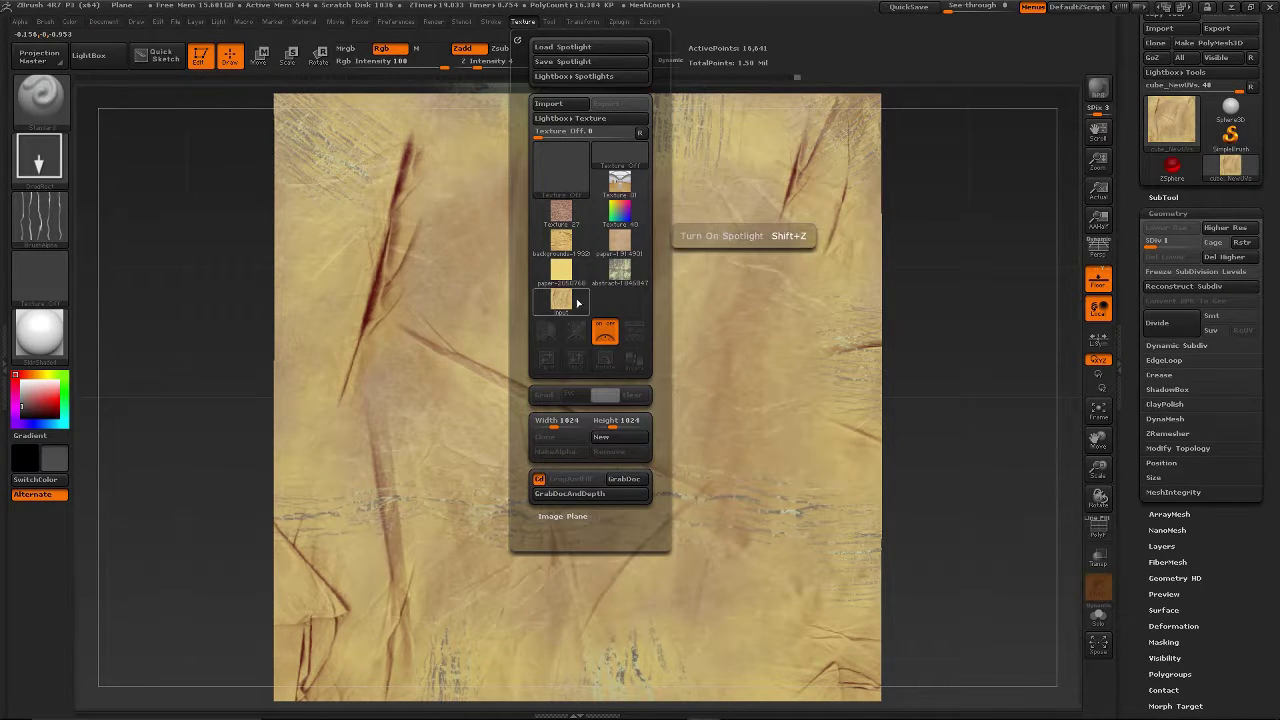
pyautogui.moveTo(615, 249)
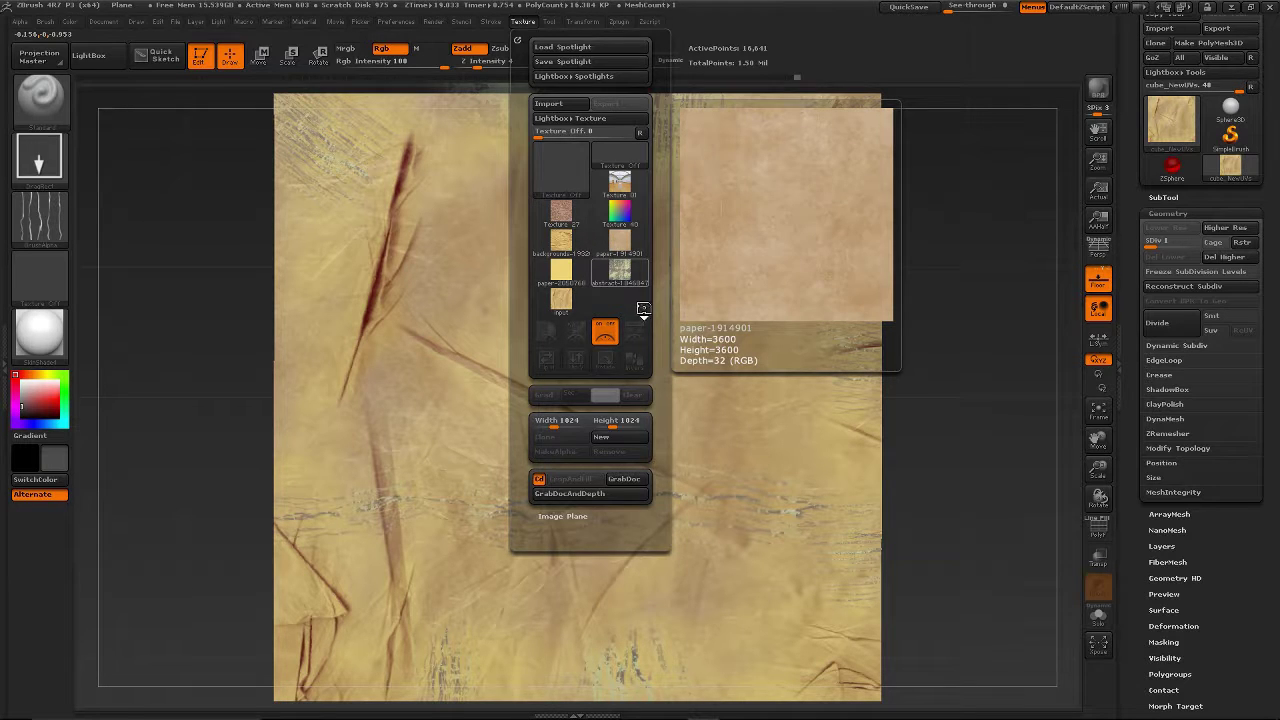